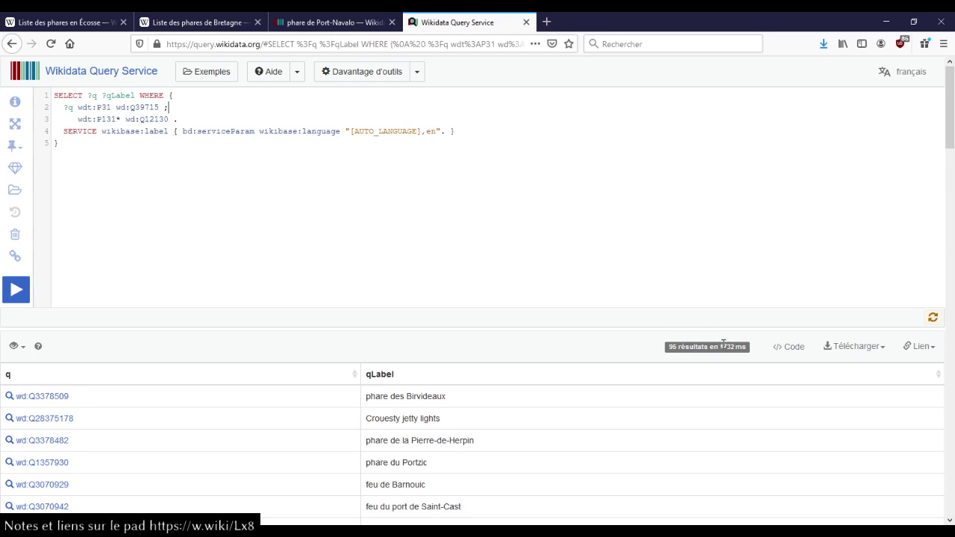
Step: Restore the country condition wdt:P17 wd:Q142 in the lighthouse query and run it again
triple_click(723, 346)
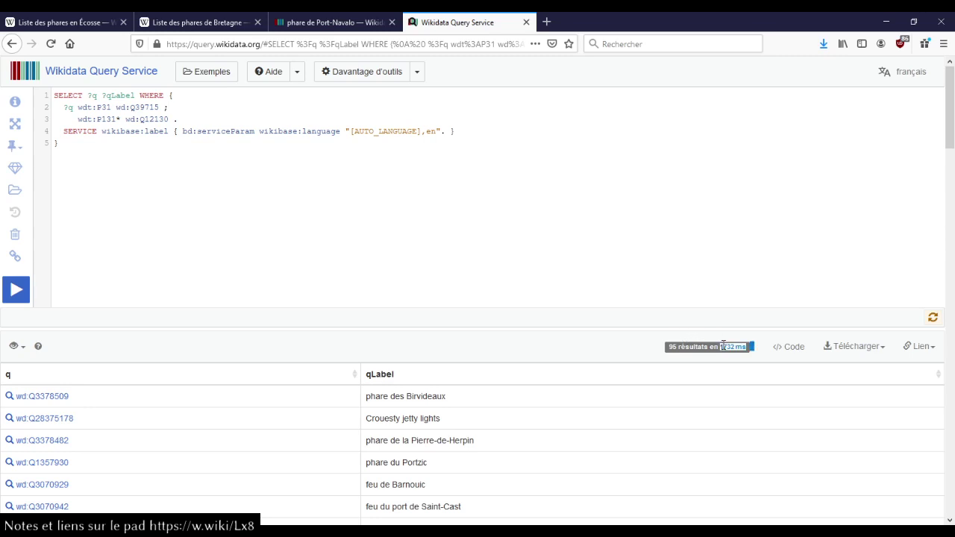
left_click(570, 246)
key("ctrl+z")
left_click(569, 246)
key("ctrl+Return")
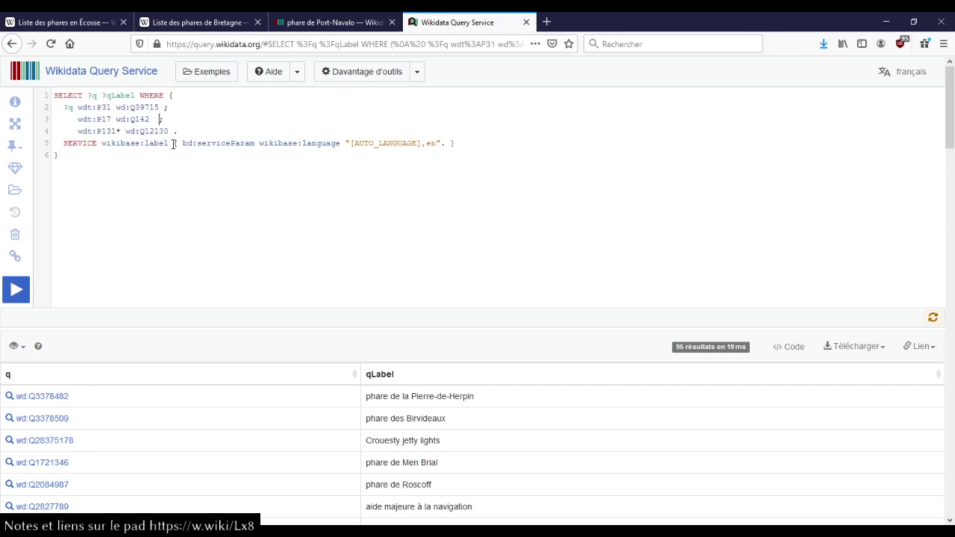
key("ctrl+Return")
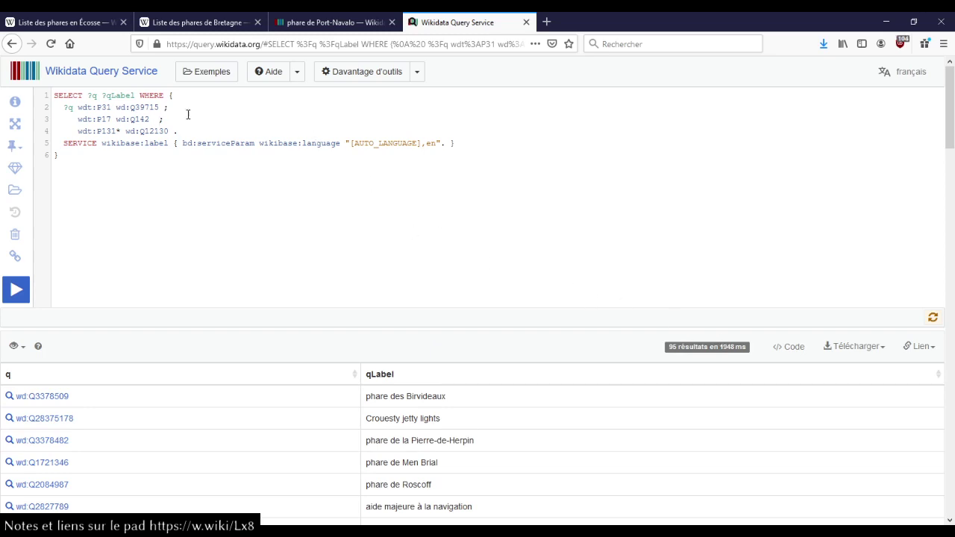
Step: Remove the wdt:P17 wd:Q142 condition from the query and rerun it
key("shift+Down")
key("BackSpace")
key("ctrl+Return")
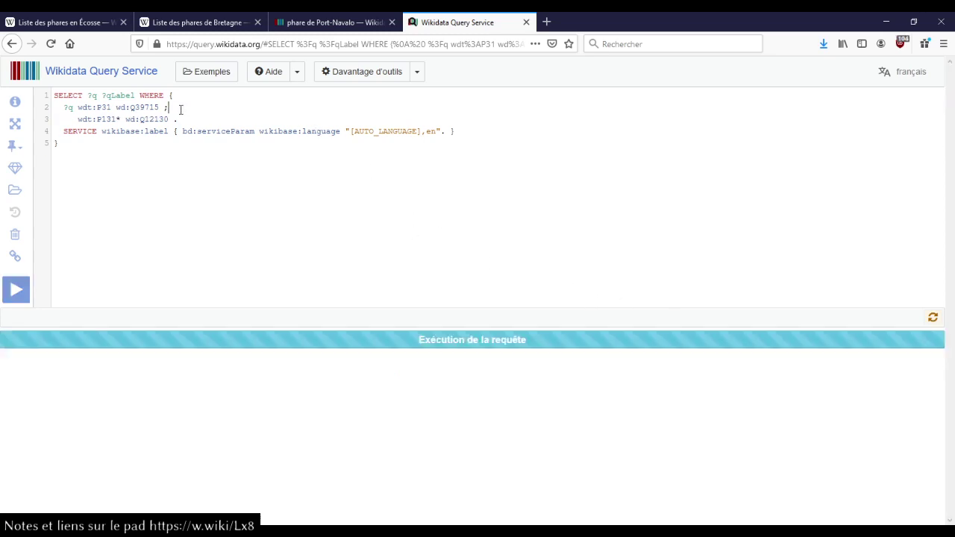
Step: Add OPTIONAL { ?q wdt:P625 ?coord } after the location condition, include ?coord in the SELECT line and run the query
left_click(189, 121)
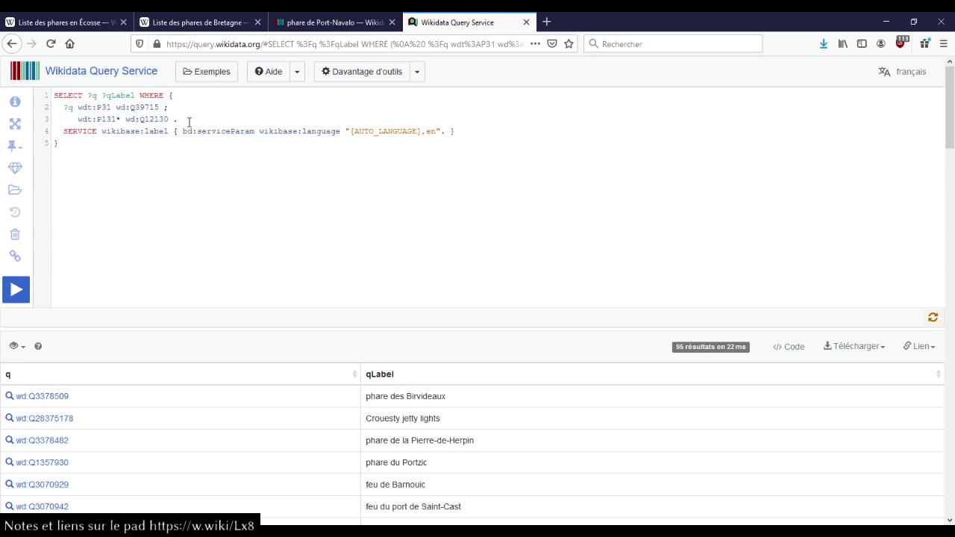
key("Return")
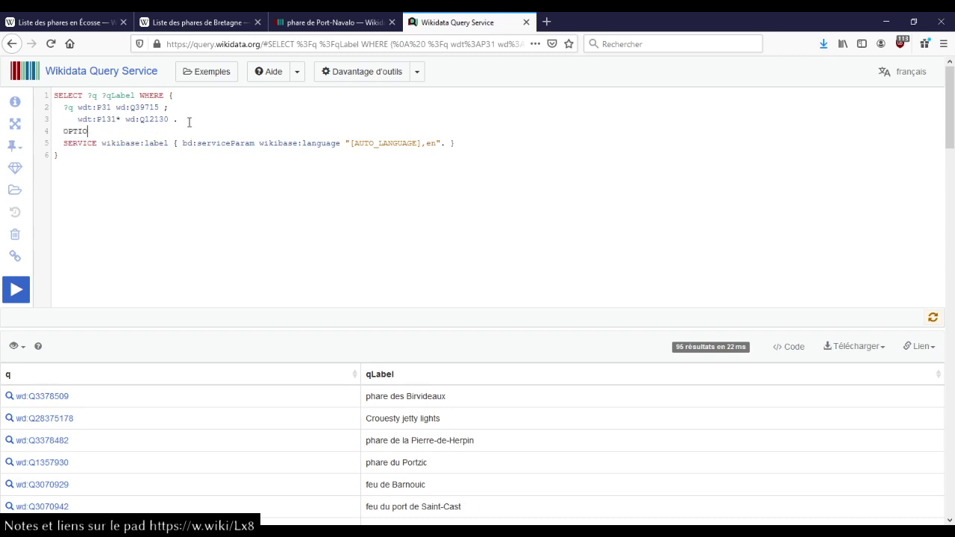
type("OPTIONAL { ?q wdt:P")
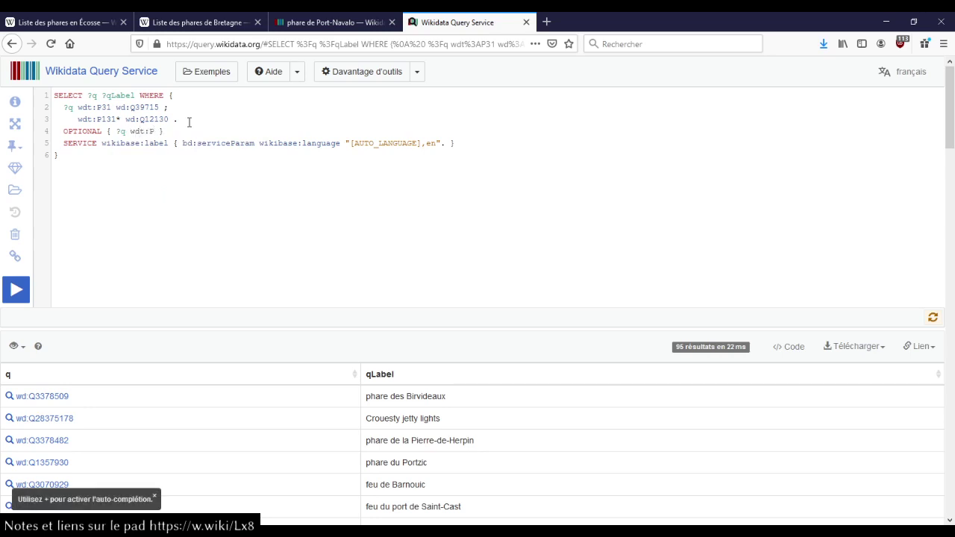
key("ctrl+space")
type("coordon")
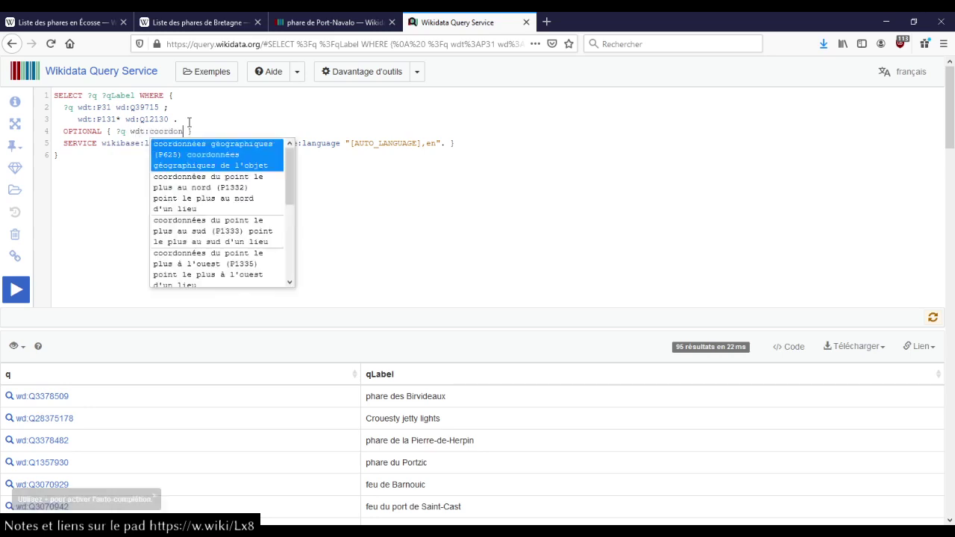
key("Return")
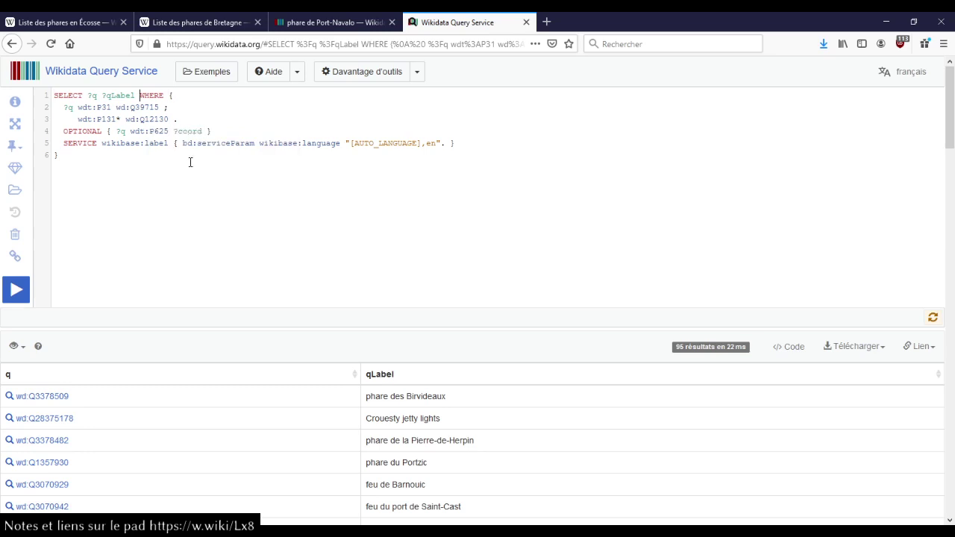
type("?coord")
key("ctrl+Return")
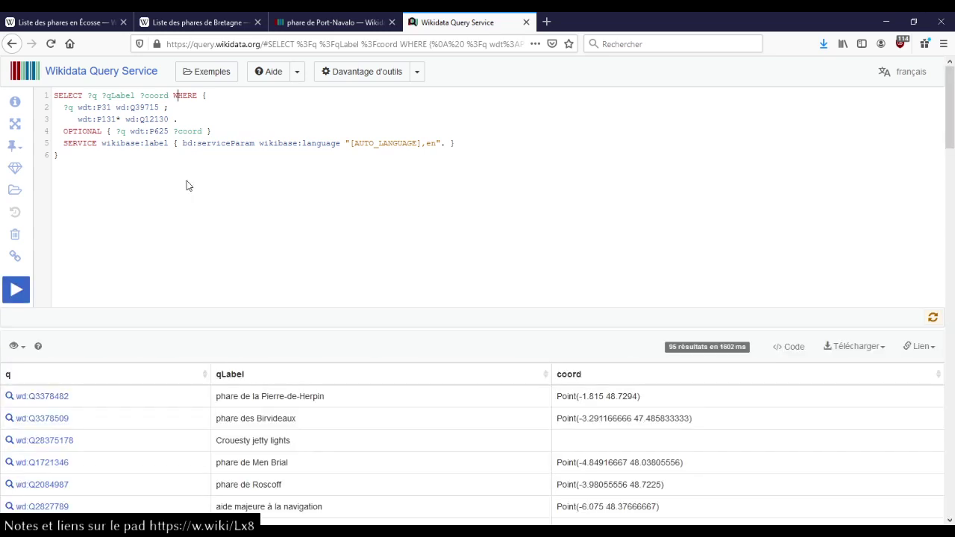
Step: Look through the results and sort them in ascending order by the coord column
scroll(365, 202, "down", 4)
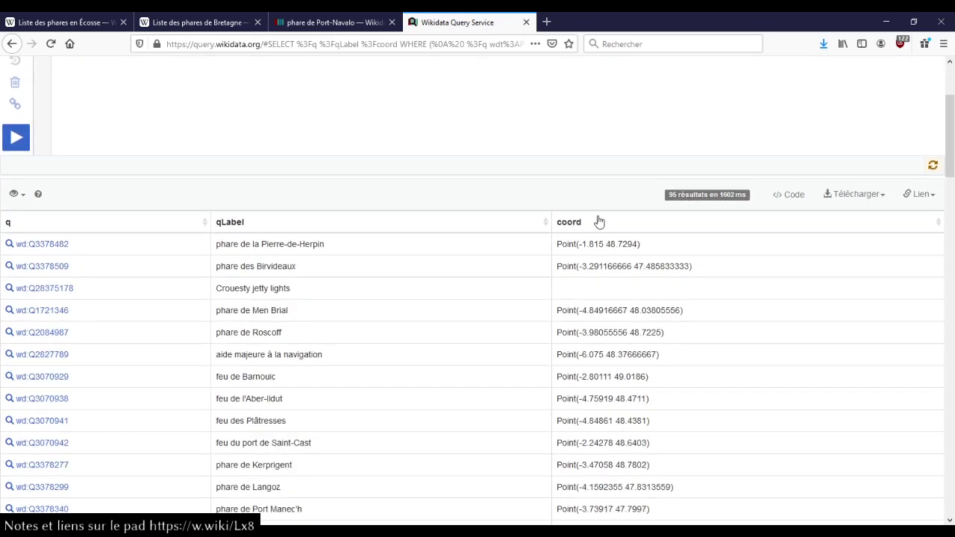
scroll(187, 256, "up", 4)
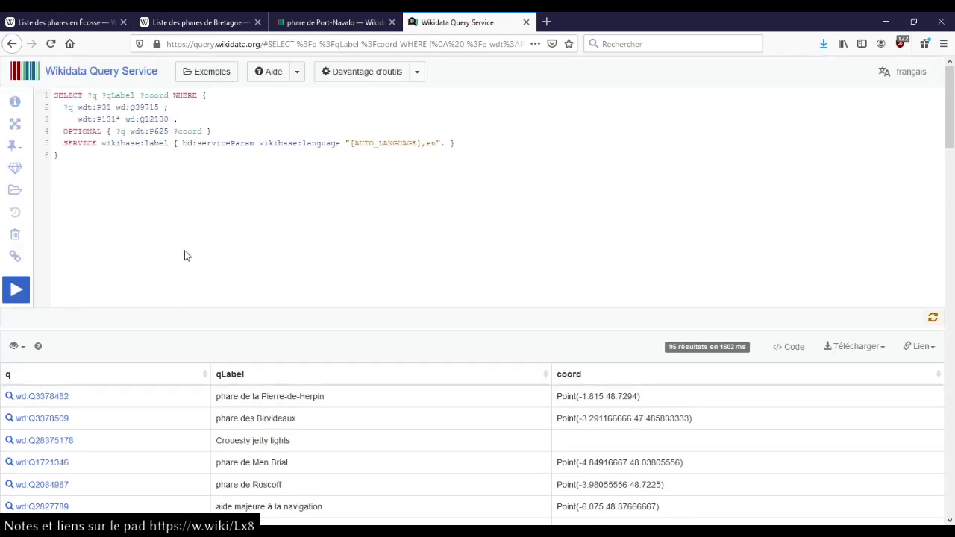
double_click(84, 132)
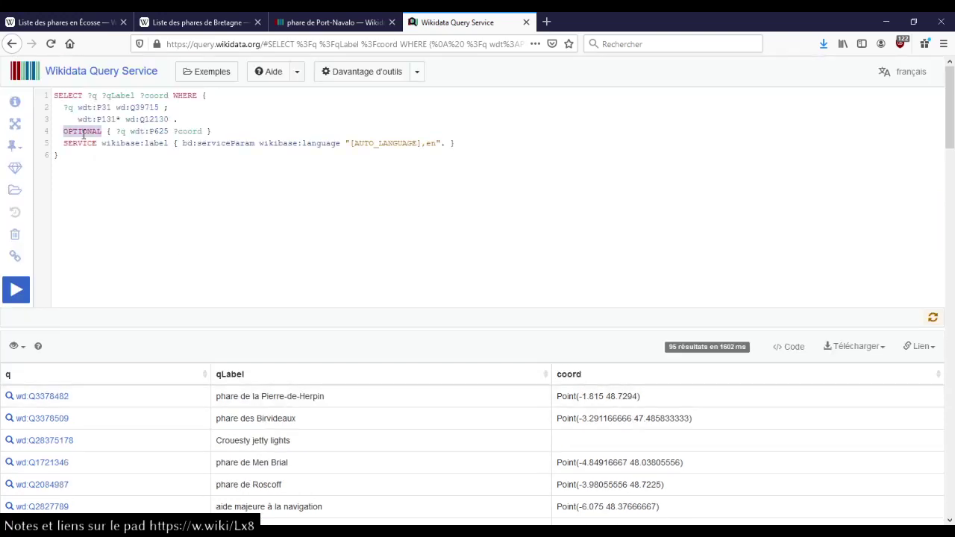
scroll(147, 205, "down", 4)
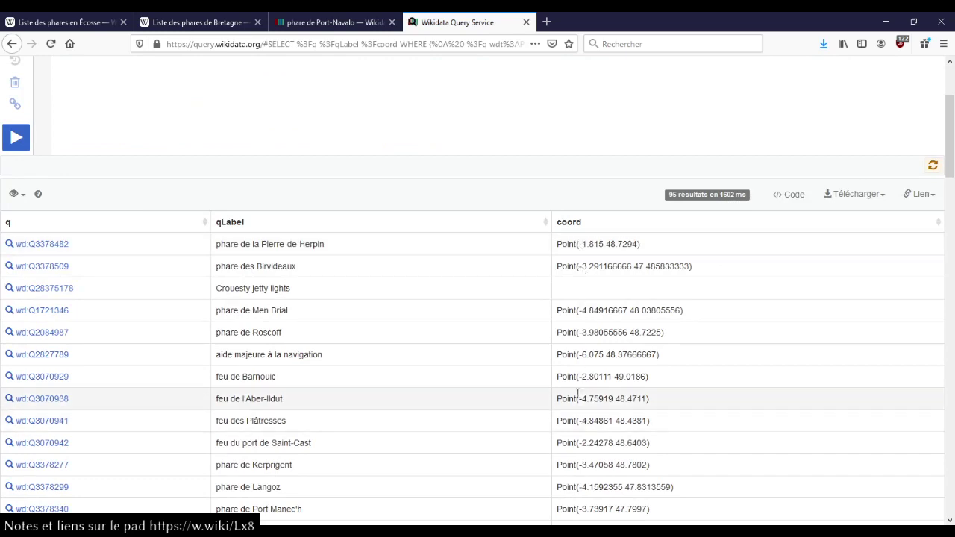
scroll(486, 320, "down", 6)
scroll(582, 272, "up", 7)
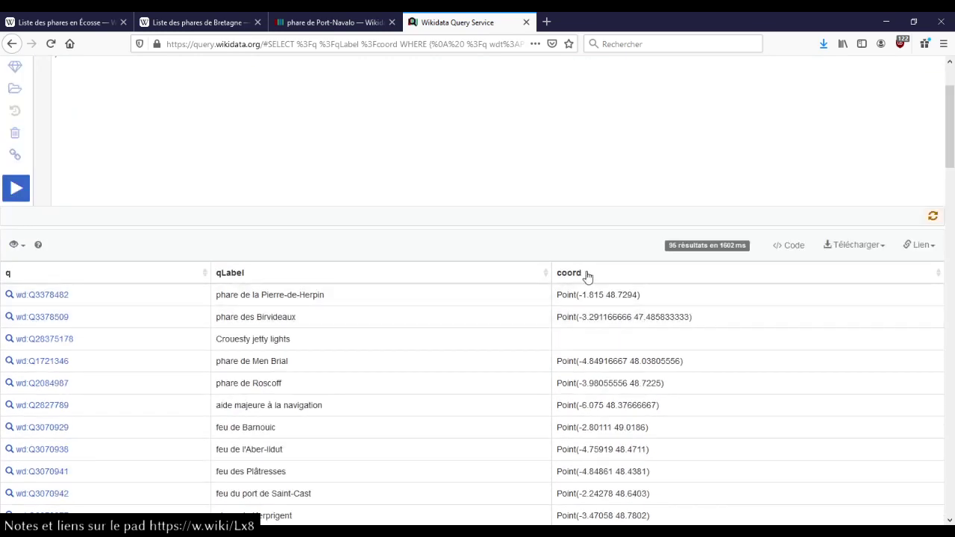
left_click(587, 275)
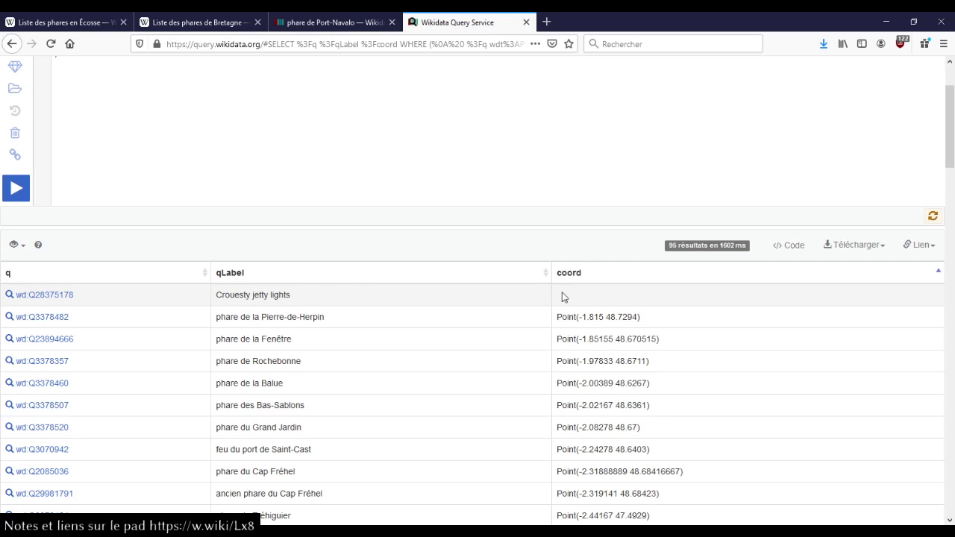
Step: Open the Wikidata item of the Crouesty jetty lights in a separate tab and review its statements
middle_click(60, 295)
left_click(586, 23)
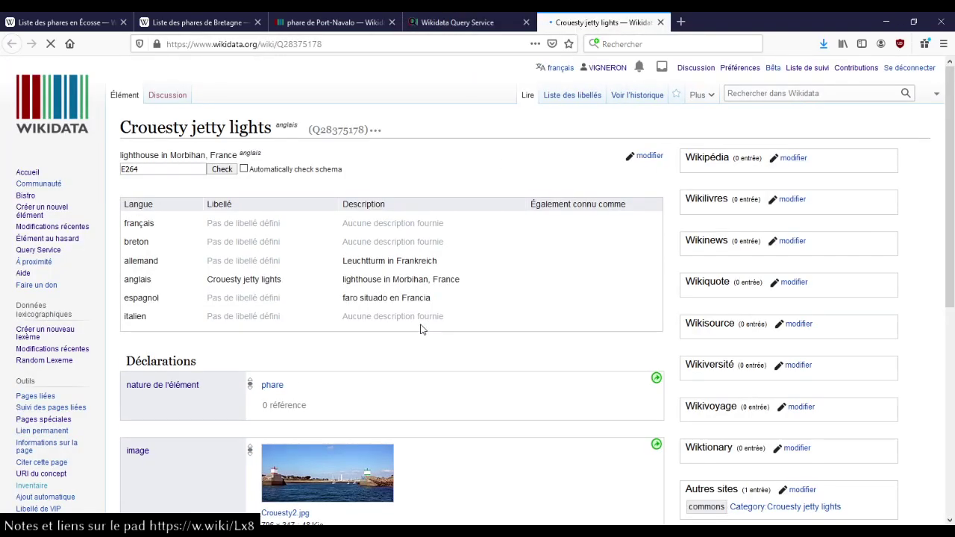
scroll(420, 329, "down", 5)
scroll(482, 333, "up", 4)
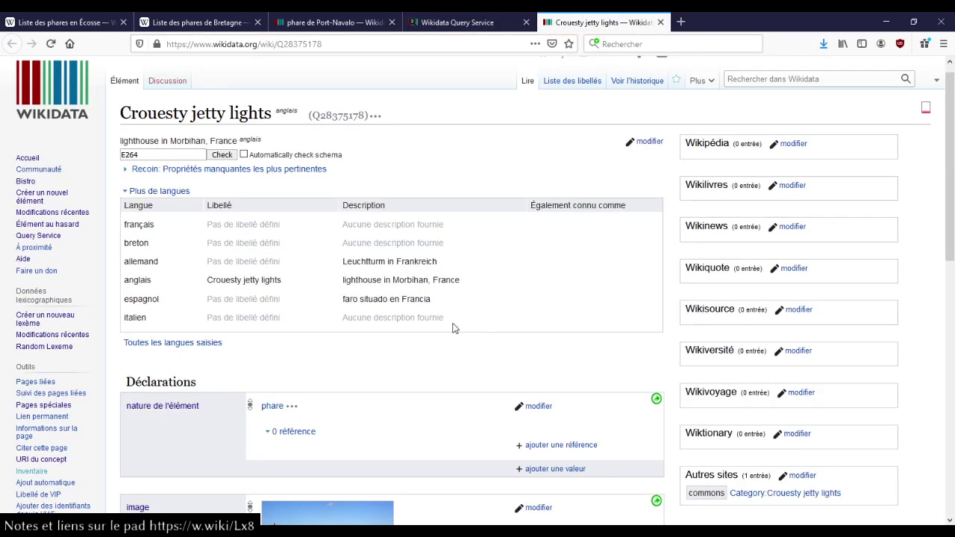
scroll(454, 329, "down", 4)
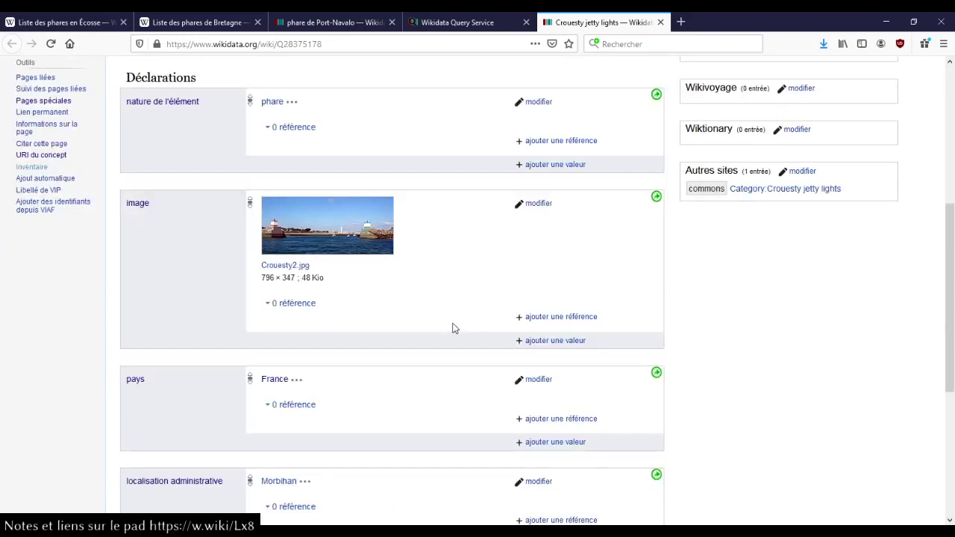
Step: Open the item's image Crouesty2.jpg on Wikimedia Commons, check its file description and licence, and close that page
middle_click(318, 238)
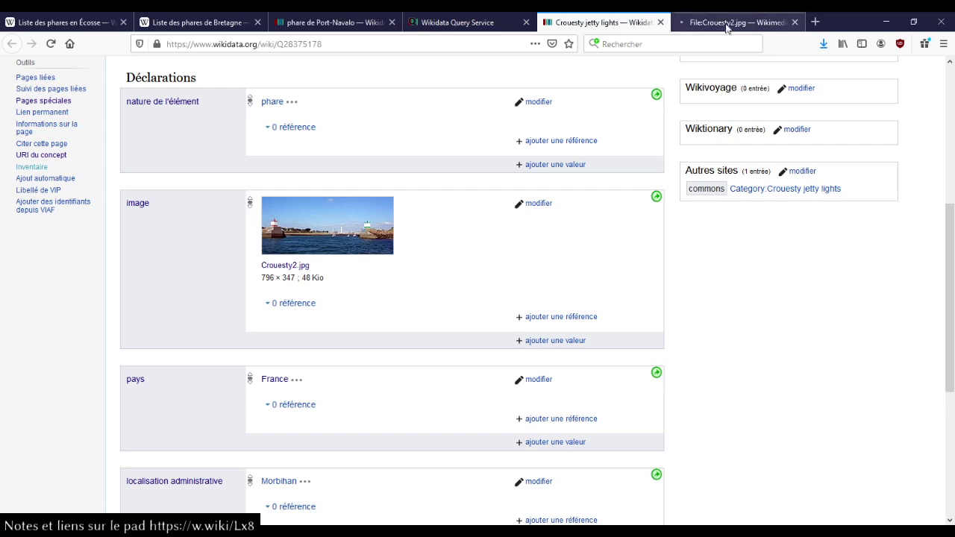
left_click(728, 23)
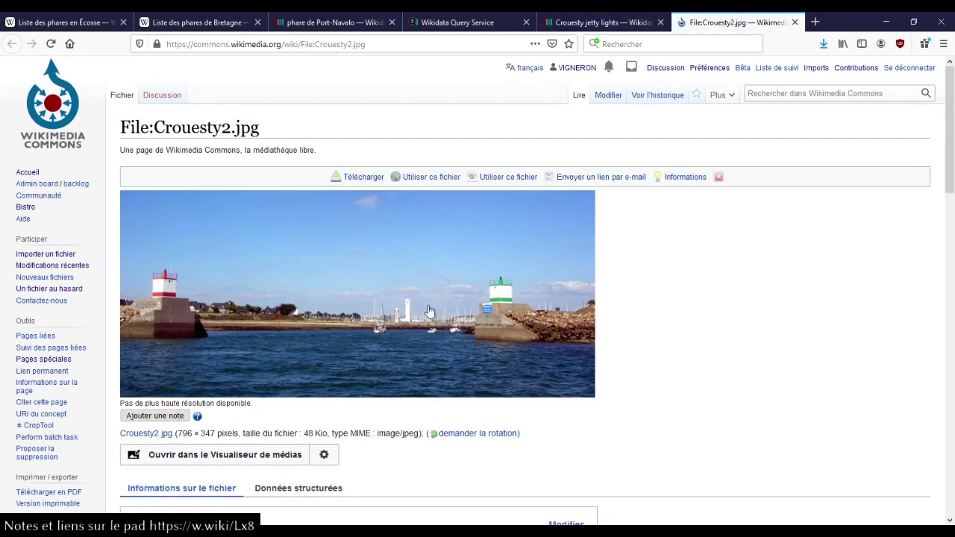
scroll(429, 310, "down", 4)
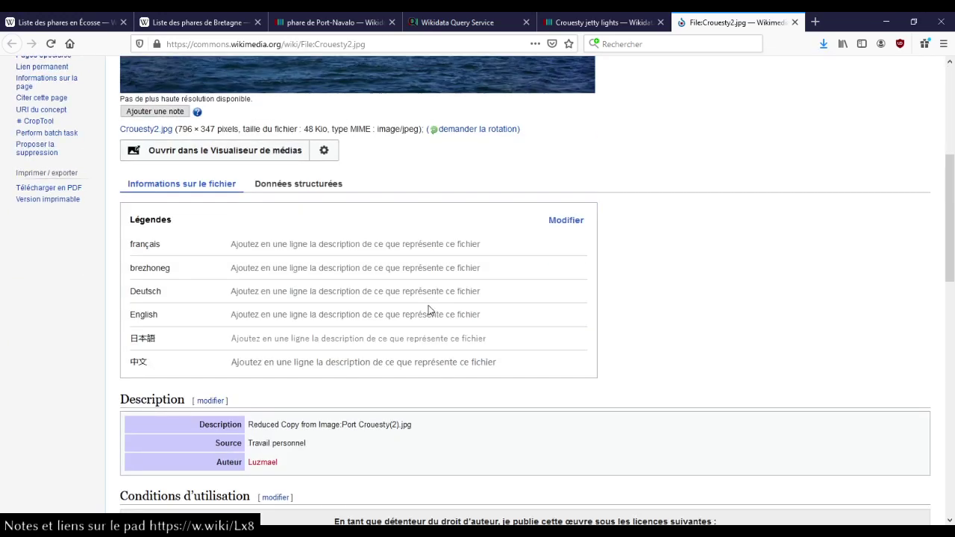
scroll(428, 306, "down", 3)
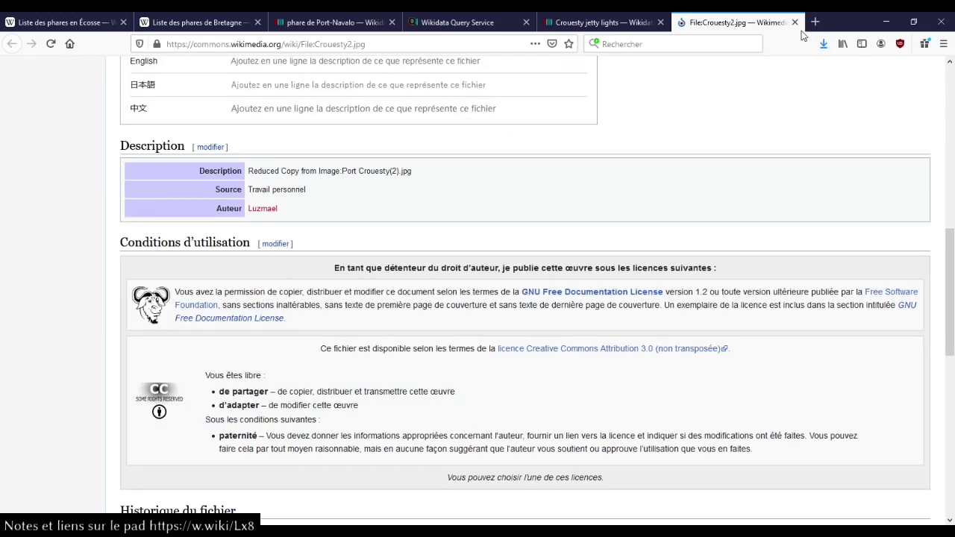
left_click(795, 21)
Step: Open the item's "nature de l'élément" statement for editing and look up "phare d'entré" as its value
scroll(382, 309, "up", 3)
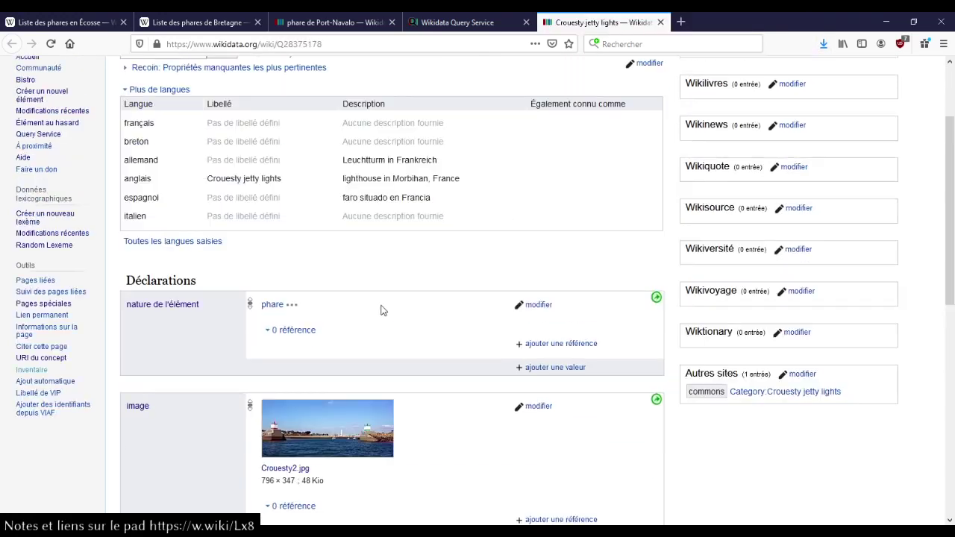
left_click(538, 304)
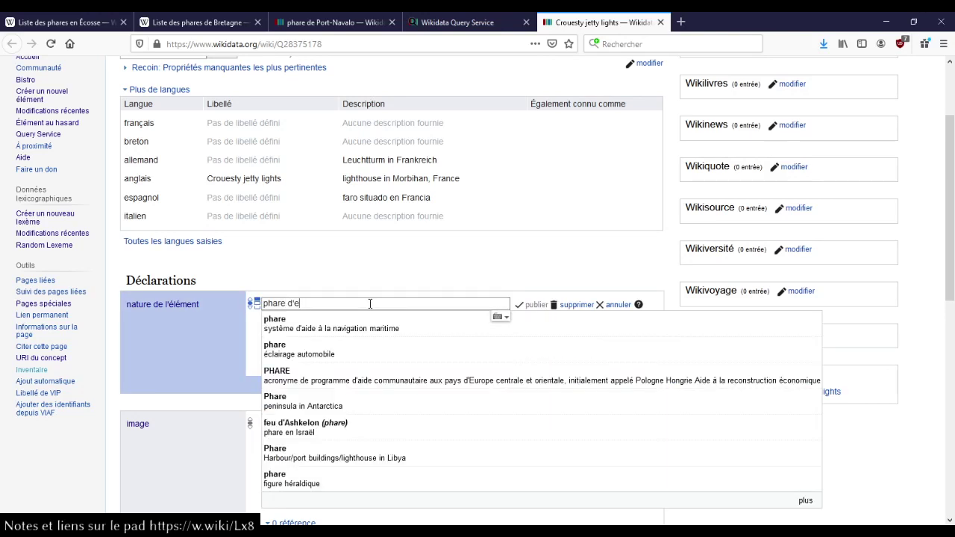
type("d'entré")
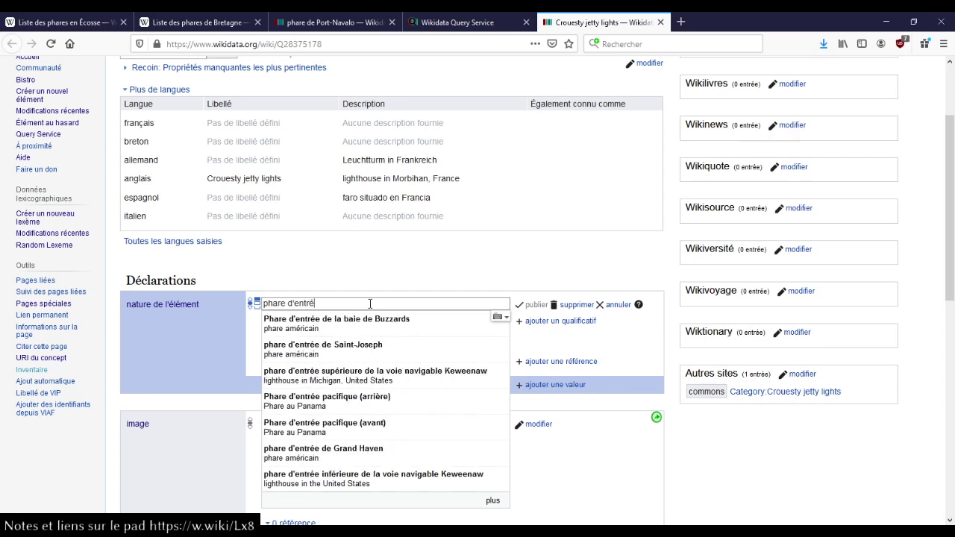
Step: Open the suggested items for the Buzzards Bay and Saint-Joseph entrance lights separately, examine the Buzzards Bay statements, and close that item
middle_click(363, 322)
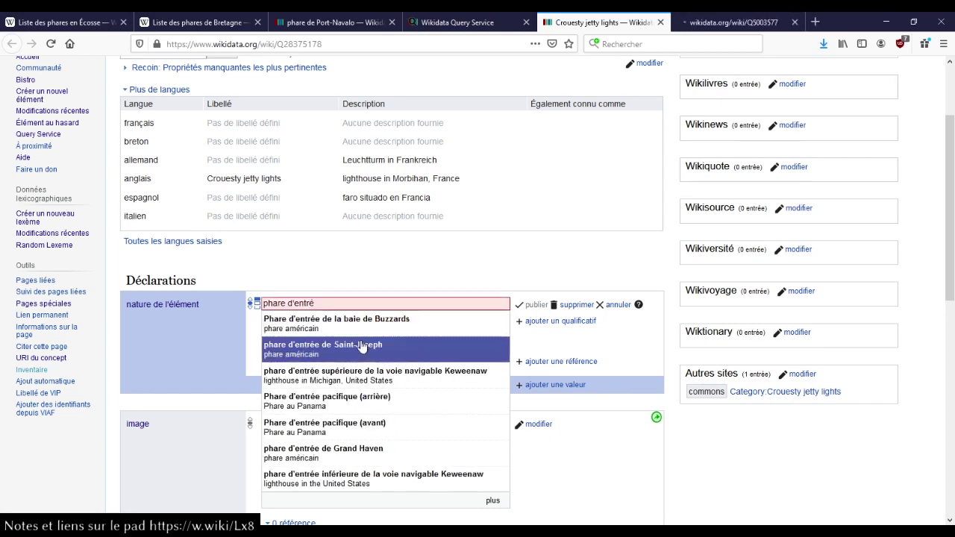
middle_click(362, 347)
left_click(662, 23)
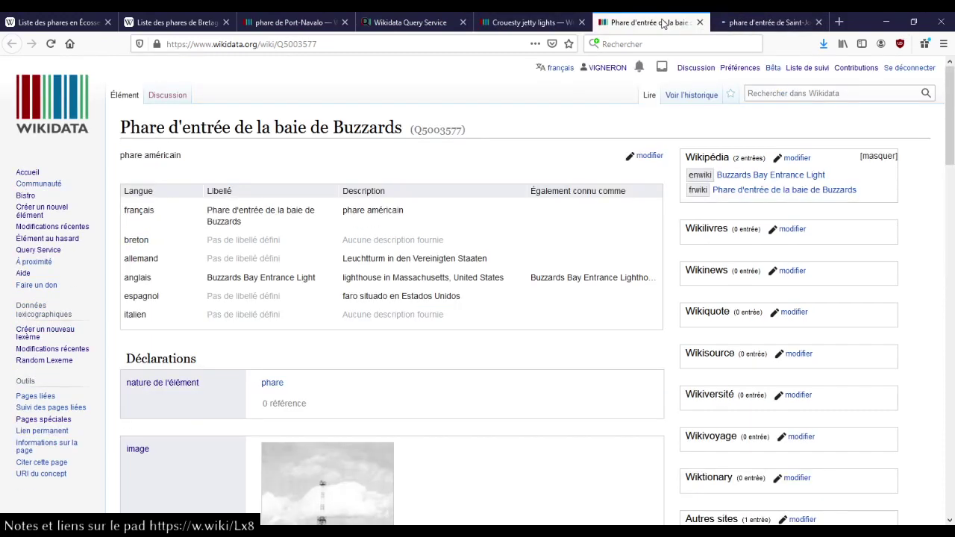
scroll(426, 267, "down", 2)
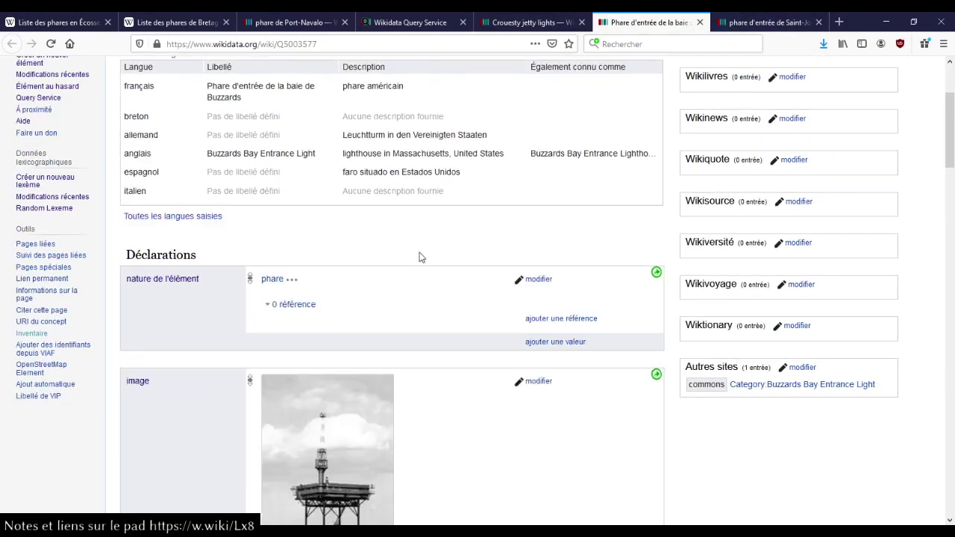
scroll(420, 258, "down", 7)
scroll(420, 258, "down", 5)
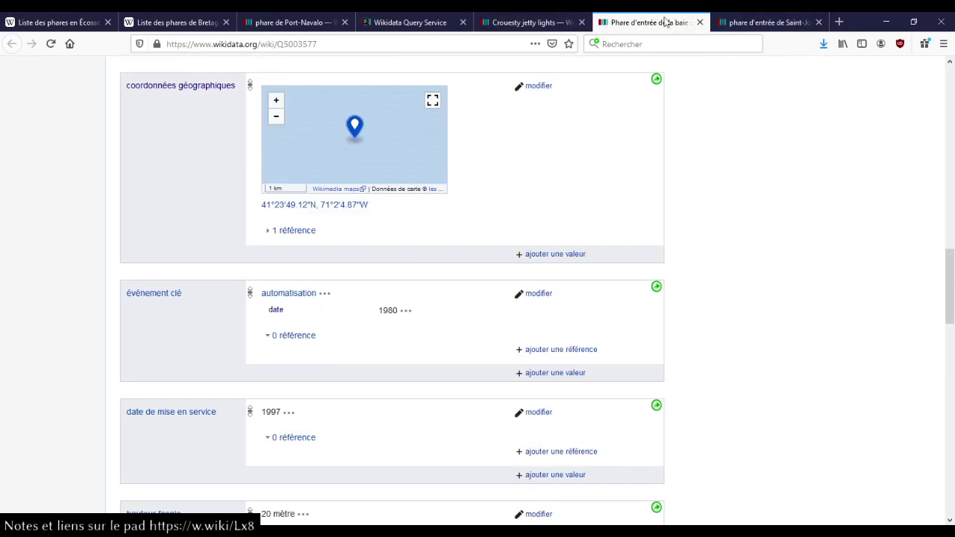
middle_click(665, 22)
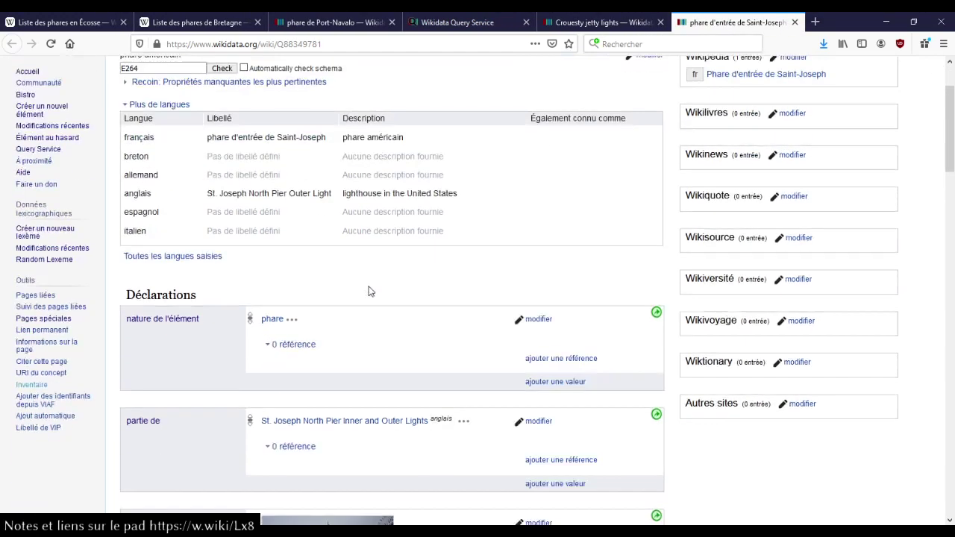
Step: Search Wikidata for "phare de jetée"
left_click(833, 94)
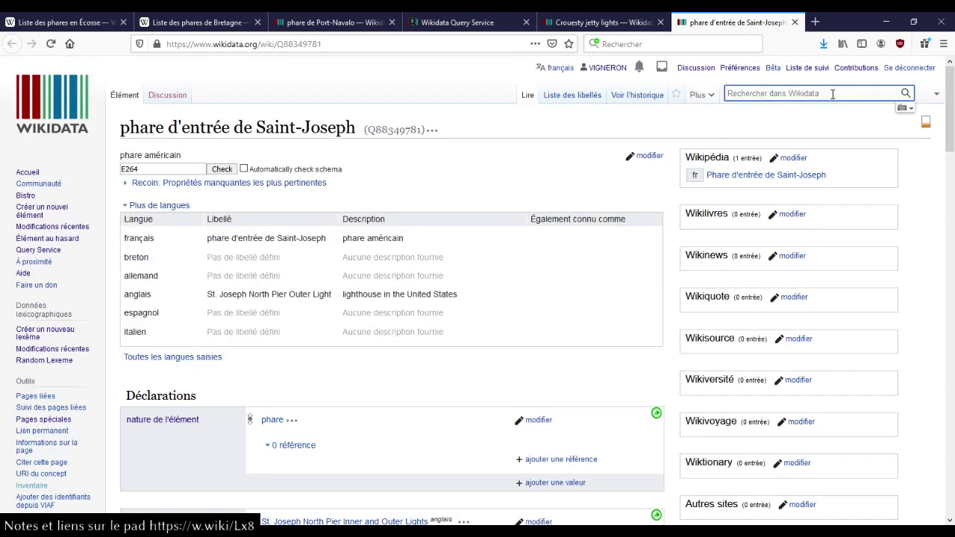
type("phare de e")
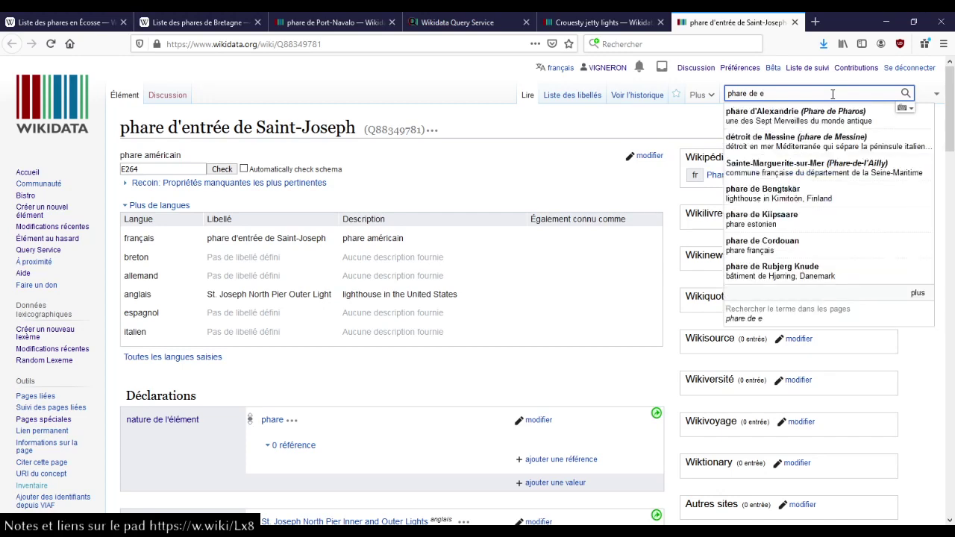
type("etée")
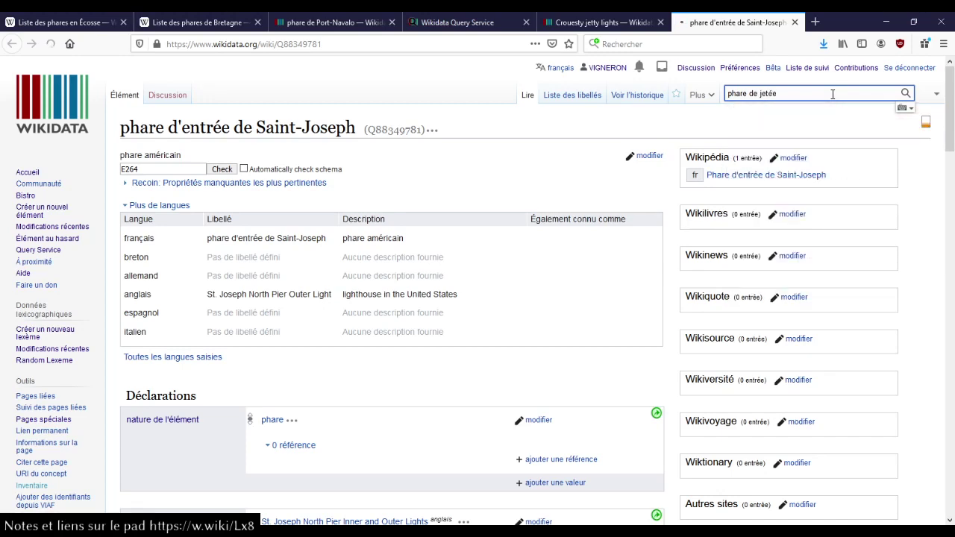
key("Return")
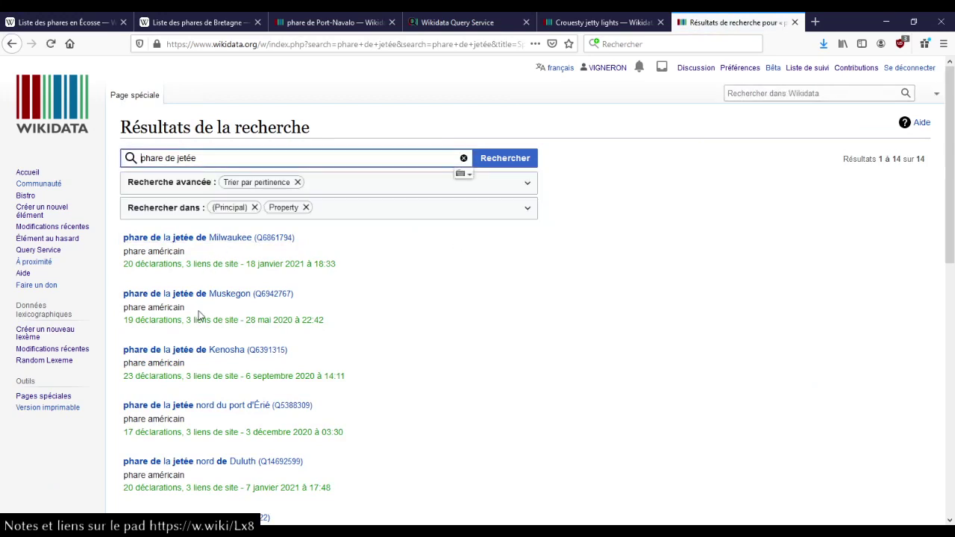
Step: Open the Kenosha jetty lighthouse item to check its type, and cancel the edit of the Crouesty item's "nature de l'élément" statement
left_click(213, 354)
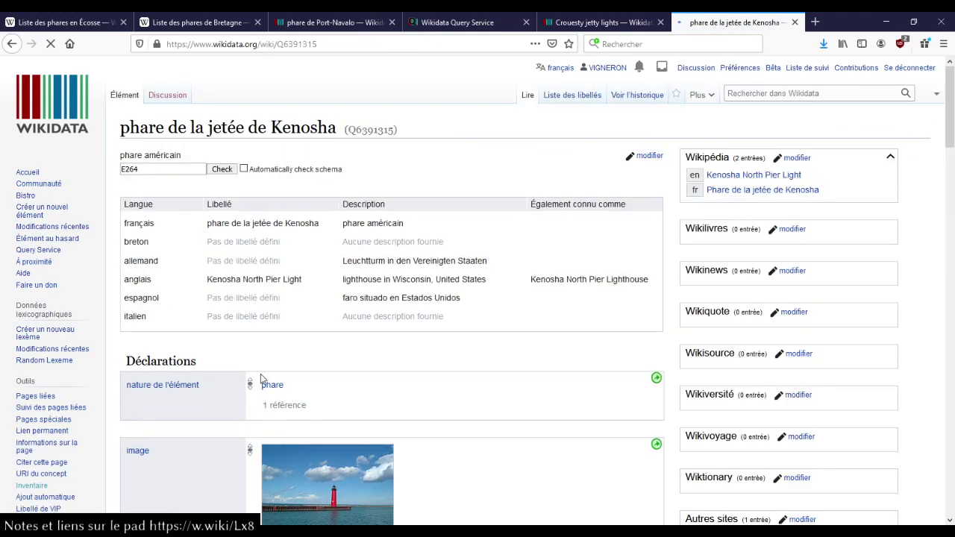
left_click(580, 17)
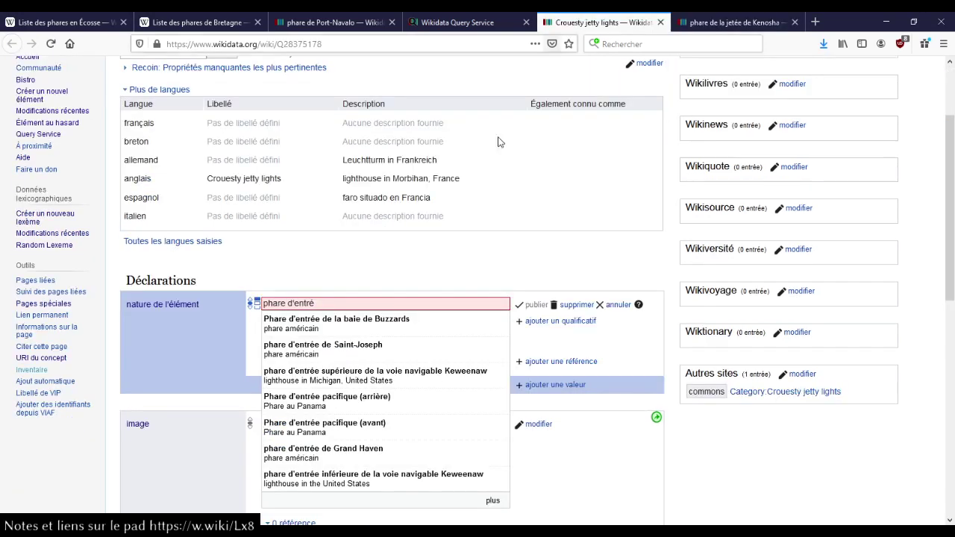
left_click(606, 305)
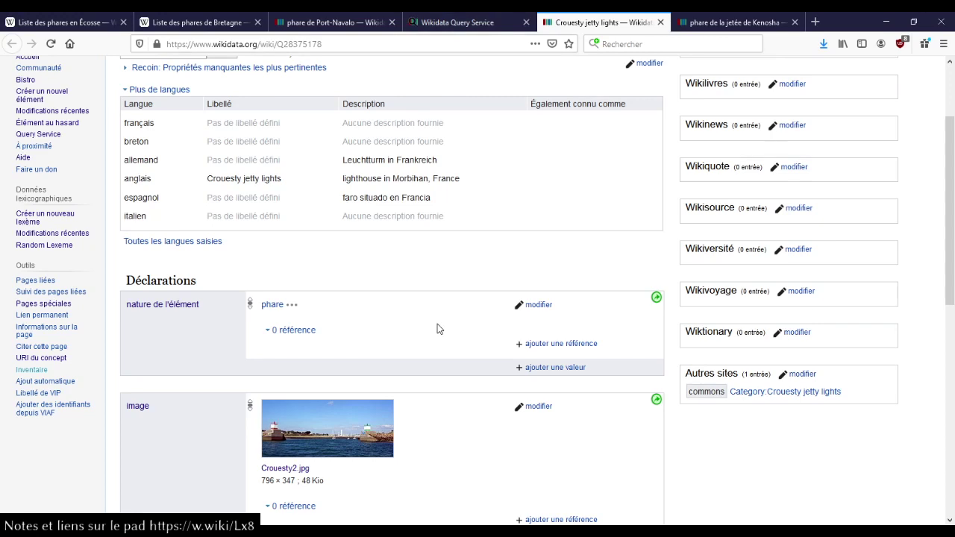
Step: Review the Crouesty item's statements and open its Commons category Crouesty jetty lights, closing the Kenosha item
scroll(438, 328, "down", 1)
scroll(439, 329, "down", 12)
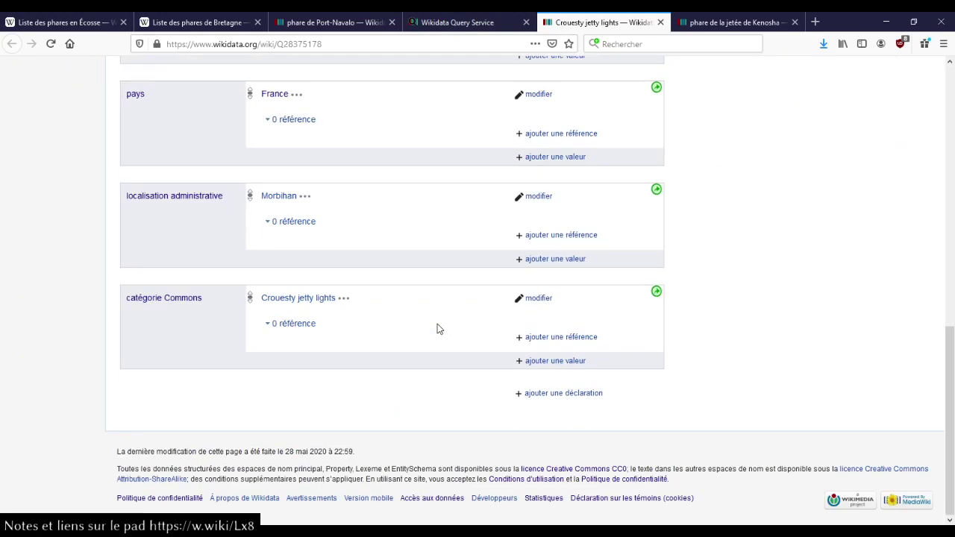
scroll(439, 329, "up", 9)
scroll(439, 329, "up", 4)
scroll(439, 330, "down", 4)
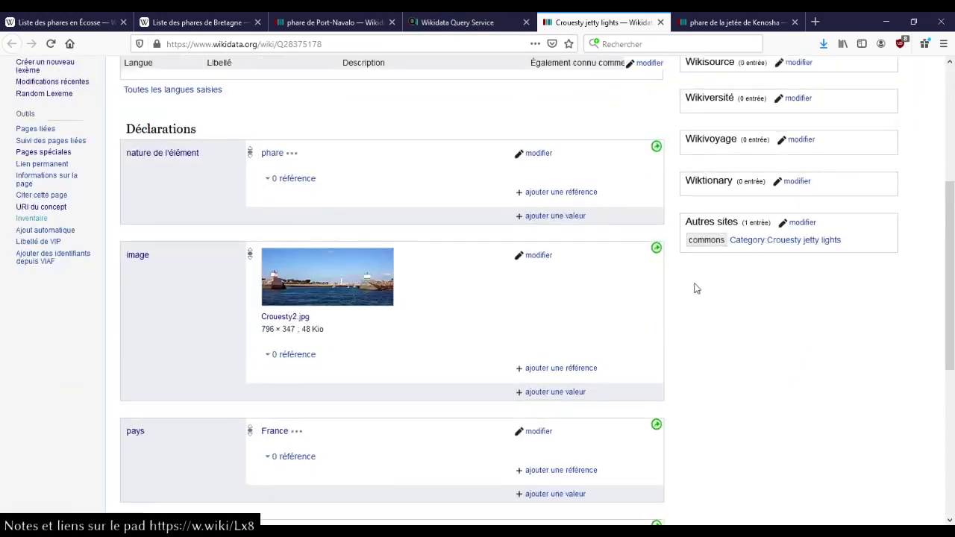
middle_click(757, 245)
left_click(657, 22)
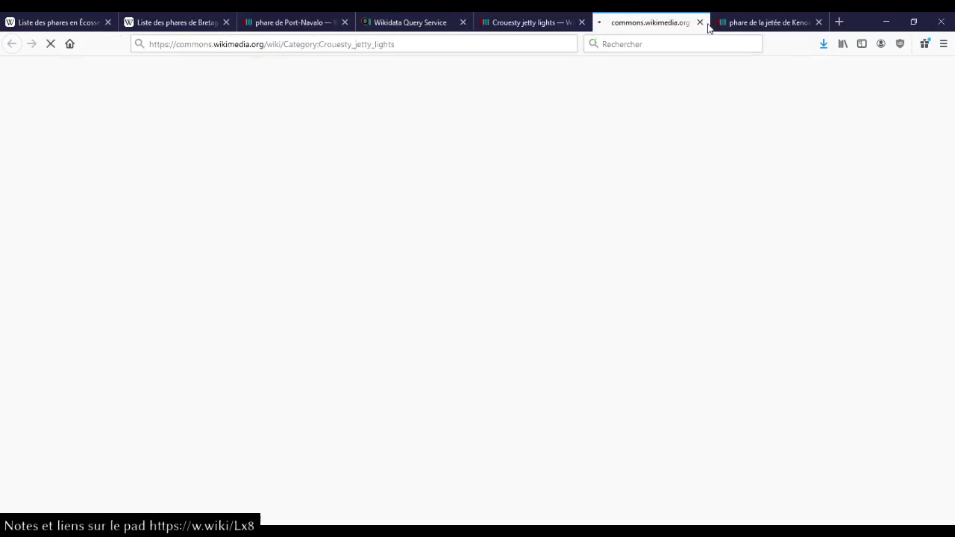
middle_click(777, 27)
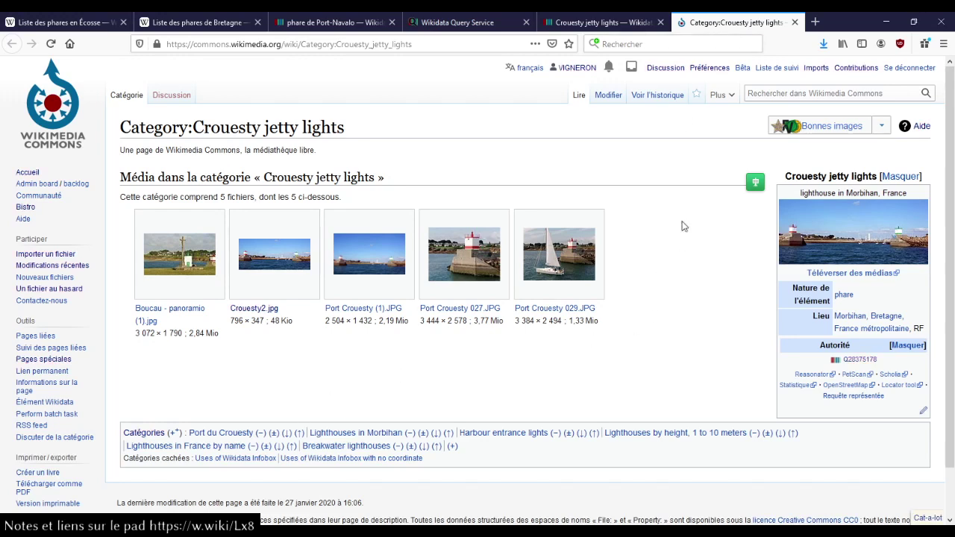
Step: View the category's photos as a full-screen slideshow and close it after the last image
left_click(756, 182)
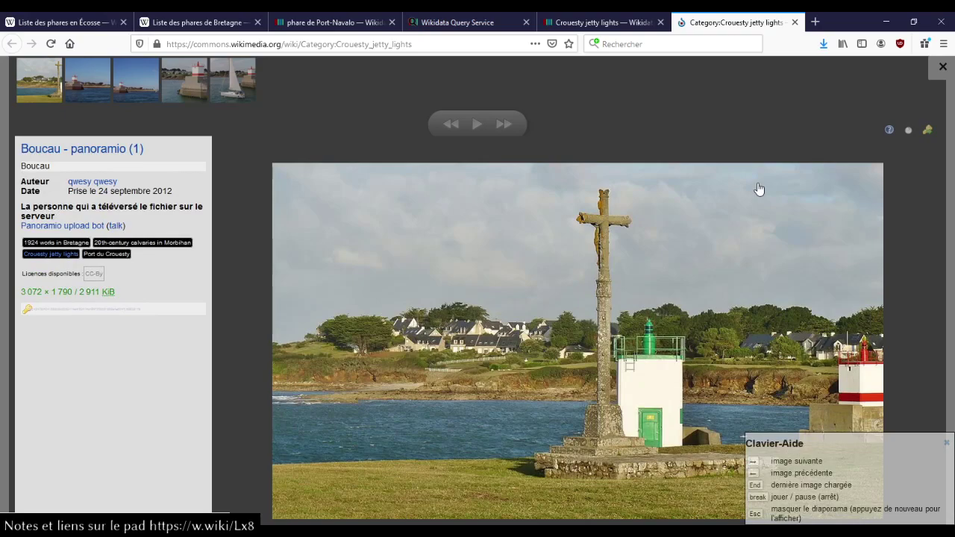
key("Right")
key("Right")
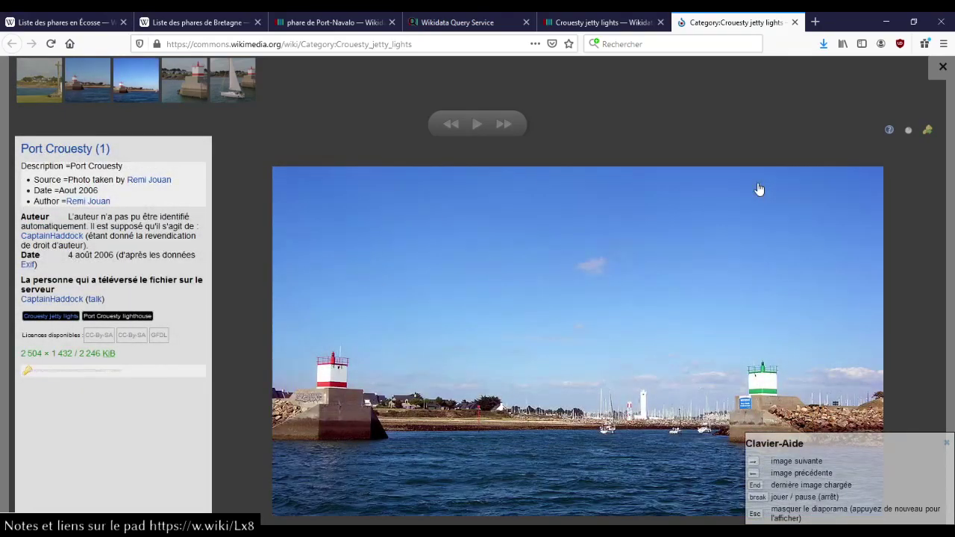
key("Right")
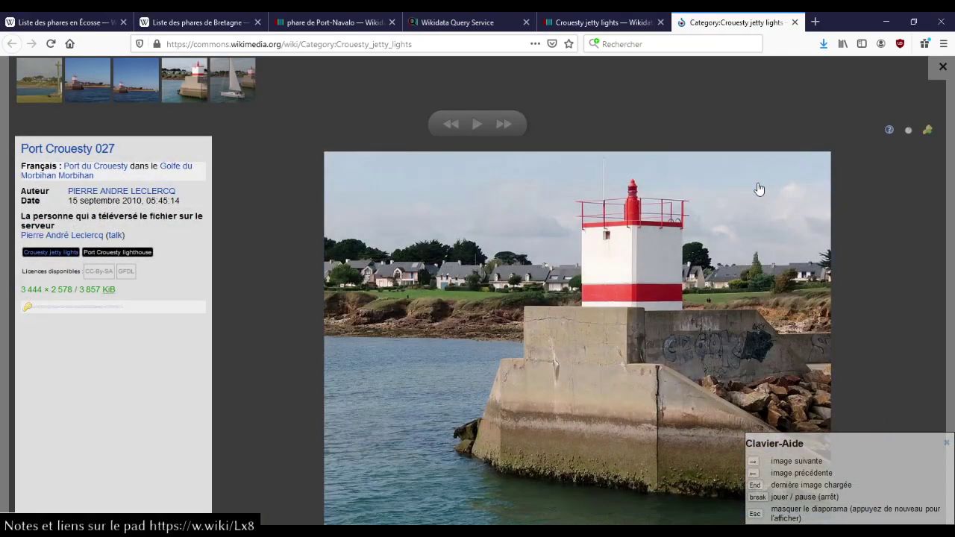
key("Right")
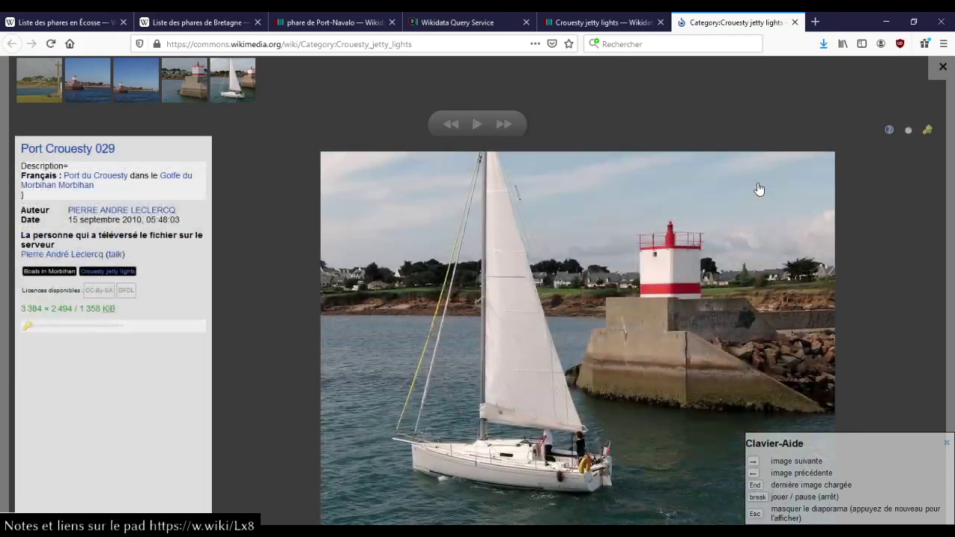
key("Right")
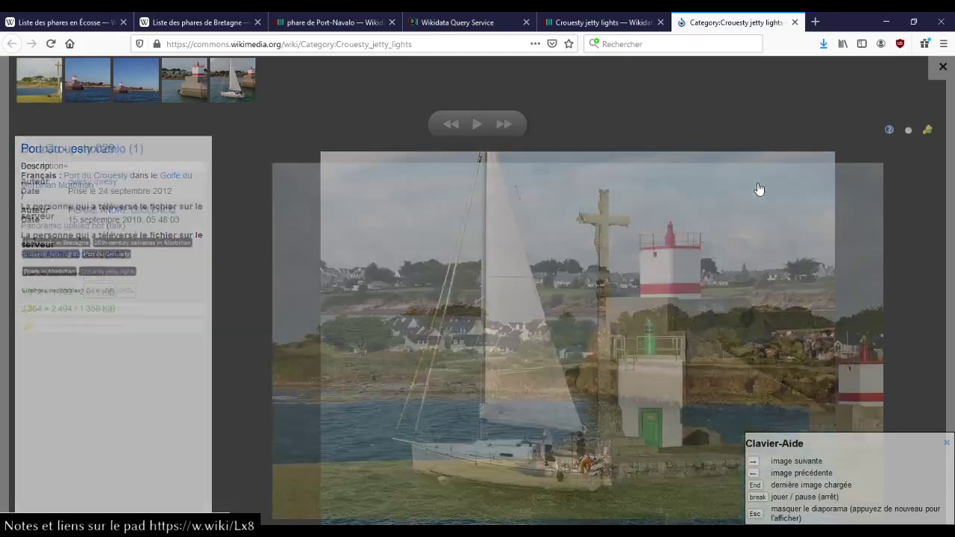
key("Escape")
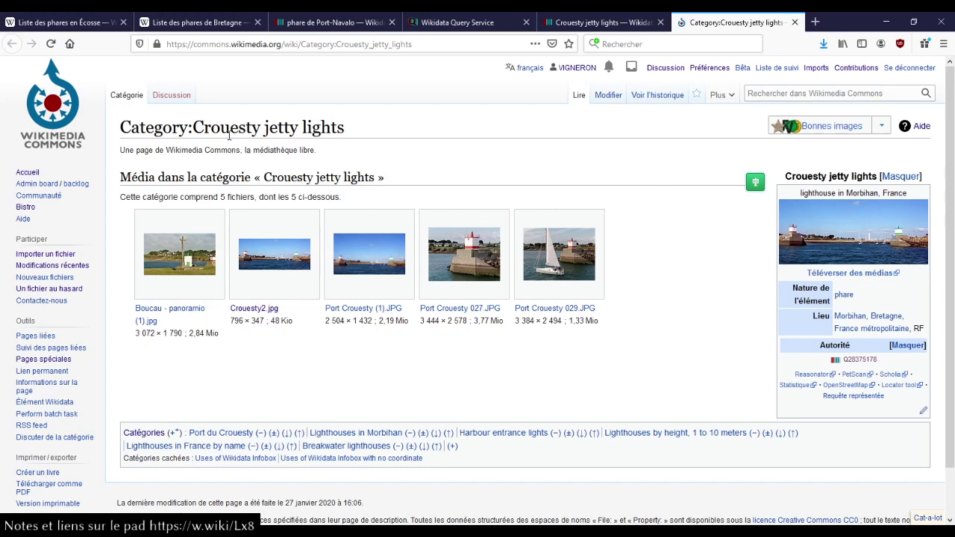
Step: Open the parent category Port du Crouesty, enlarge its map and locate the jetties at the harbour entrance
left_click(220, 433)
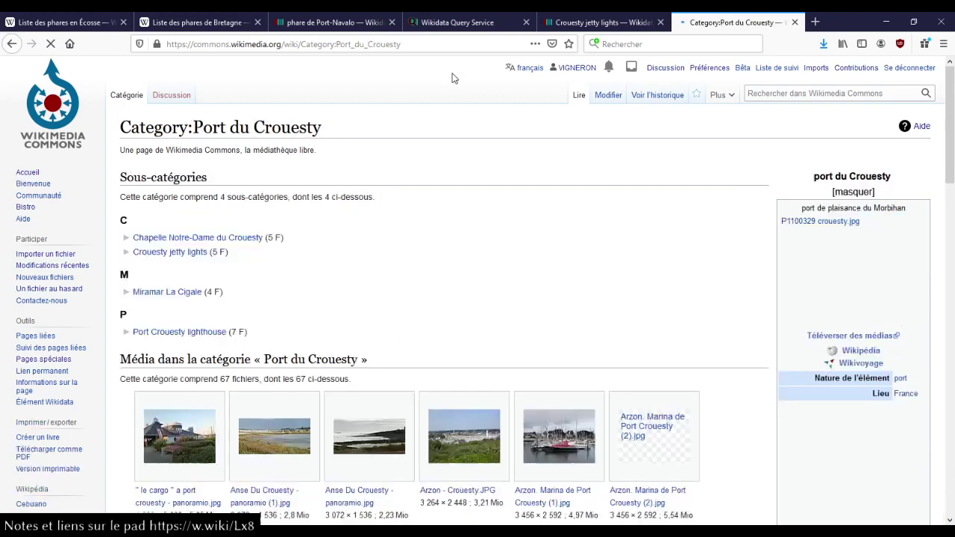
scroll(442, 272, "down", 5)
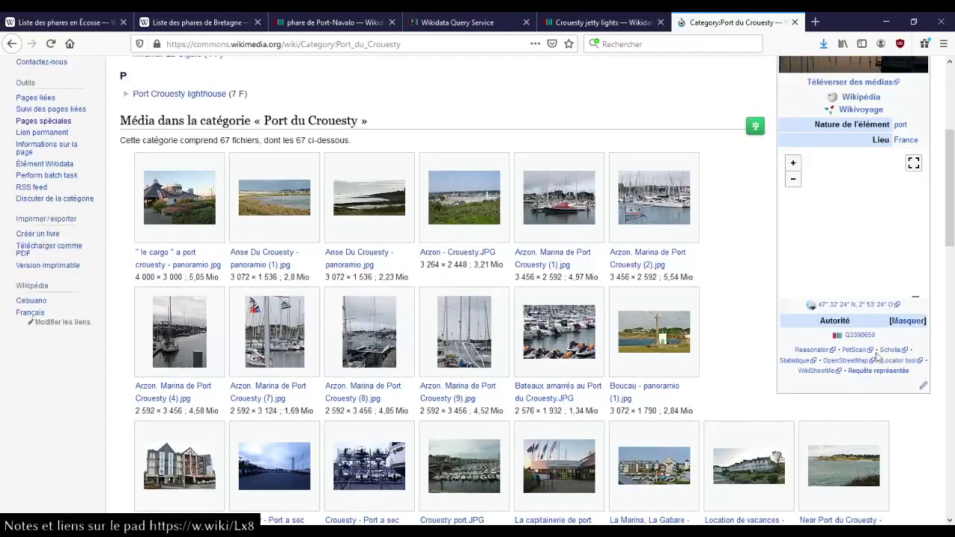
left_click(910, 169)
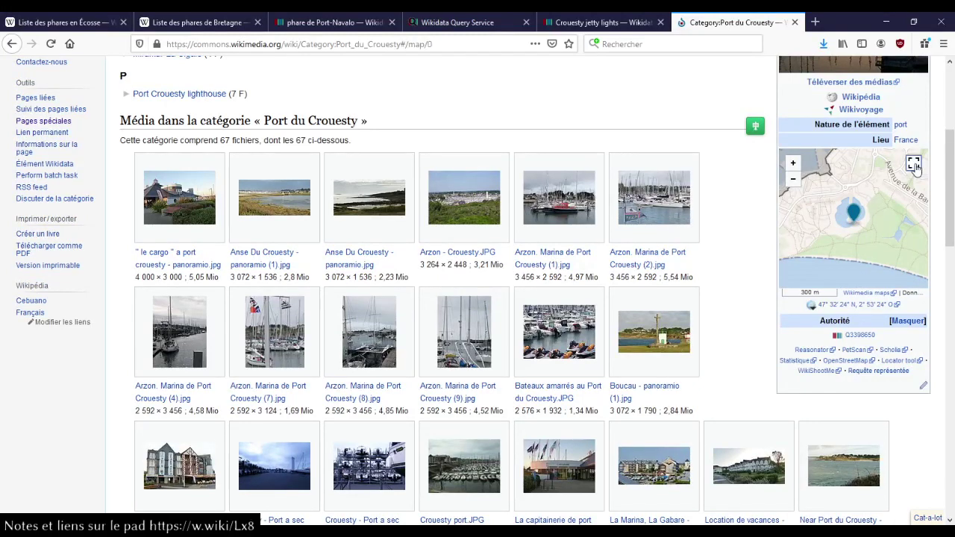
scroll(556, 302, "down", 3)
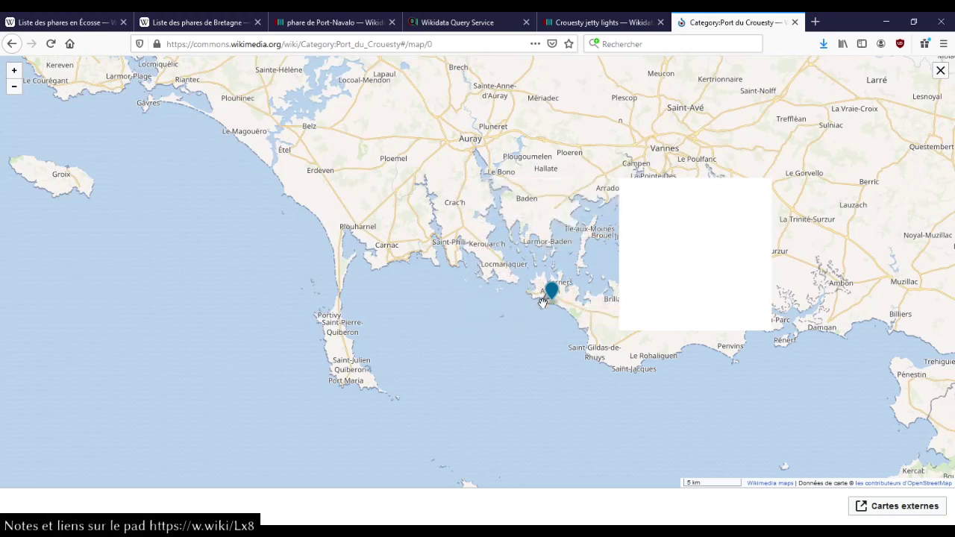
scroll(544, 304, "up", 3)
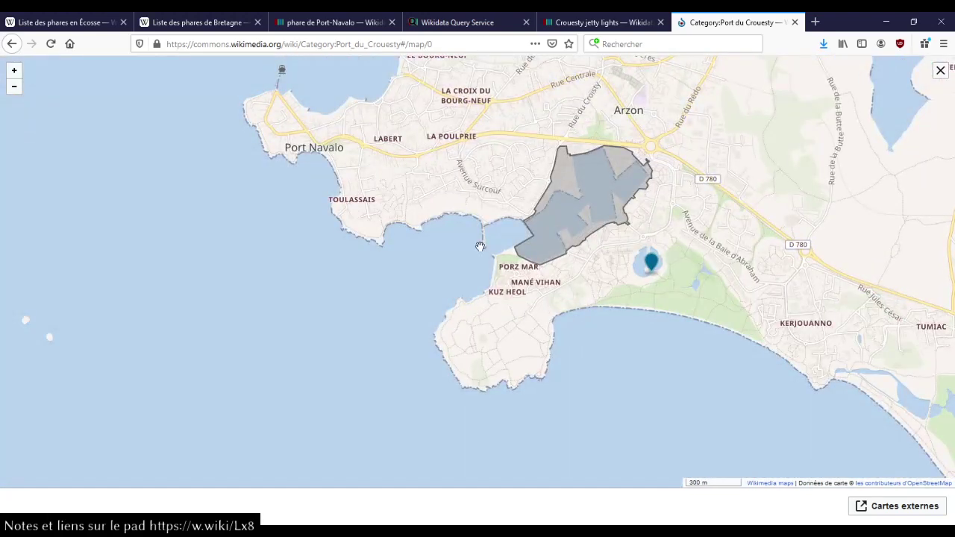
scroll(483, 250, "up", 4)
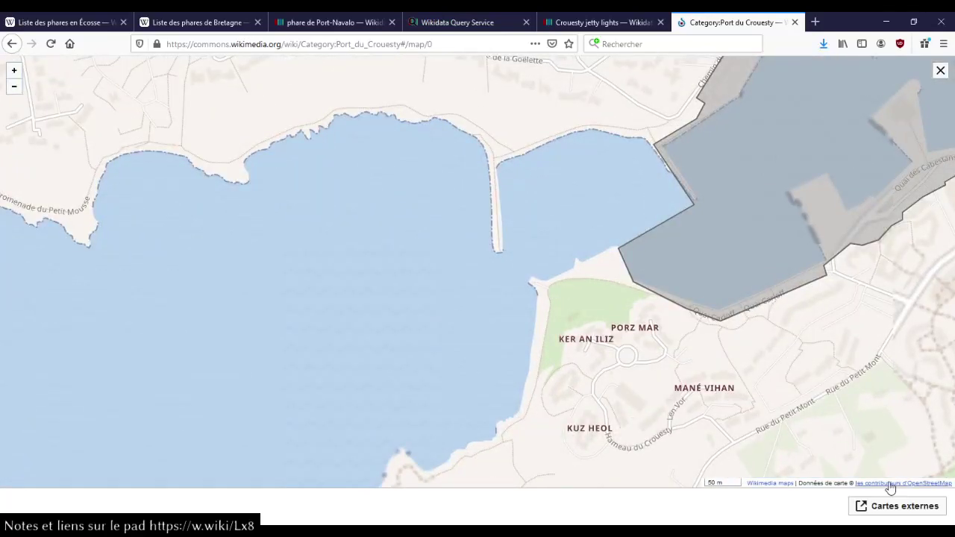
Step: Open the harbour's location in OpenStreetMap and close the enlarged map on Commons
left_click(920, 515)
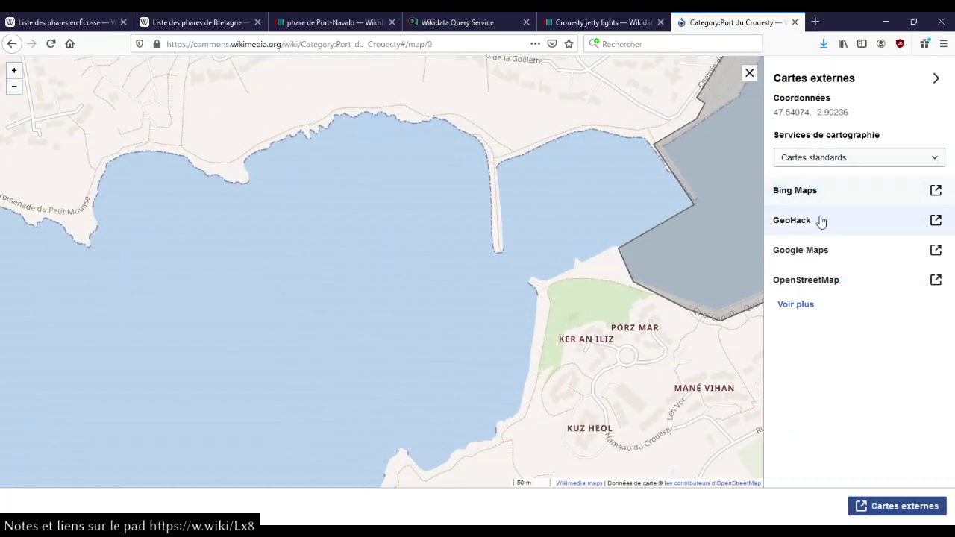
left_click(830, 280)
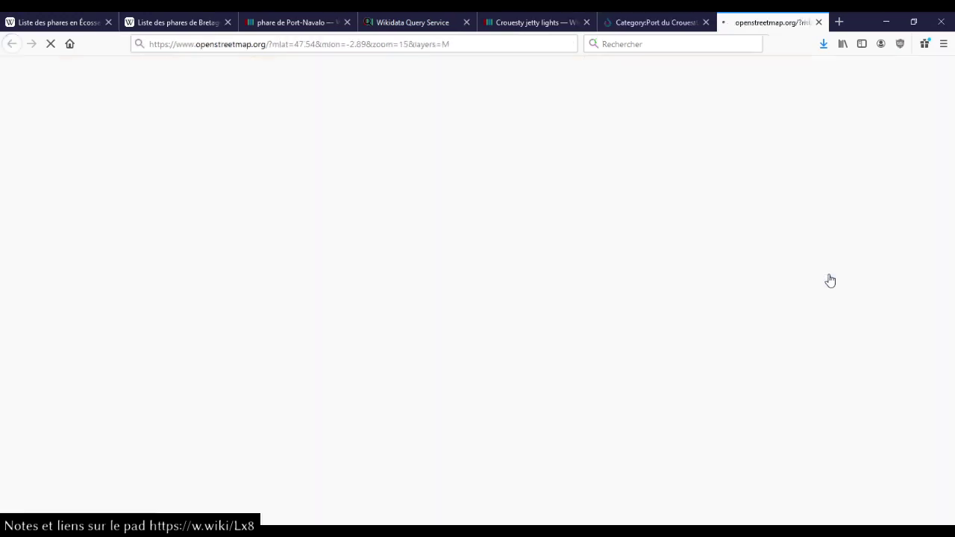
left_click(637, 16)
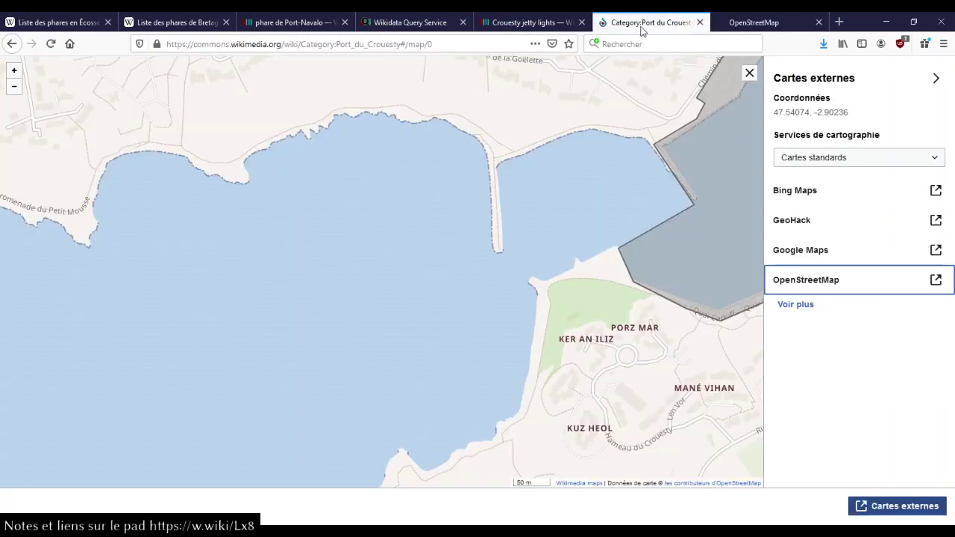
left_click(746, 72)
left_click(752, 28)
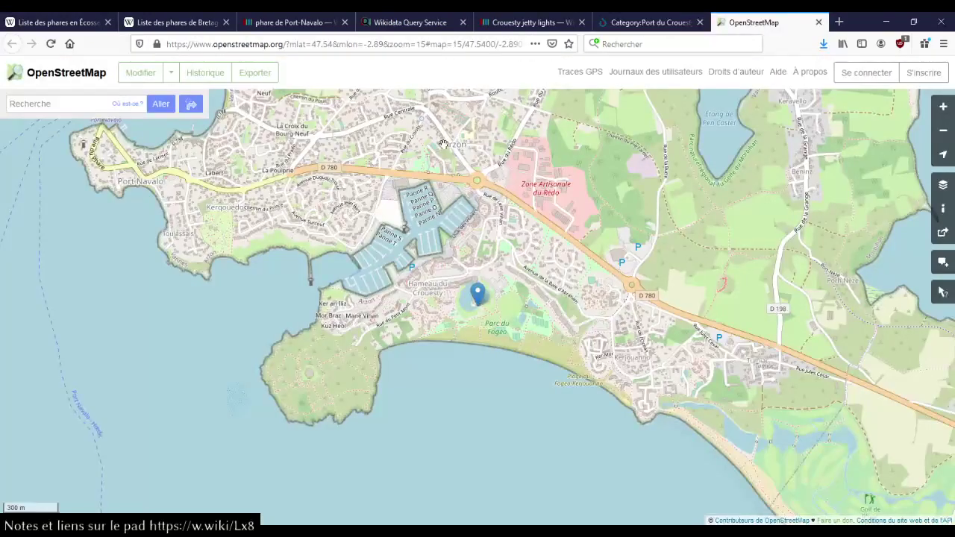
Step: Centre the OpenStreetMap view on the lighthouse at the tip of the northern jetty and copy the coordinates from the page address
left_click_drag(331, 291, 346, 289)
scroll(346, 290, "up", 4)
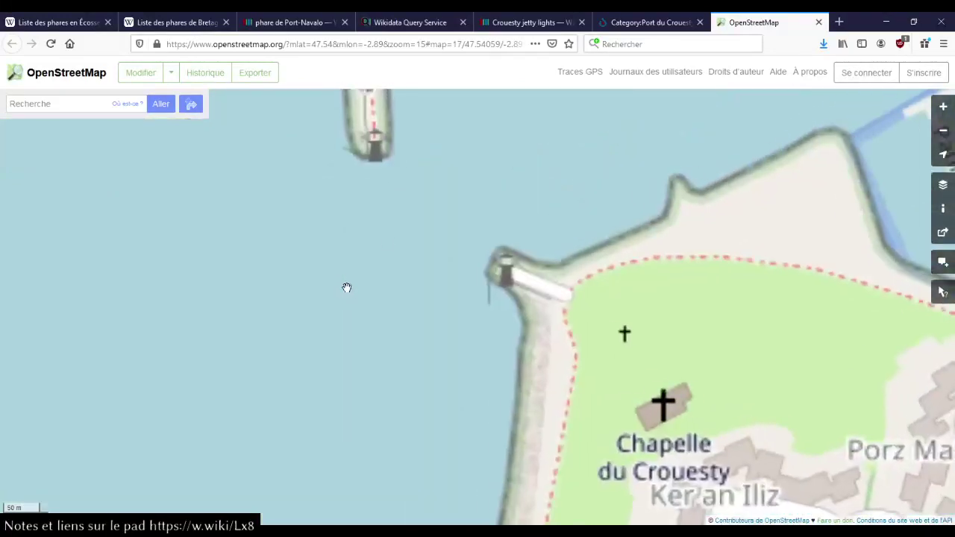
left_click_drag(394, 197, 399, 302)
right_click(373, 254)
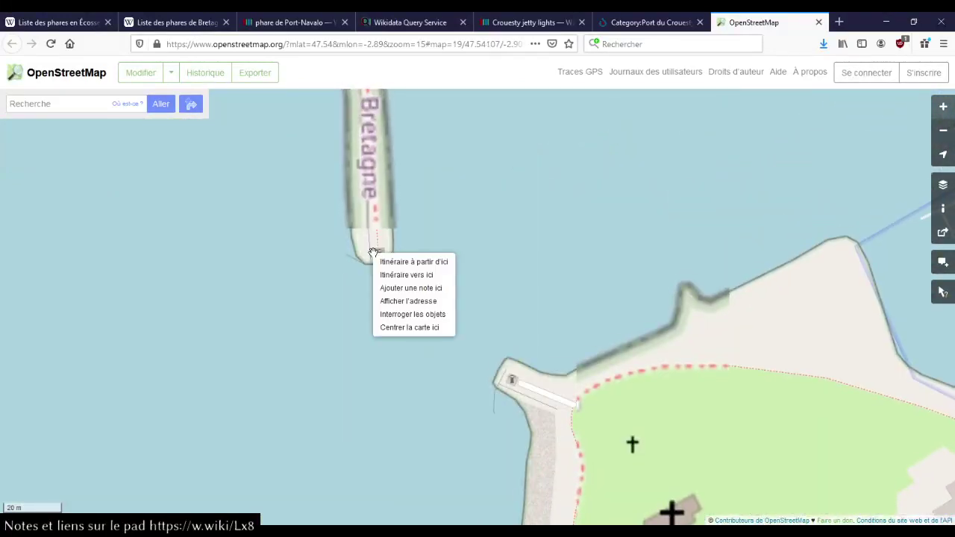
left_click(401, 328)
double_click(469, 44)
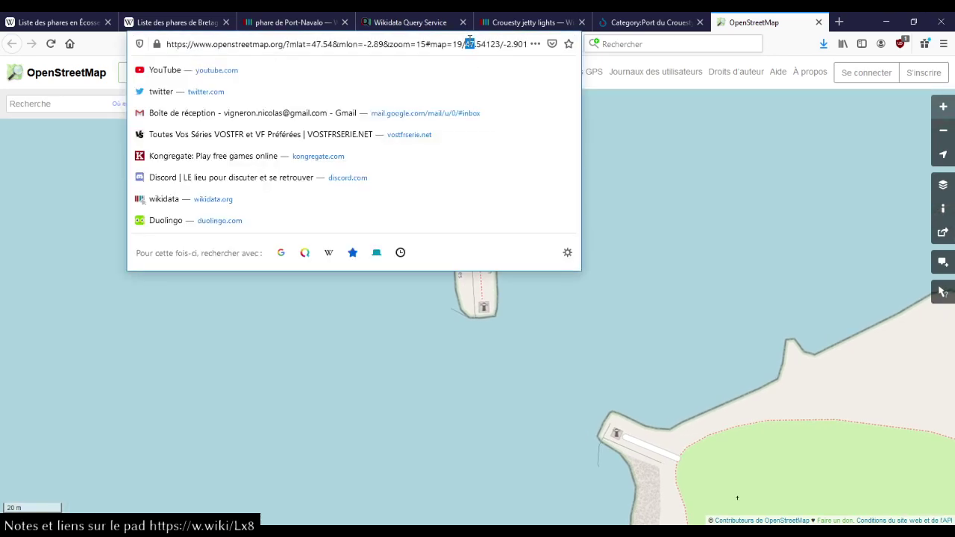
key("shift+End")
key("ctrl+c")
Step: Add a "coordonnées géographiques" statement with the value 47.54123 -2.90199 to the Crouesty jetty lights item and publish it
left_click(530, 23)
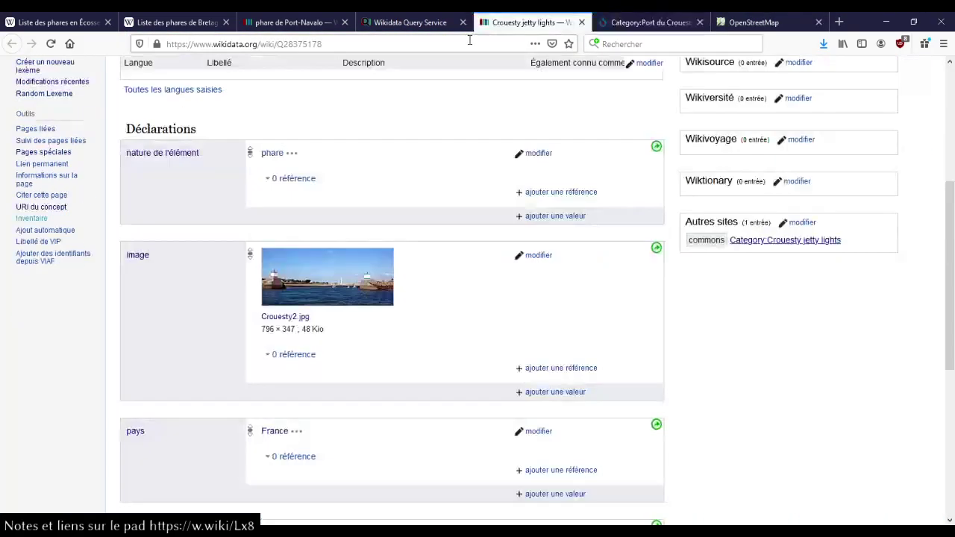
scroll(487, 302, "up", 5)
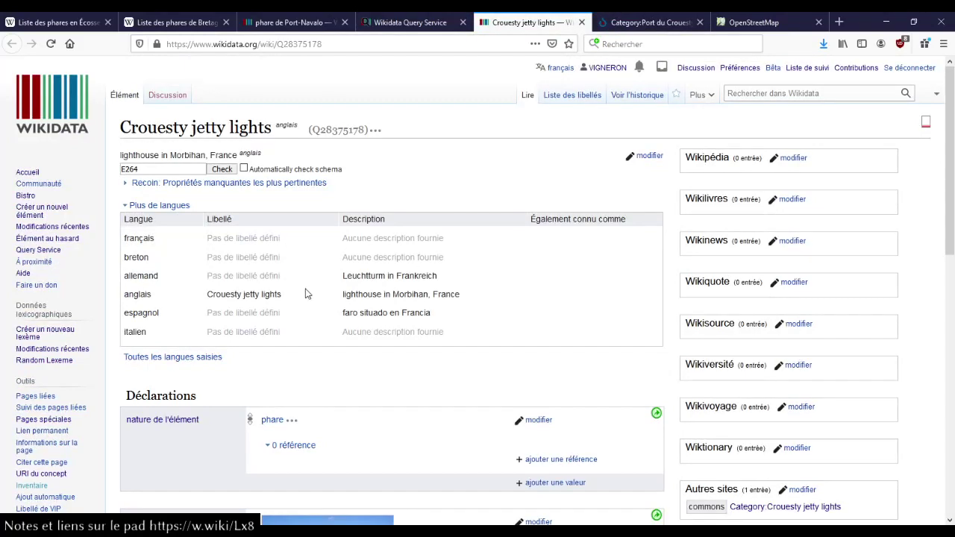
left_click_drag(285, 295, 194, 290)
left_click(522, 261)
scroll(523, 261, "down", 10)
left_click(554, 395)
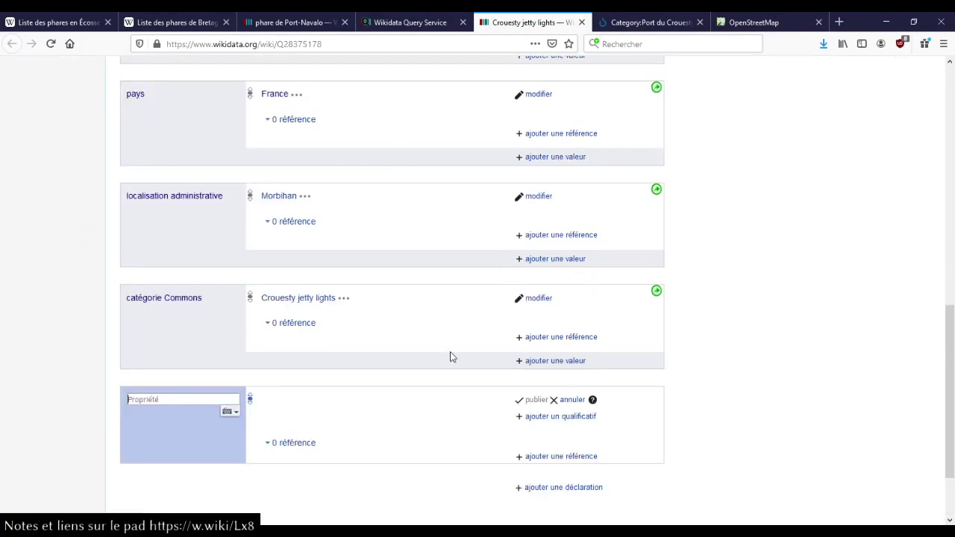
left_click(144, 412)
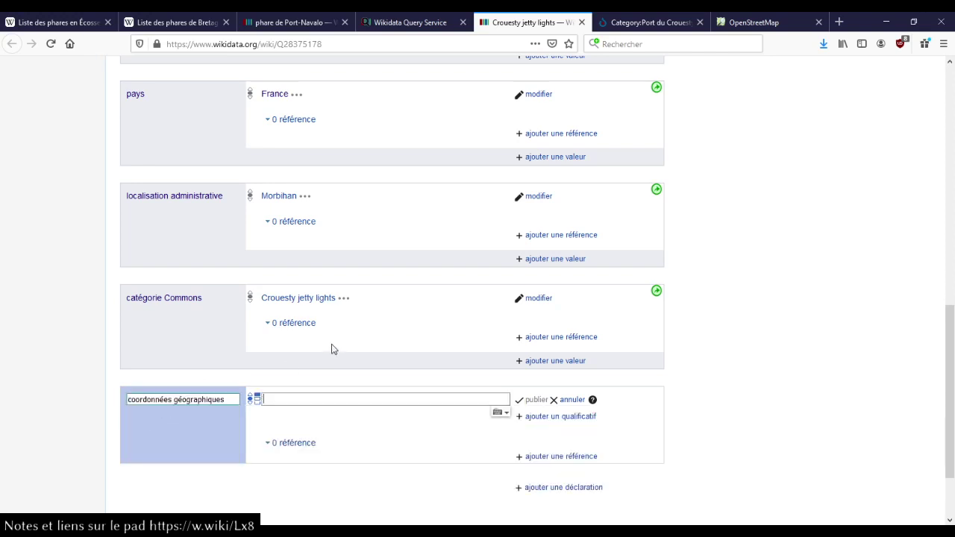
key("ctrl+v")
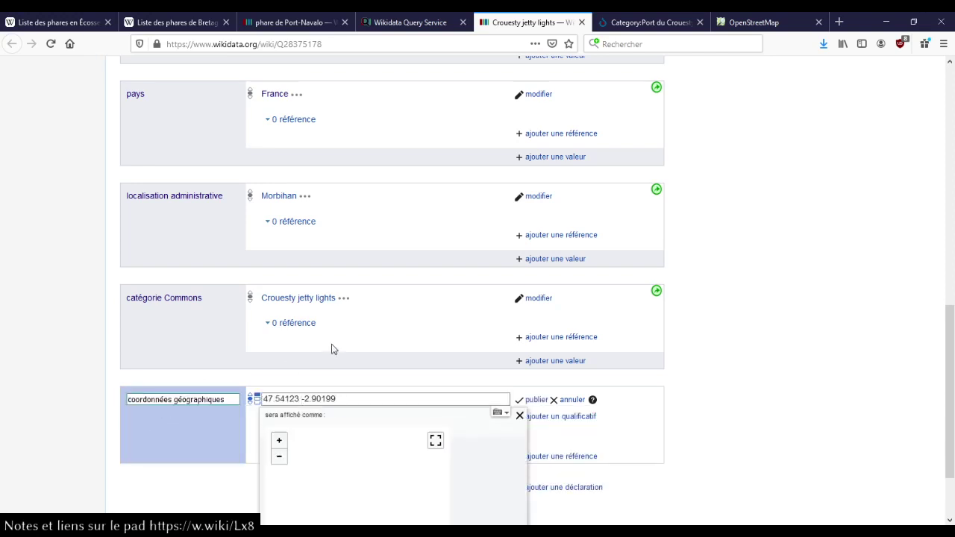
scroll(197, 297, "down", 2)
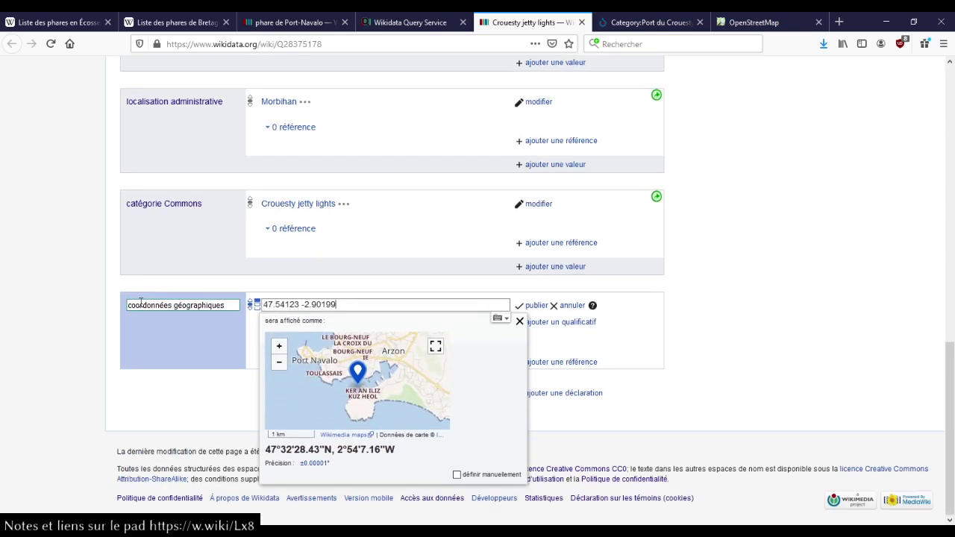
key("Return")
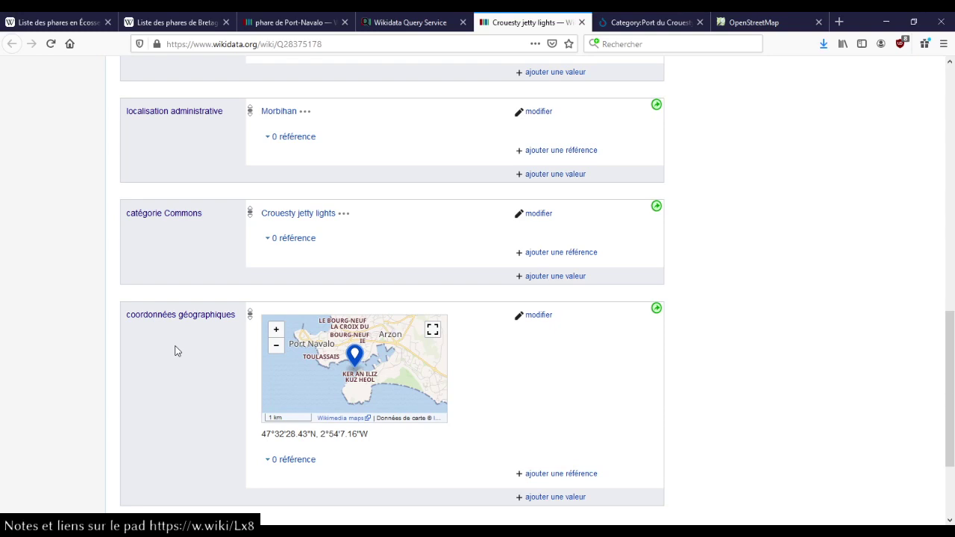
Step: Review the Port du Crouesty category and its enlarged map, the item's coordinates statement and the jetties in OpenStreetMap
left_click(648, 22)
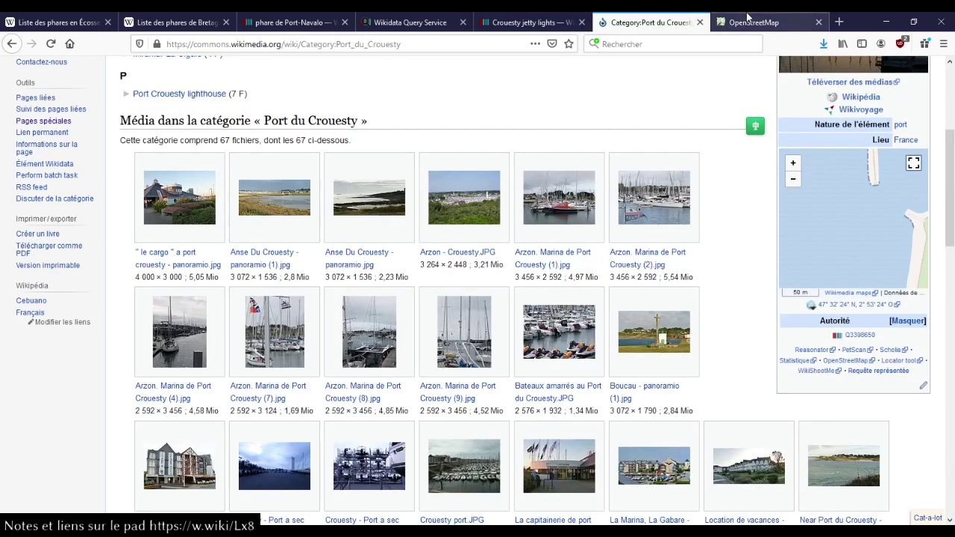
left_click(749, 18)
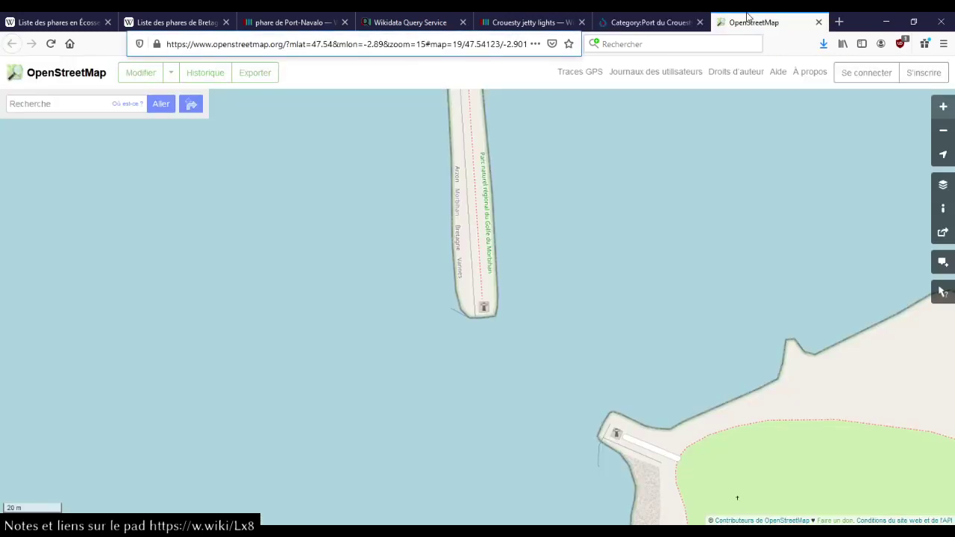
left_click(676, 19)
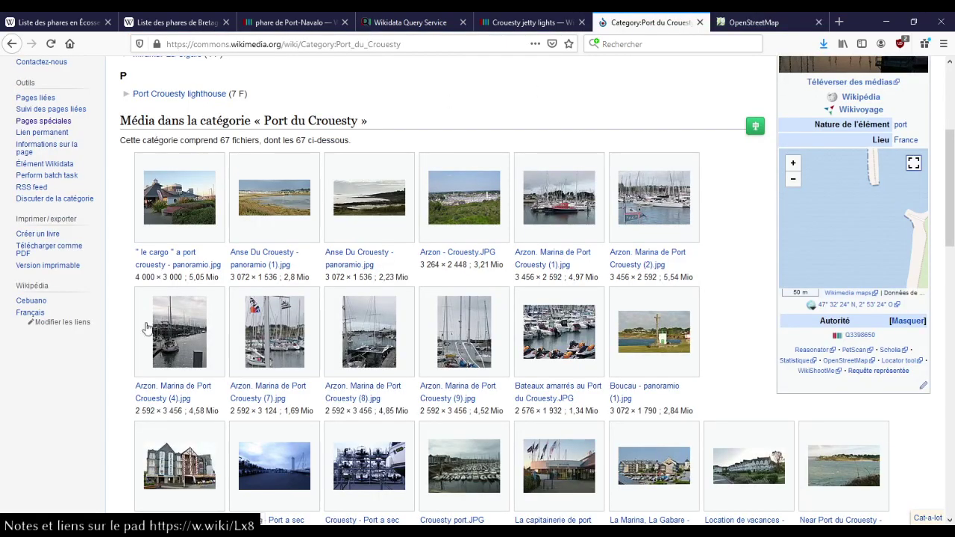
left_click(13, 44)
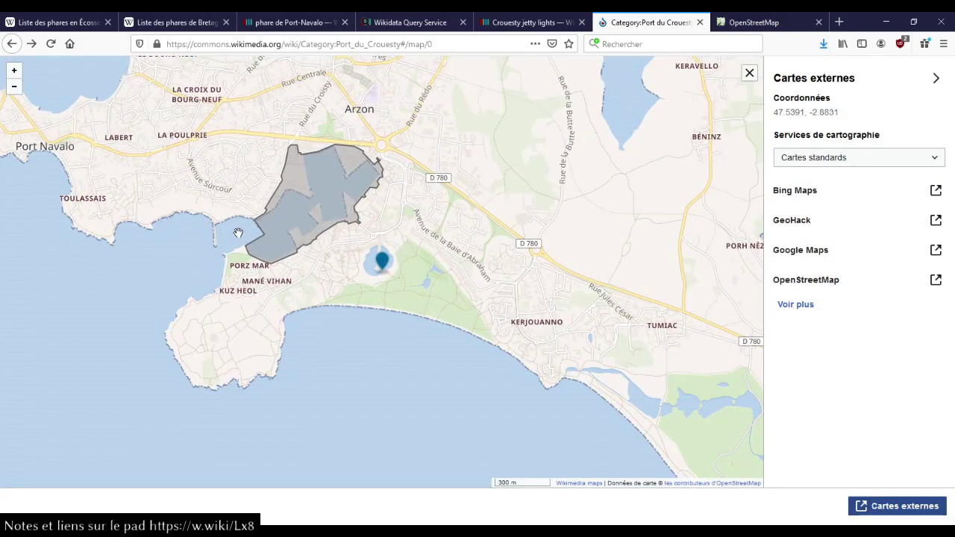
left_click(10, 45)
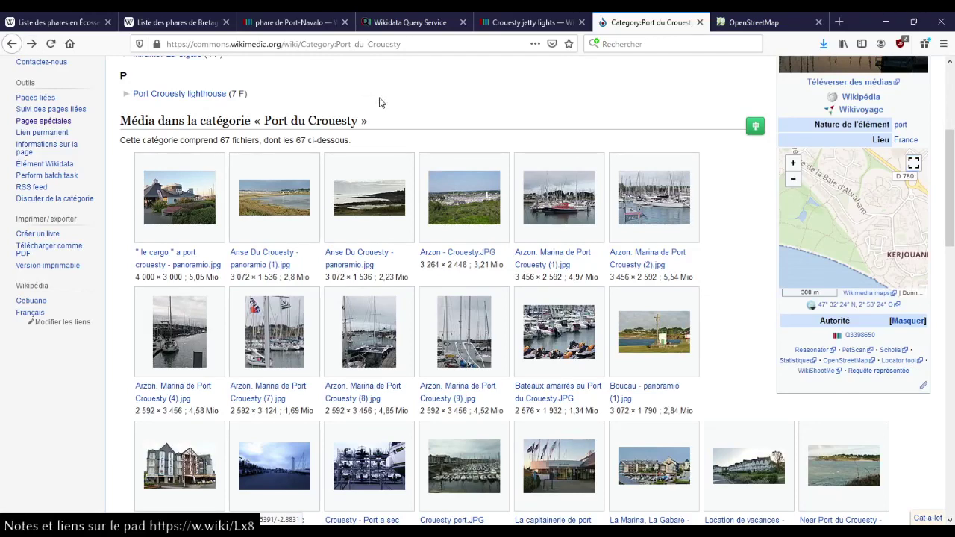
left_click(531, 24)
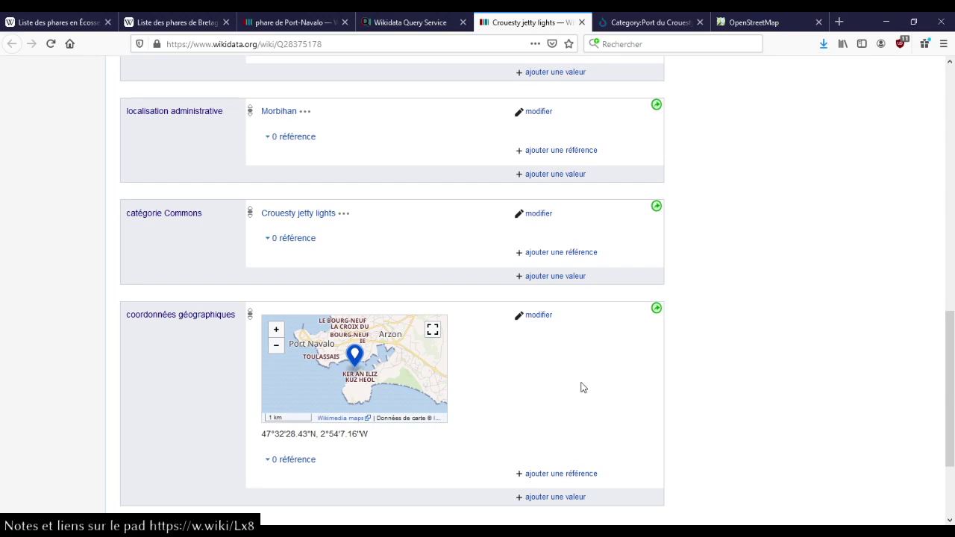
left_click(755, 23)
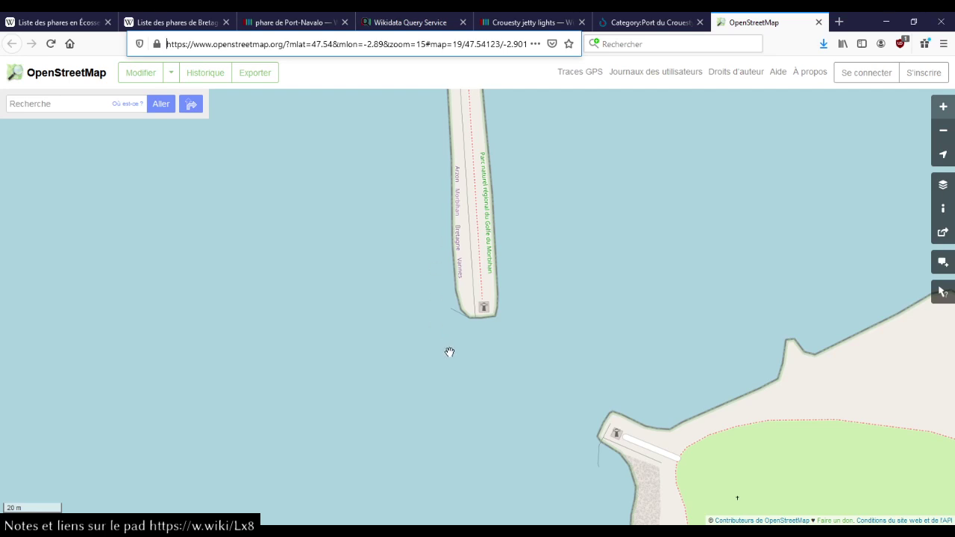
Step: Close the OpenStreetMap and Crouesty jetty lights item pages, and take Commons back to the Crouesty jetty lights category
left_click(818, 22)
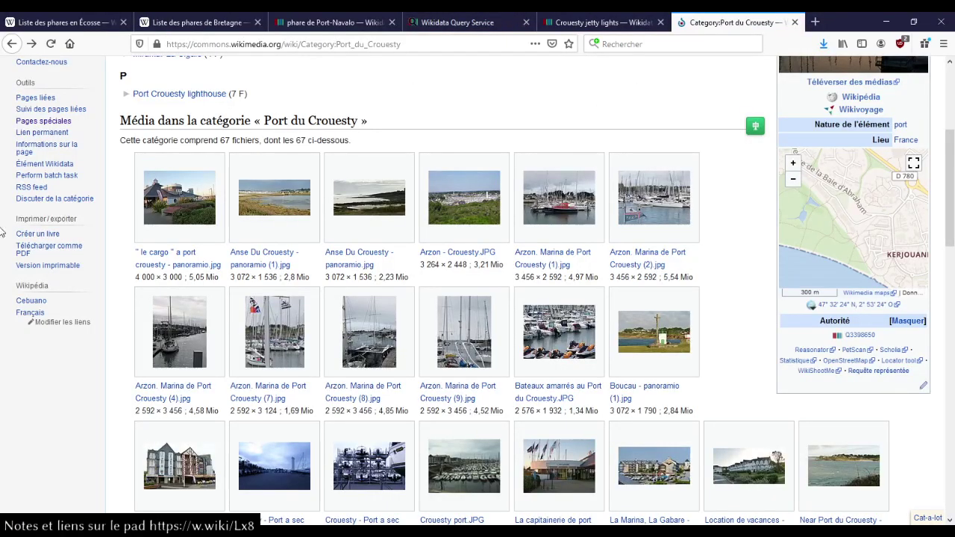
left_click(12, 44)
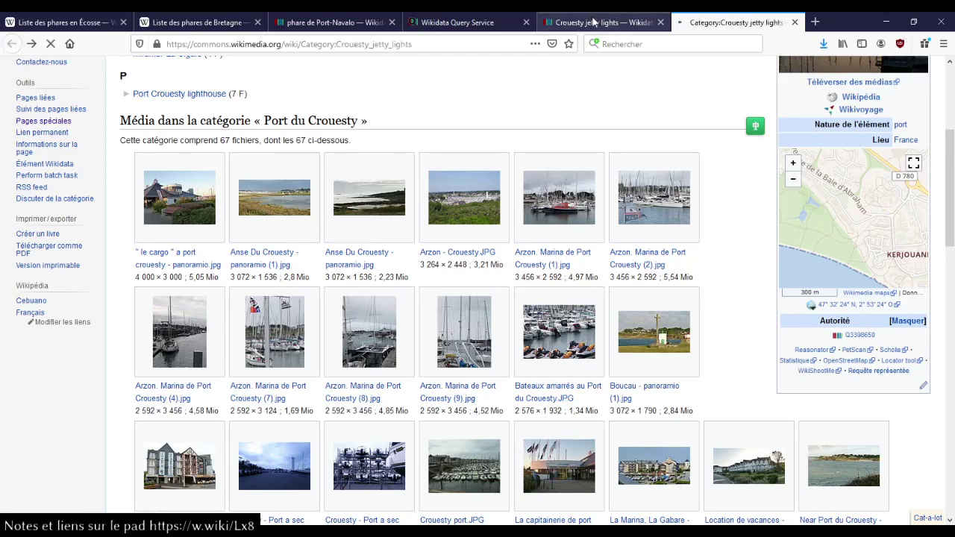
left_click(593, 23)
scroll(450, 226, "up", 10)
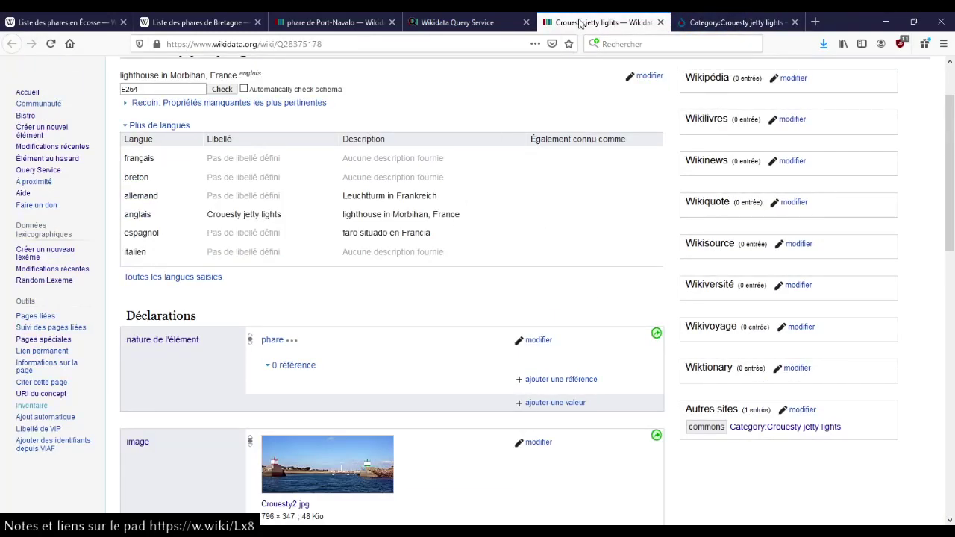
left_click(455, 23)
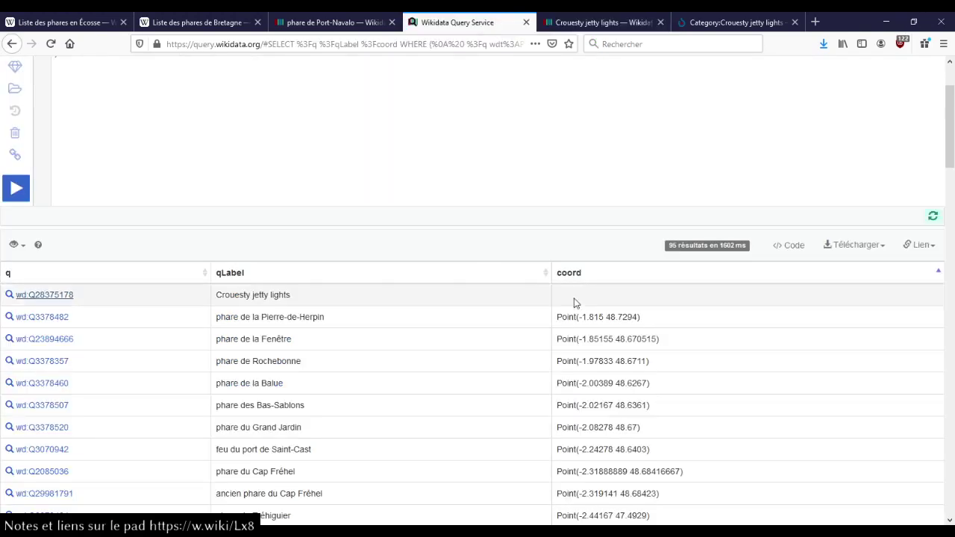
left_click(608, 24)
middle_click(608, 24)
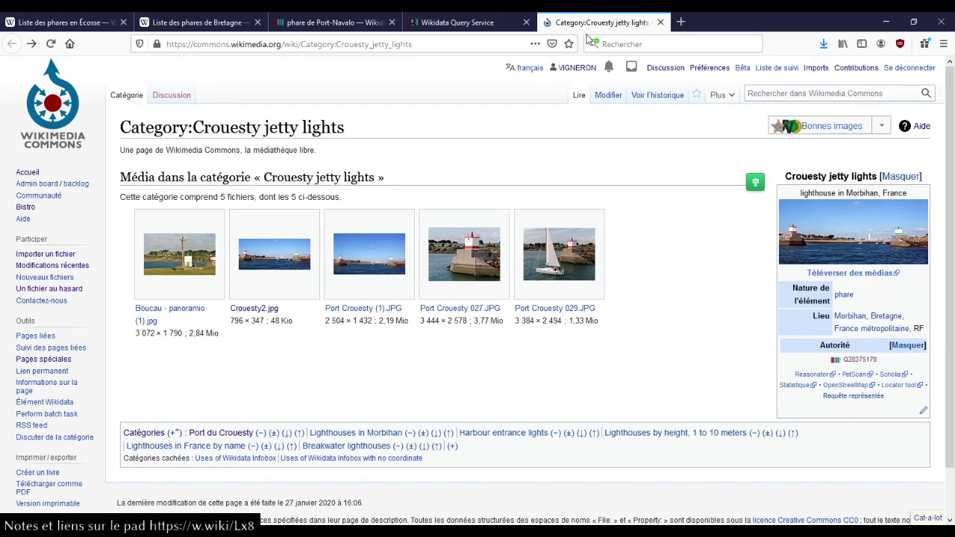
Step: Rerun the Brittany lighthouse query in the Wikidata Query Service with its OPTIONAL coordinates clause
left_click(446, 22)
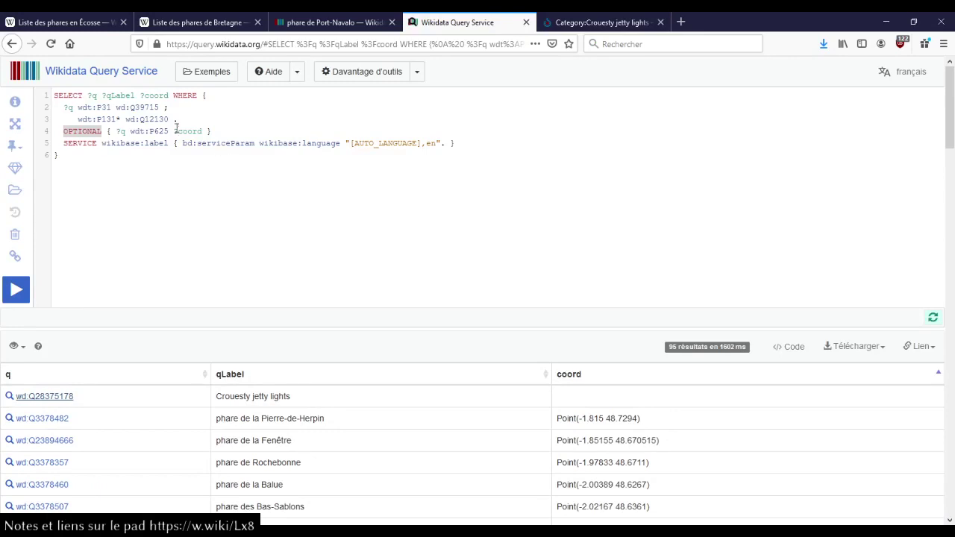
left_click(176, 123)
key("ctrl+Return")
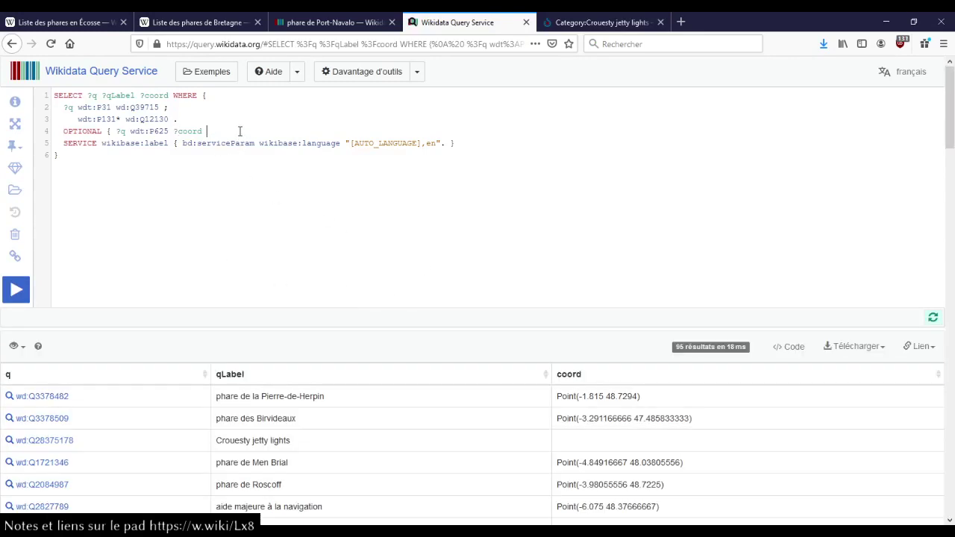
Step: Replace the OPTIONAL clause with a mandatory wdt:P625 ?coord condition, chained by a semicolon after wd:Q12130, and run the query
key("ctrl+shift+Right")
key("ctrl+shift+Right")
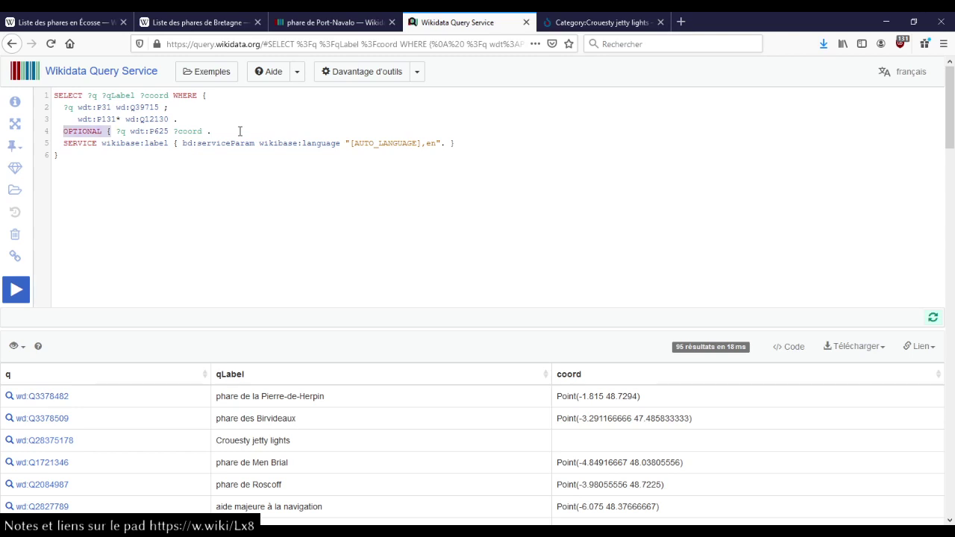
key("shift+Right")
key("ctrl+shift+Right")
key("BackSpace")
key("BackSpace")
key("BackSpace")
key("BackSpace")
key("BackSpace")
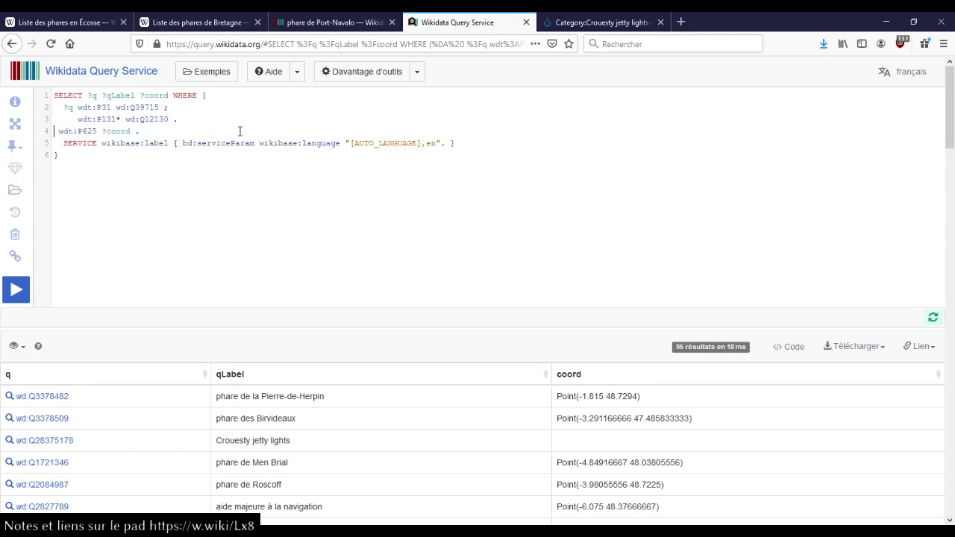
type(";")
key("Return")
key("ctrl+Return")
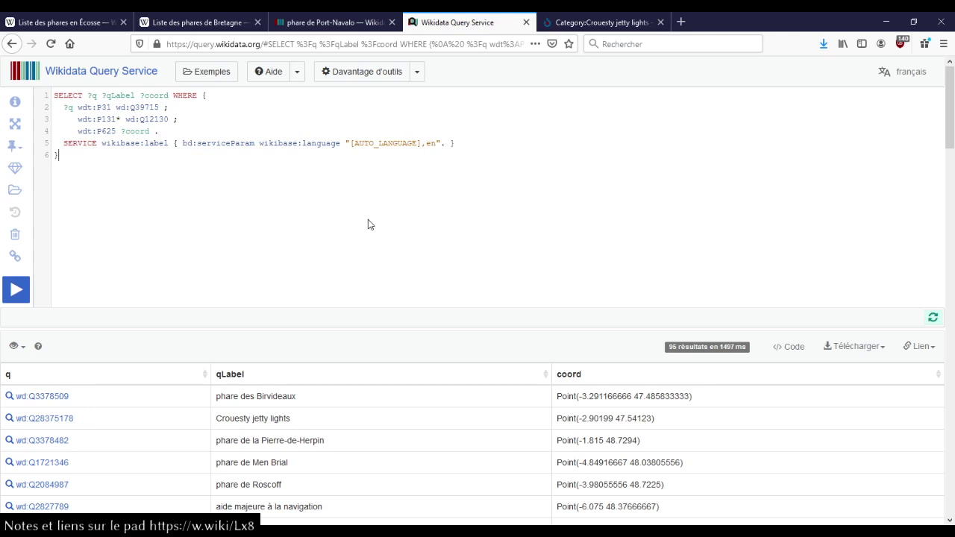
Step: Display the lighthouse query results as a map and frame it on Brittany
left_click(128, 171)
scroll(283, 297, "down", 3)
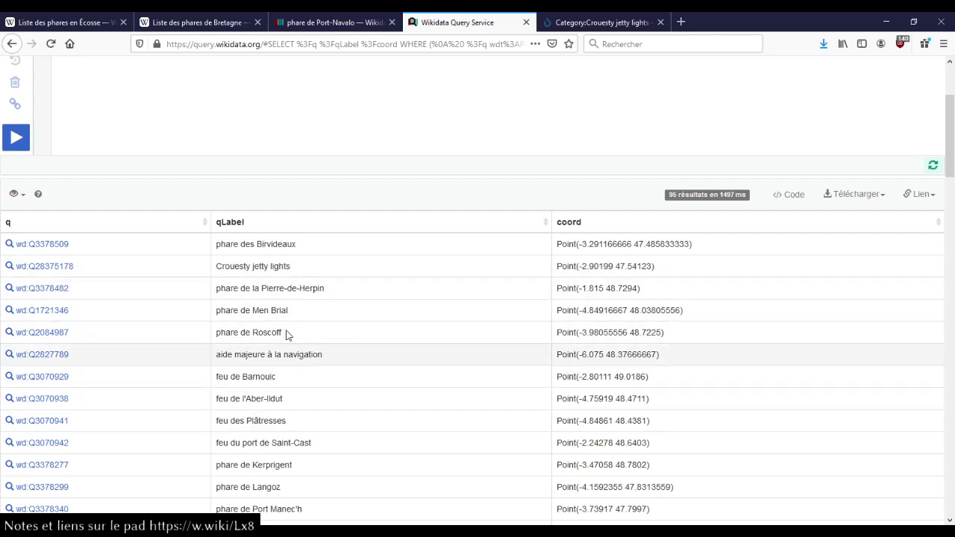
left_click(16, 195)
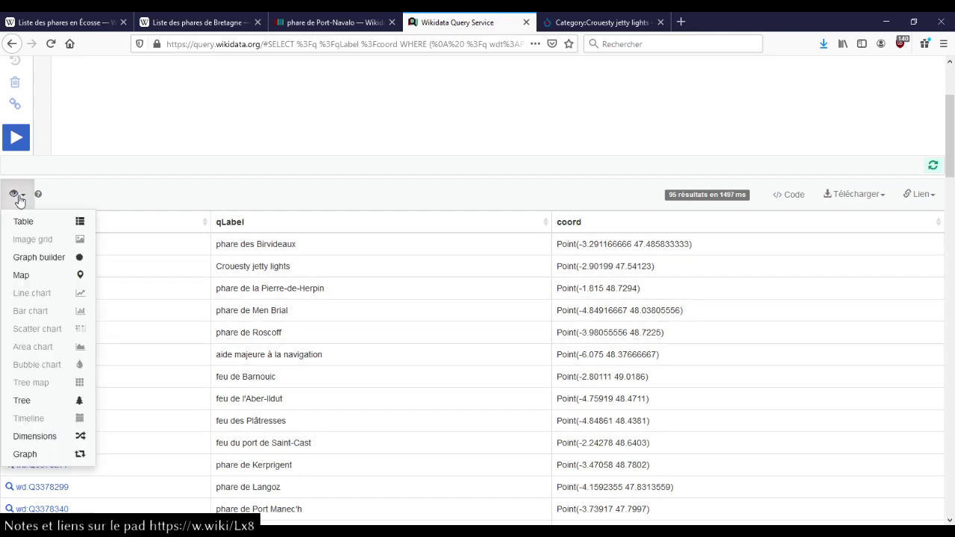
left_click(39, 277)
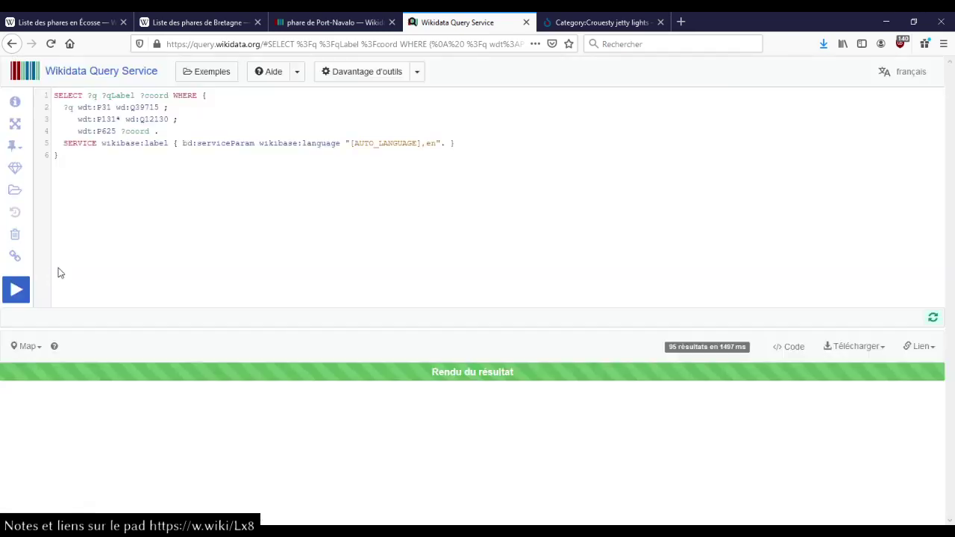
scroll(444, 216, "down", 5)
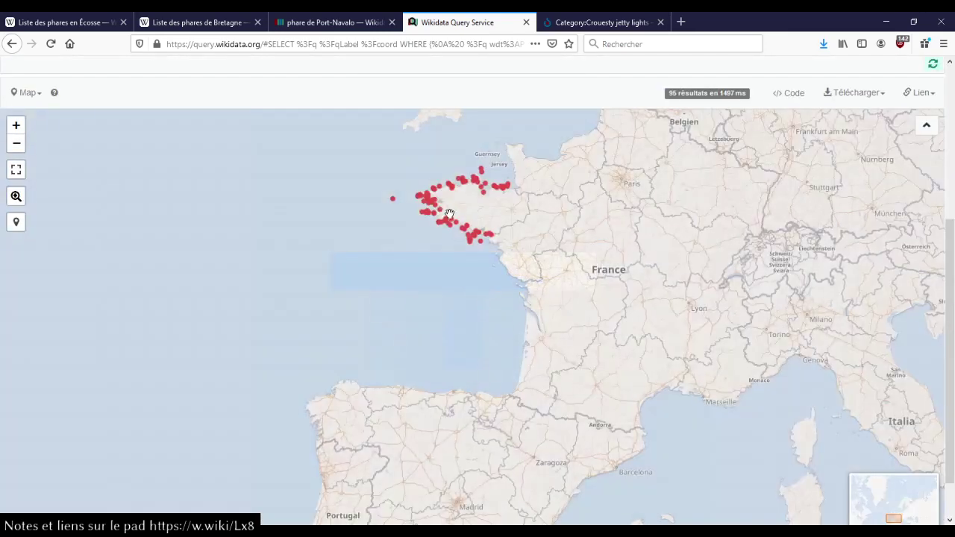
scroll(485, 213, "up", 2)
left_click_drag(435, 183, 493, 307)
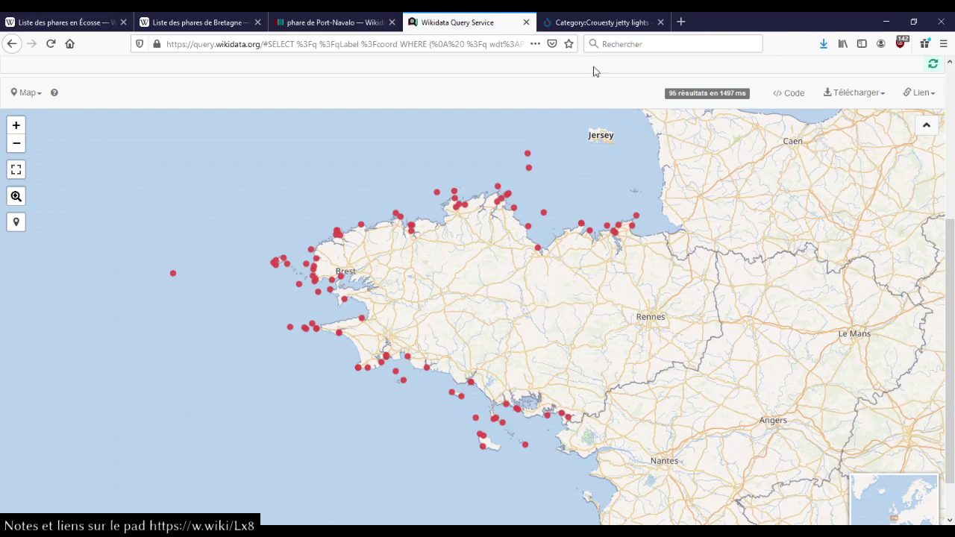
Step: Close the phare de Port-Navalo item and the Commons category page, and reframe the result map on Brittany
middle_click(356, 26)
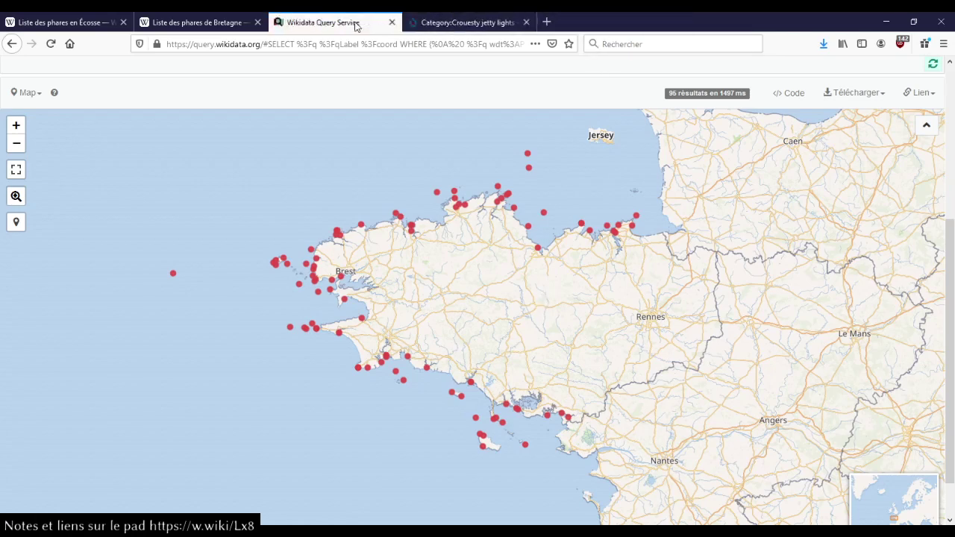
middle_click(443, 24)
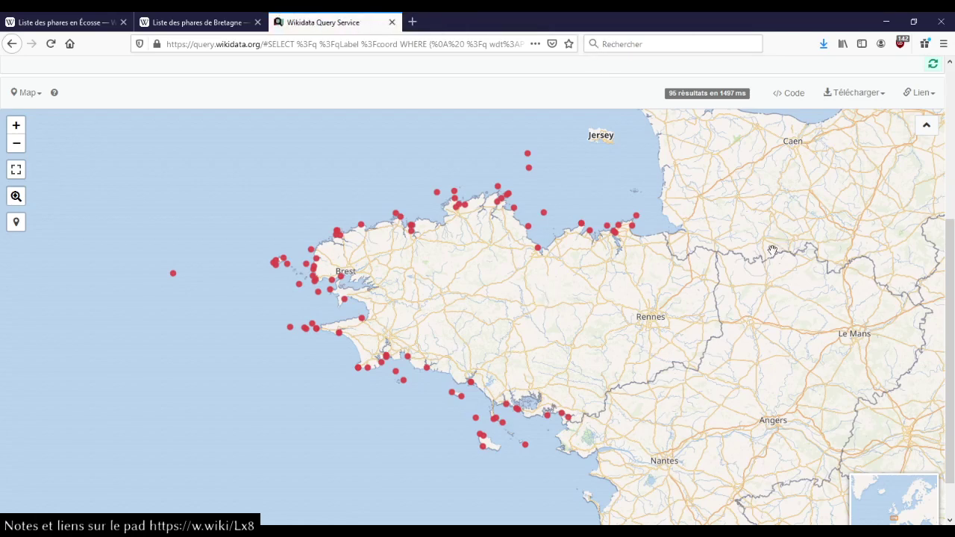
scroll(763, 252, "down", 2)
left_click_drag(834, 266, 667, 271)
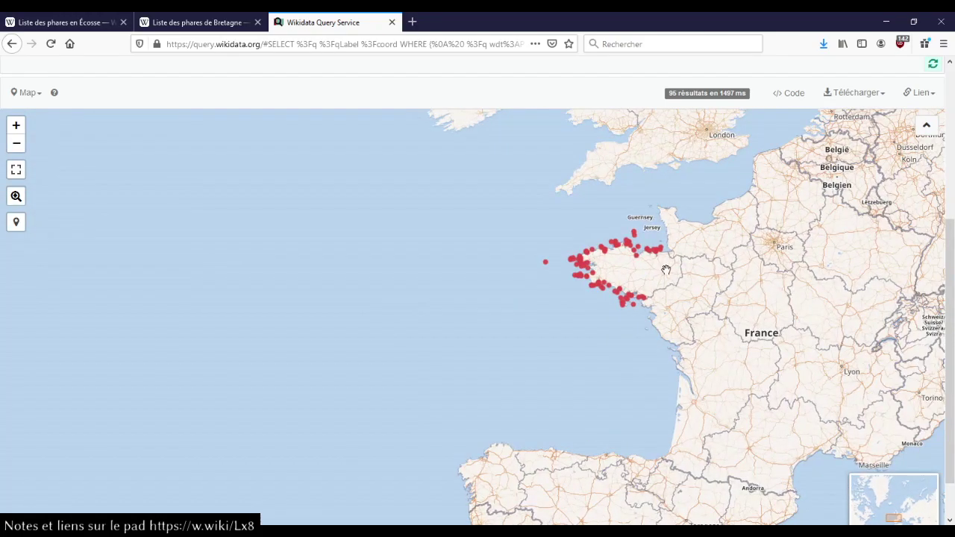
scroll(667, 271, "up", 2)
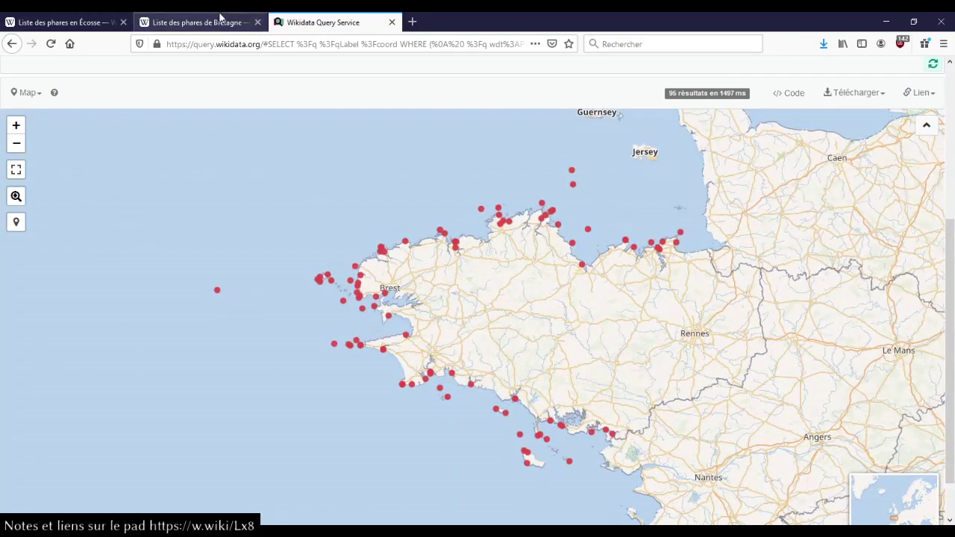
Step: Compare the department maps in Liste des phares de Bretagne, especially Ille-et-Vilaine, with the query result map around Saint-Malo
left_click(221, 25)
scroll(818, 259, "down", 8)
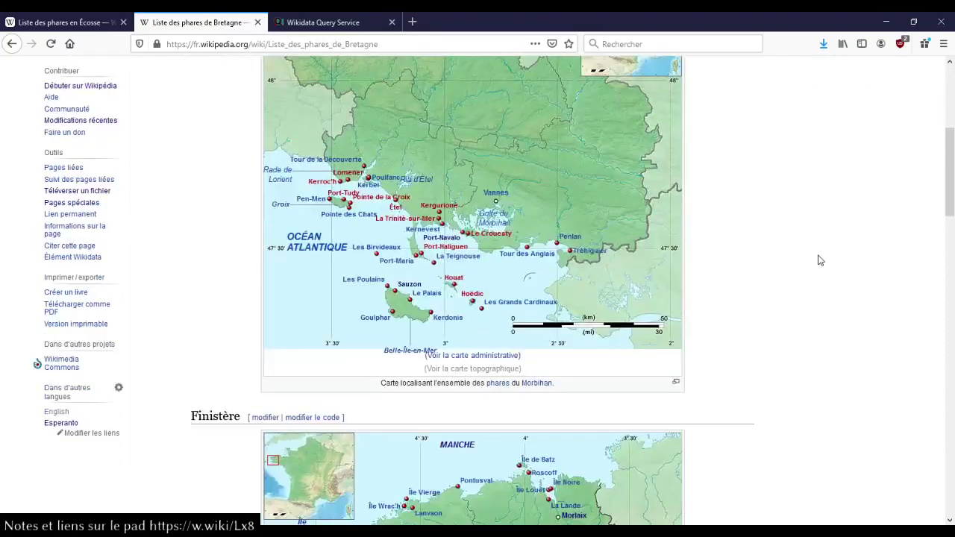
scroll(818, 259, "down", 7)
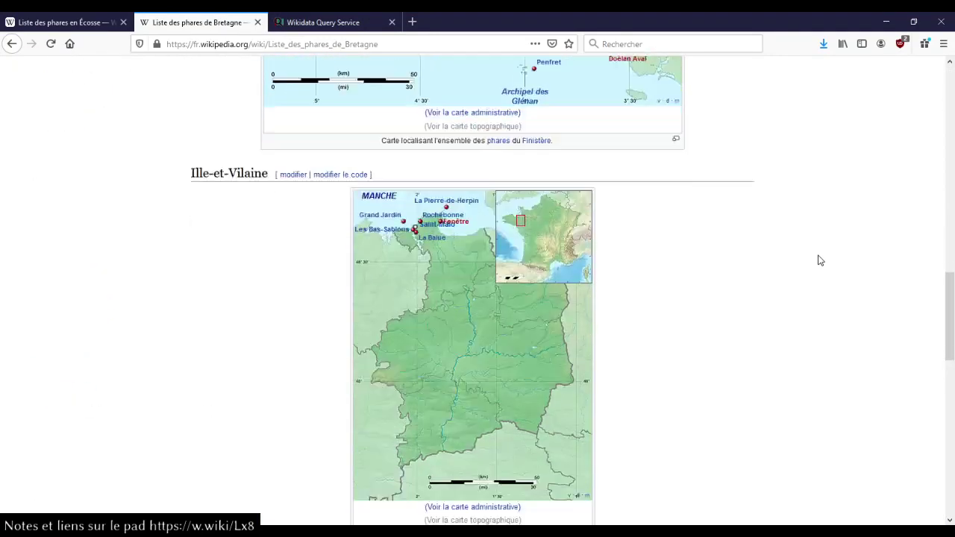
scroll(762, 215, "up", 2)
left_click(358, 22)
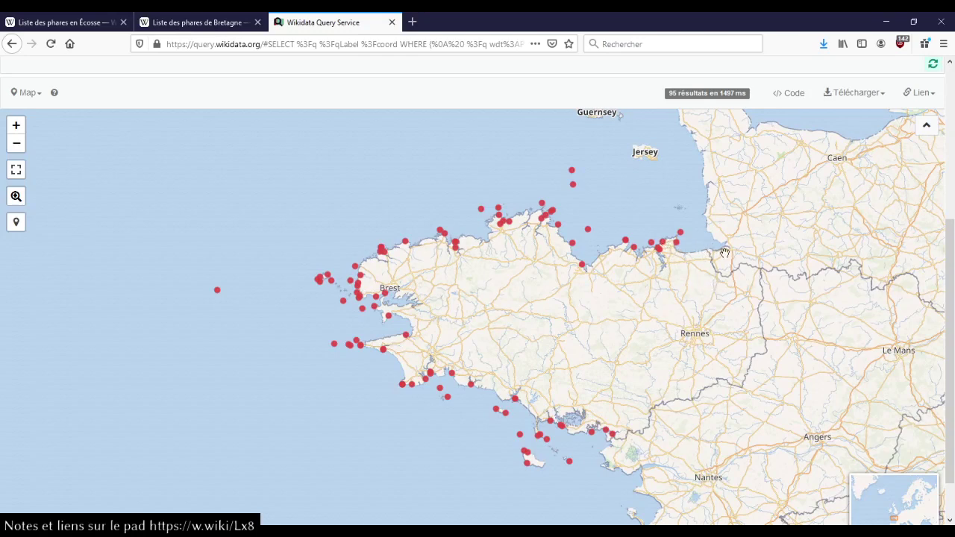
scroll(717, 252, "up", 2)
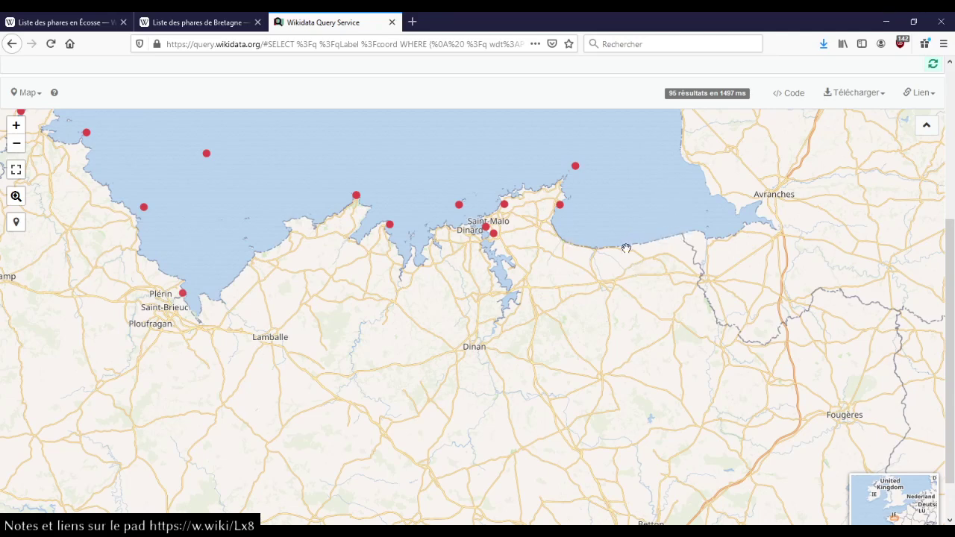
scroll(562, 239, "down", 2)
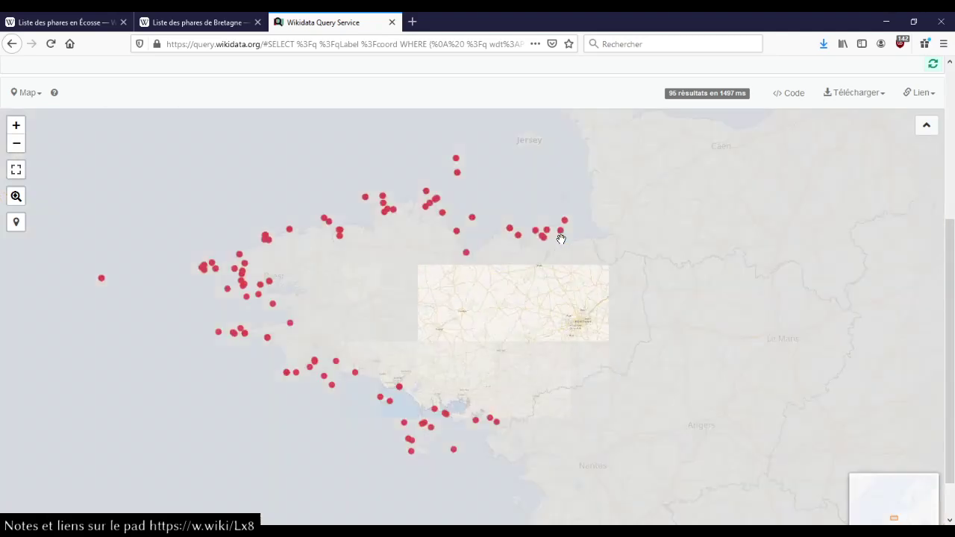
left_click_drag(558, 265, 552, 299)
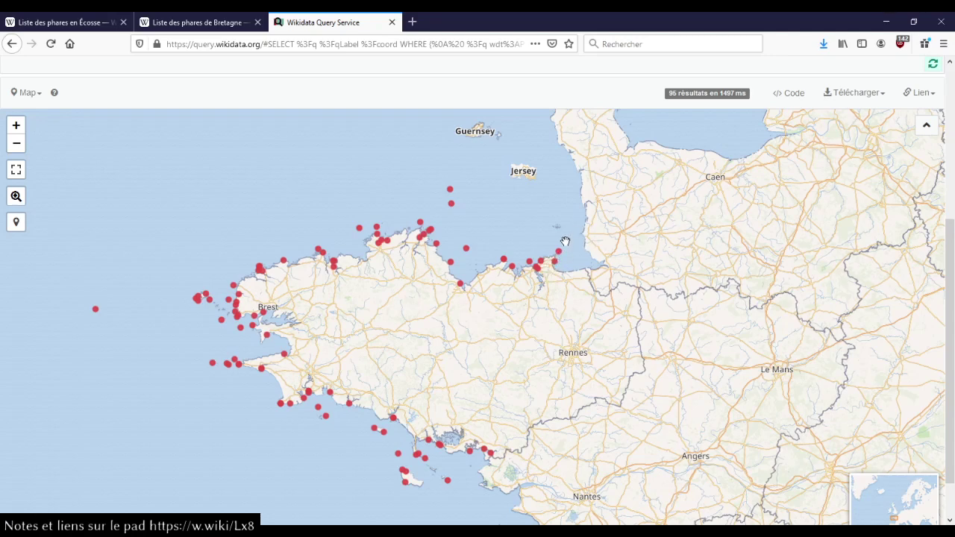
left_click(224, 22)
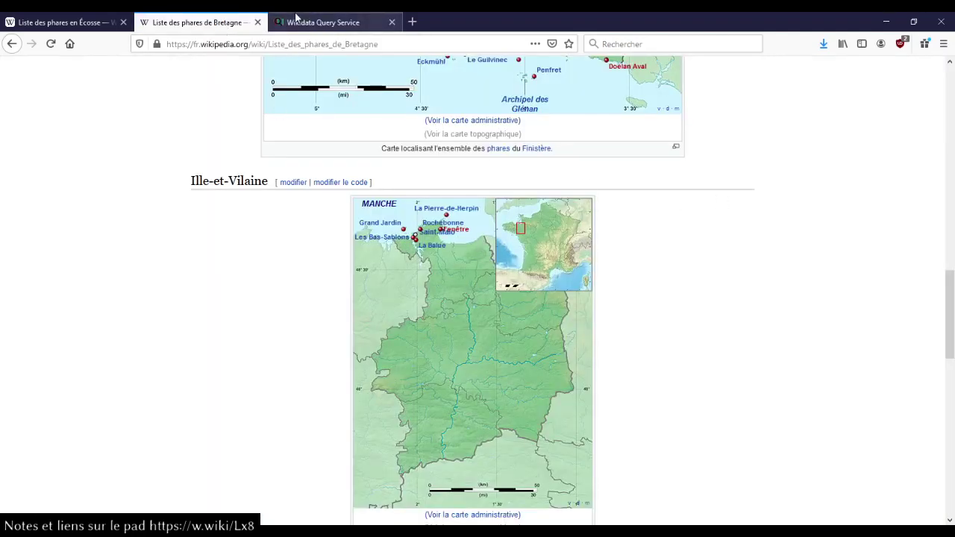
mouse_move(450, 217)
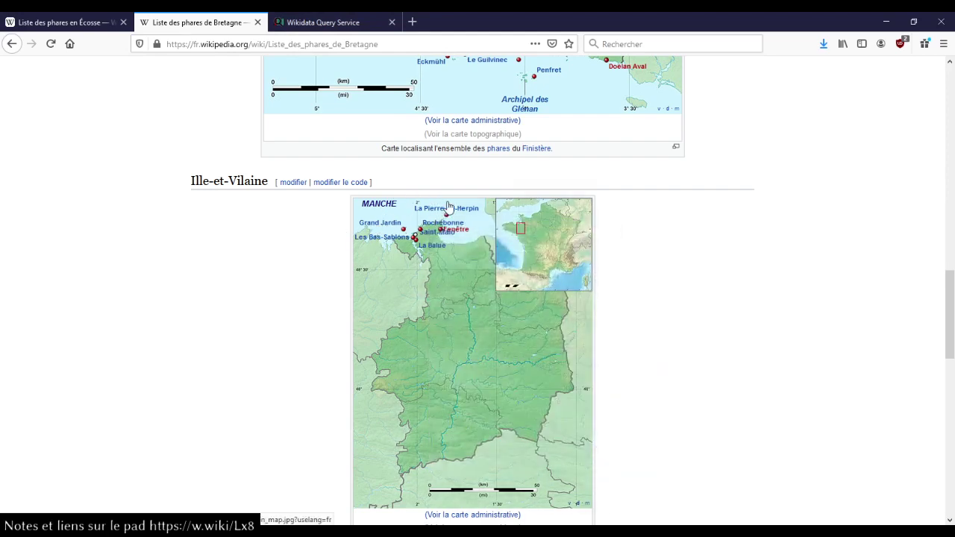
left_click(323, 22)
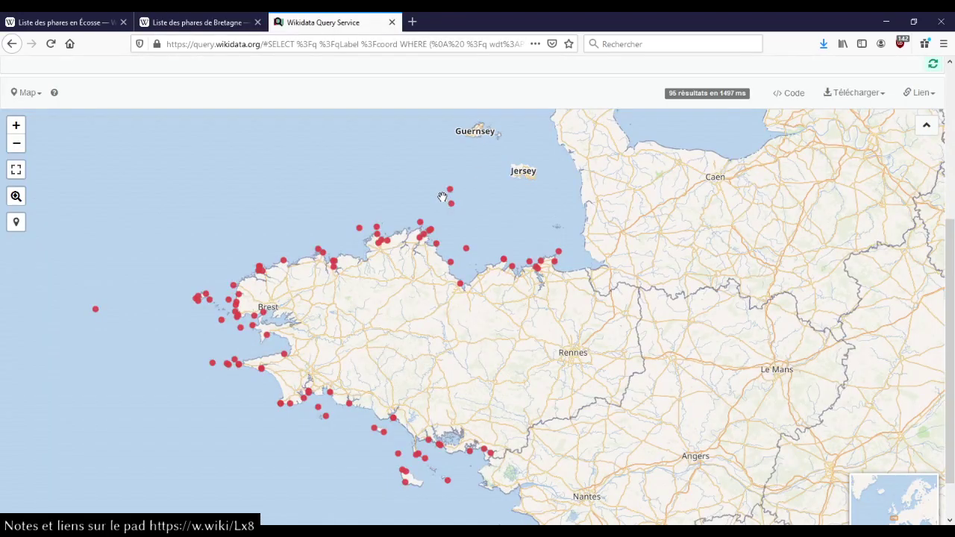
Step: Look through the department maps in Liste des phares de Bretagne down to the Côtes-d'Armor lighthouses
left_click(203, 20)
scroll(584, 177, "up", 8)
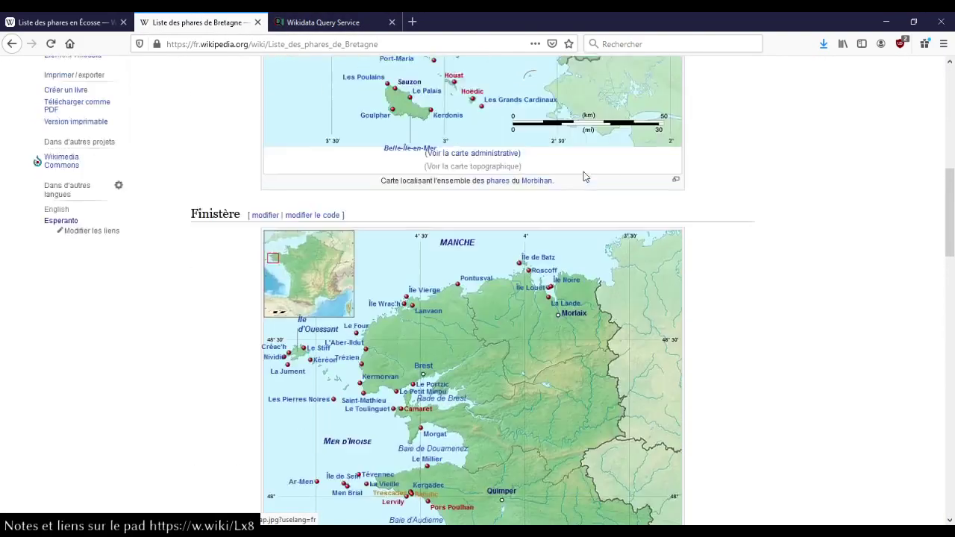
scroll(584, 177, "up", 3)
scroll(584, 177, "down", 2)
scroll(584, 177, "down", 2)
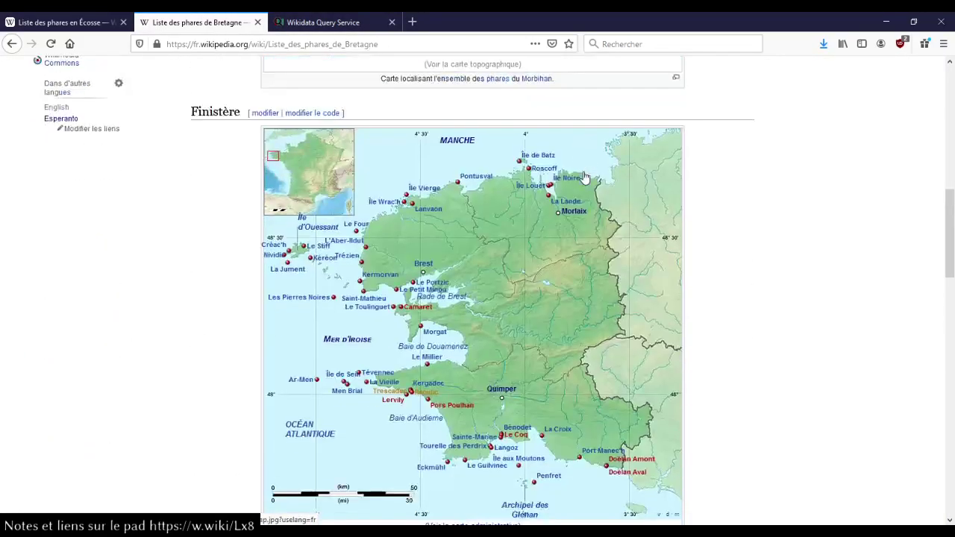
scroll(585, 177, "down", 5)
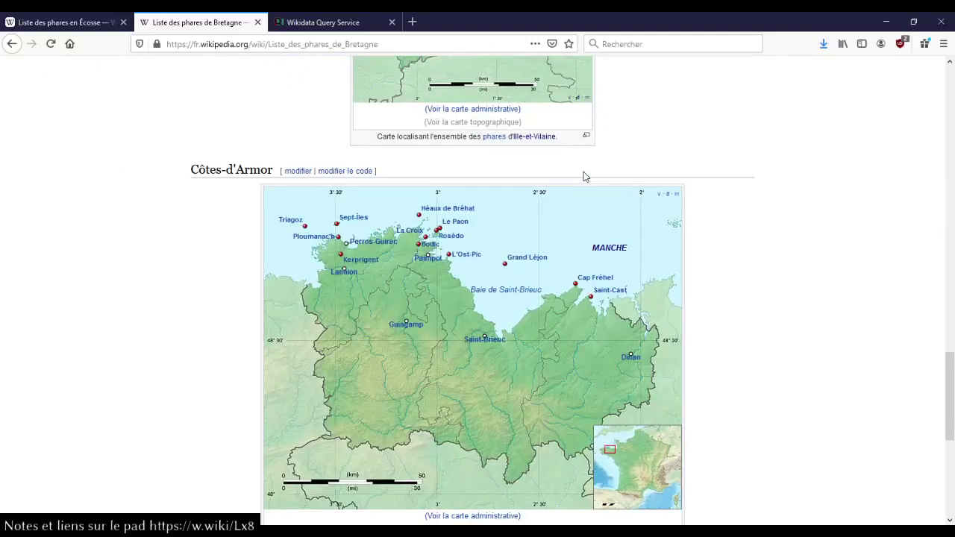
scroll(780, 172, "down", 1)
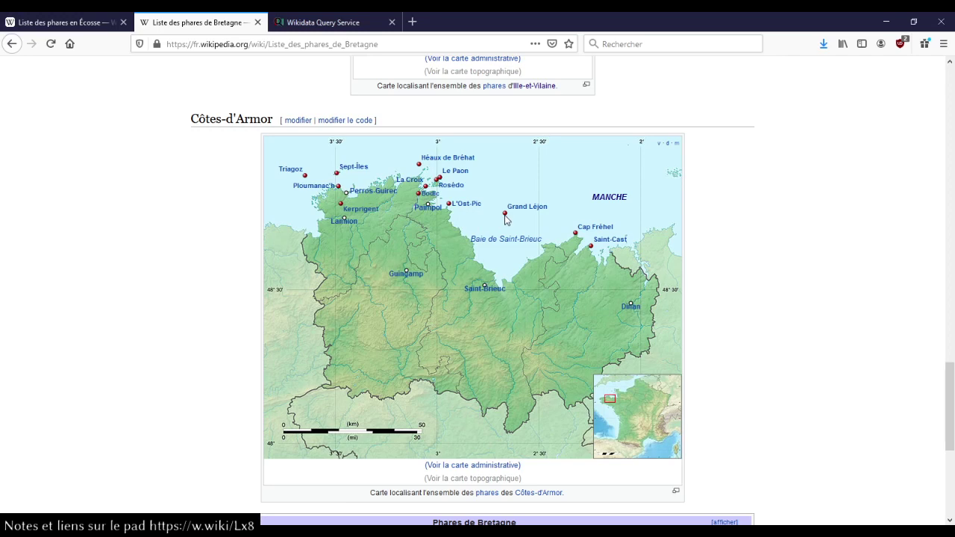
Step: Identify the two isolated offshore points southwest of Jersey on the Wikidata query result map
left_click(361, 29)
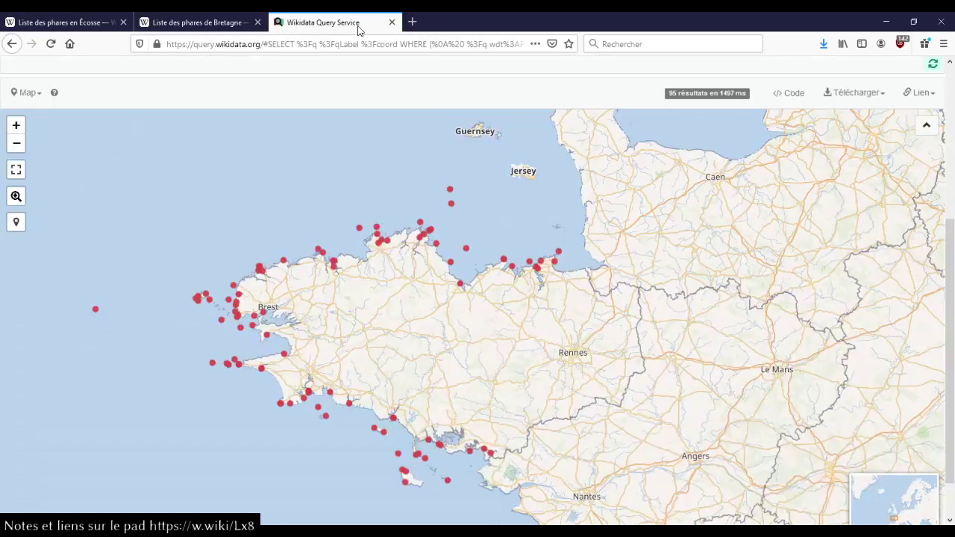
left_click(453, 207)
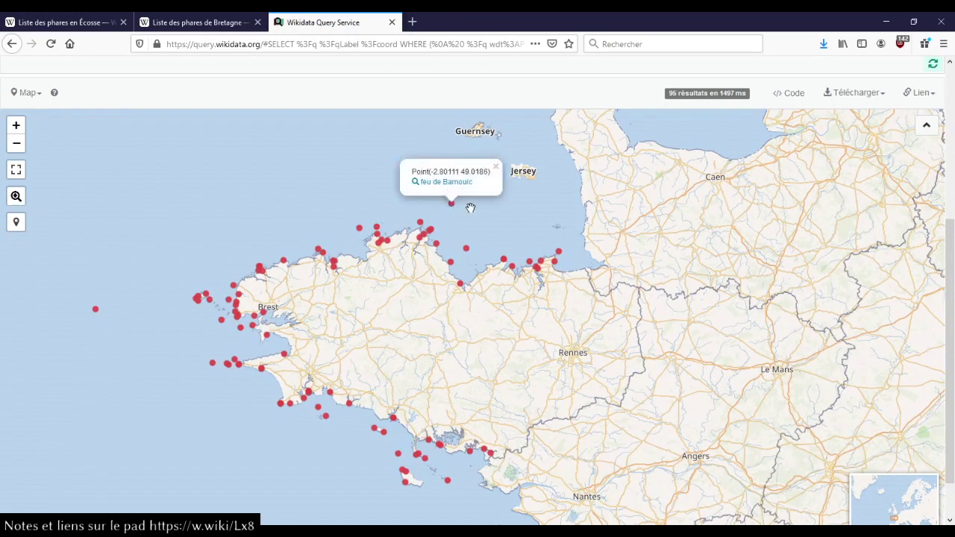
left_click(470, 208)
left_click(450, 189)
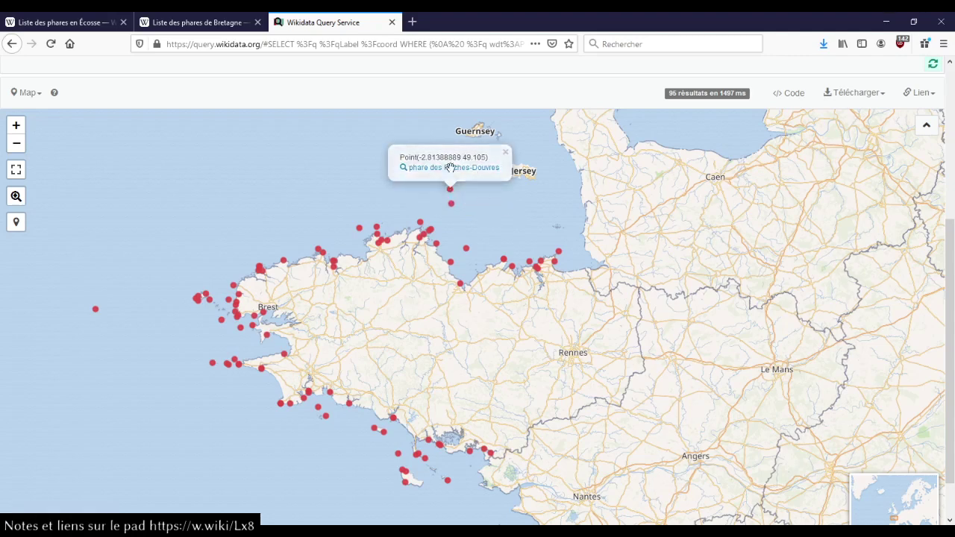
Step: Check the Côtes-d'Armor map in Liste des phares de Bretagne for the feu de Barnouic and the phare des Roches-Douvres
left_click(222, 22)
key("ctrl+f")
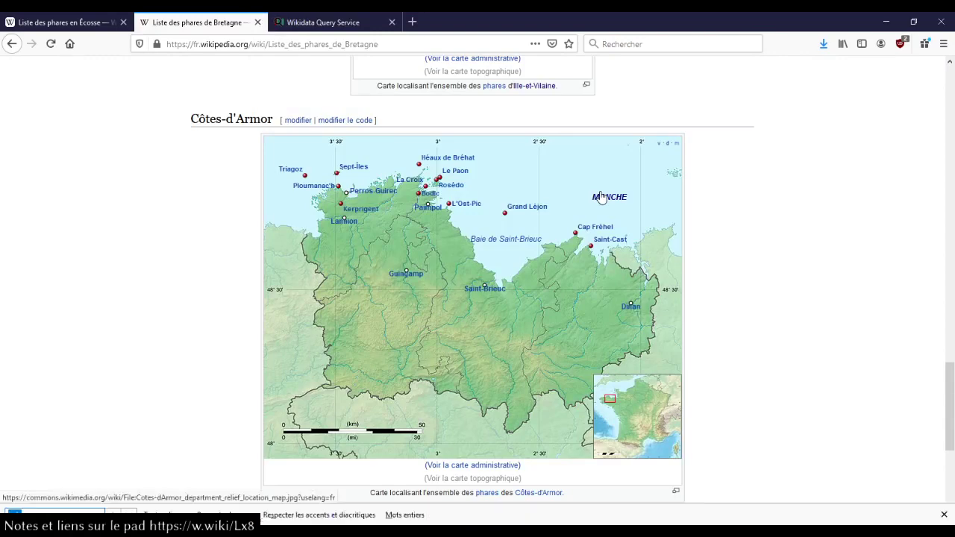
key("Escape")
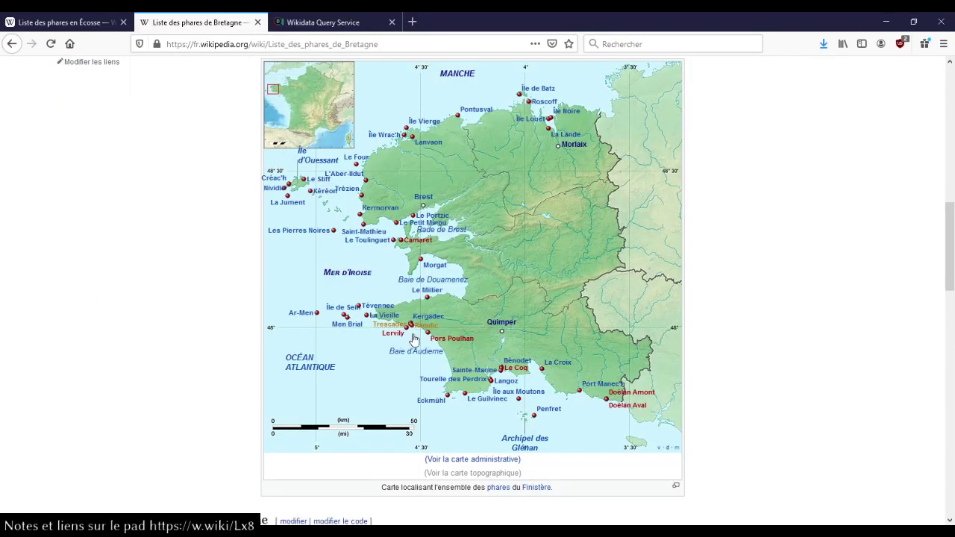
scroll(601, 197, "down", 3)
scroll(212, 307, "down", 5)
scroll(211, 307, "down", 4)
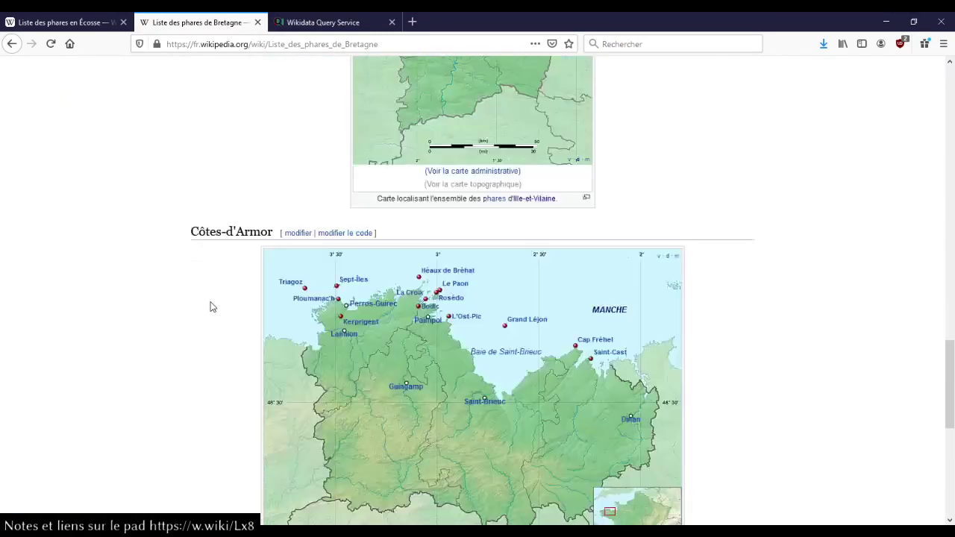
scroll(211, 307, "up", 2)
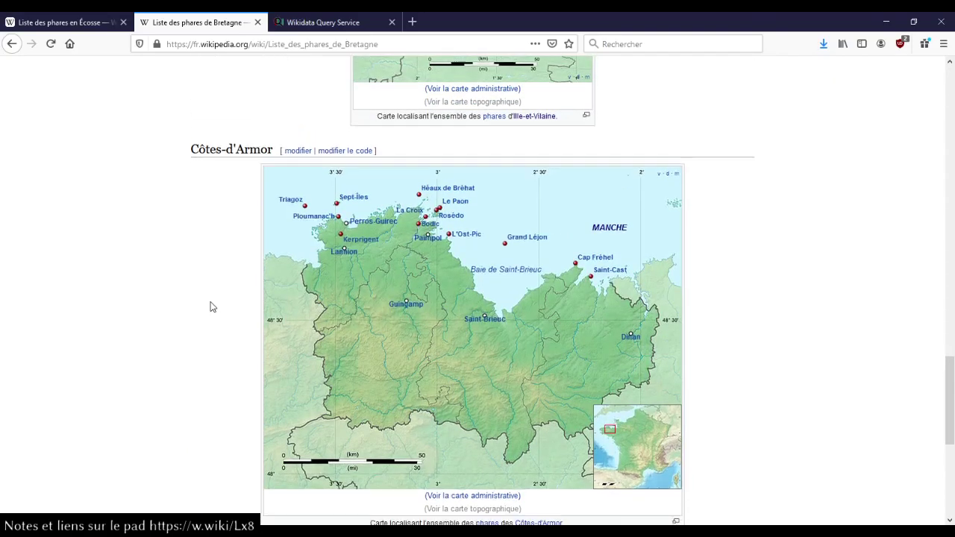
scroll(212, 303, "down", 1)
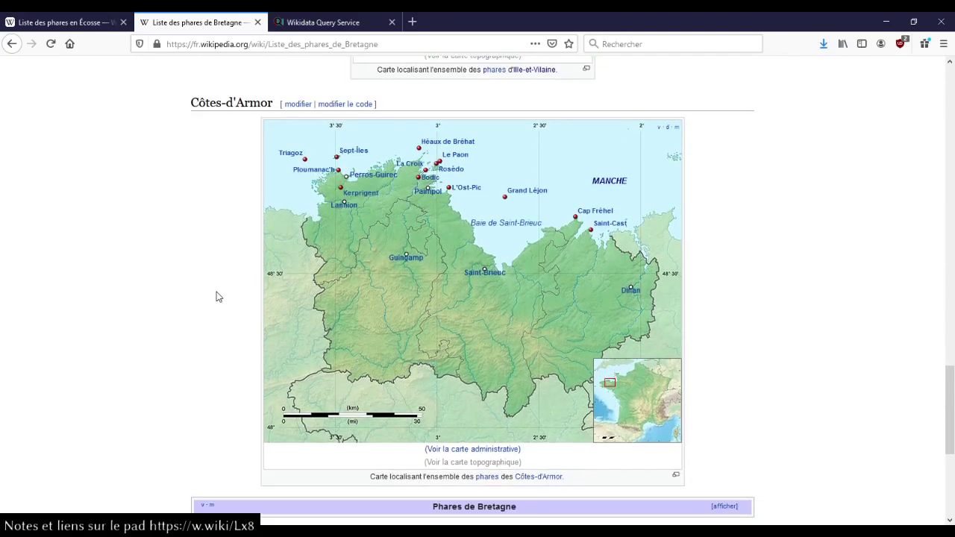
Step: Add the clause OPTIONAL { ?q wdt:P18 ?img } below the wdt:P625 line of the Wikidata query and run it
key("ctrl+Tab")
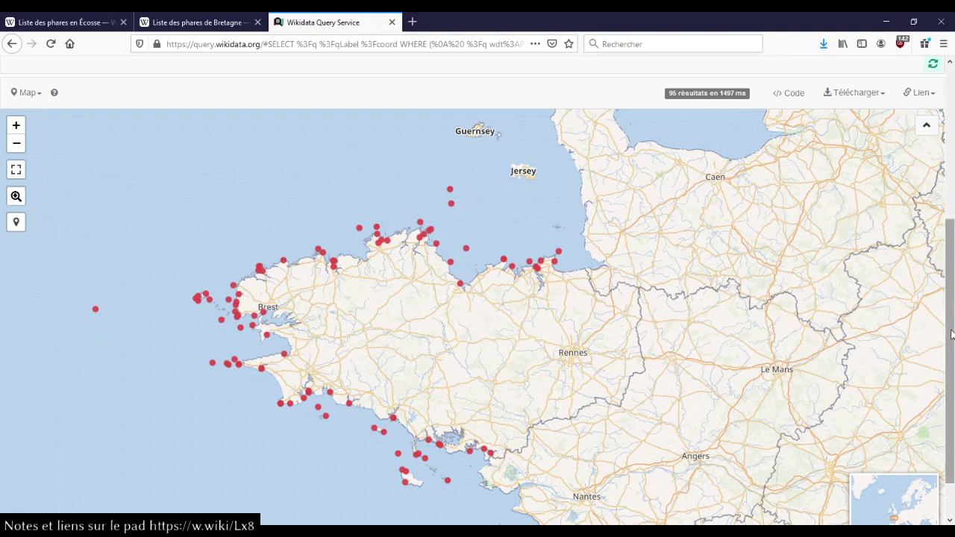
scroll(952, 334, "up", 5)
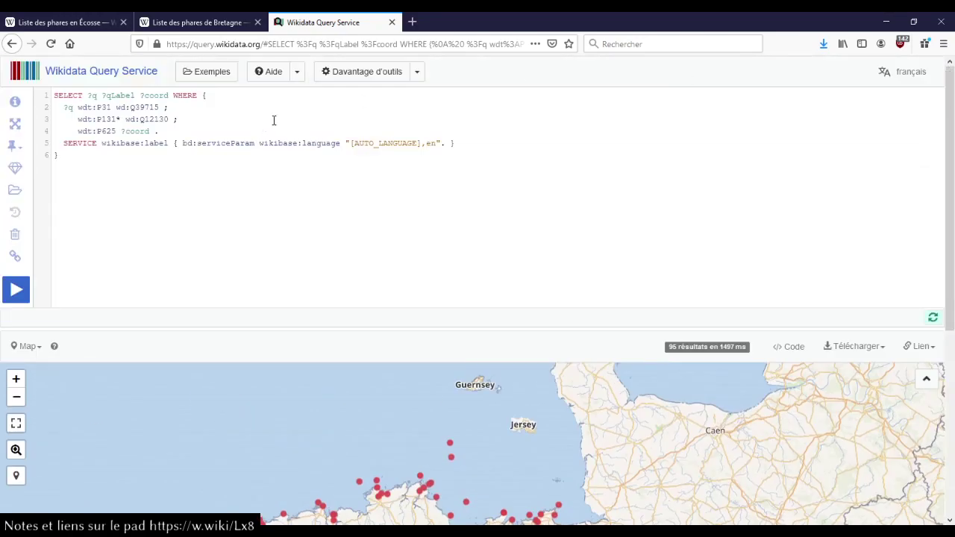
left_click(216, 22)
left_click(321, 22)
key("Return")
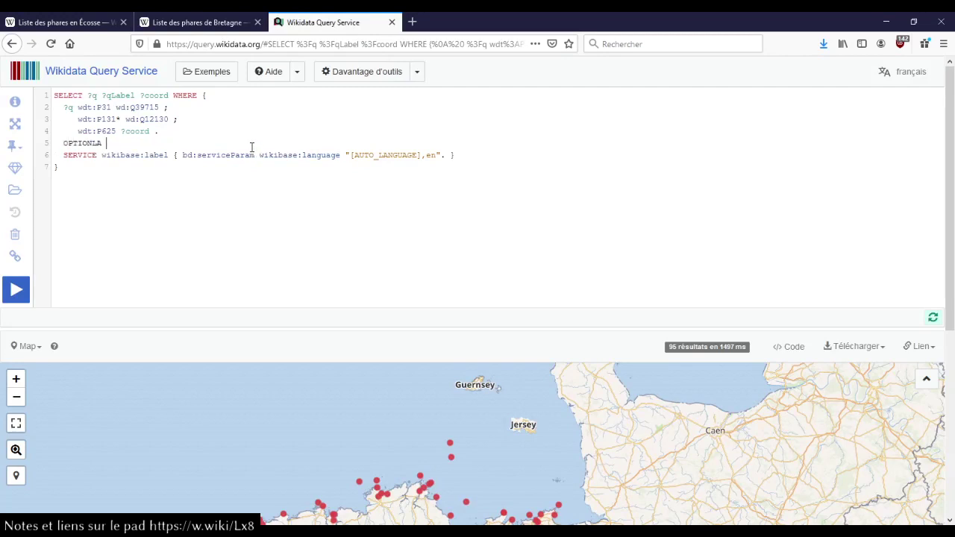
type("OPTIONAL { ?q wdt:")
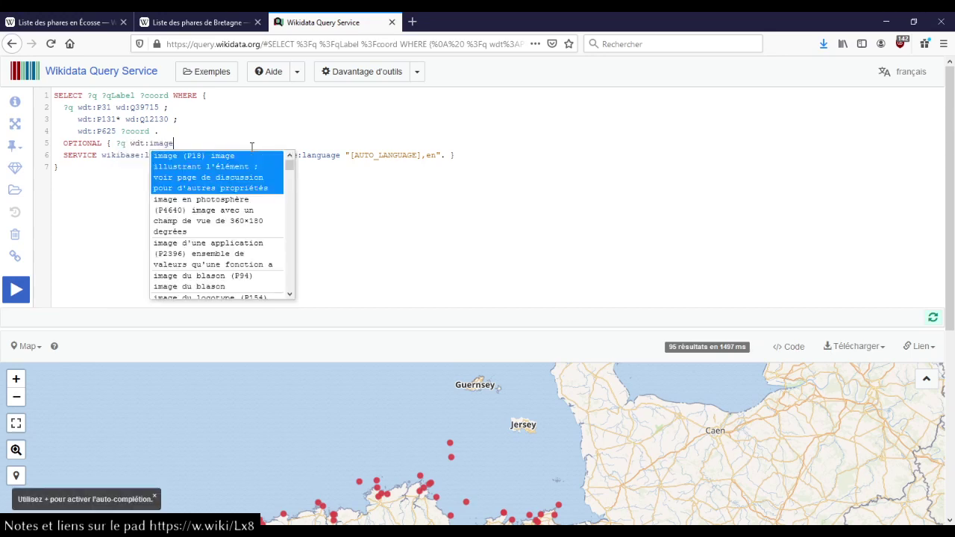
type("image")
key("Return")
type("?img")
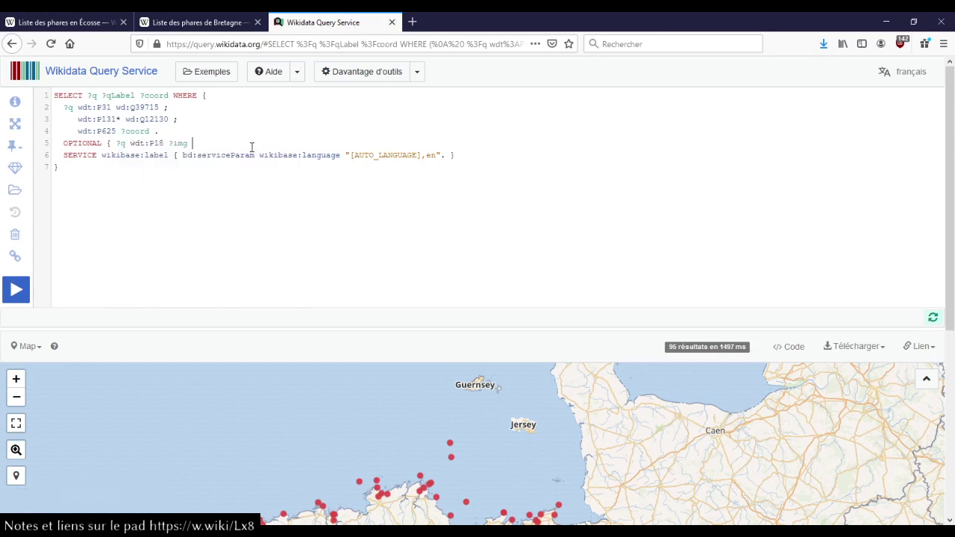
key("ctrl+Return")
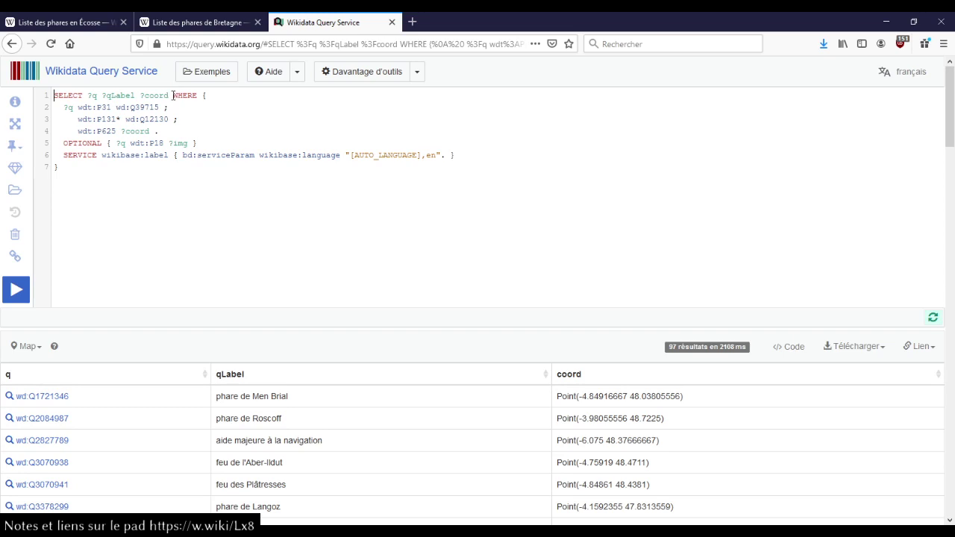
Step: Add ?img after ?coord in the SELECT line, rerun the query and bring the result table into view
type("?img")
key("ctrl+Return")
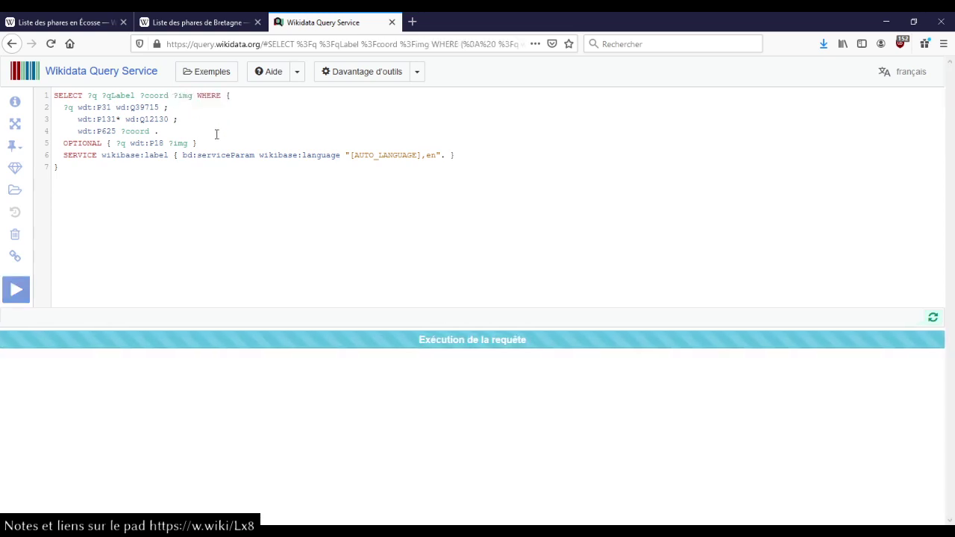
scroll(335, 237, "down", 3)
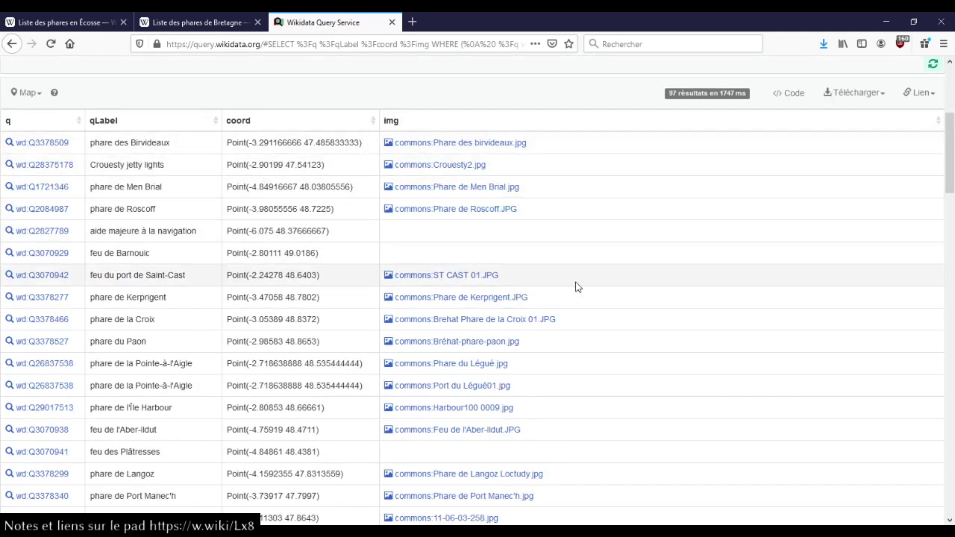
Step: Review the image values in the results and sort the table by img in ascending order
scroll(576, 374, "down", 10)
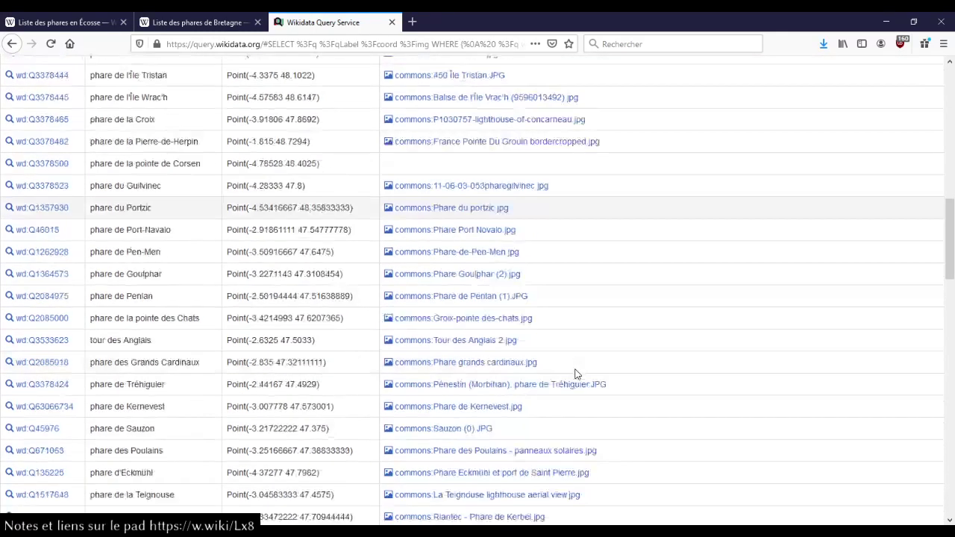
scroll(576, 374, "up", 15)
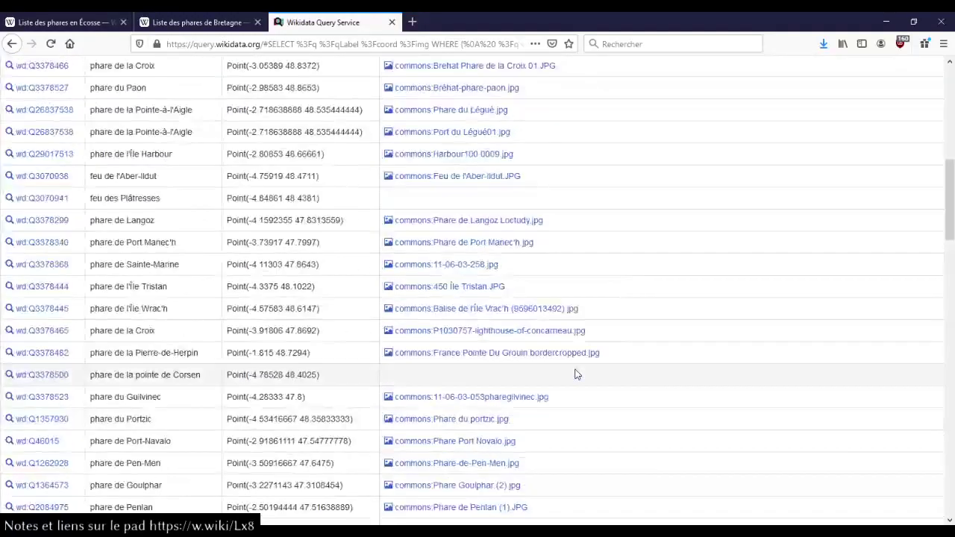
scroll(555, 215, "down", 3)
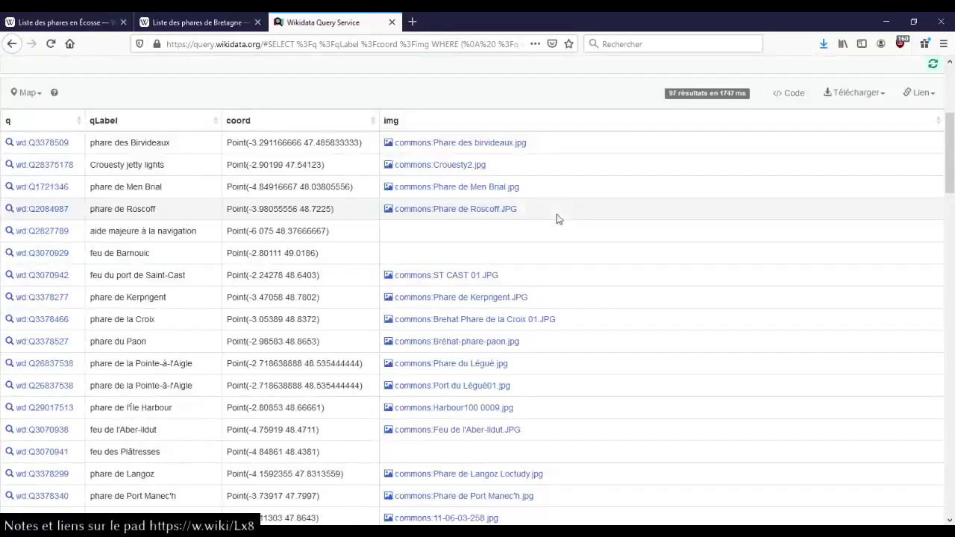
left_click(527, 123)
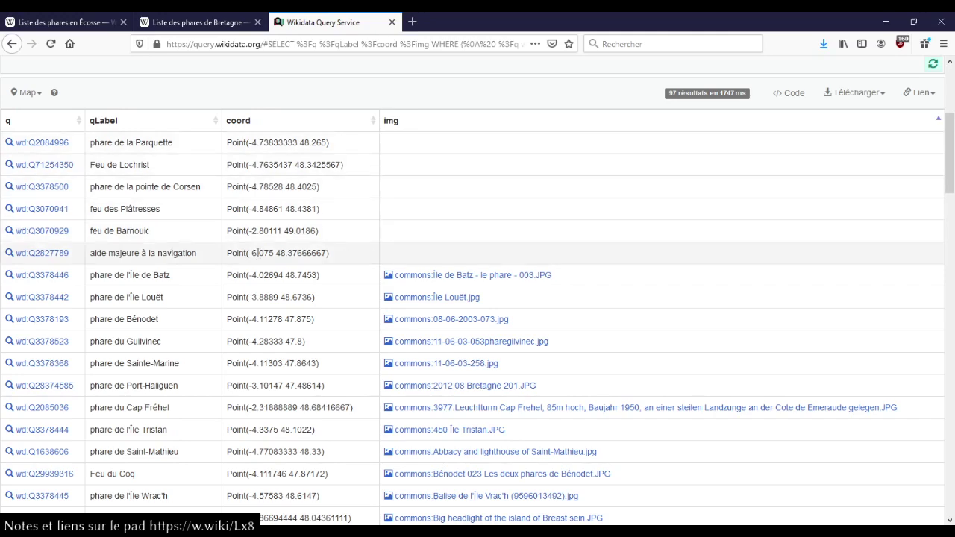
Step: Open the Wikidata item for aide majeure à la navigation (Q2827789) in a new tab and look it over
middle_click(32, 255)
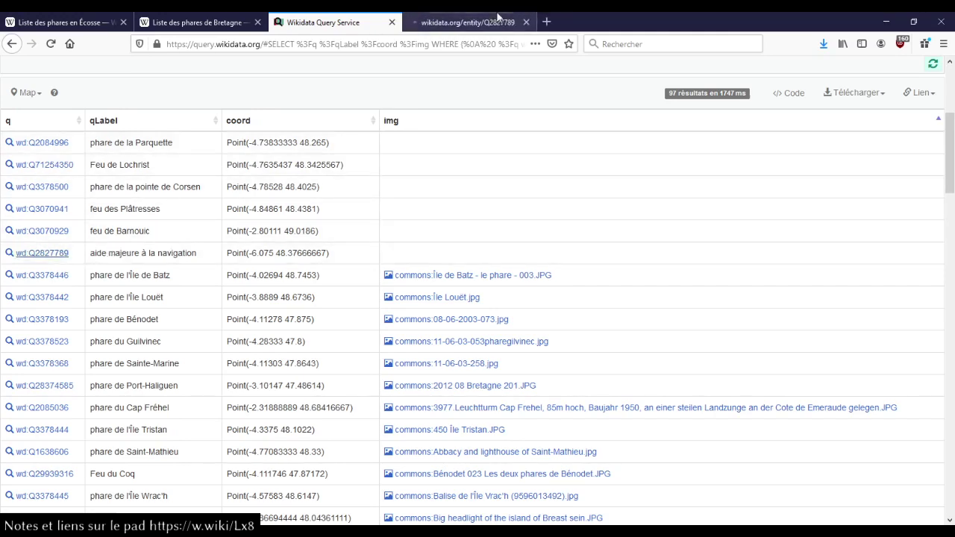
left_click(504, 17)
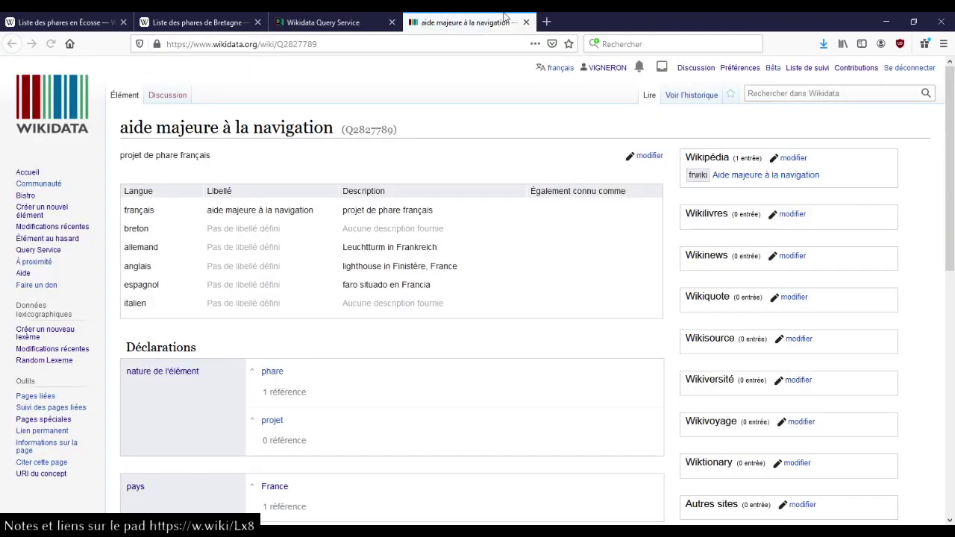
scroll(490, 169, "down", 4)
scroll(490, 170, "up", 4)
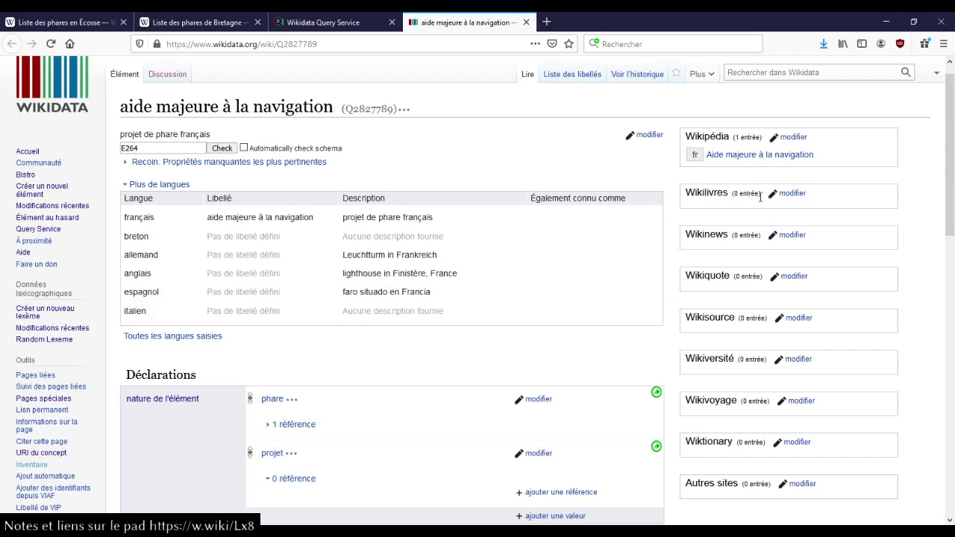
Step: Open the item's French Wikipedia article and read about the lighthouse project's history and architecture
left_click(763, 160)
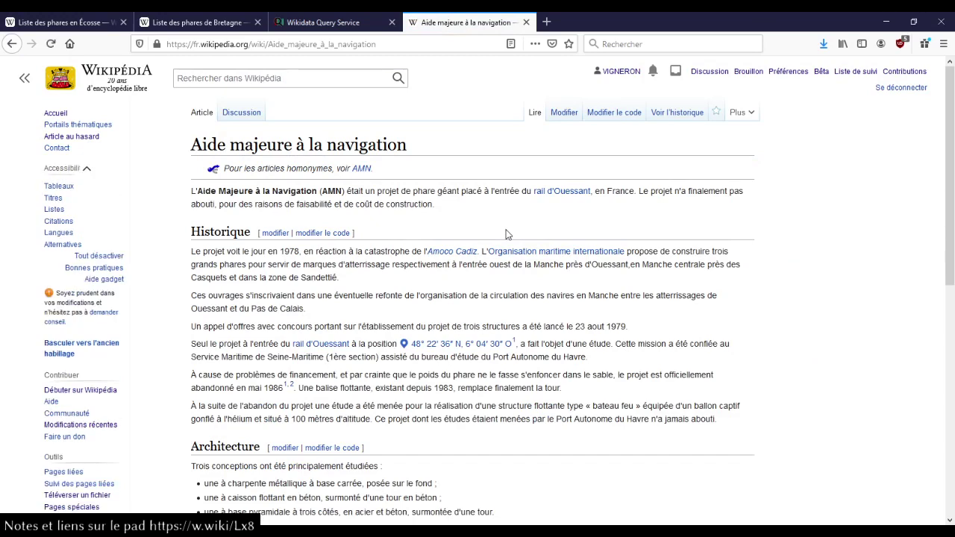
scroll(506, 234, "down", 4)
scroll(506, 235, "up", 4)
scroll(458, 180, "down", 3)
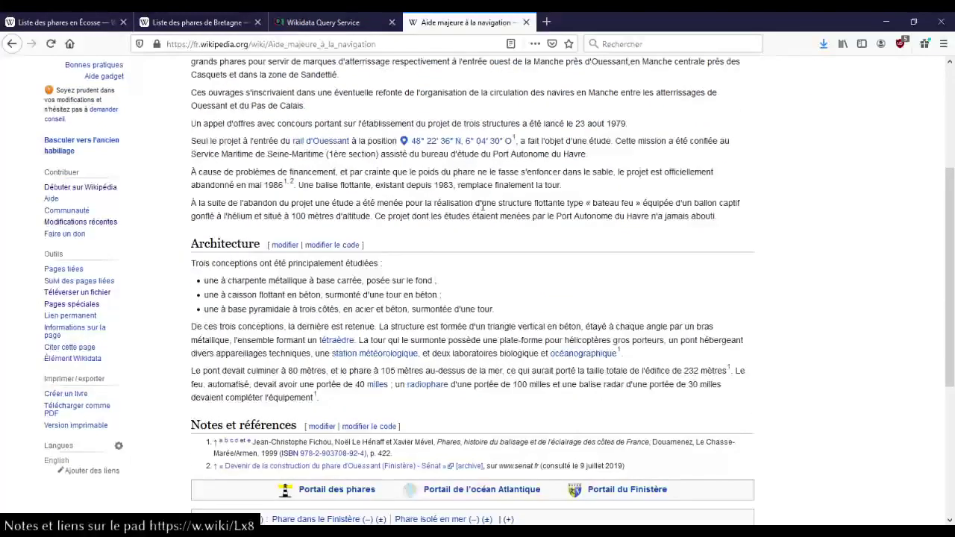
scroll(468, 203, "up", 3)
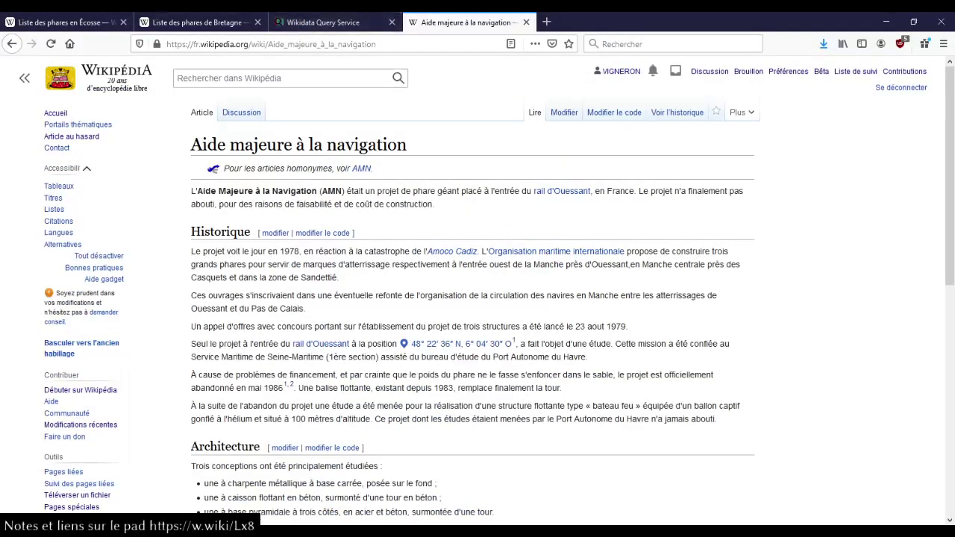
Step: Return to the Wikidata item and examine its nature, location and geographic coordinate statements
left_click(12, 44)
scroll(442, 194, "down", 4)
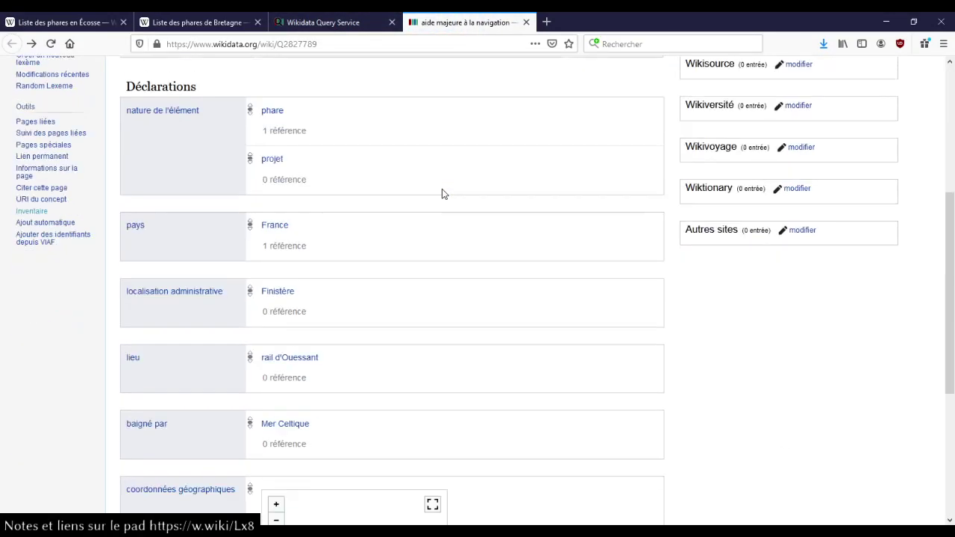
scroll(442, 194, "down", 7)
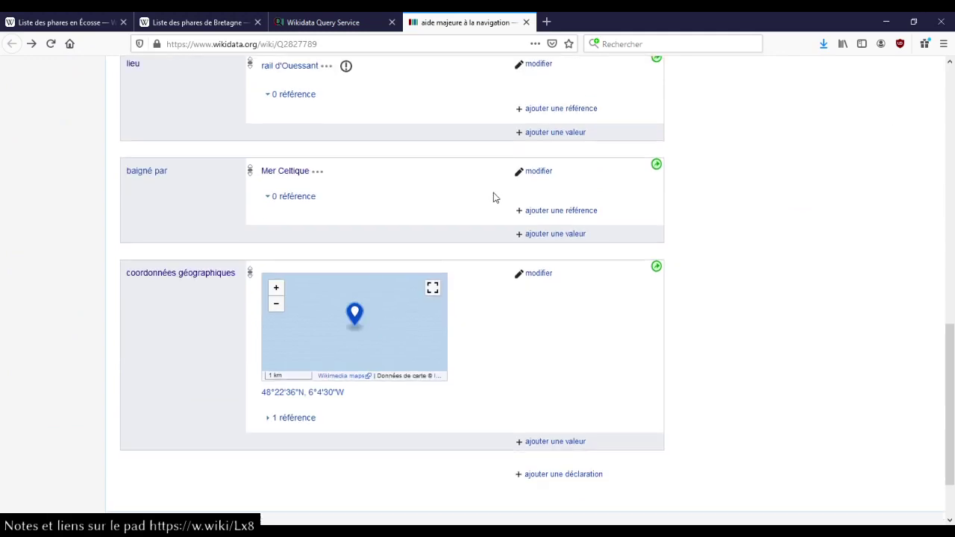
scroll(572, 303, "up", 5)
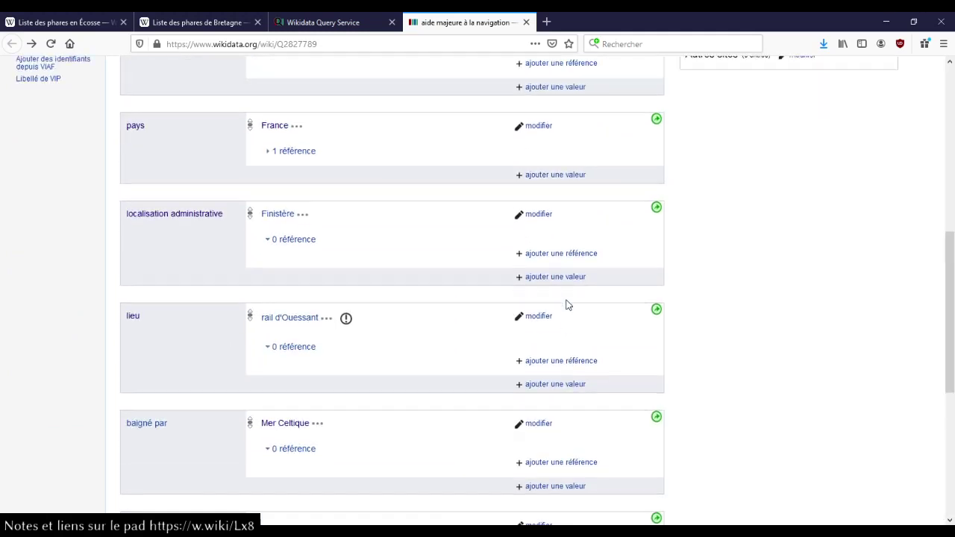
scroll(508, 289, "up", 3)
scroll(463, 239, "down", 3)
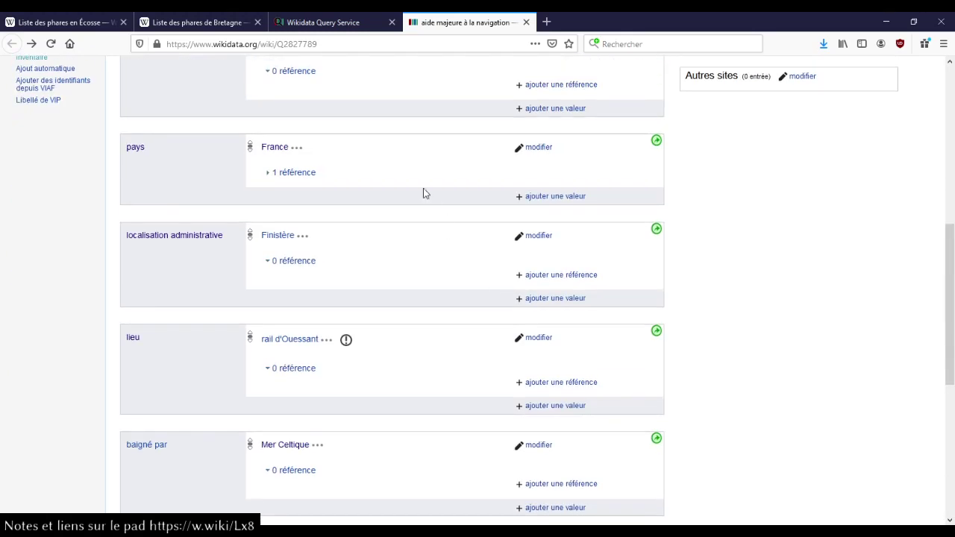
scroll(453, 292, "down", 3)
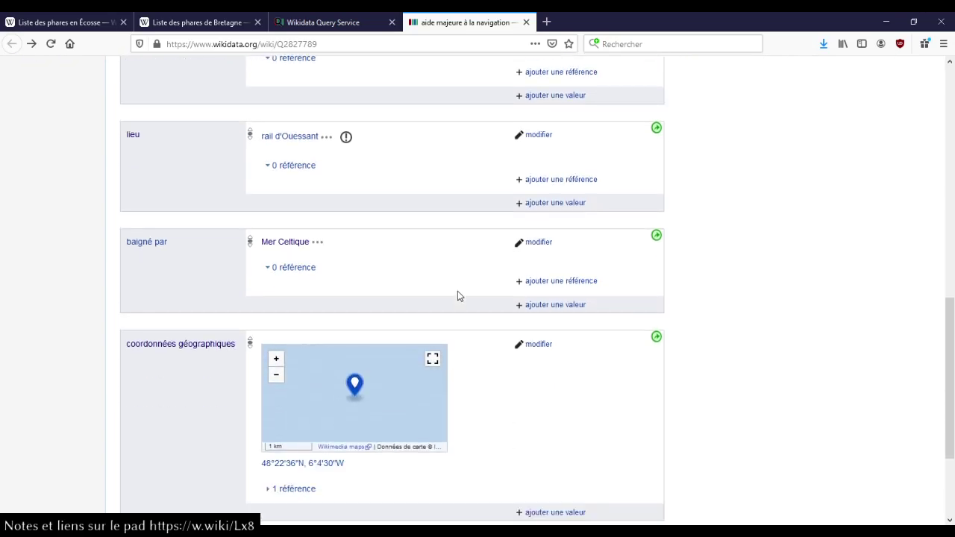
Step: Set the rank of the projet value under nature de l'élément to preferred and publish the change
scroll(458, 296, "up", 7)
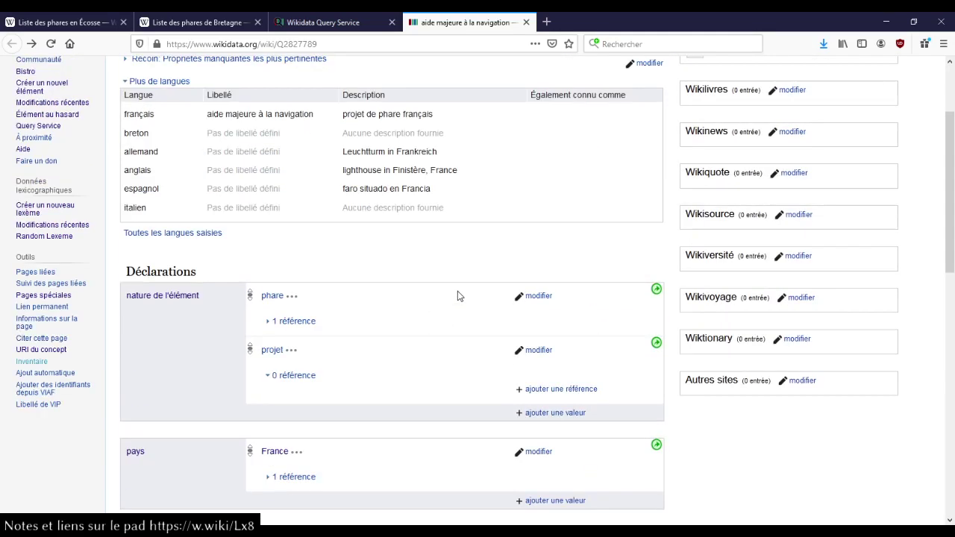
scroll(458, 295, "down", 2)
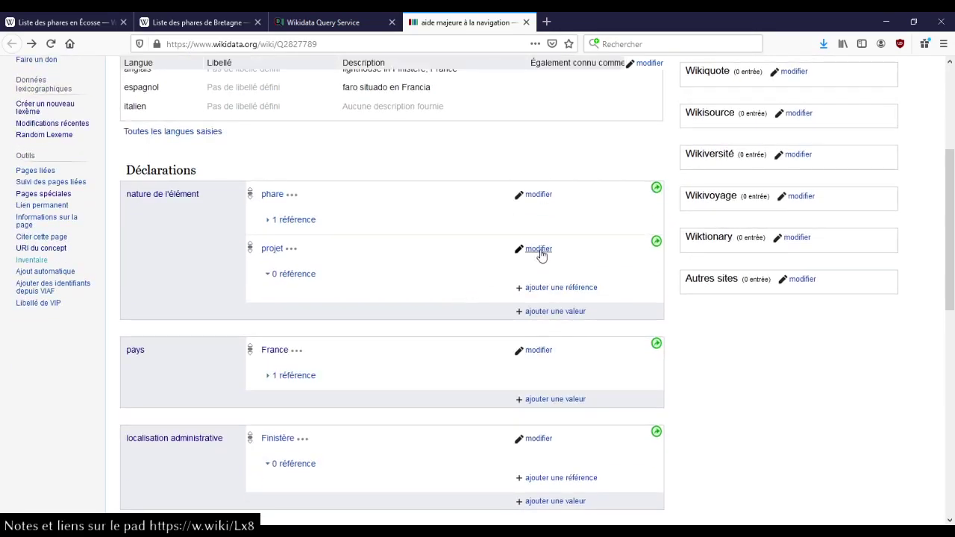
left_click(539, 249)
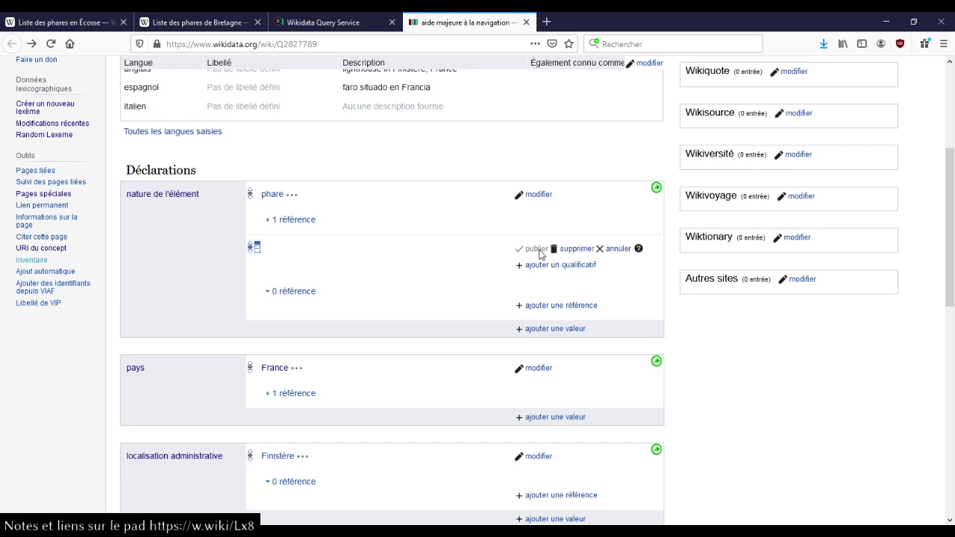
left_click(252, 248)
left_click(267, 264)
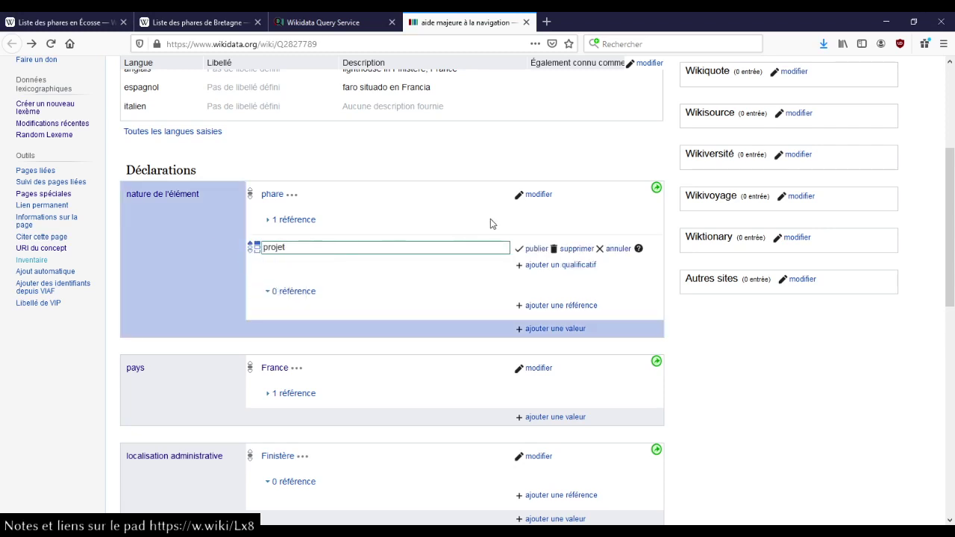
left_click(535, 248)
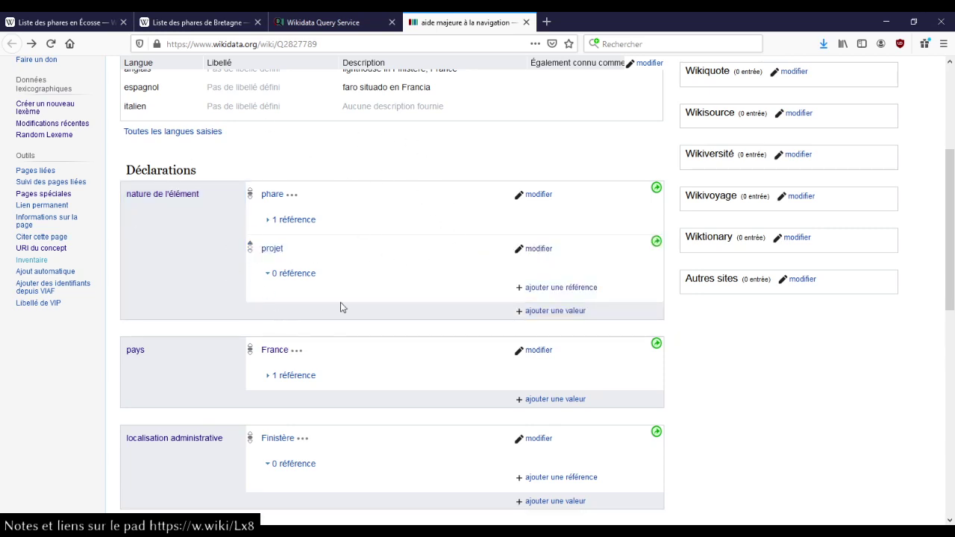
Step: Add the qualifier "de" with the value phare to the projet statement and publish it
left_click(538, 249)
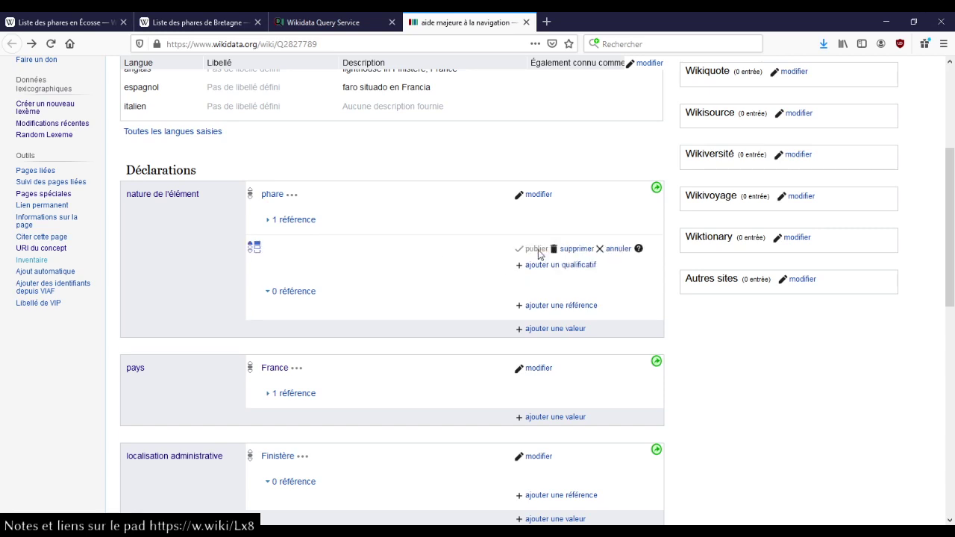
left_click(560, 265)
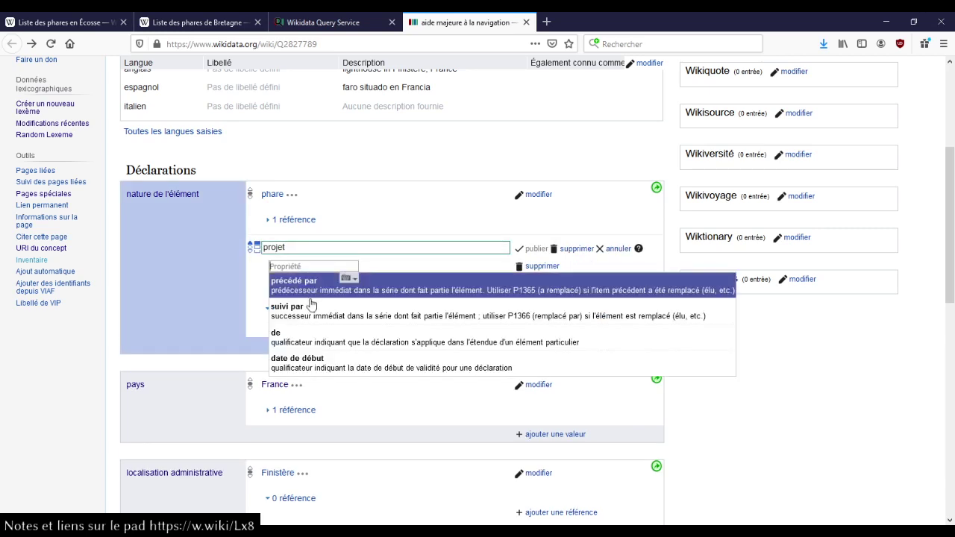
left_click(310, 341)
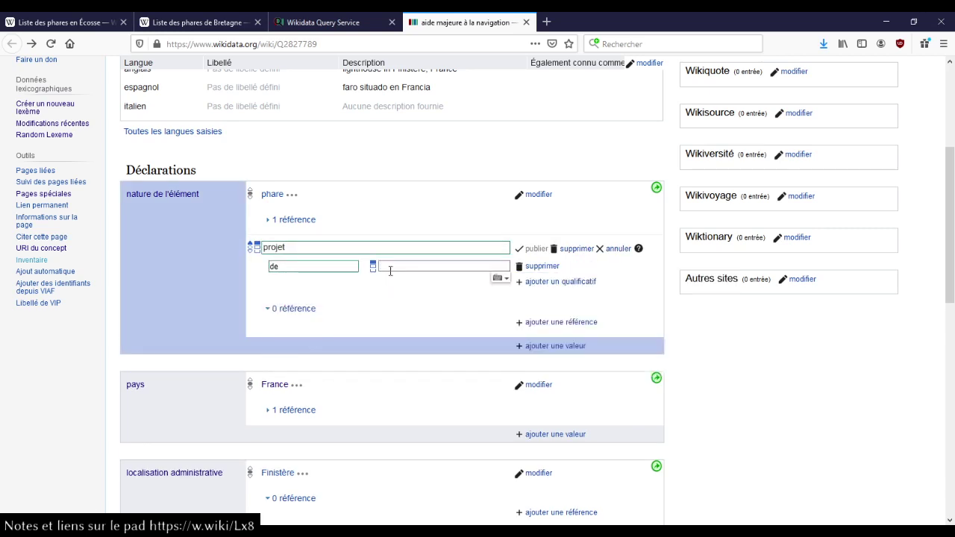
type("pab")
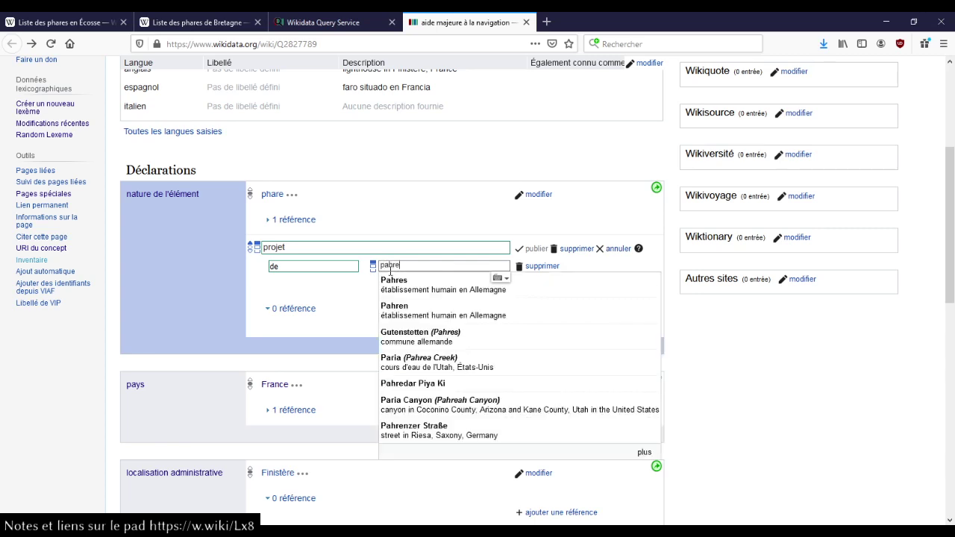
key("BackSpace")
key("BackSpace")
key("BackSpace")
key("BackSpace")
type("hare")
left_click(411, 282)
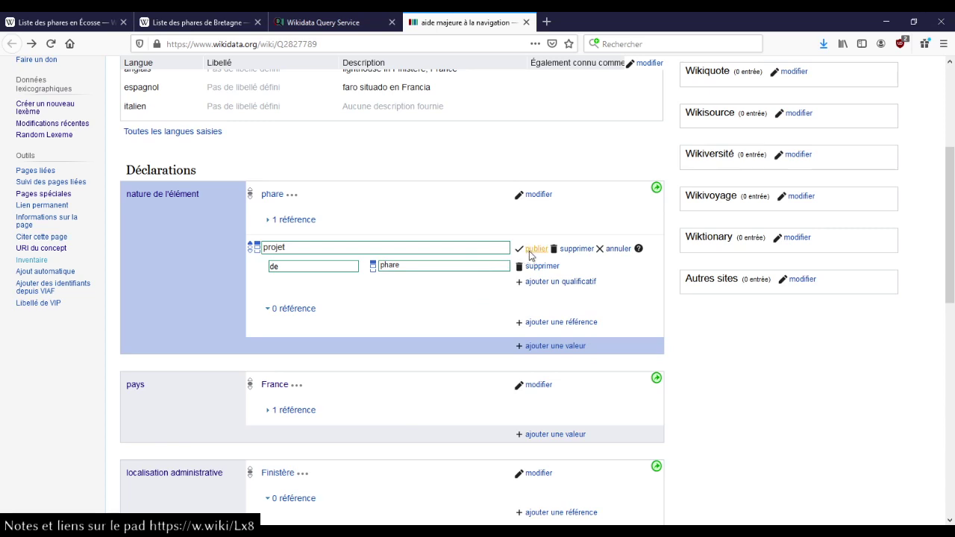
left_click(532, 249)
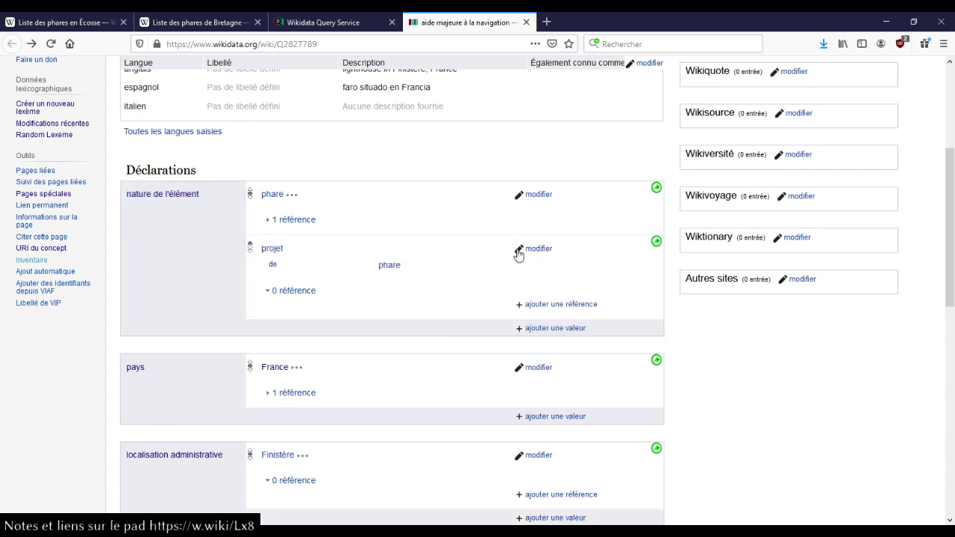
Step: Set the projet value's rank back to normal, publish it, and delete the separate phare value from nature de l'élément
left_click(522, 250)
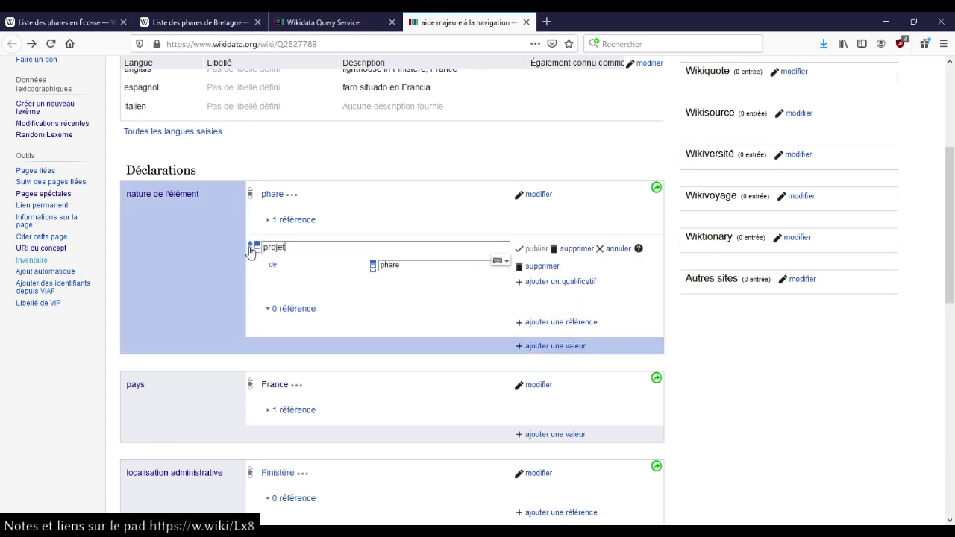
left_click(251, 247)
left_click(263, 280)
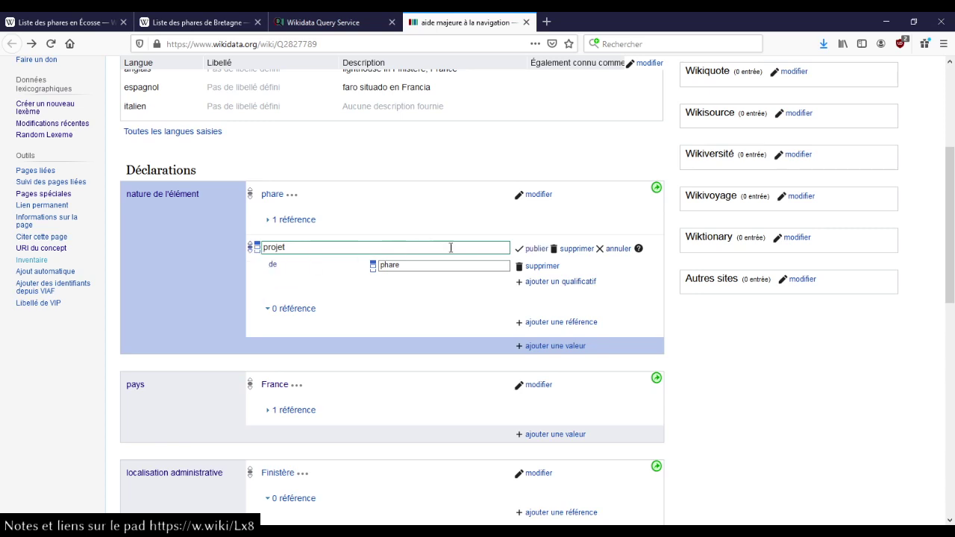
left_click(536, 249)
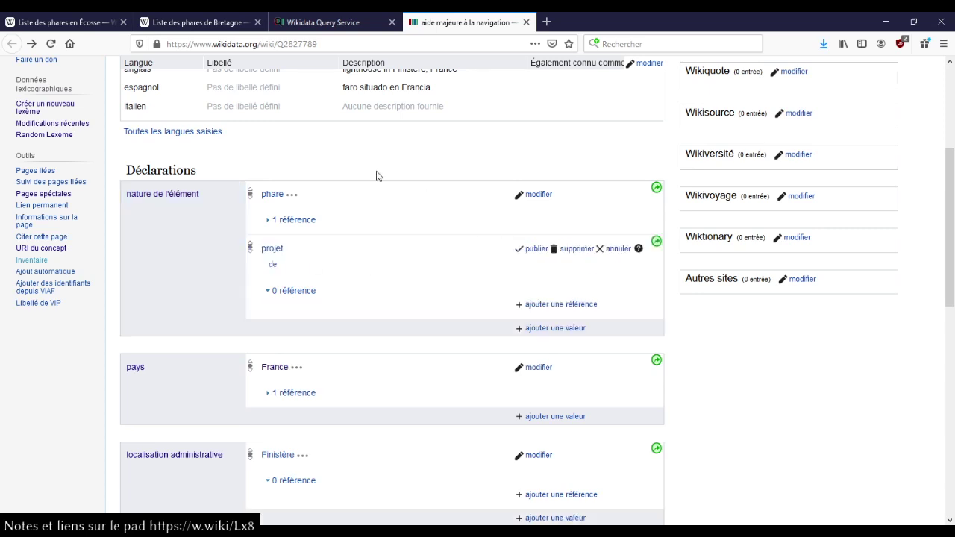
left_click(532, 195)
left_click(565, 195)
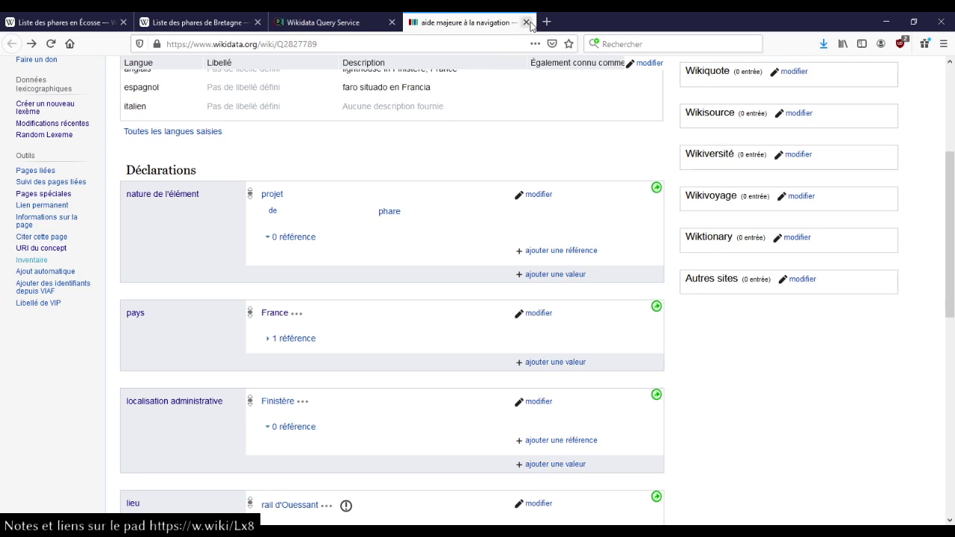
Step: Review the item's full revision history, including its oldest edits, and close its tab to return to the query
scroll(522, 129, "up", 3)
left_click(646, 98)
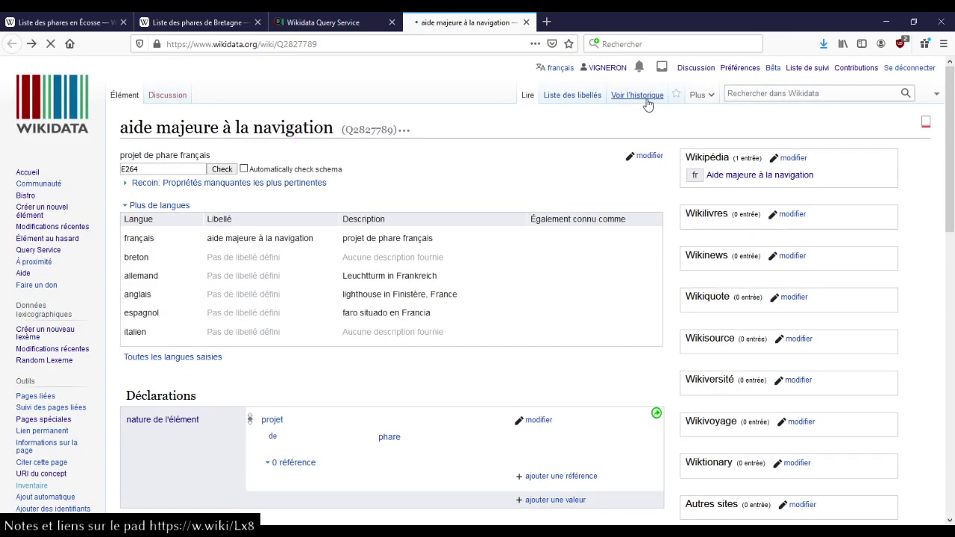
scroll(541, 142, "down", 2)
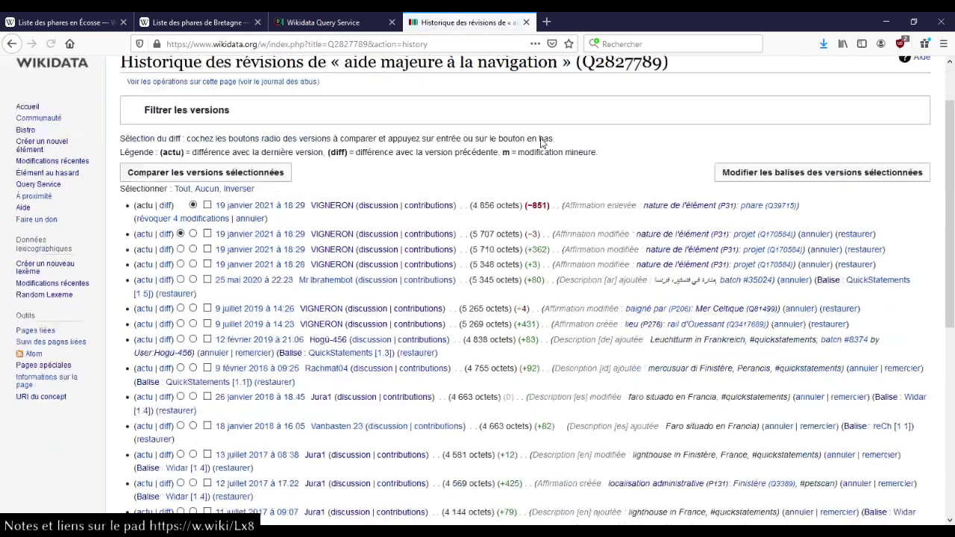
scroll(543, 142, "down", 4)
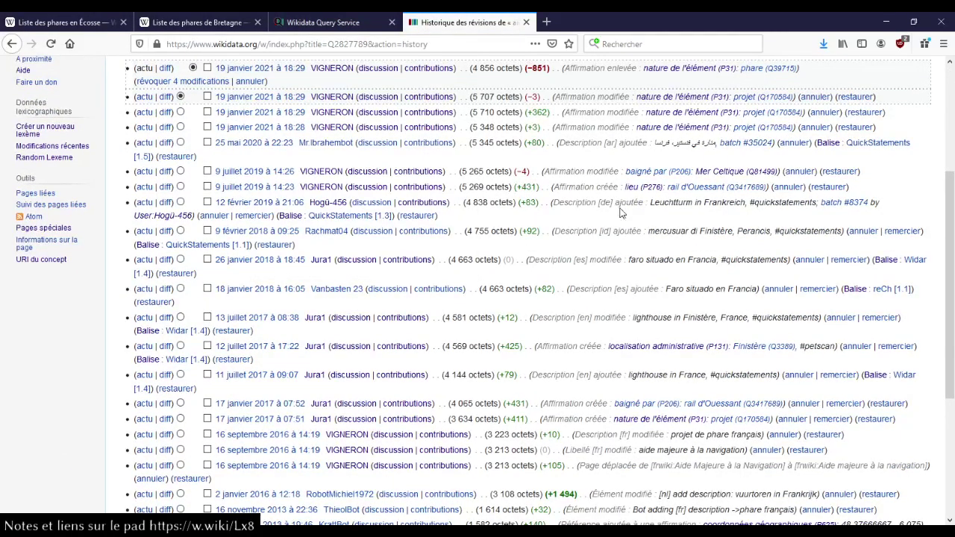
scroll(619, 213, "down", 6)
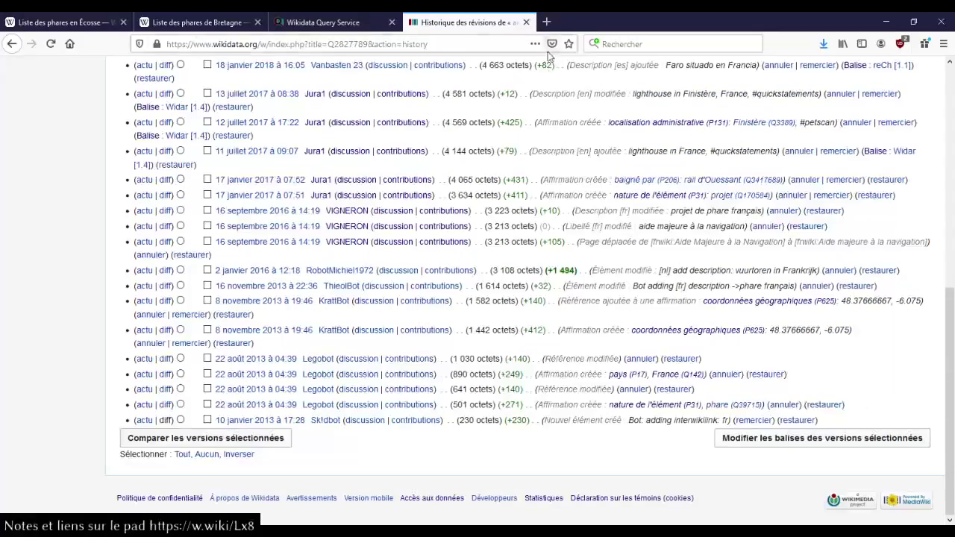
left_click(526, 22)
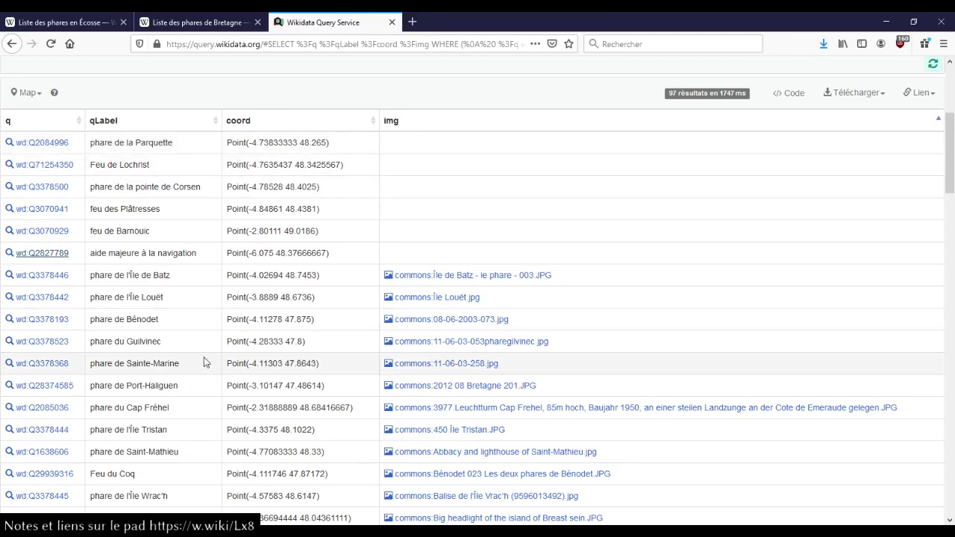
Step: Replace OPTIONAL with MINUS before the P18 image pattern in the SPARQL query and run it
scroll(251, 352, "up", 4)
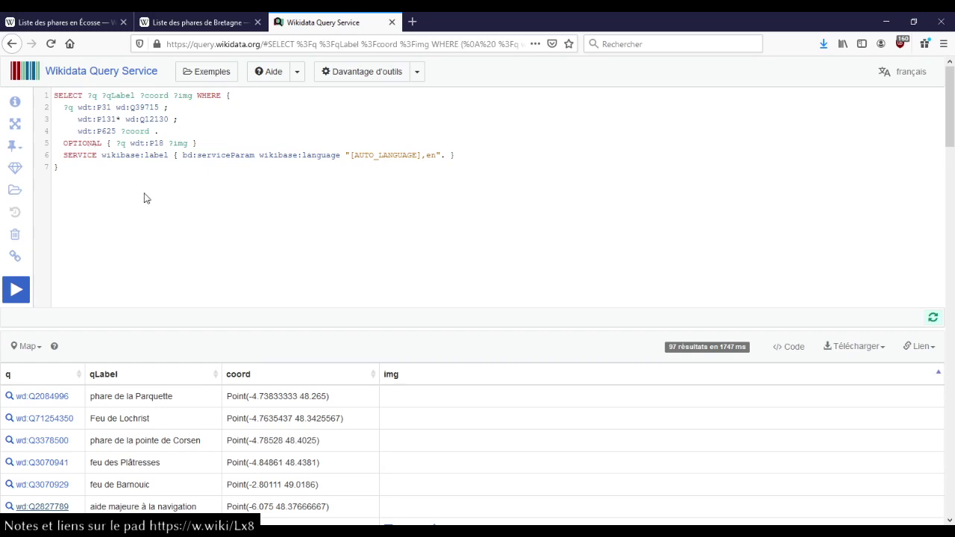
scroll(147, 197, "down", 2)
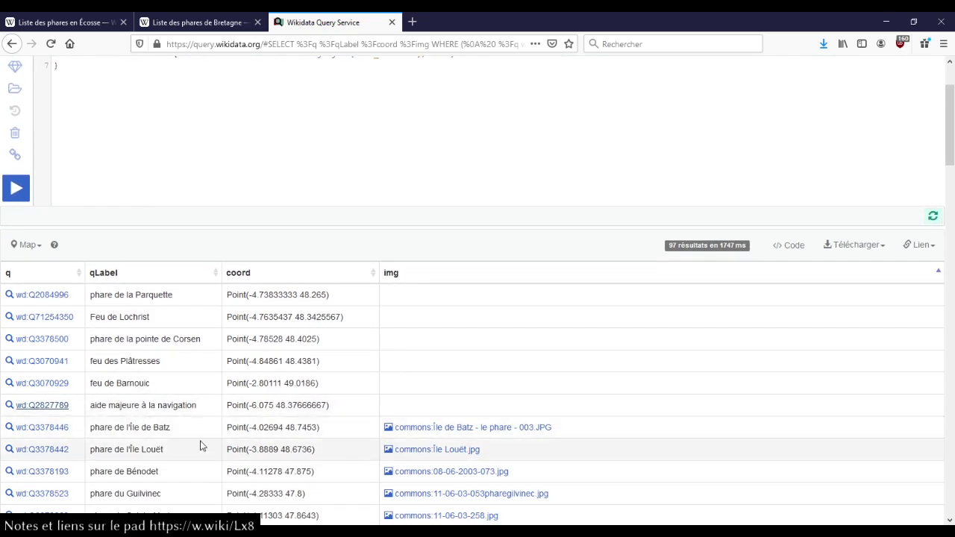
scroll(183, 403, "up", 2)
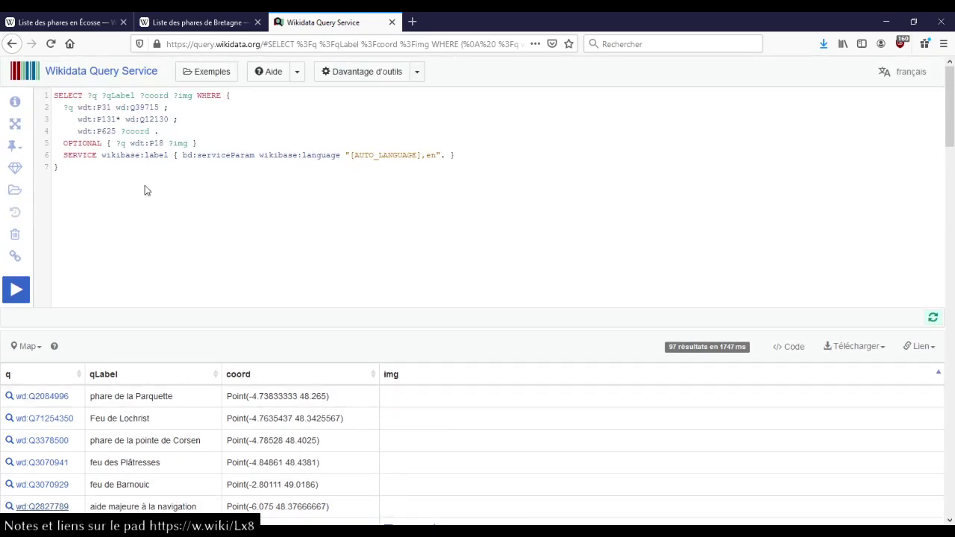
scroll(233, 243, "down", 2)
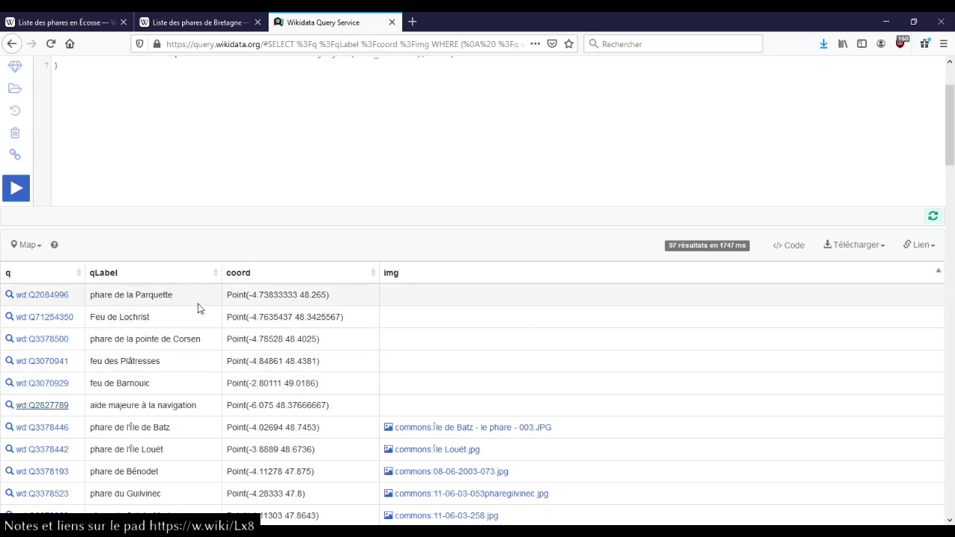
scroll(159, 284, "up", 2)
double_click(85, 143)
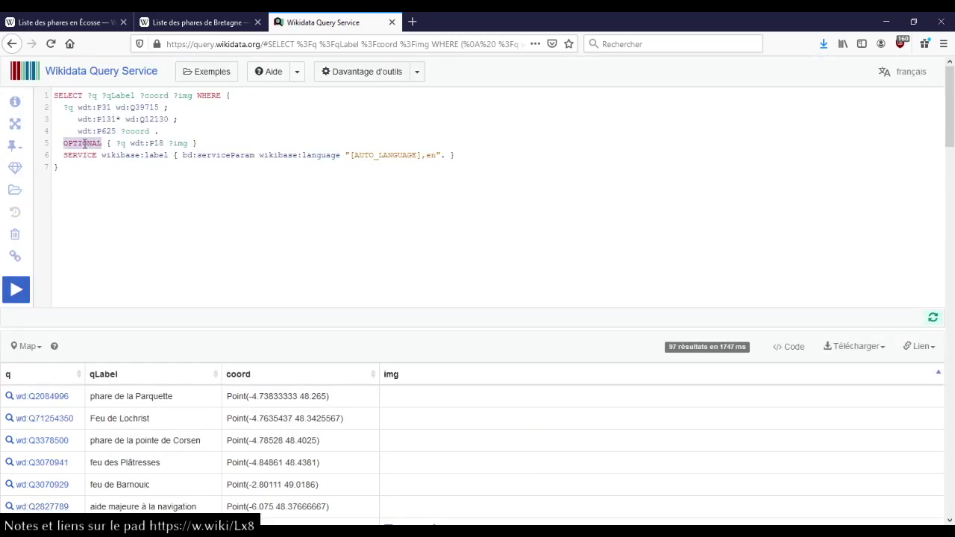
type("MINUS")
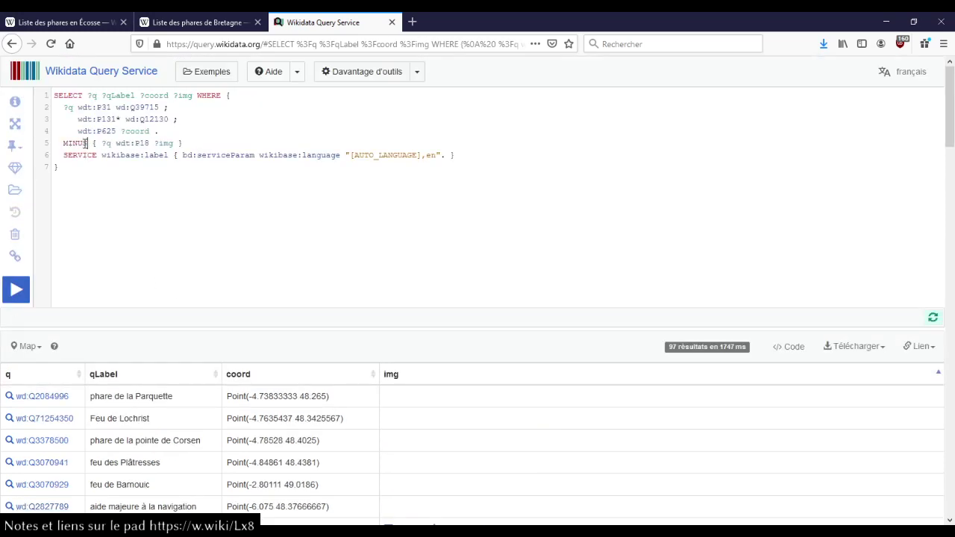
key("ctrl+Return")
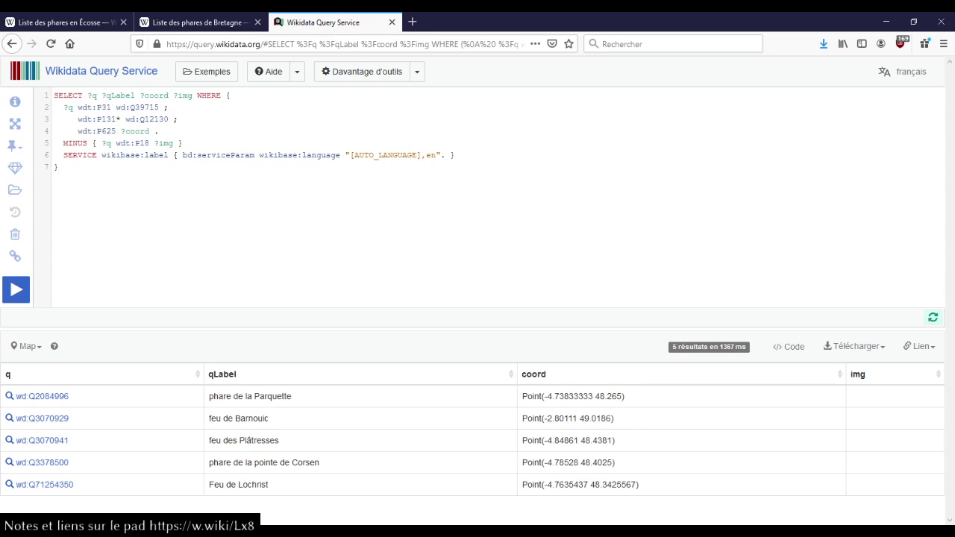
double_click(72, 144)
left_click(172, 239)
Step: Display the results of the query for lighthouses without an image as a map
left_click(24, 351)
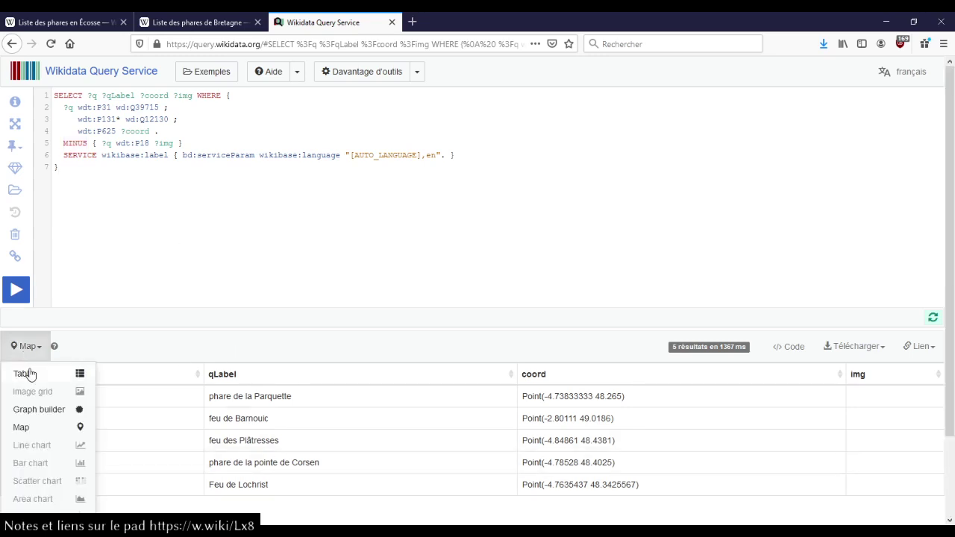
left_click(32, 429)
scroll(453, 234, "down", 3)
scroll(456, 253, "down", 2)
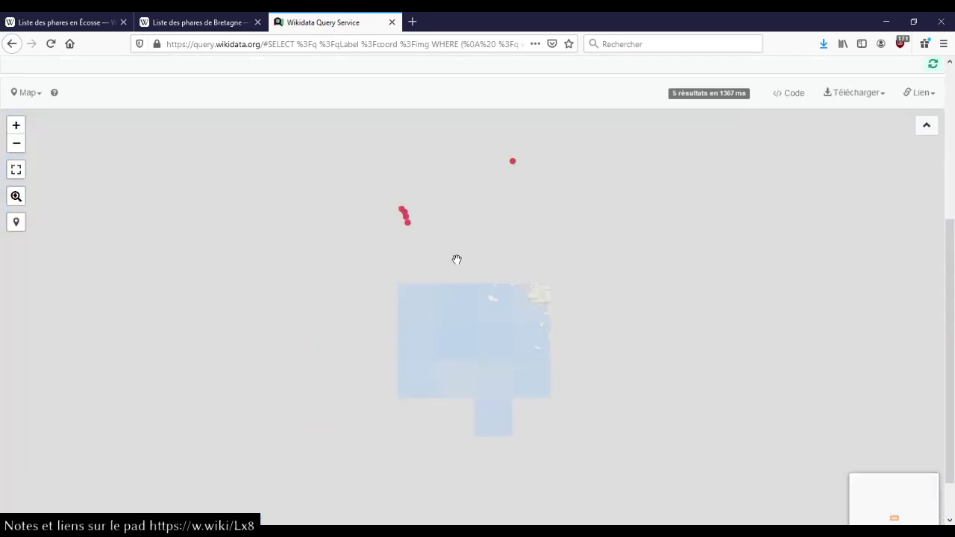
left_click_drag(455, 236, 454, 267)
scroll(495, 228, "up", 3)
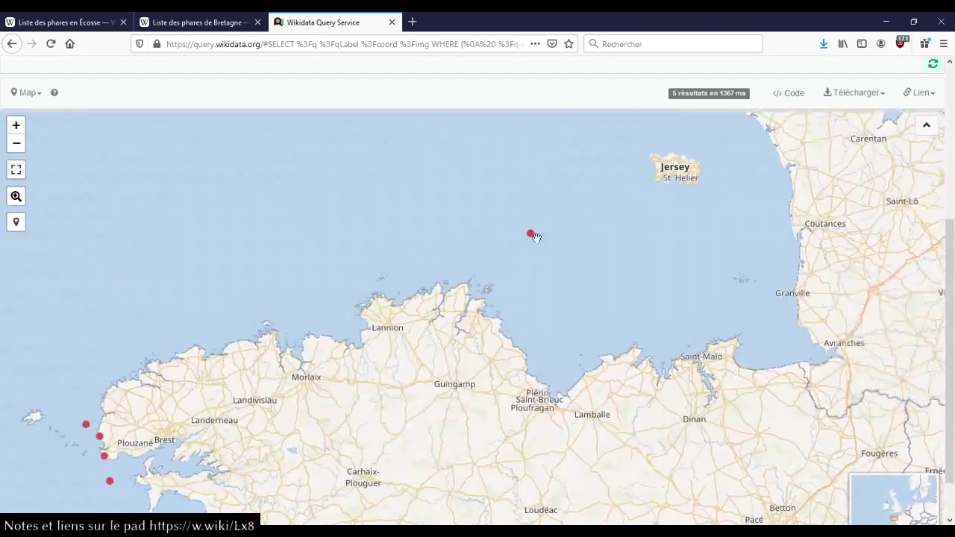
Step: Open the Wikidata item for feu de Barnouic from its map point in a new tab and read its French Wikipedia article
left_click(531, 238)
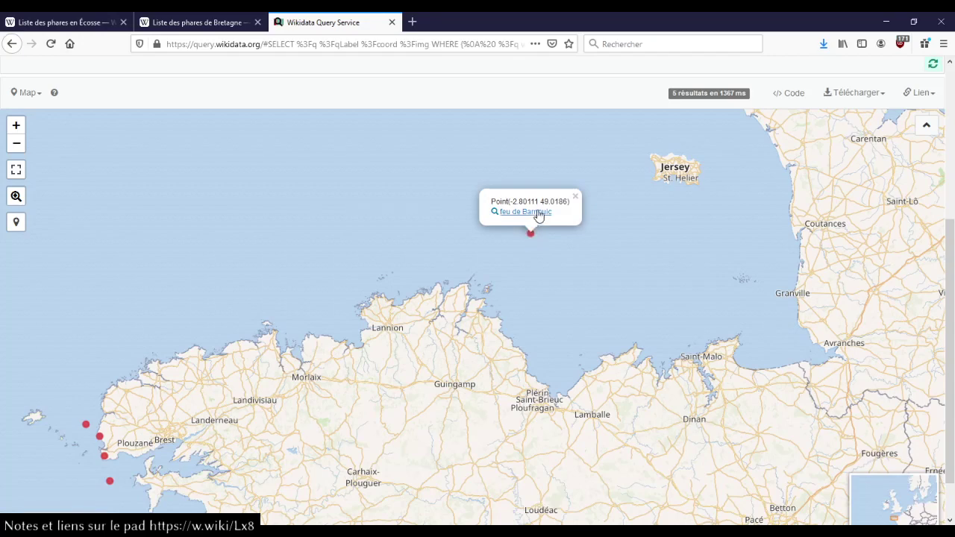
middle_click(539, 214)
left_click(460, 23)
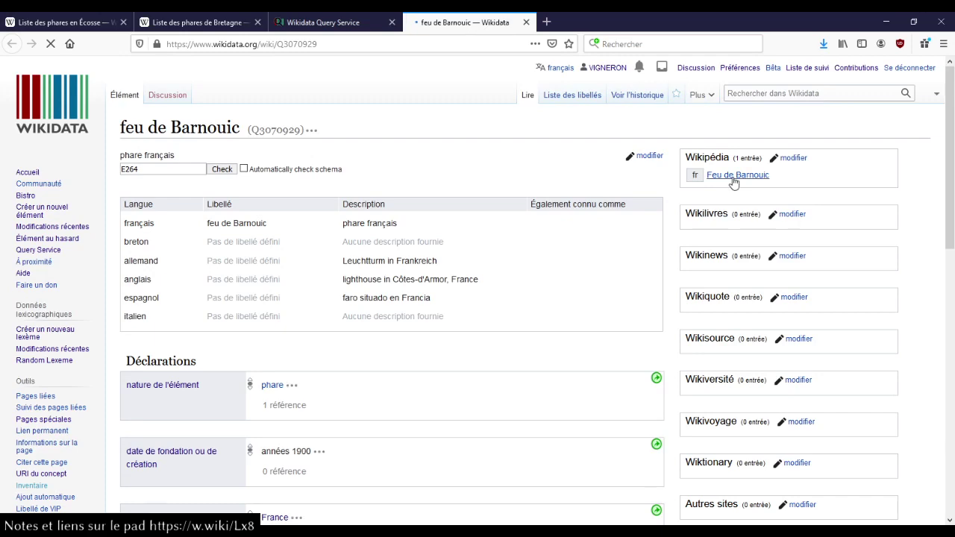
left_click(735, 177)
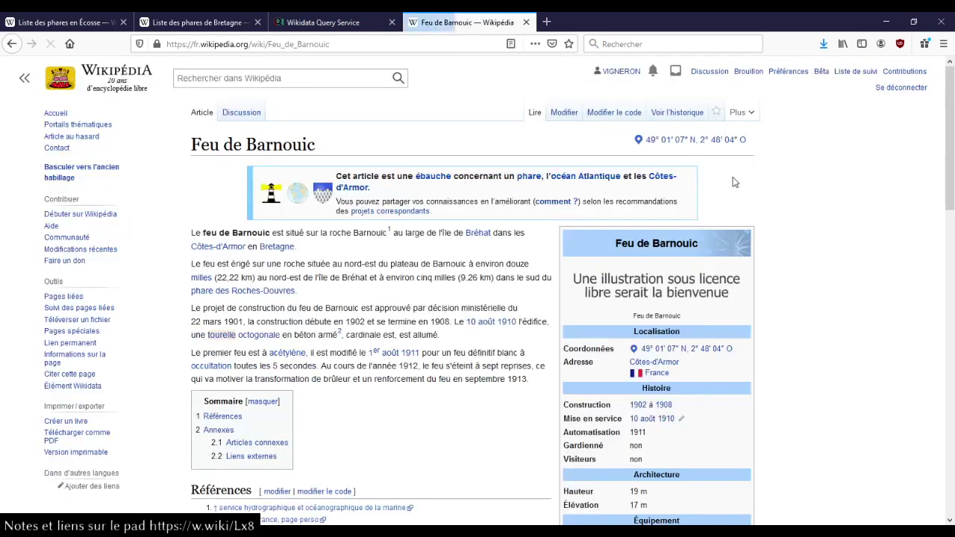
scroll(505, 263, "down", 3)
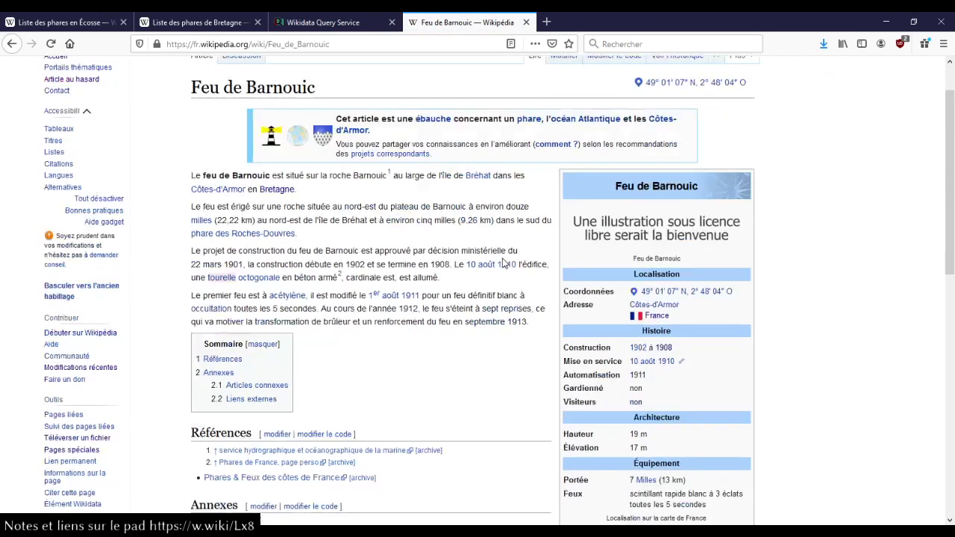
scroll(505, 263, "down", 3)
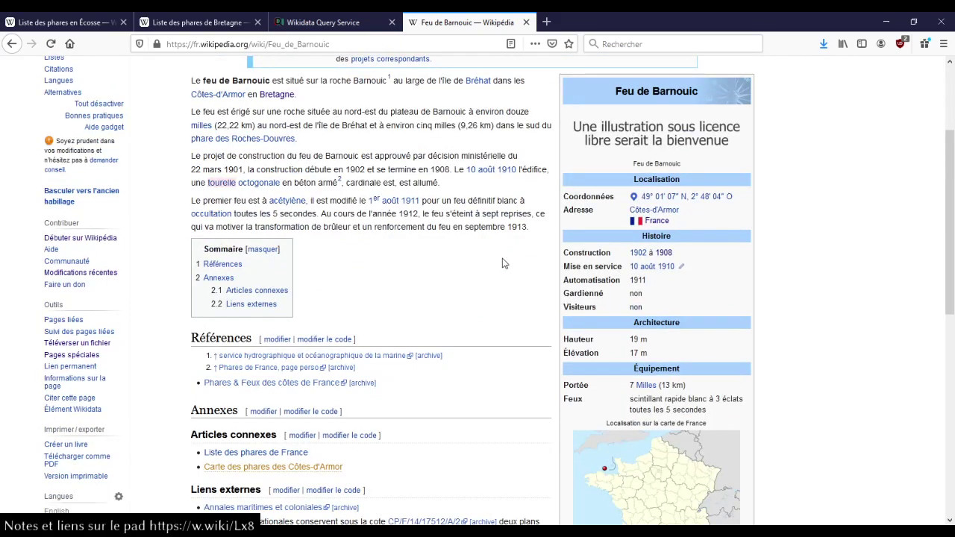
Step: Skim the rest of the Feu de Barnouic article, run a Google search on its title, and close the results to return to the map
scroll(503, 264, "down", 5)
scroll(503, 263, "down", 5)
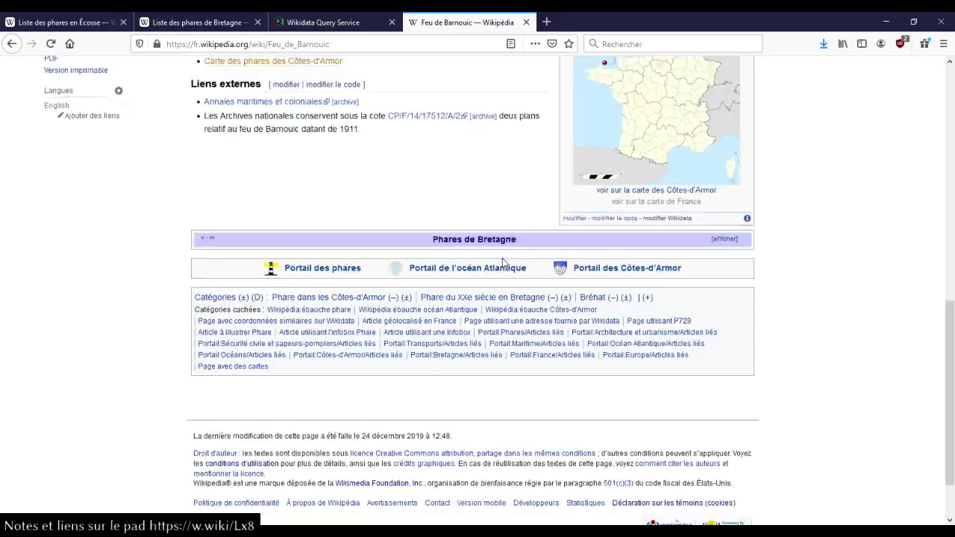
scroll(503, 263, "up", 12)
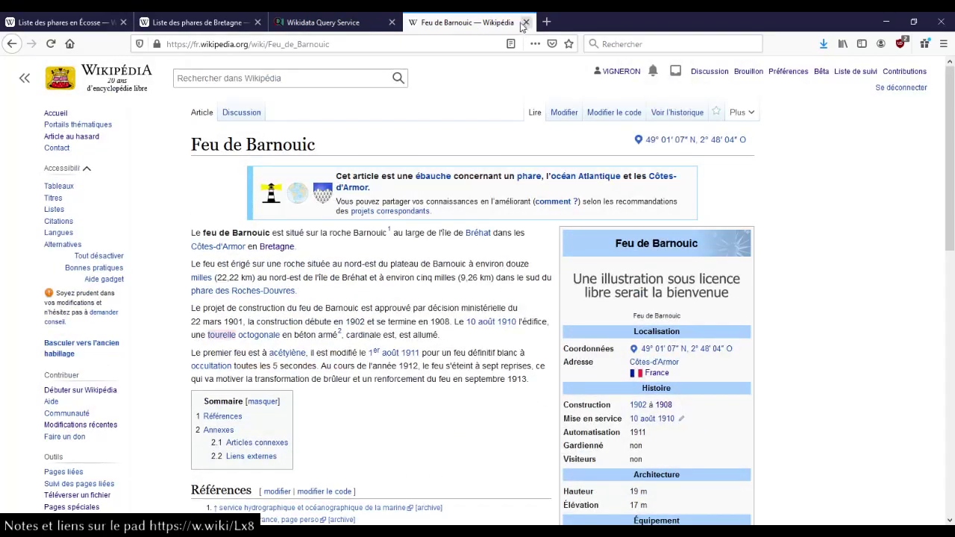
left_click_drag(195, 147, 351, 142)
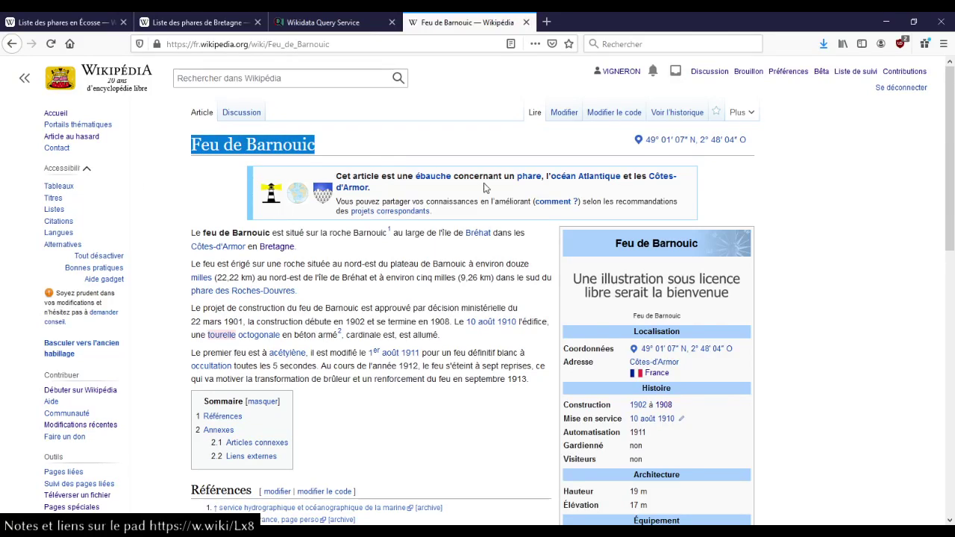
left_click_drag(254, 144, 515, 24)
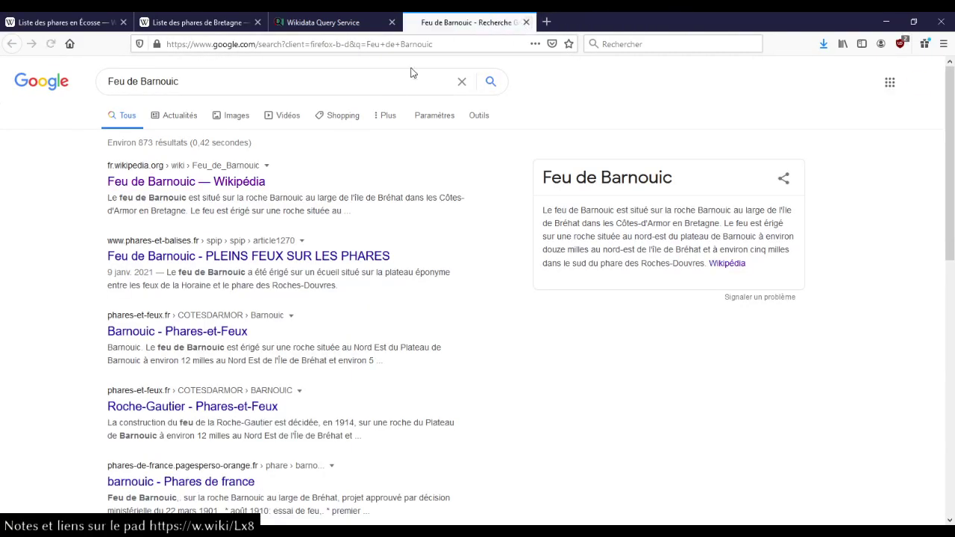
left_click(389, 119)
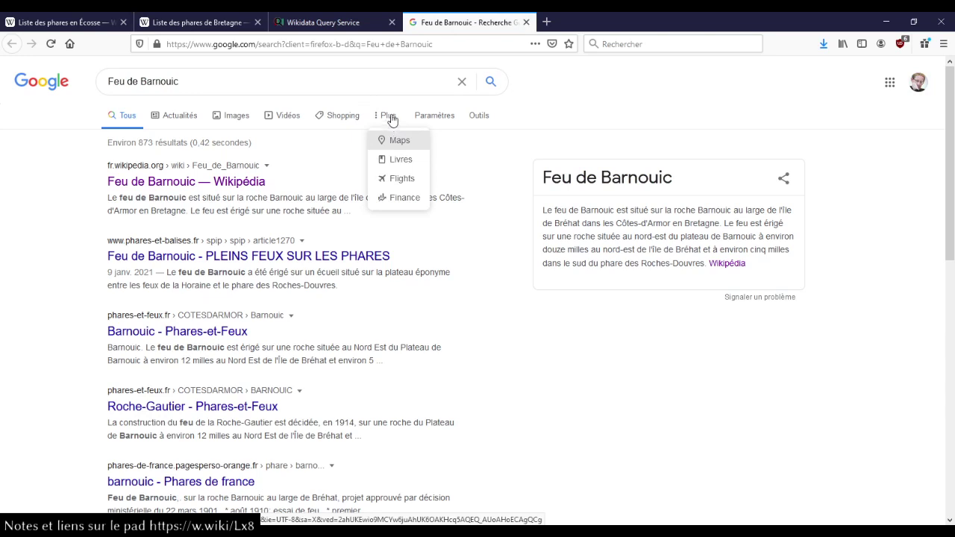
left_click(527, 22)
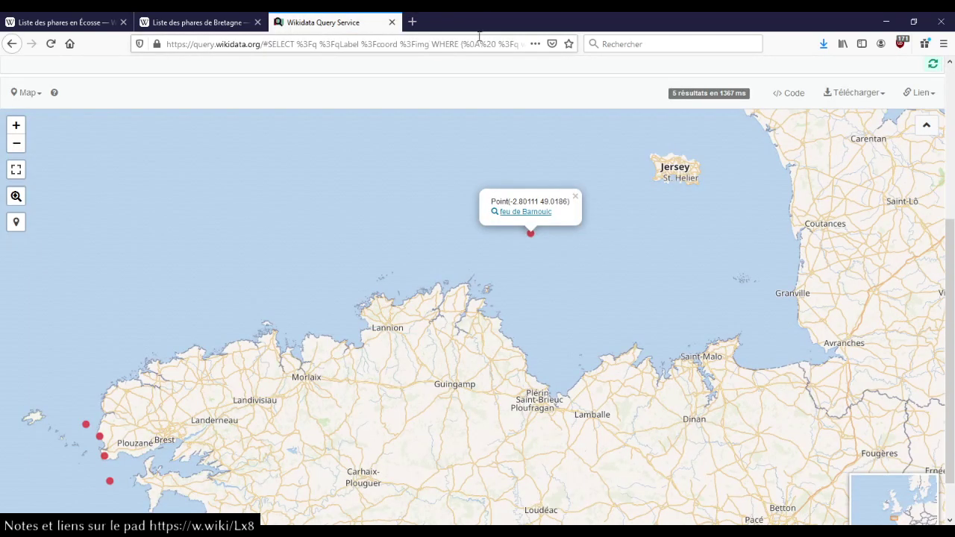
Step: Search for "collection bretagne" in a new tab and open the Musée de Bretagne collections portal
left_click(412, 22)
type("coll")
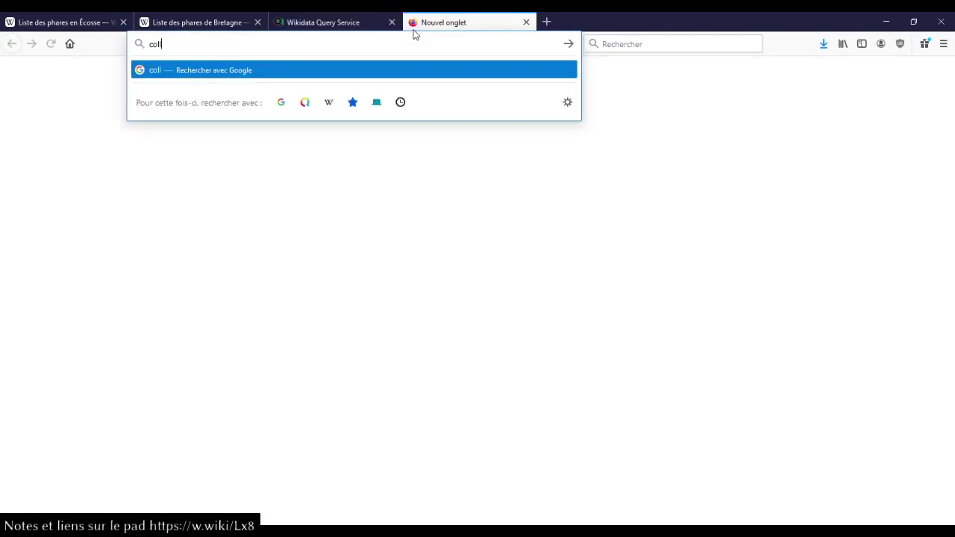
type("ection brtagne")
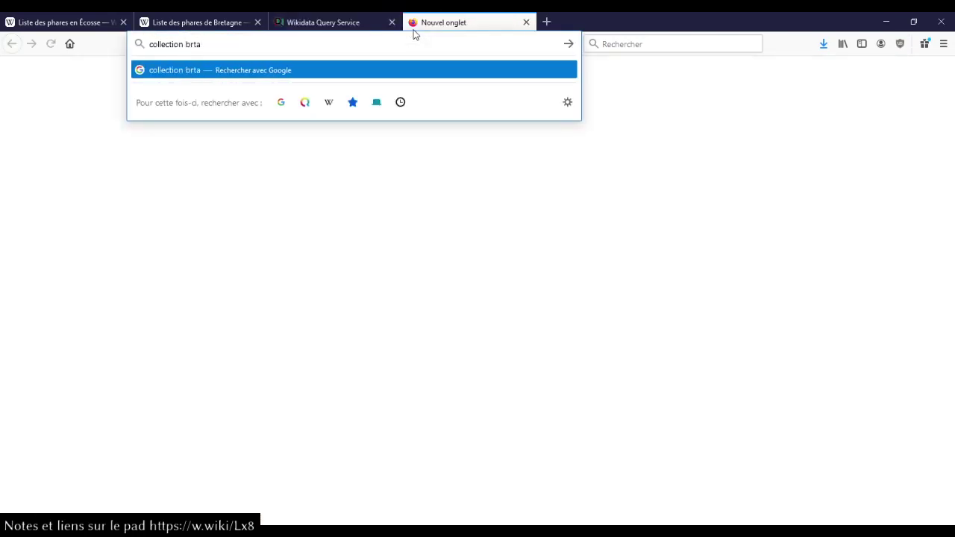
key("Left")
key("Left")
key("Left")
key("Left")
key("Left")
type("e")
key("Return")
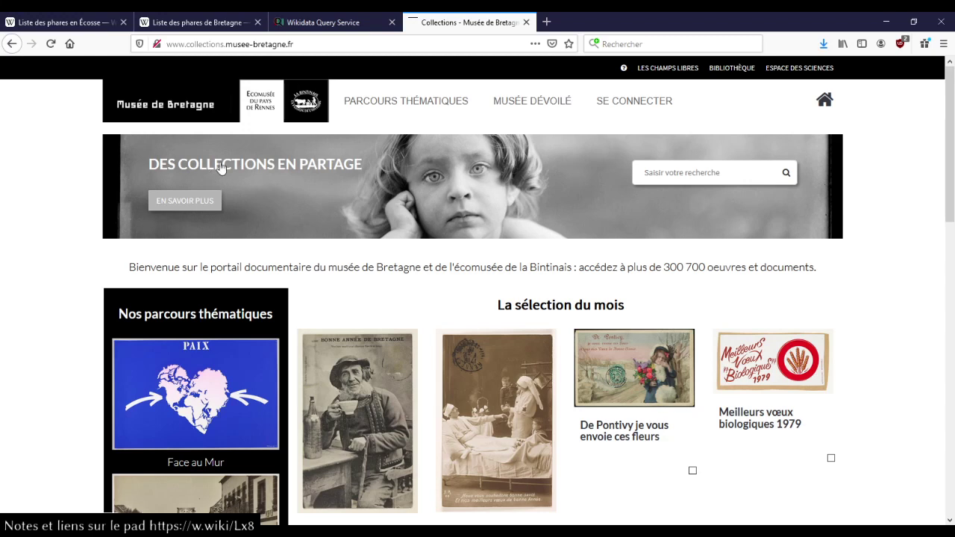
Step: Search the Musée de Bretagne collections for "feu barnouic"
left_click(731, 173)
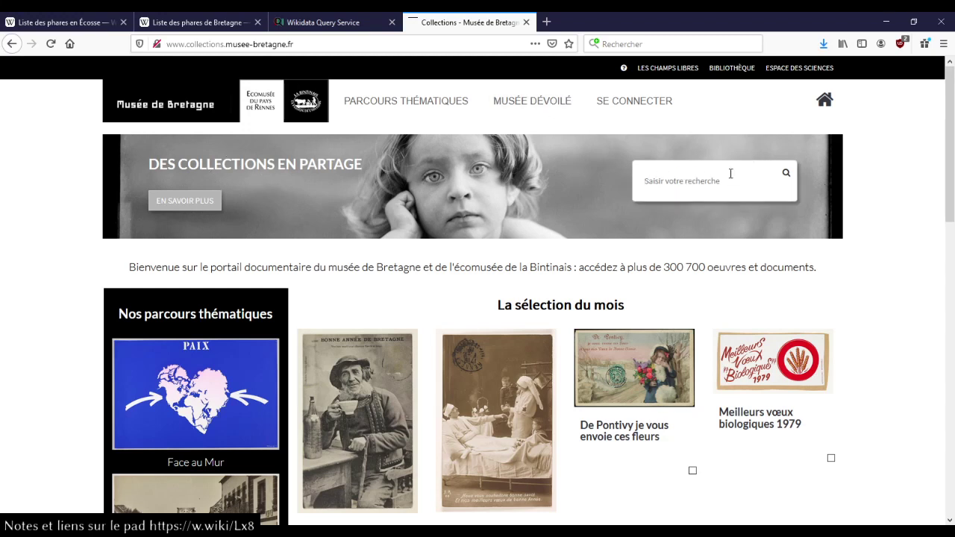
type("feu barnouic")
key("Return")
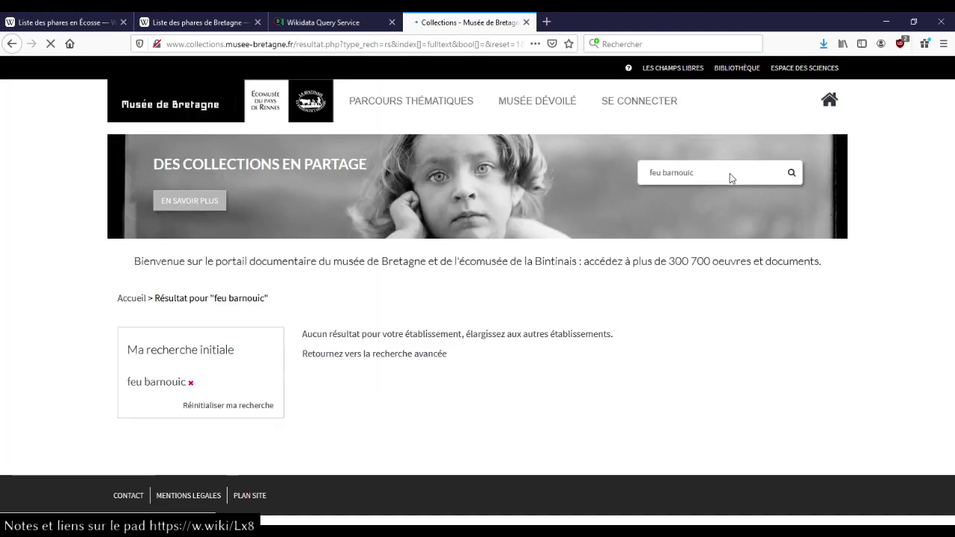
Step: Search the museum collections for "phare" instead and browse the resulting images
left_click(725, 174)
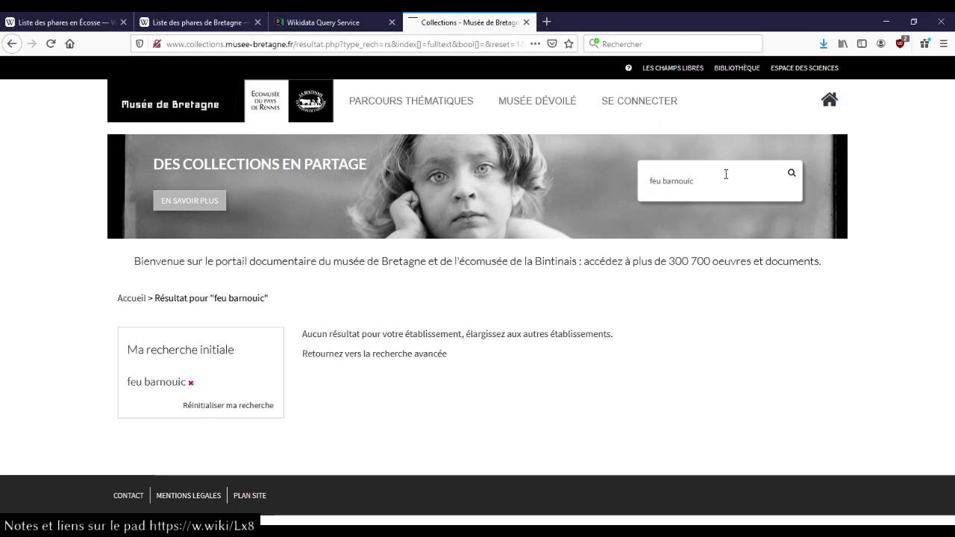
key("ctrl+a")
type("phare")
key("Return")
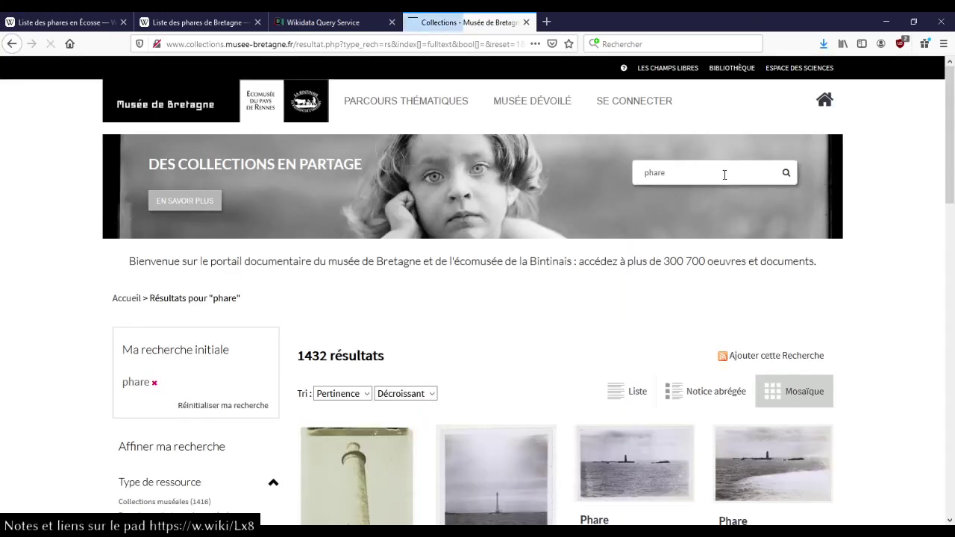
scroll(631, 282, "down", 3)
scroll(631, 282, "down", 5)
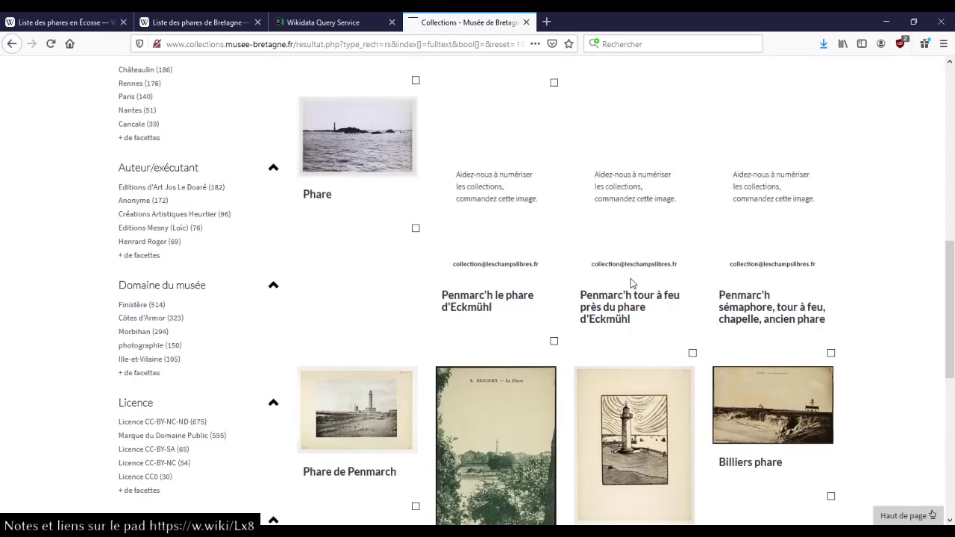
scroll(631, 282, "up", 10)
Step: Return to the Wikidata query map and show the details of the feu des Plâtresses point off western Brittany
left_click(374, 30)
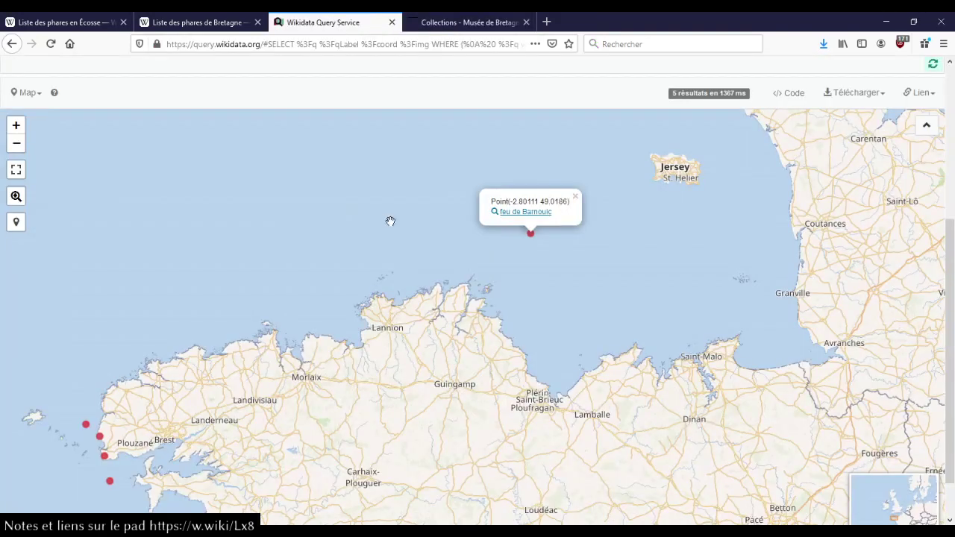
left_click_drag(377, 293, 425, 244)
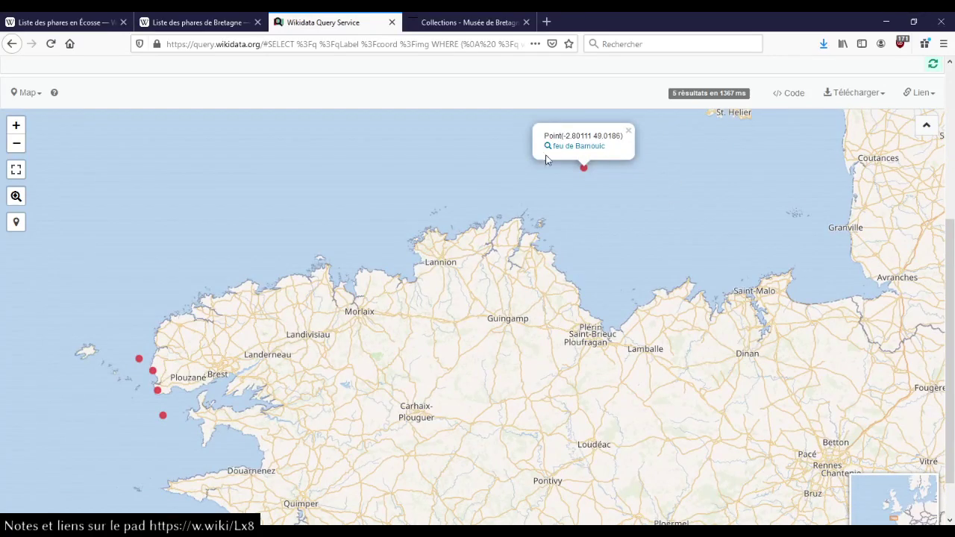
left_click(239, 361)
left_click_drag(239, 361, 347, 300)
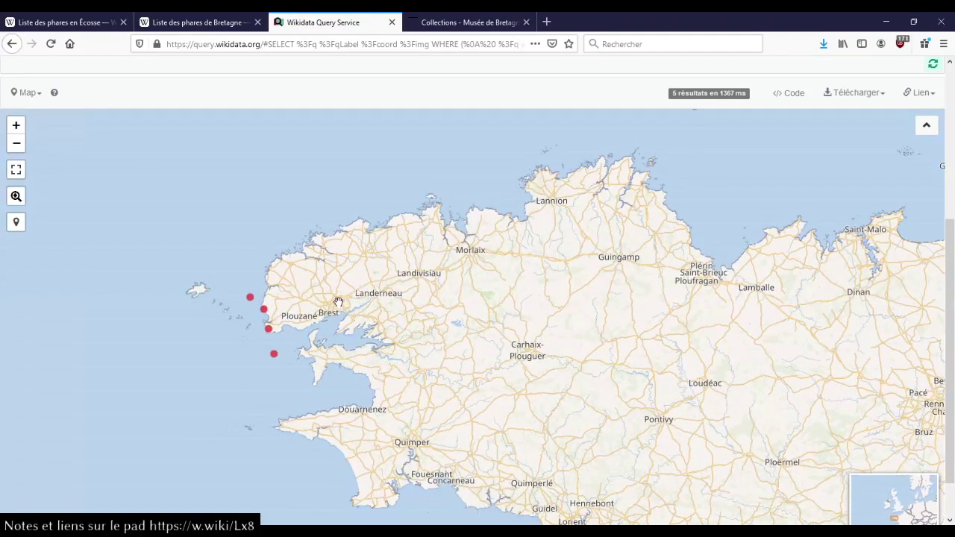
left_click(252, 300)
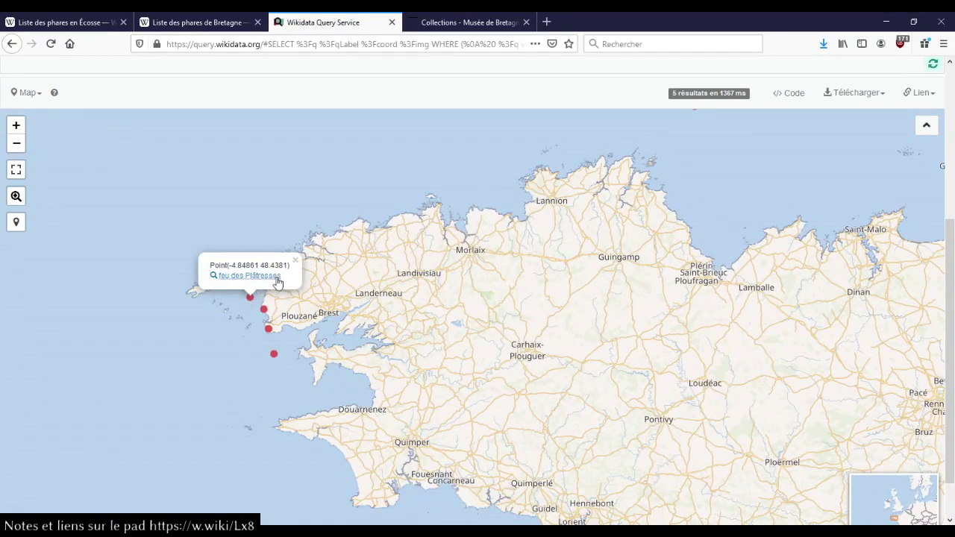
Step: Copy the name feu des Plâtresses from its map point and search the Musée de Bretagne collections for it
left_click_drag(283, 276, 222, 283)
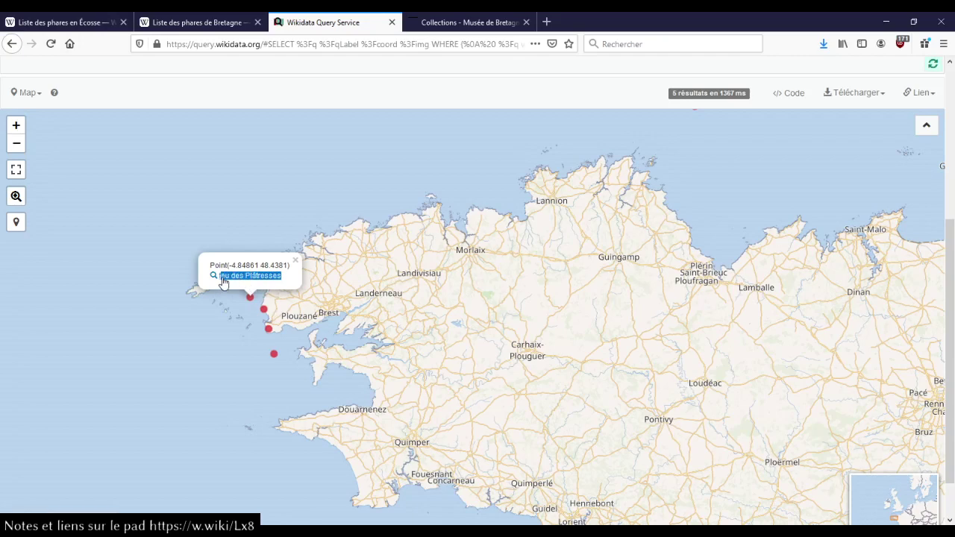
key("ctrl+c")
key("ctrl+Tab")
left_click(692, 173)
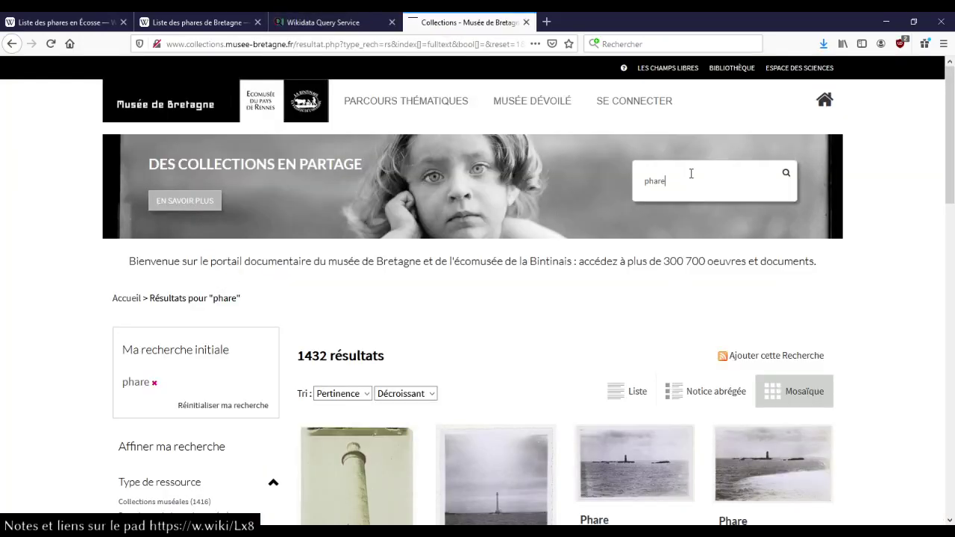
key("ctrl+a")
key("ctrl+v")
key("Return")
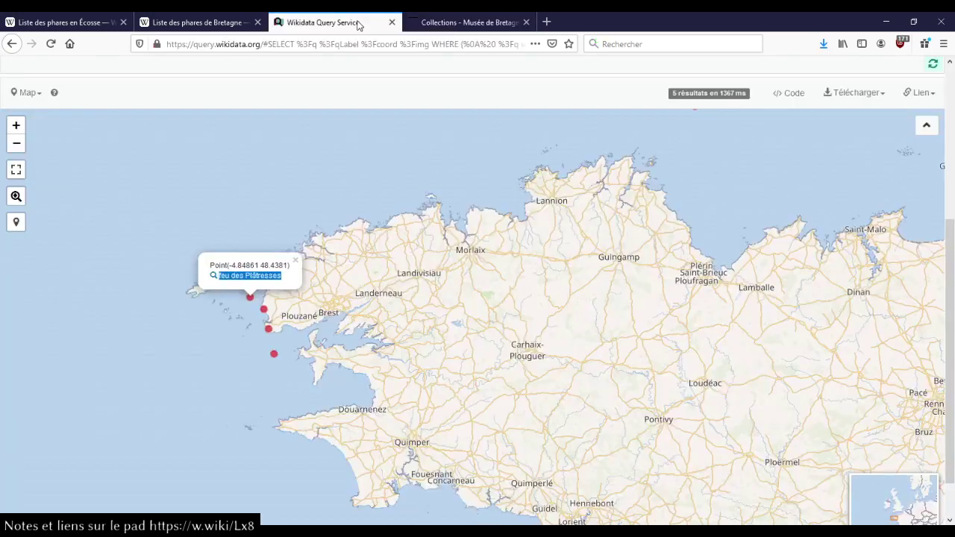
Step: Display the Wikidata query results as a table to review the lighthouses without an image, and switch back to the map
left_click(364, 23)
left_click(26, 94)
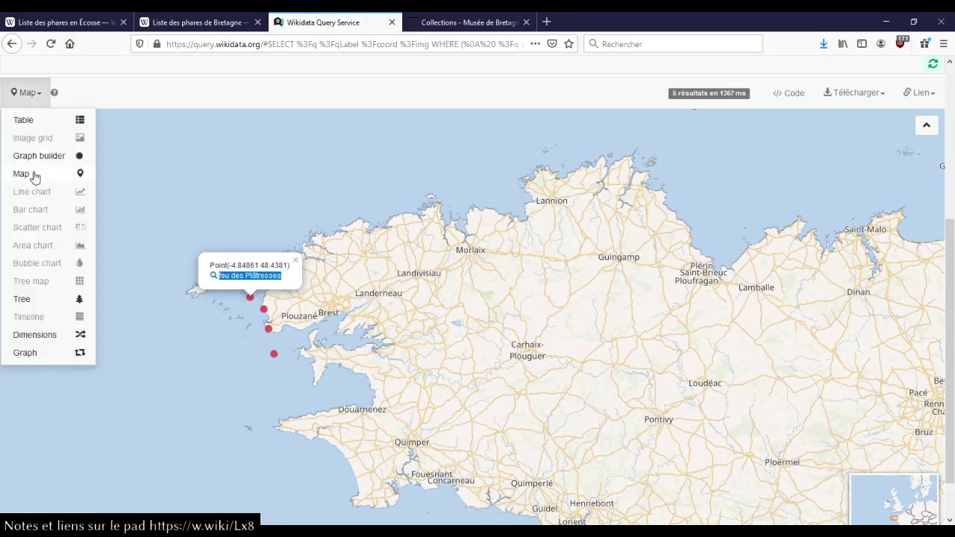
left_click(45, 120)
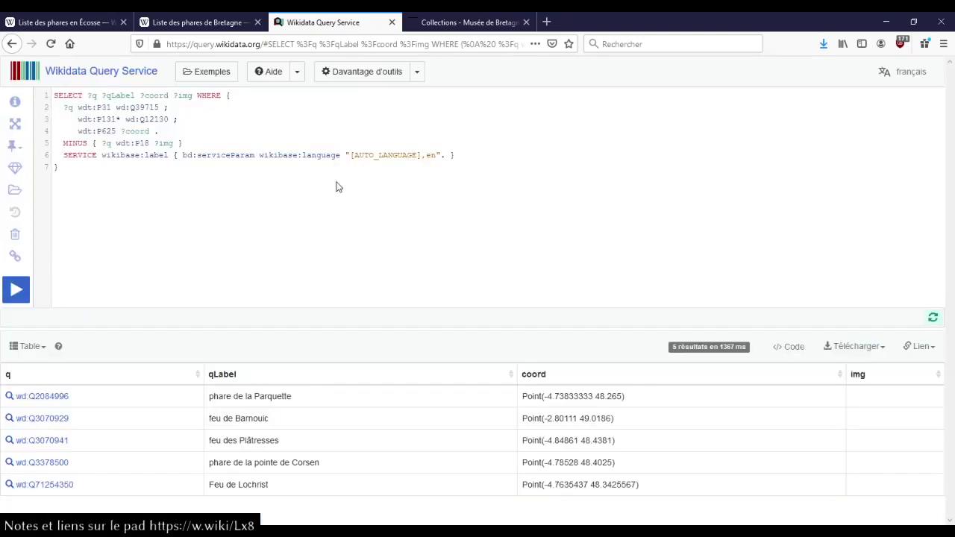
left_click(32, 348)
left_click(28, 428)
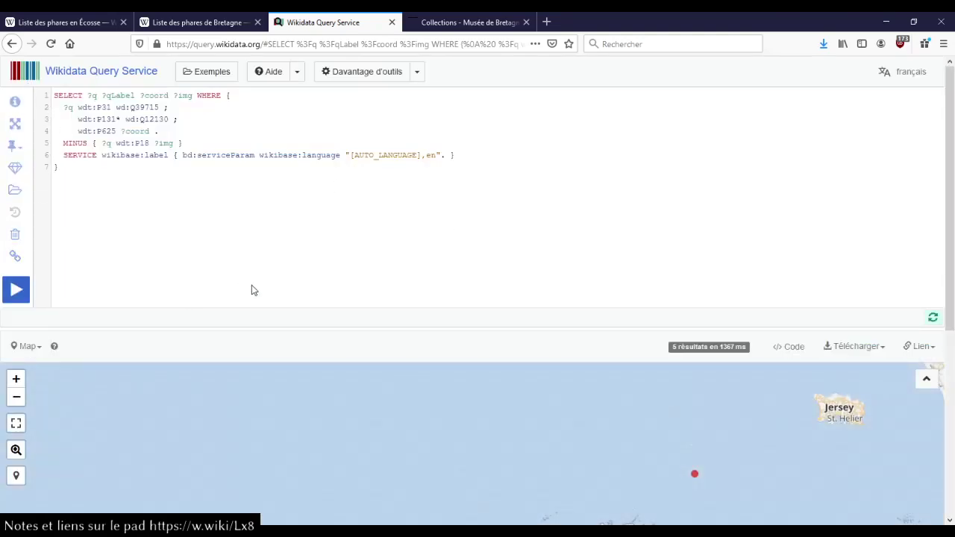
Step: Check the phare de la pointe de Corsen point near Brest, and open the Wikidata item for Feu de Lochrist in a new tab
scroll(391, 244, "down", 3)
scroll(371, 197, "up", 5)
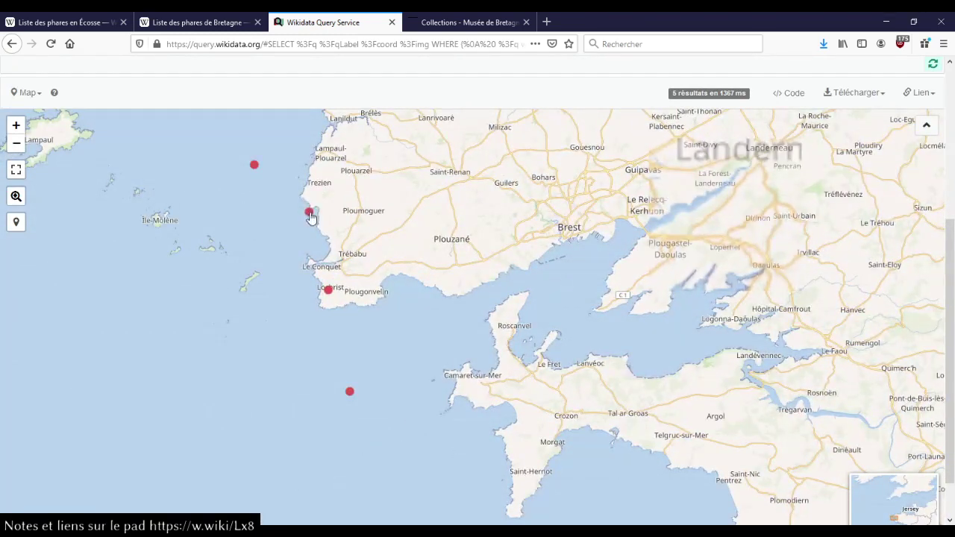
left_click(310, 214)
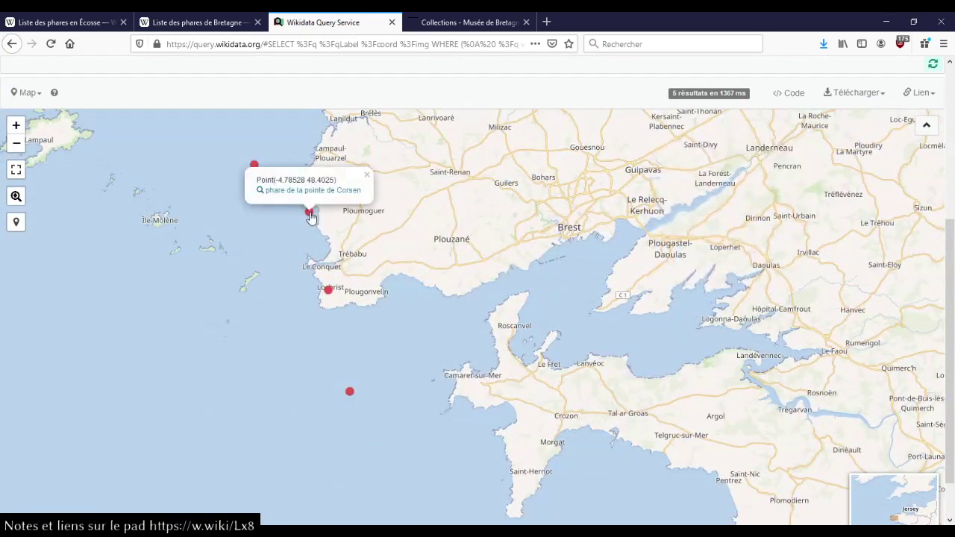
left_click(329, 293)
middle_click(312, 268)
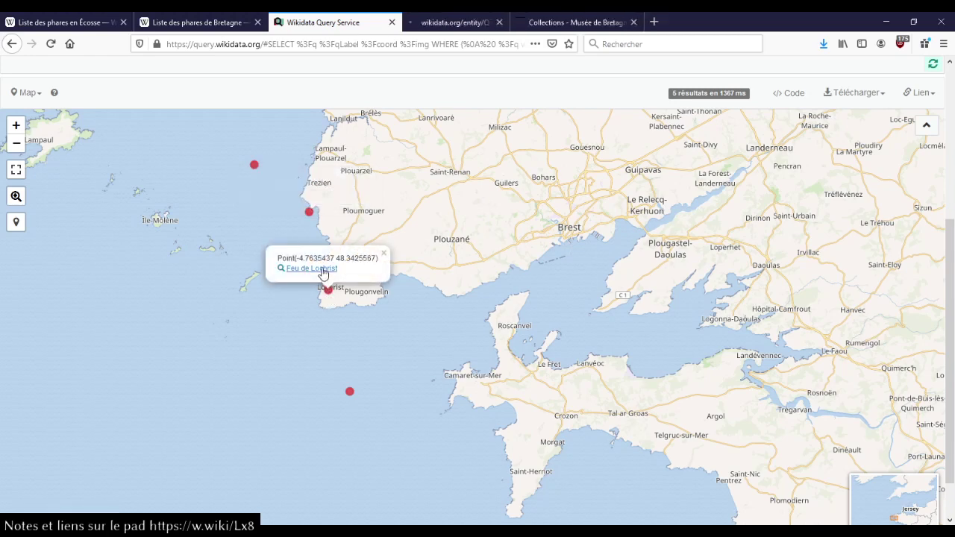
left_click(465, 25)
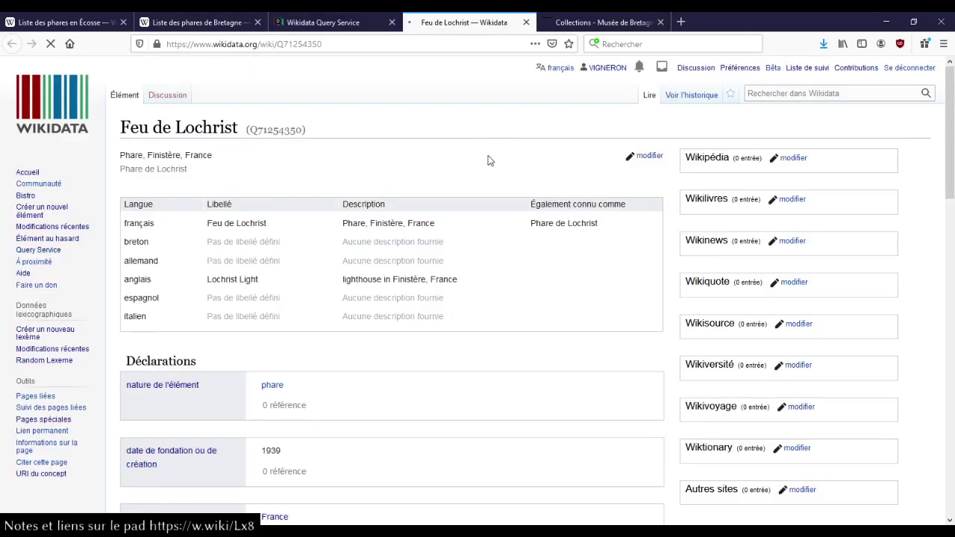
Step: Review the statements and identifiers of the Feu de Lochrist item down to the end of the page
scroll(554, 195, "down", 3)
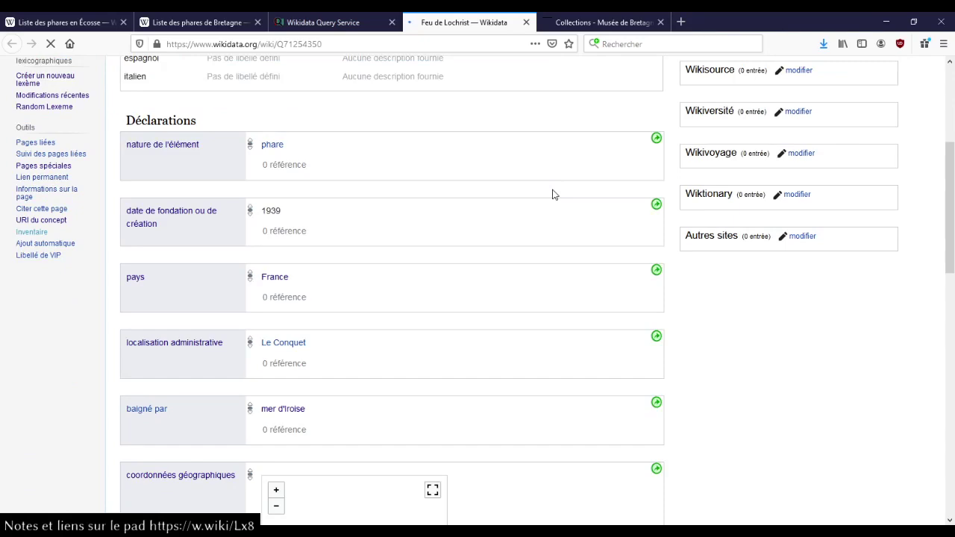
scroll(554, 195, "down", 3)
scroll(554, 195, "down", 3)
scroll(473, 252, "down", 4)
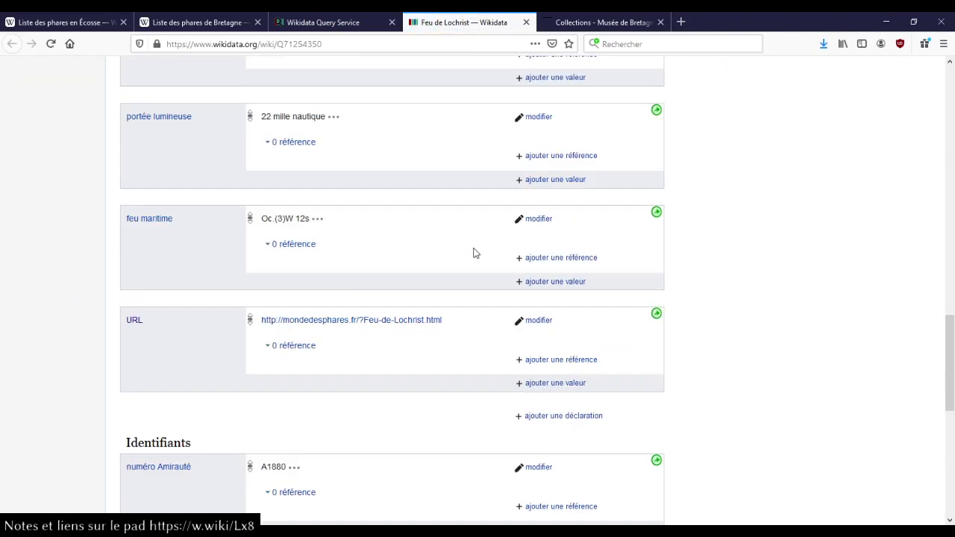
scroll(473, 254, "down", 5)
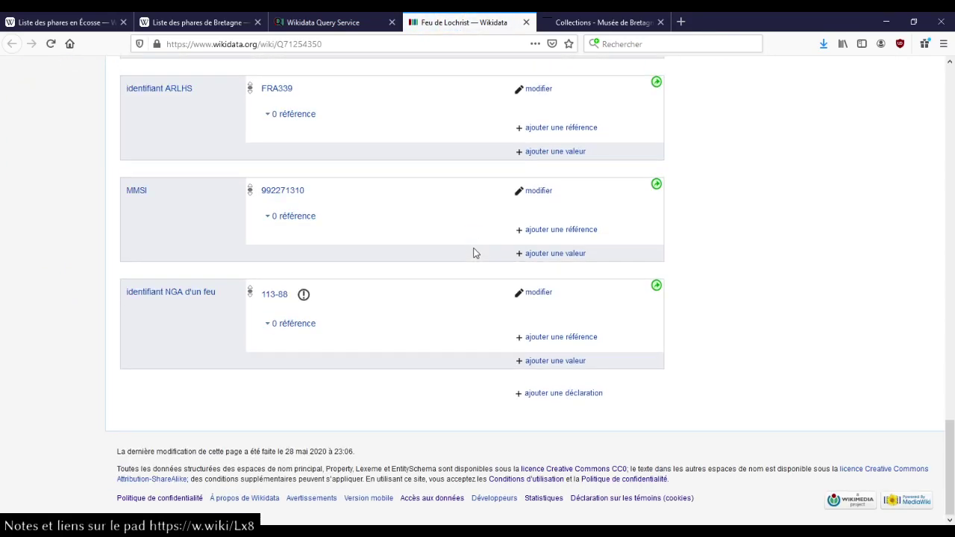
scroll(474, 254, "up", 10)
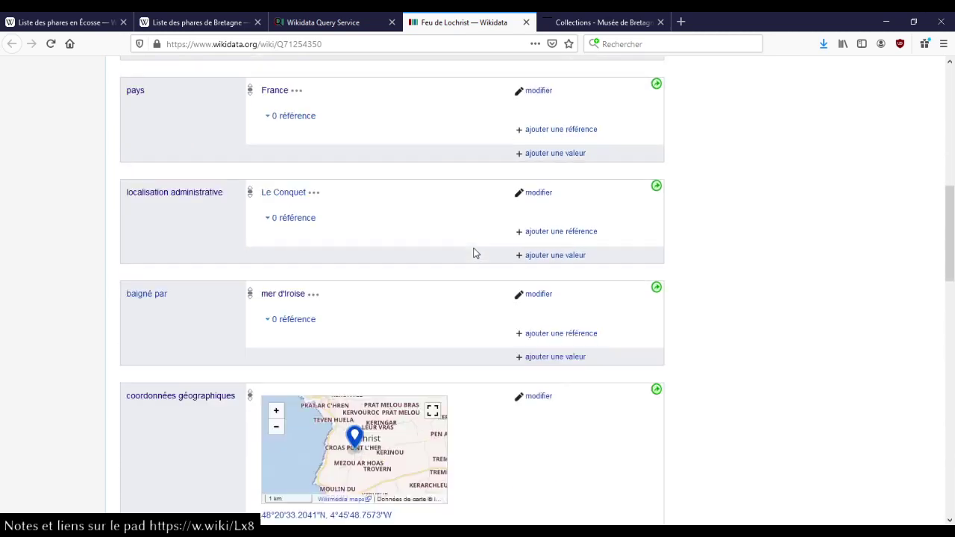
scroll(473, 254, "up", 8)
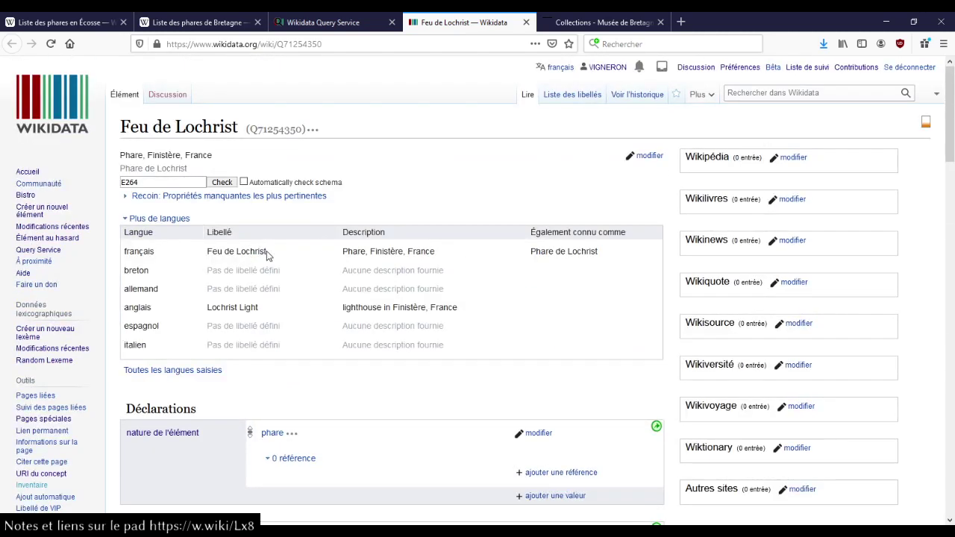
Step: Copy the French label Feu de Lochrist from its Wikidata item and search the Musée de Bretagne collections for it
left_click_drag(267, 256, 208, 256)
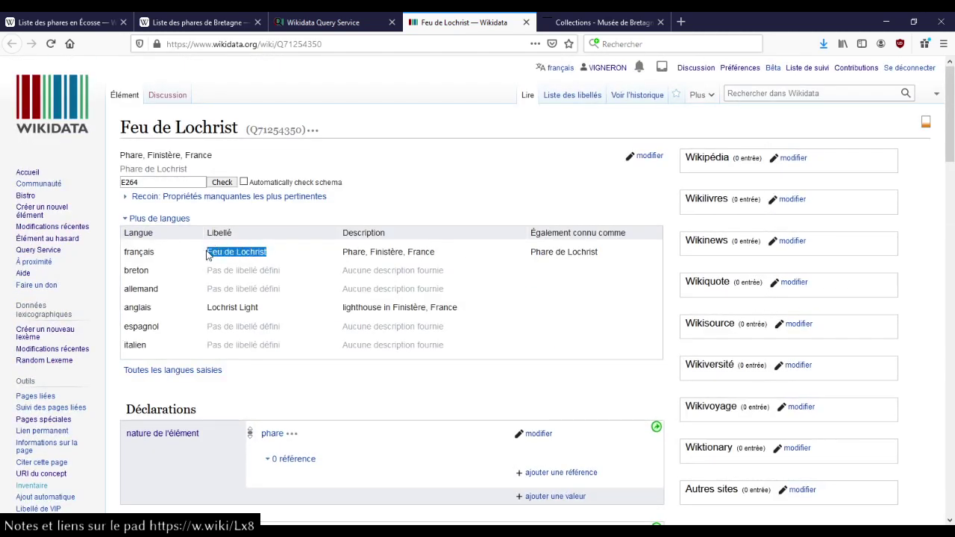
key("ctrl+Tab")
left_click(725, 172)
key("ctrl+a")
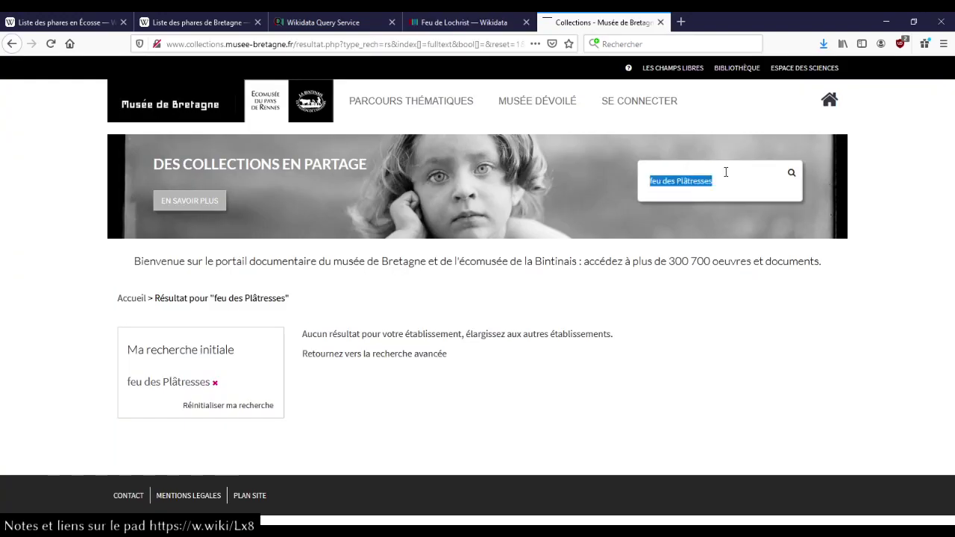
key("ctrl+v")
key("Return")
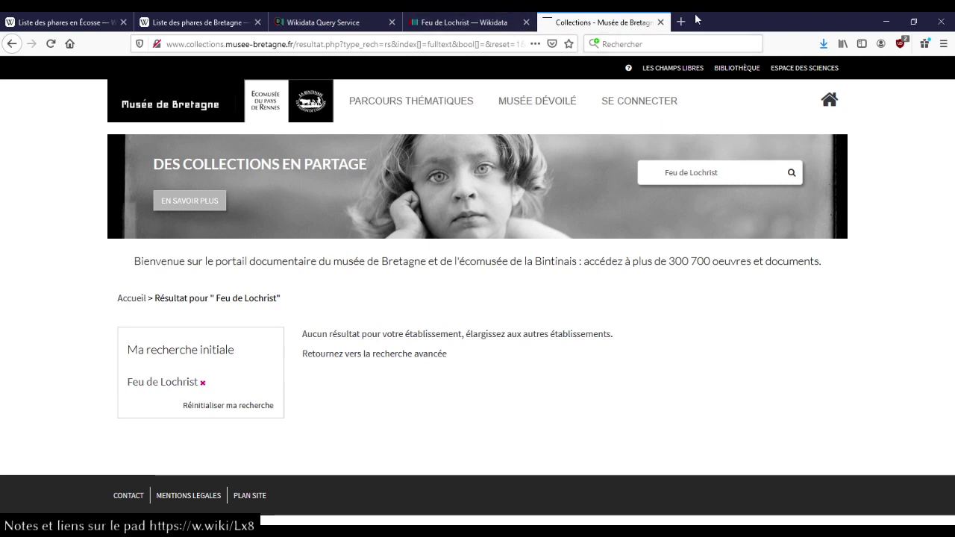
Step: Close the Musée de Bretagne and Feu de Lochrist pages and return to the lighthouse query in Wikidata Query Service
left_click(661, 22)
left_click(493, 123)
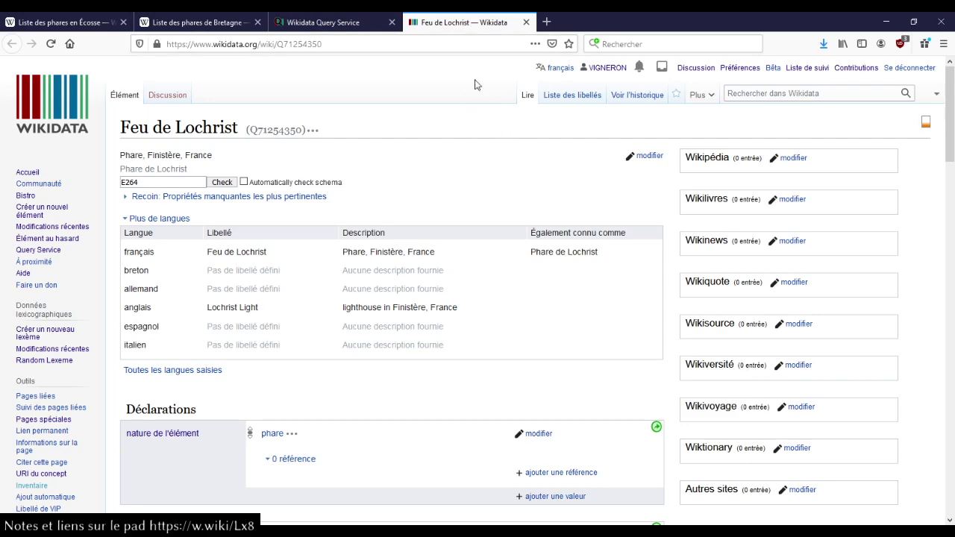
middle_click(474, 27)
left_click(448, 256)
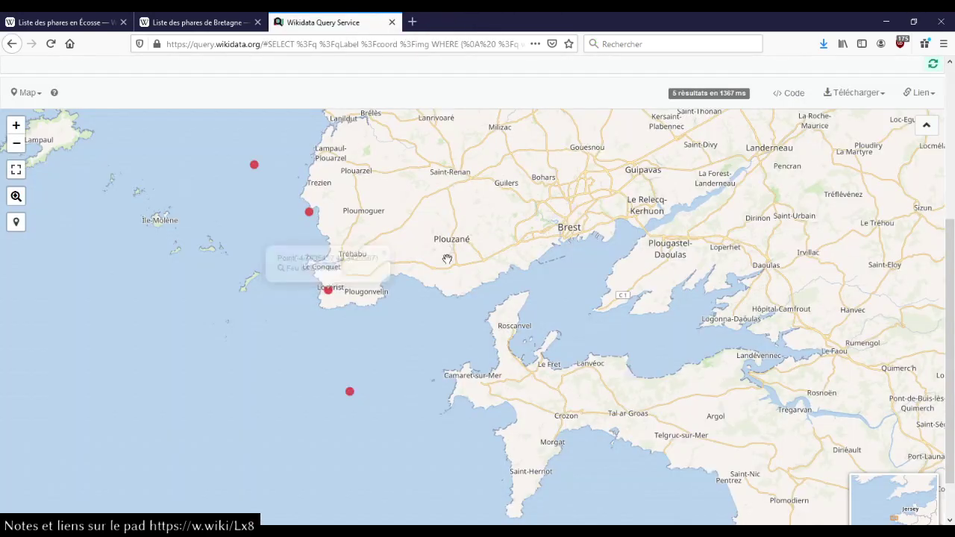
scroll(448, 256, "down", 2)
scroll(452, 75, "up", 4)
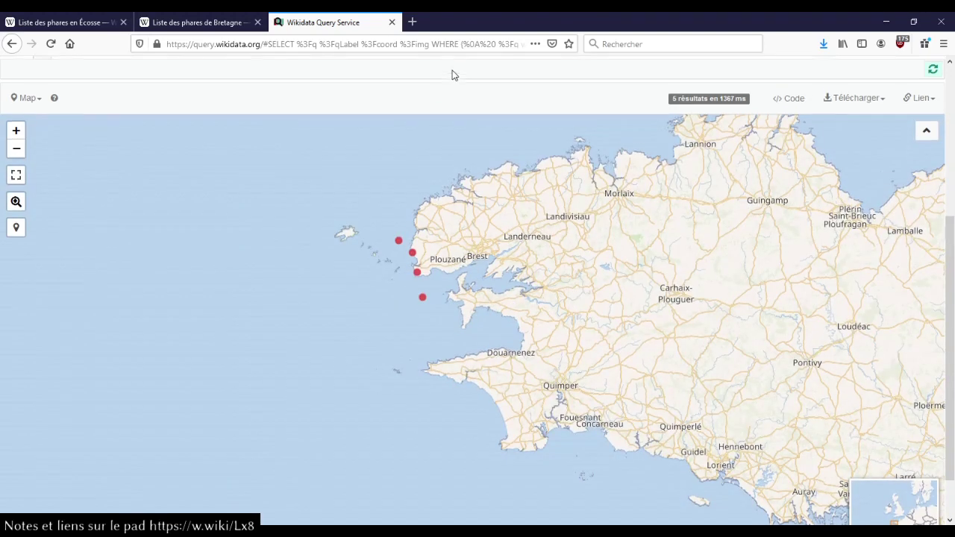
Step: Replace MINUS with OPTIONAL in the wdt:P18 image clause, run the query and look over the resulting lighthouses and images
double_click(74, 143)
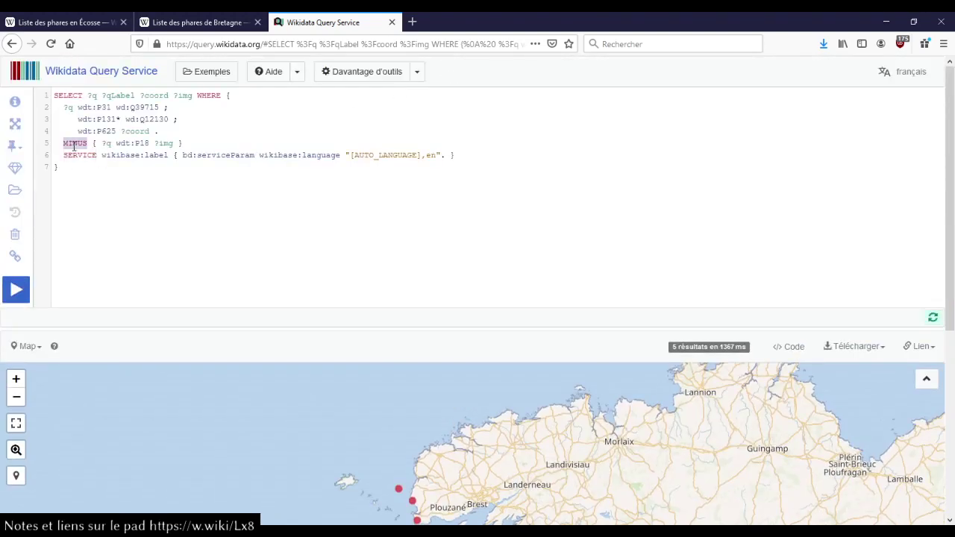
type("OPTIONAL")
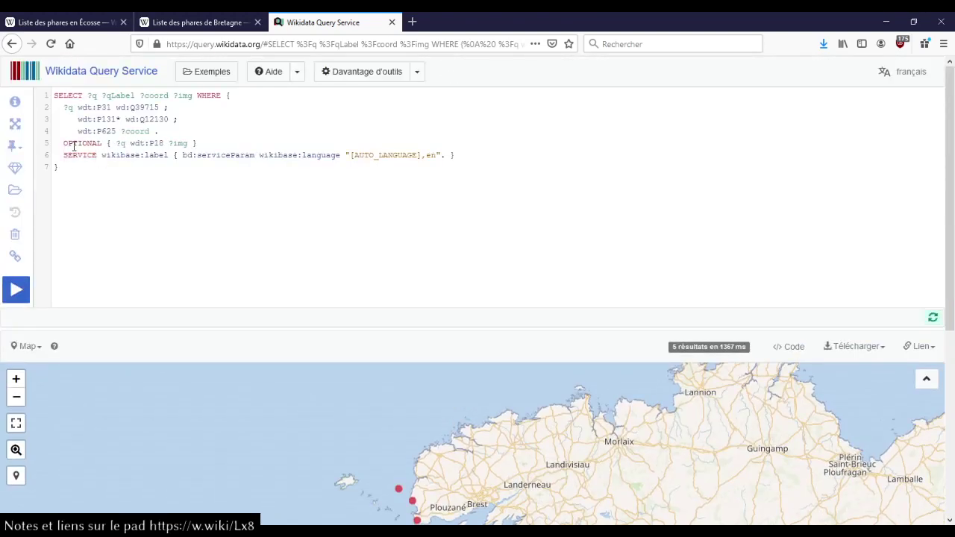
key("ctrl+Return")
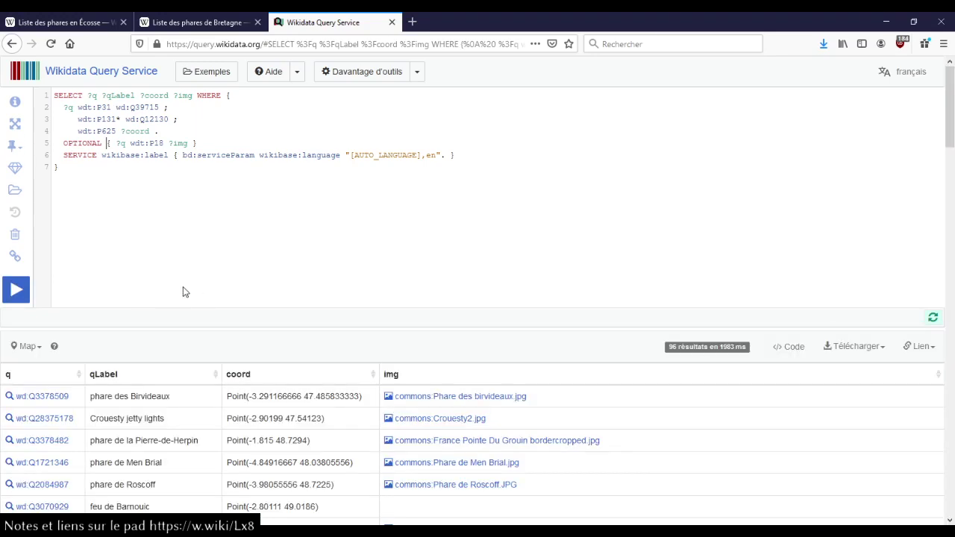
scroll(184, 292, "down", 4)
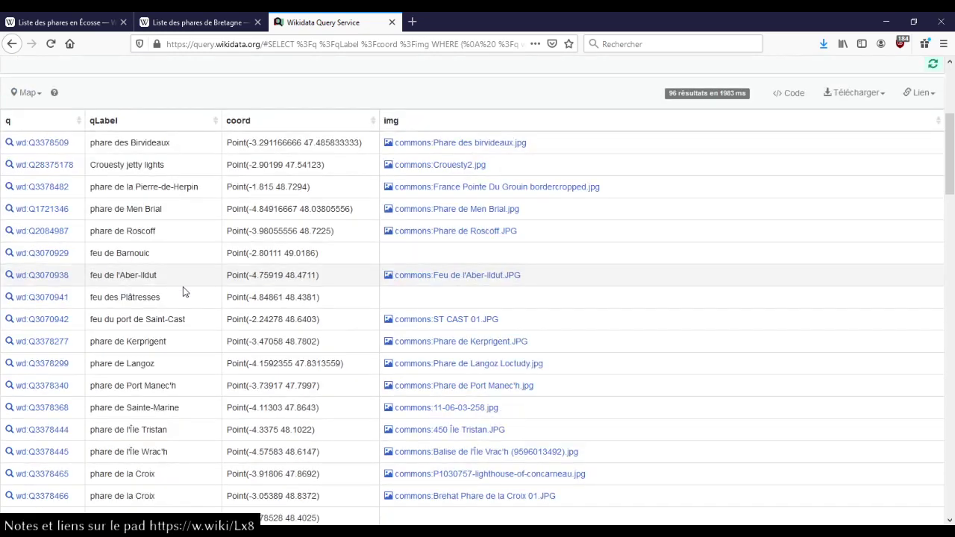
scroll(183, 292, "up", 4)
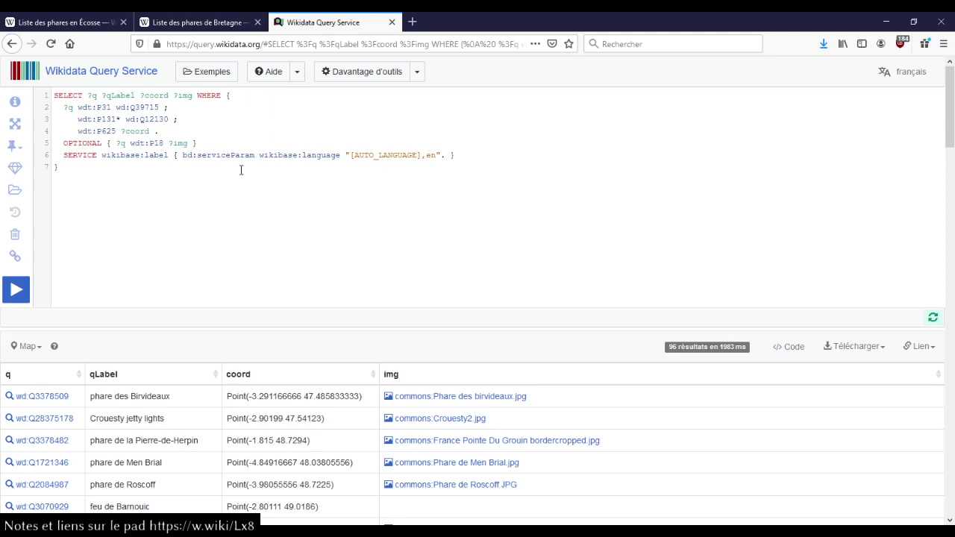
Step: Open a copy of the current query in a new tab using its URL
left_click(311, 45)
key("ctrl+c")
key("ctrl+t")
key("ctrl+v")
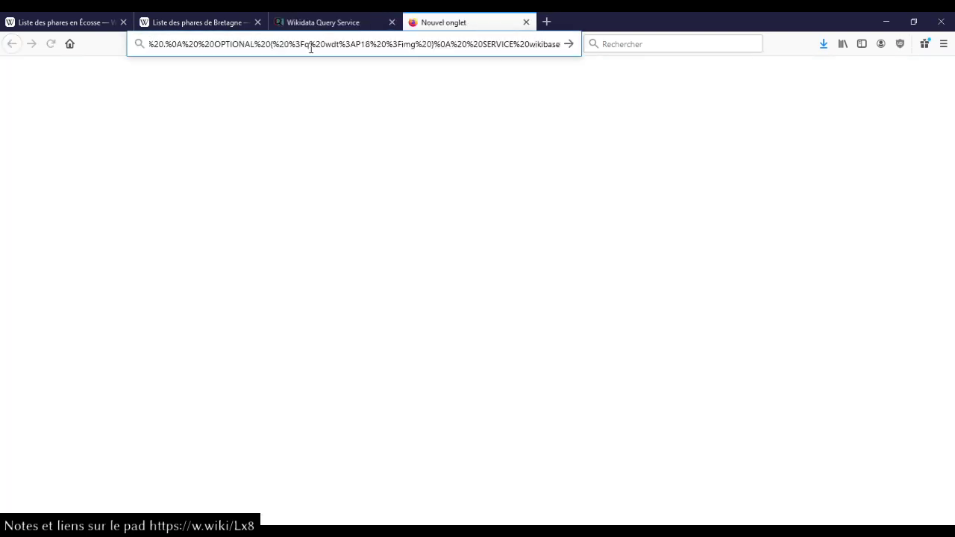
key("Return")
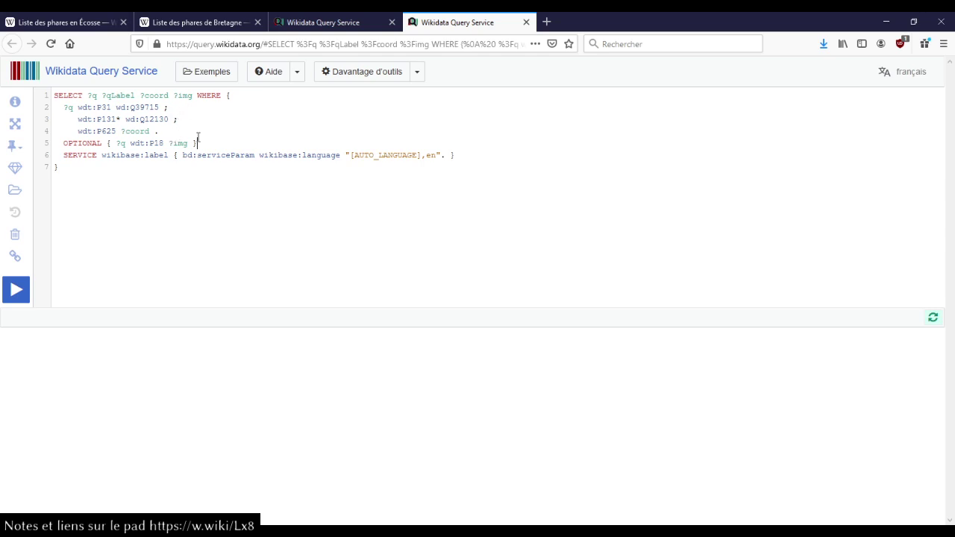
Step: Replace the OPTIONAL image clause in the copied query with the triple "?q ?prop ?value ."
key("shift+Home")
key("BackSpace")
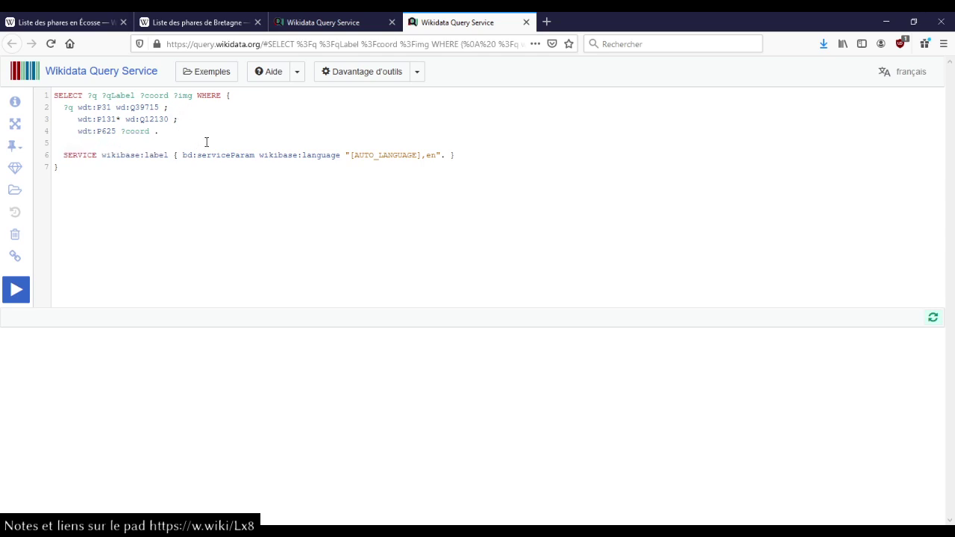
type("?")
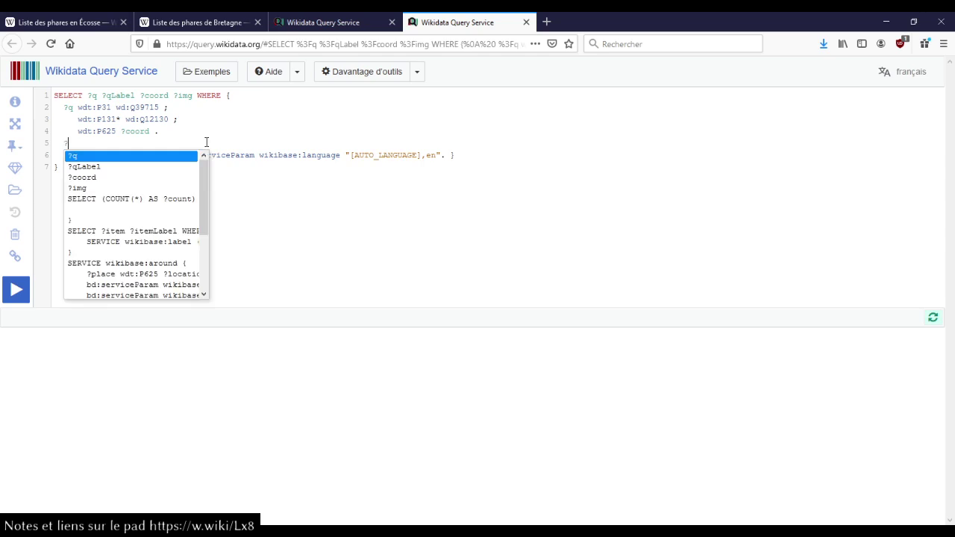
type("q ?prop ")
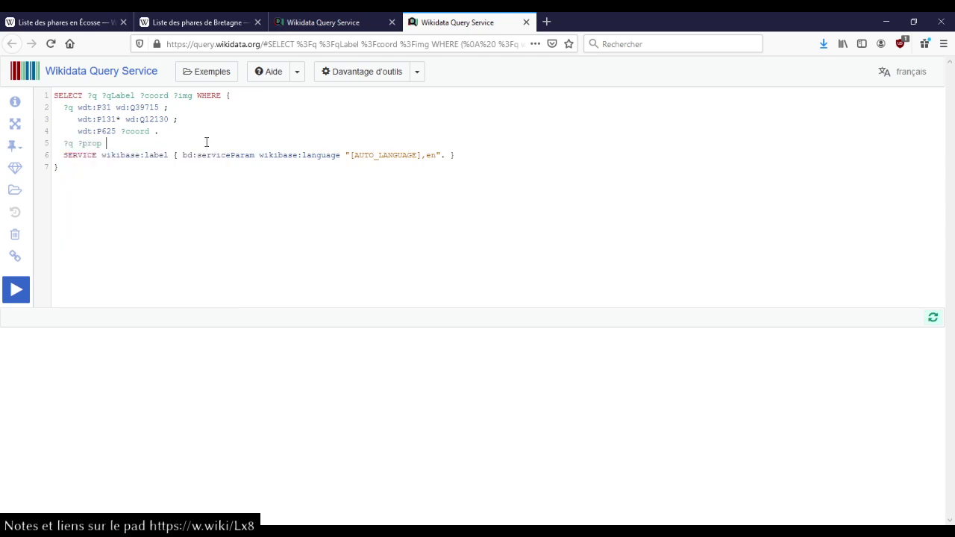
type("?value .")
double_click(99, 144)
left_click(100, 218)
Step: Remove the variables from the SELECT line and add GROUP BY ?prop after the closing brace of the query
left_click(92, 96)
left_click_drag(92, 96, 192, 96)
left_click(194, 94)
key("shift+Home")
key("BackSpace")
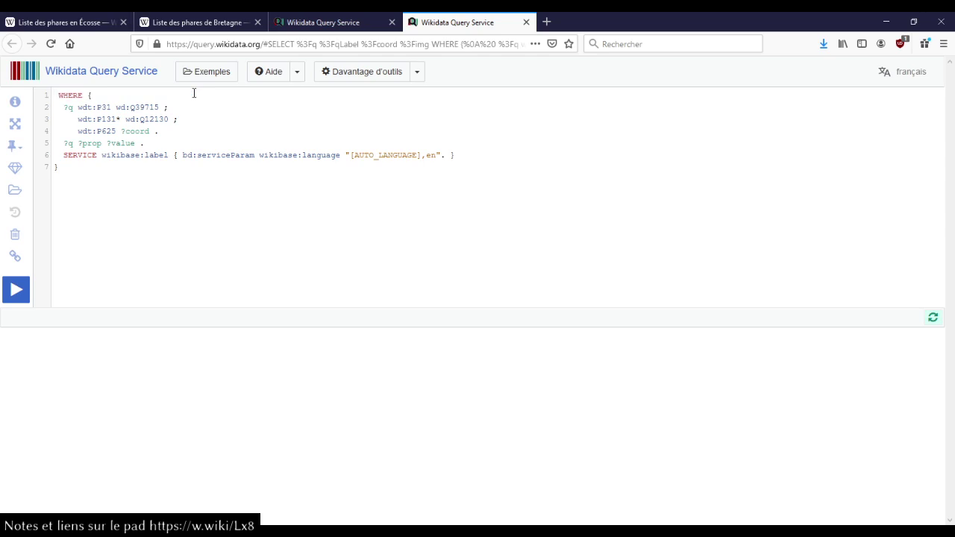
type("SELECT")
type("GROUP BY ?")
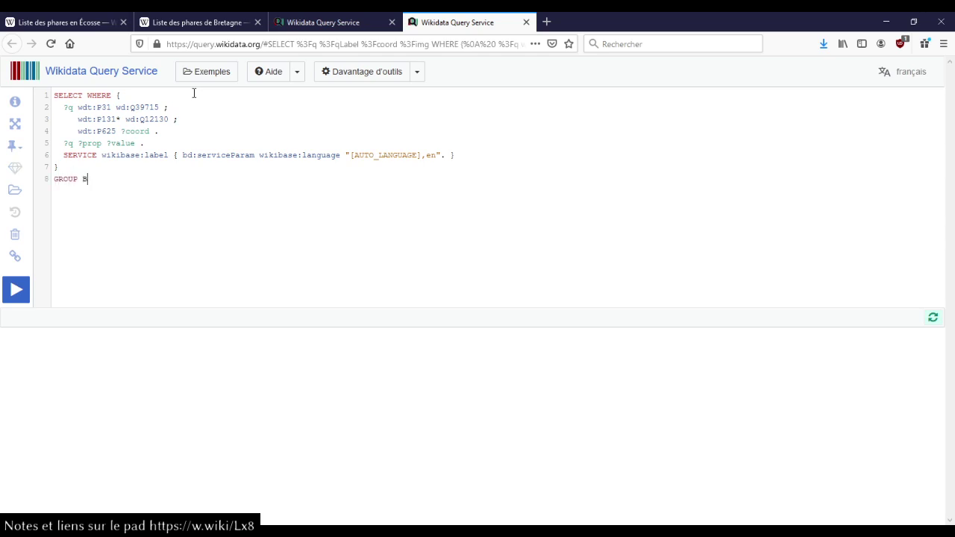
key("Down")
key("Down")
key("Return")
Step: Complete the SELECT line with ?prop and (COUNT(?q) AS ?c)
key("ctrl+Home")
key("ctrl+Right")
type("?p")
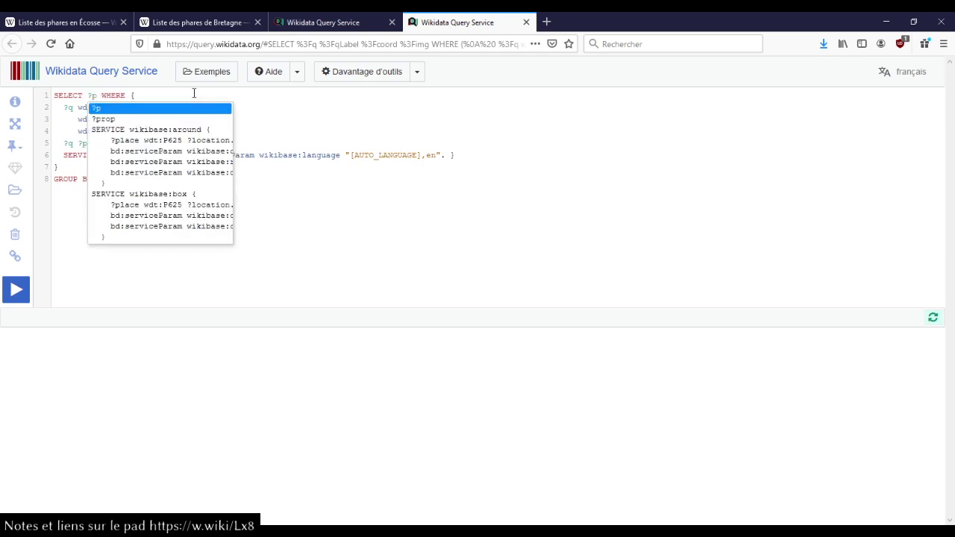
type("rop")
key("Return")
type("count")
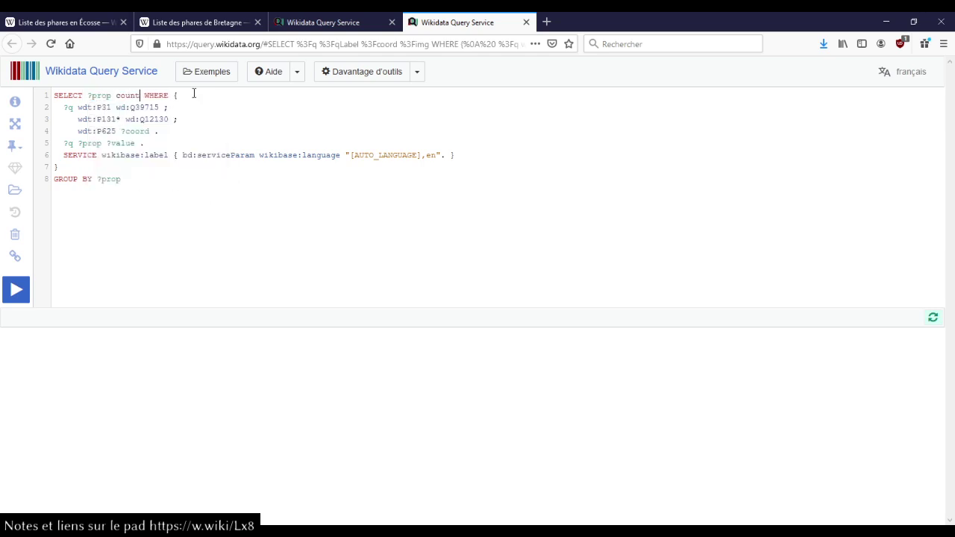
key("ctrl+space")
key("Down")
key("Down")
key("Return")
type("?c")
key("Left")
key("Left")
key("Left")
key("Left")
key("Left")
key("Left")
key("Left")
type("?q")
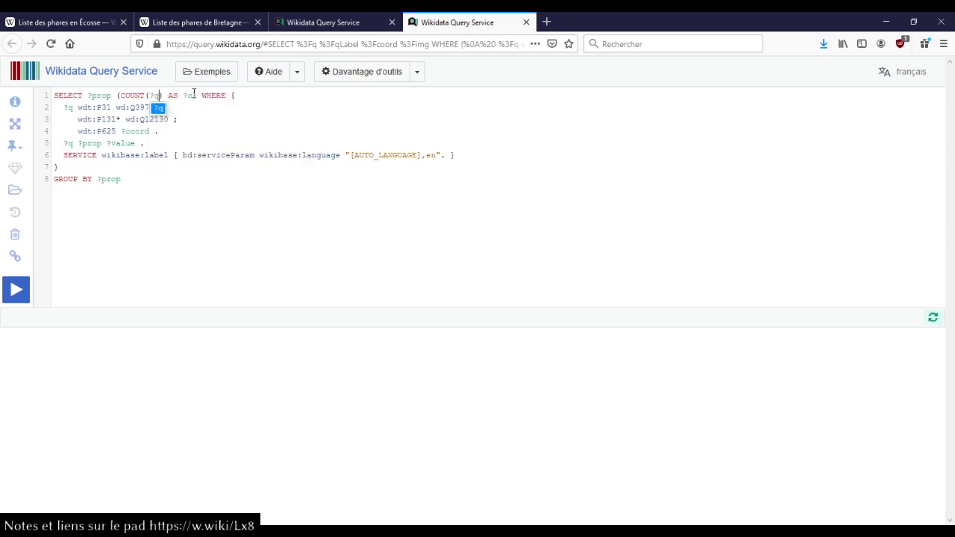
key("Right")
Step: Add ORDER BY ?c as the last line of the query and run it
key("ctrl+End")
key("Return")
type("ORER BY")
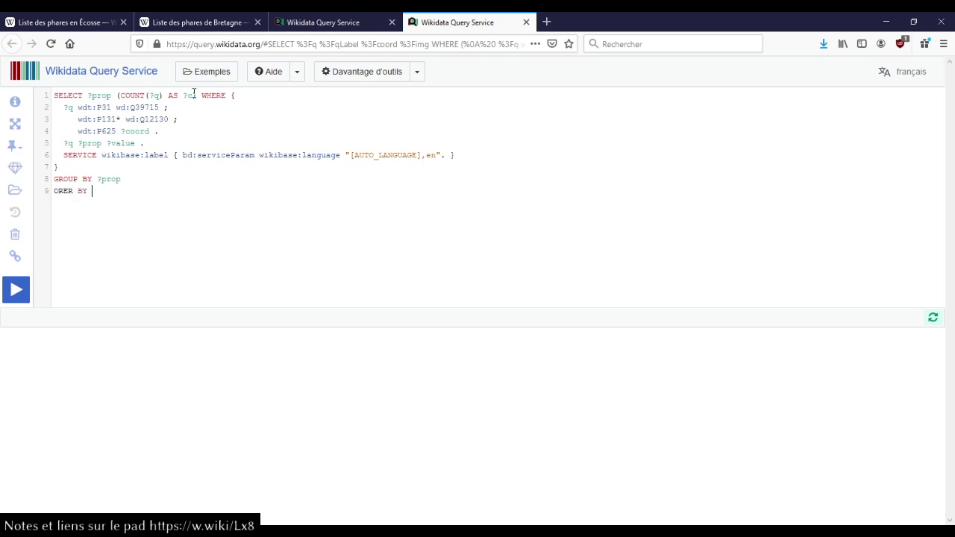
key("Right")
key("Right")
type("D")
key("End")
type("?c")
key("Escape")
key("ctrl+Return")
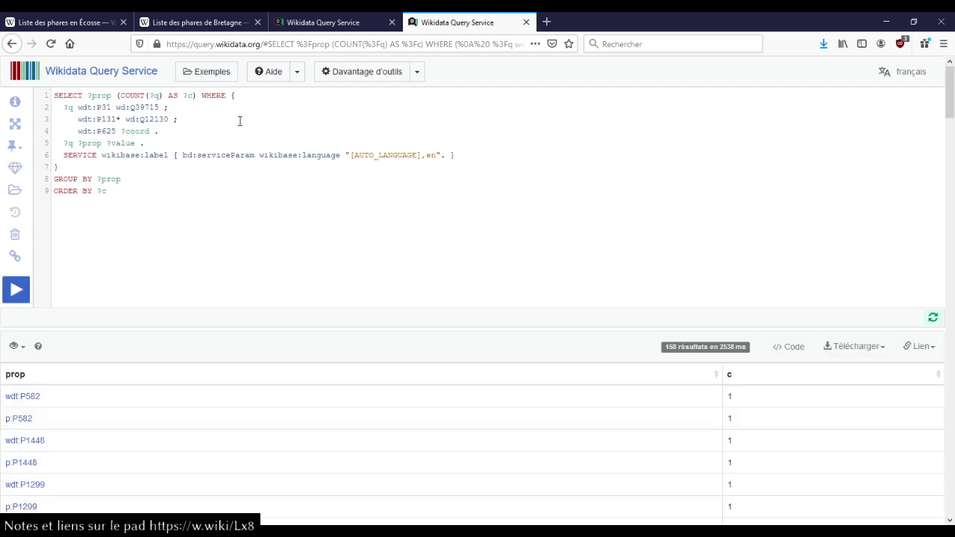
Step: Change the sort order of the query to DESC(?c) and run it again
left_click(784, 377)
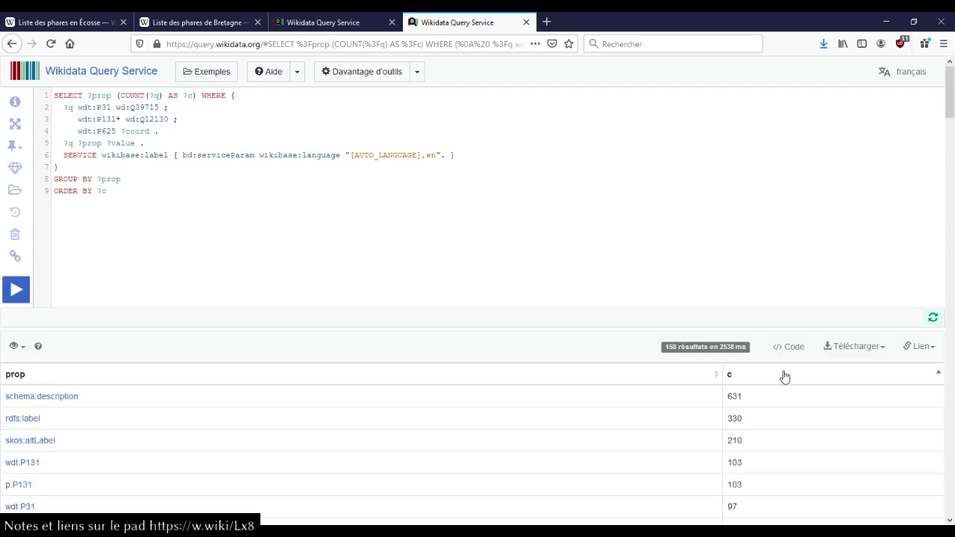
left_click(100, 192)
type("DESC5")
key("BackSpace")
type("(")
key("End")
type(")")
key("ctrl+Return")
Step: Delete the wdt:P625 ?coord line from the query and end the wdt:P131* line with a period
left_click(172, 118)
key("shift+Down")
key("Delete")
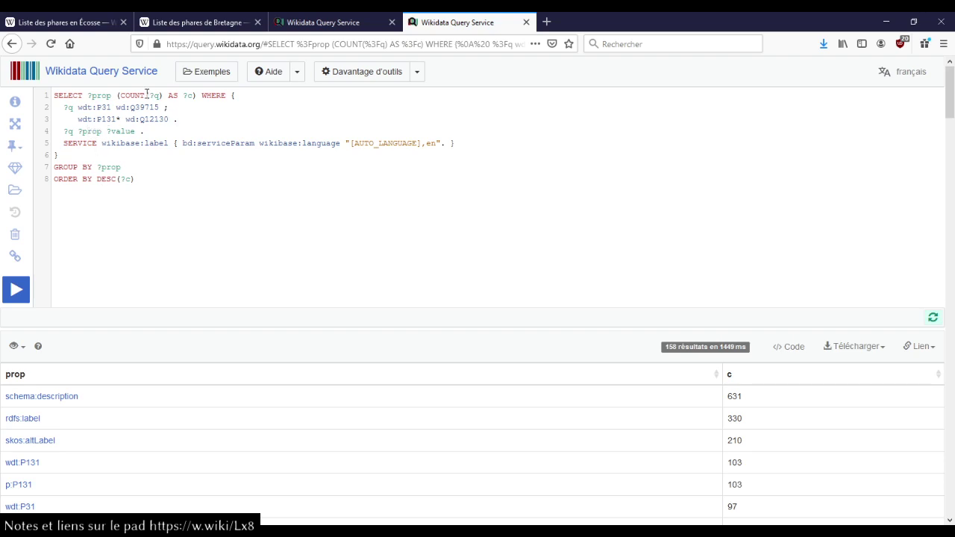
left_click(143, 167)
left_click(353, 218)
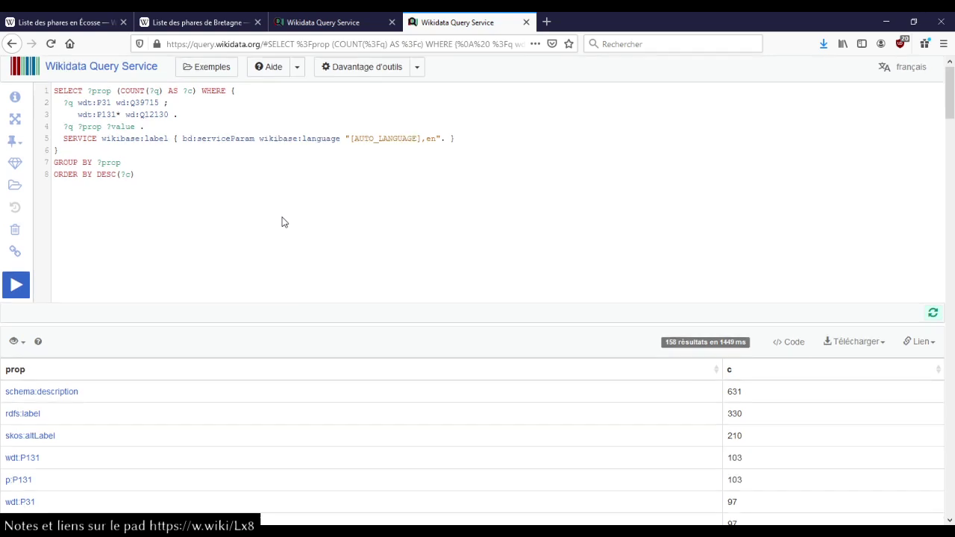
Step: Examine the list of properties used on Brittany's lighthouses and their counts, from the most to the least frequent
scroll(282, 222, "down", 1)
scroll(283, 220, "down", 3)
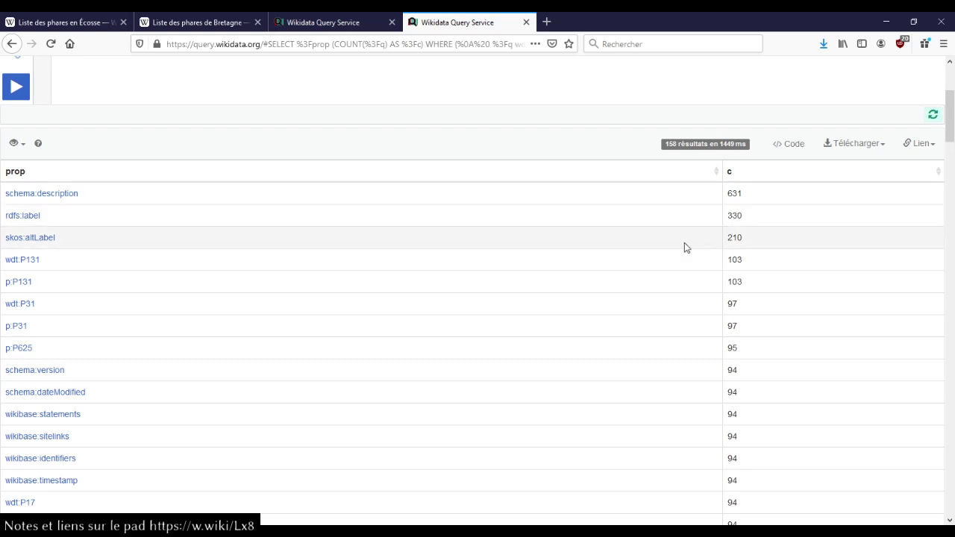
scroll(567, 238, "down", 1)
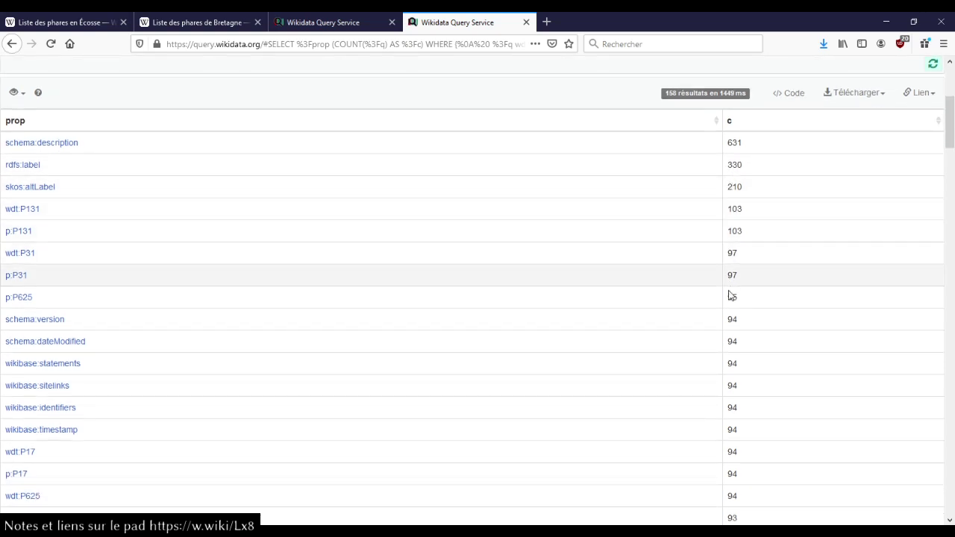
scroll(733, 297, "down", 1)
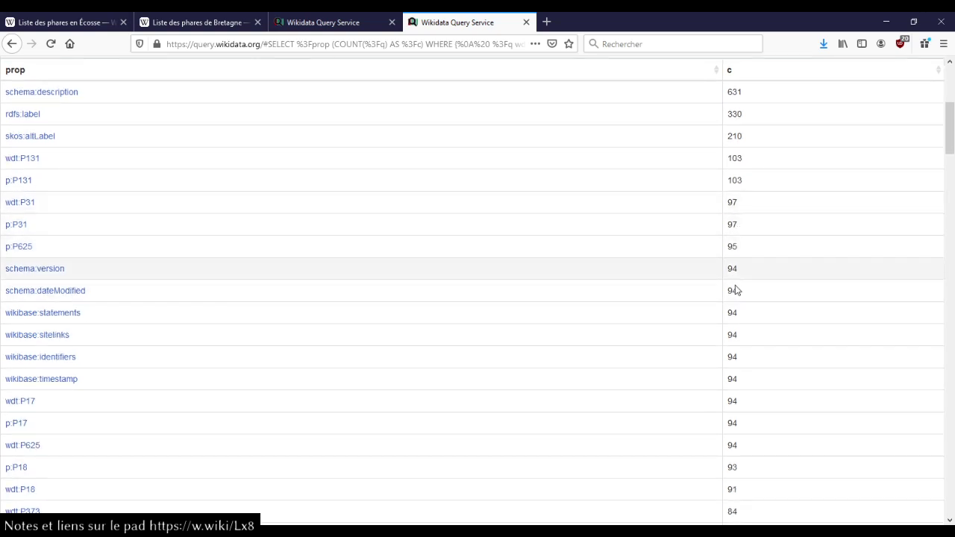
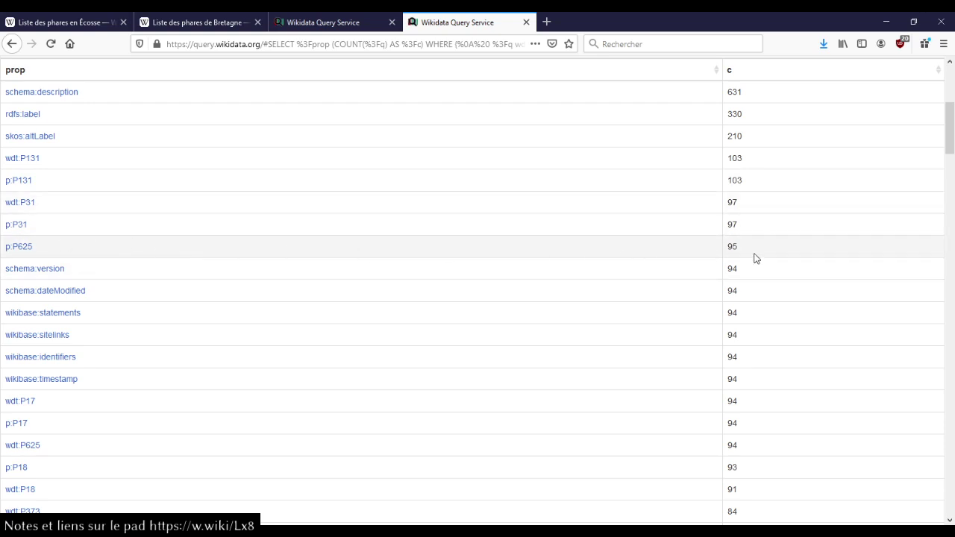
scroll(736, 259, "down", 3)
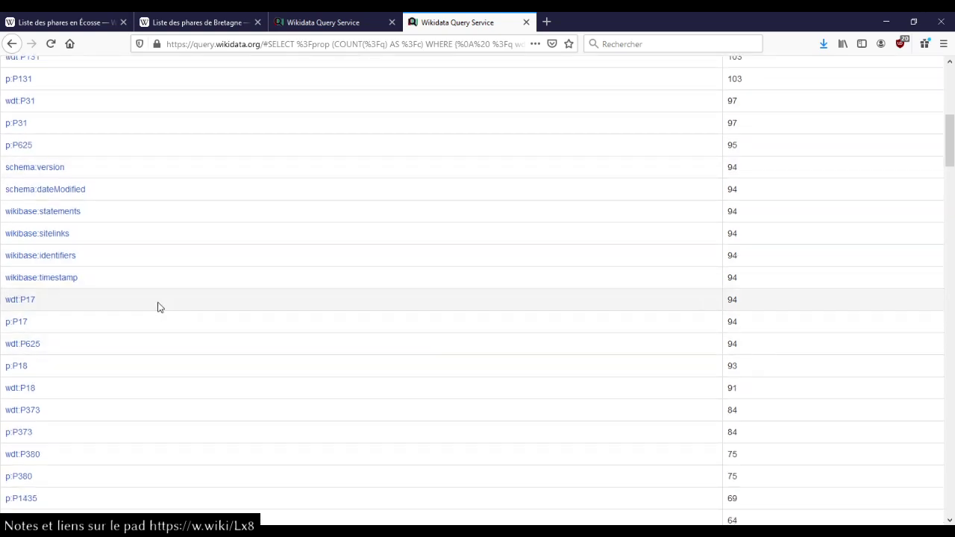
scroll(564, 326, "down", 15)
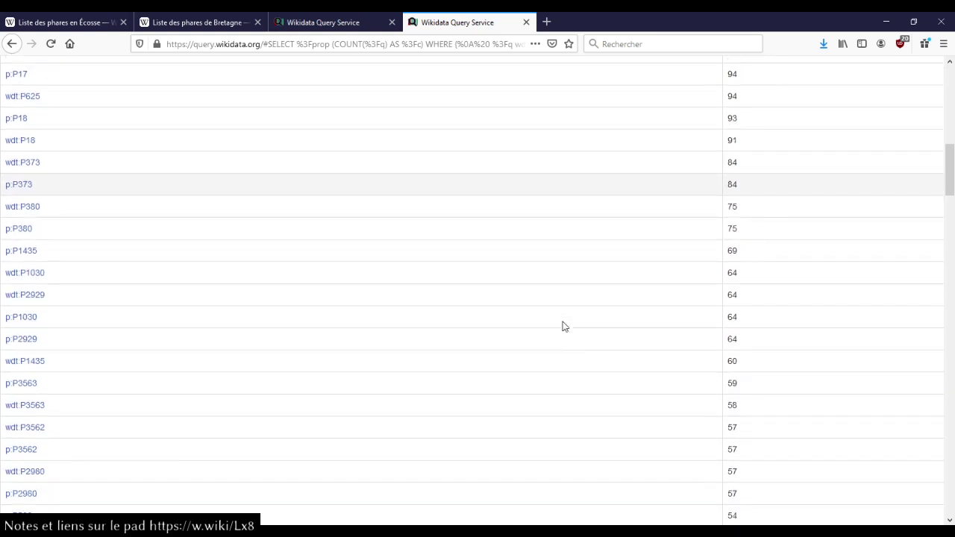
scroll(563, 326, "down", 17)
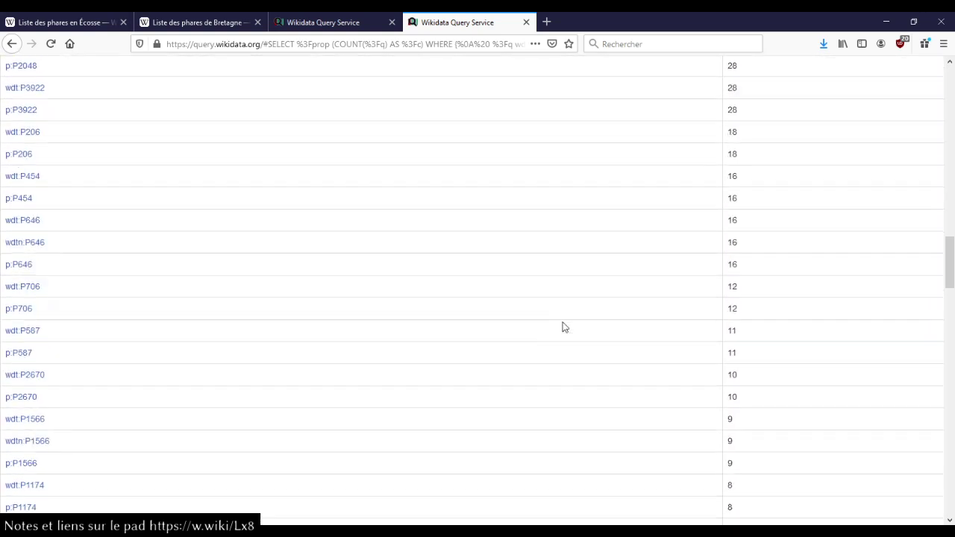
scroll(297, 419, "down", 7)
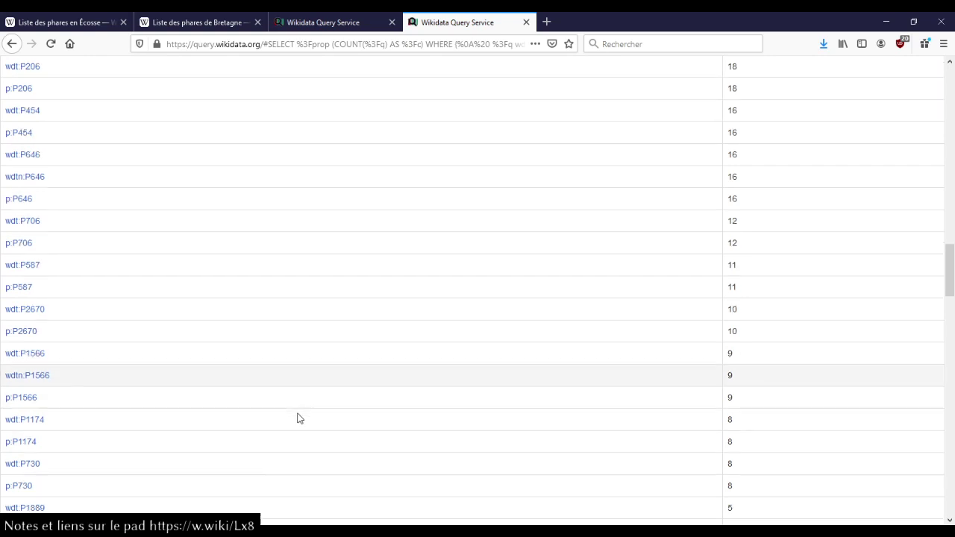
scroll(297, 418, "down", 7)
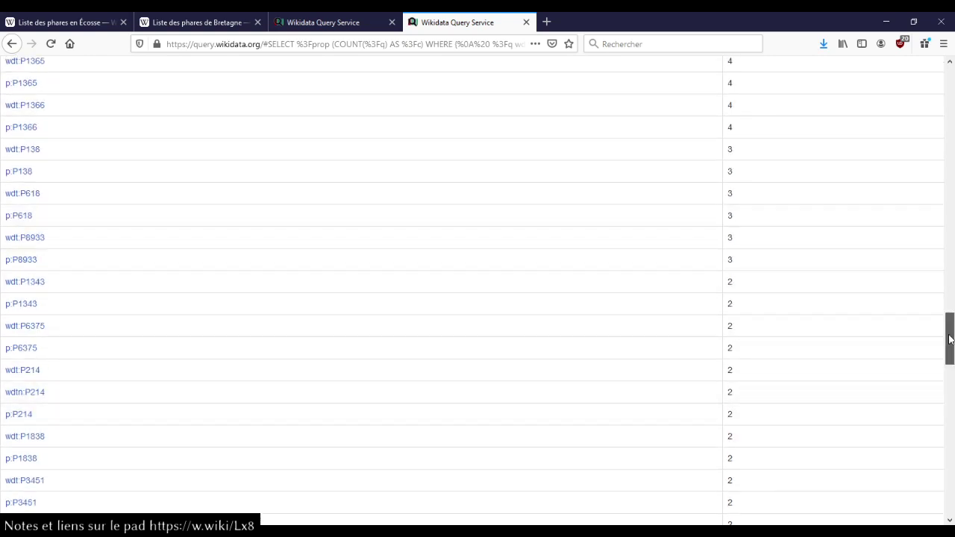
Step: Add the line ?p wikibase:claim ?prop . below the ?q ?prop ?value line of the query and run it
left_click_drag(951, 337, 937, 252)
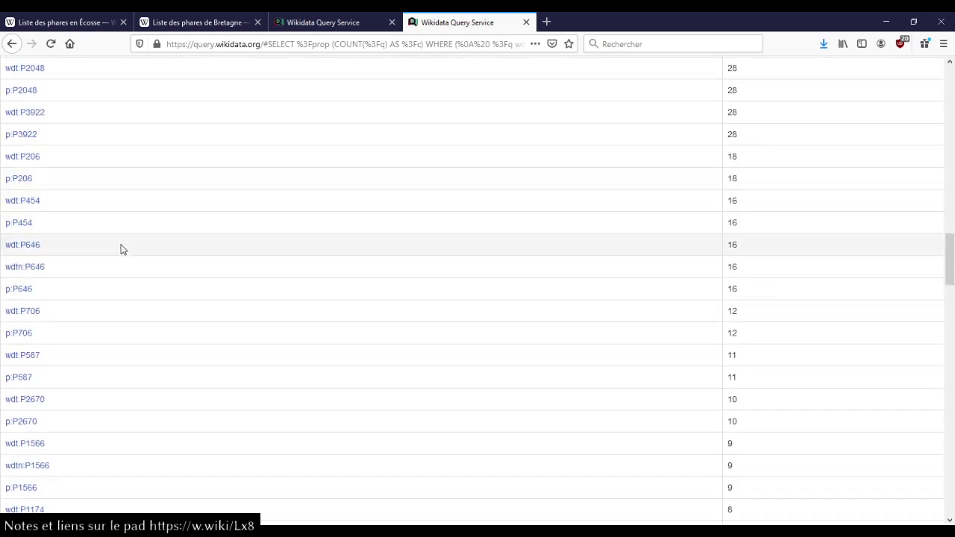
scroll(115, 292, "up", 20)
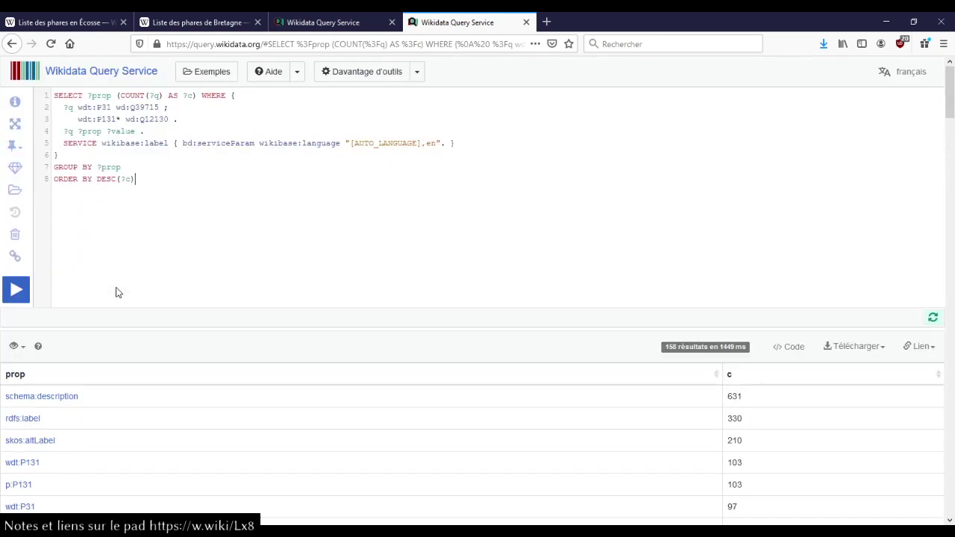
double_click(91, 132)
left_click(170, 130)
key("Return")
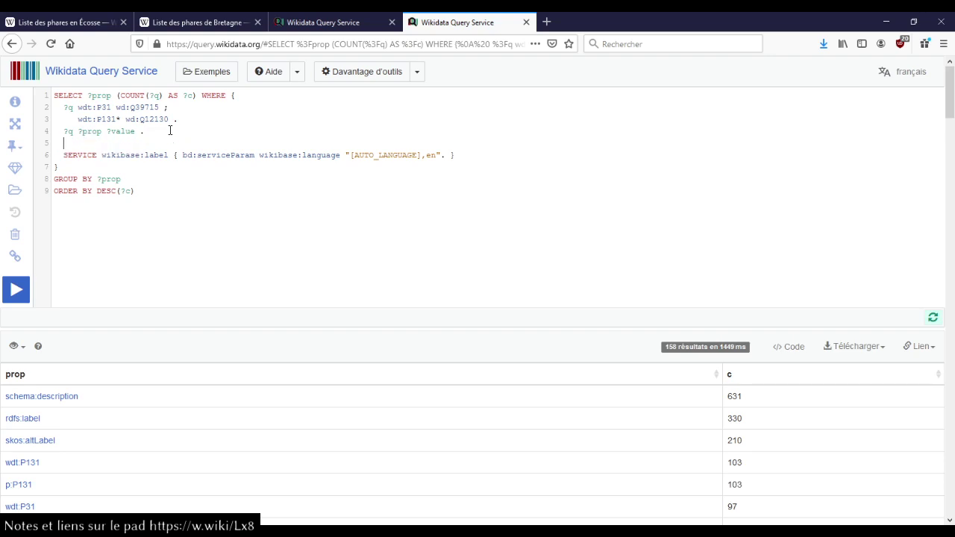
type("?prop")
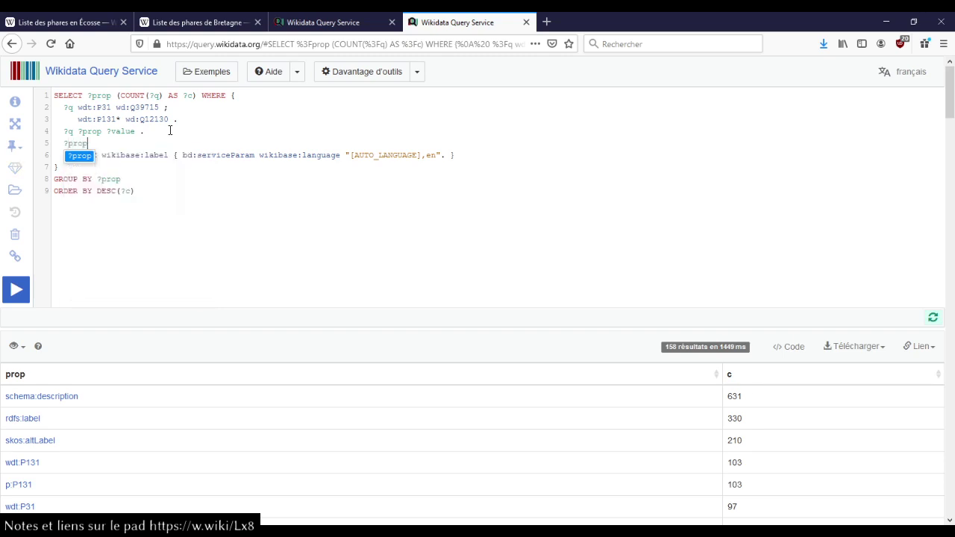
key("BackSpace")
key("BackSpace")
key("BackSpace")
type("wi")
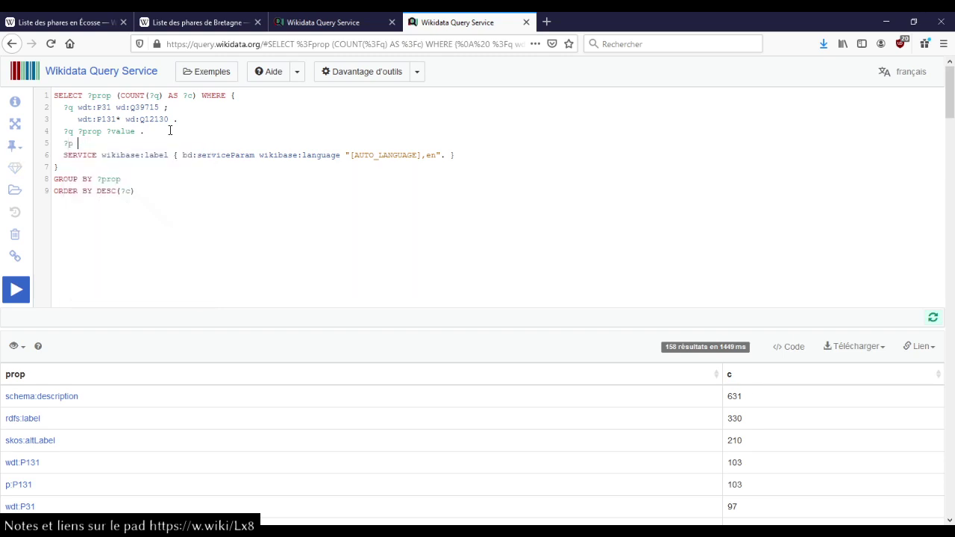
type("kibase:")
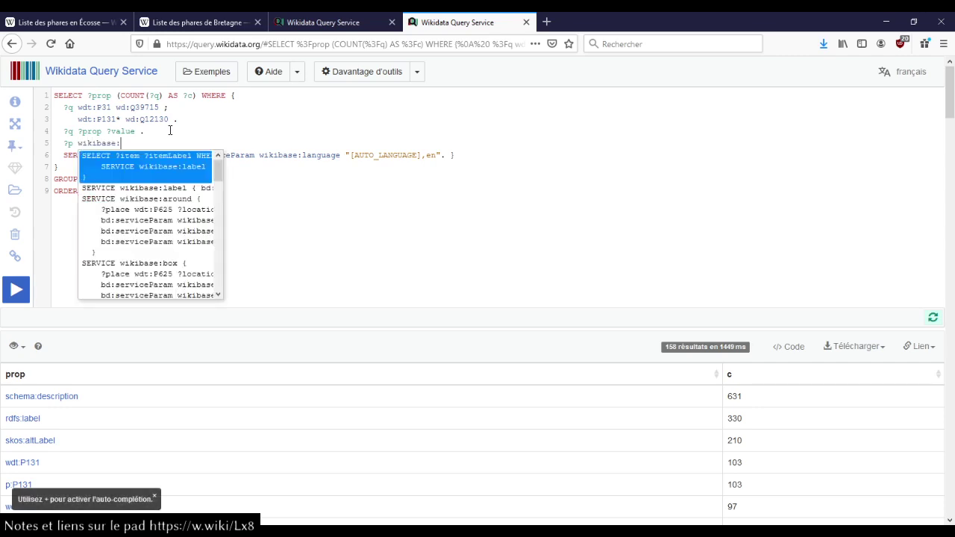
type("cla")
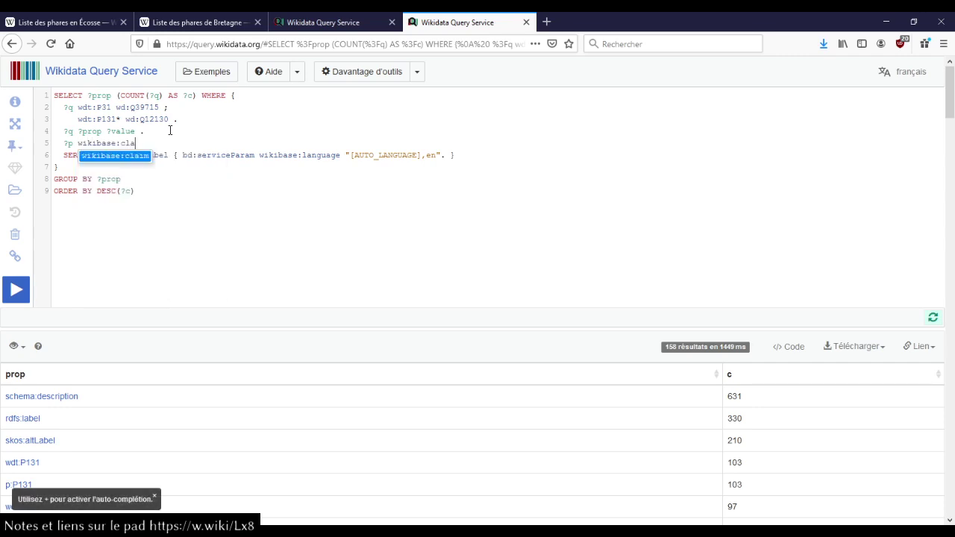
type("im ?")
key("Return")
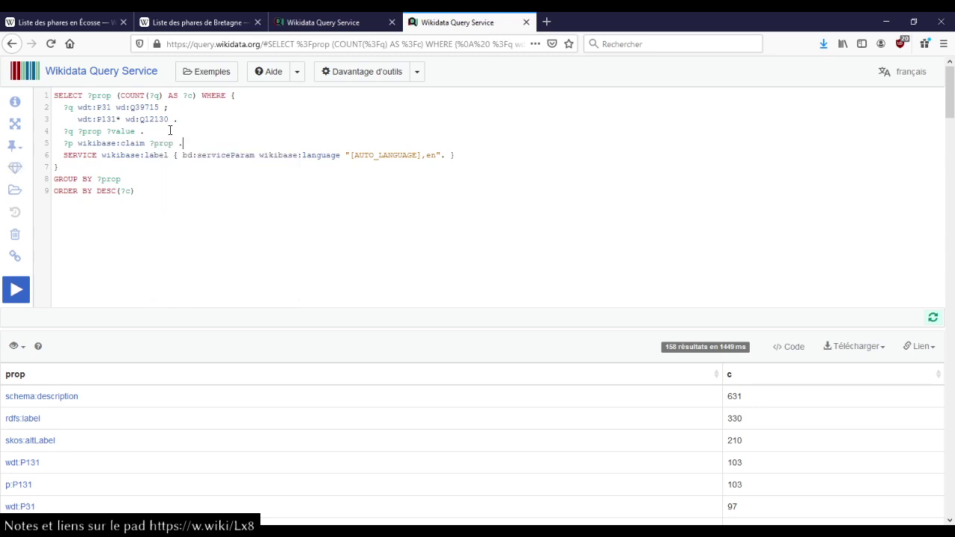
key("ctrl+Return")
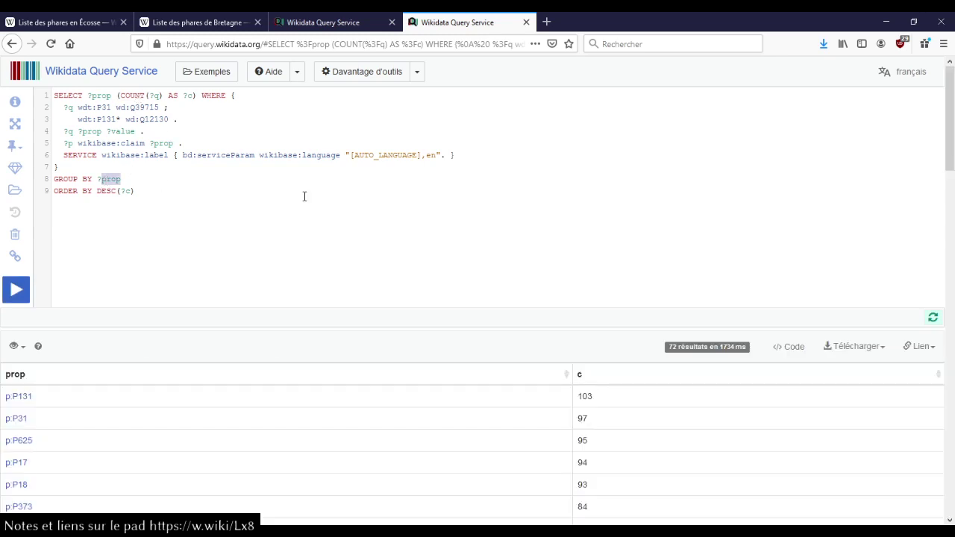
Step: Replace ?prop with ?p in the query's GROUP BY and SELECT lines and run it again
type("p")
double_click(97, 95)
type("p")
key("ctrl+Return")
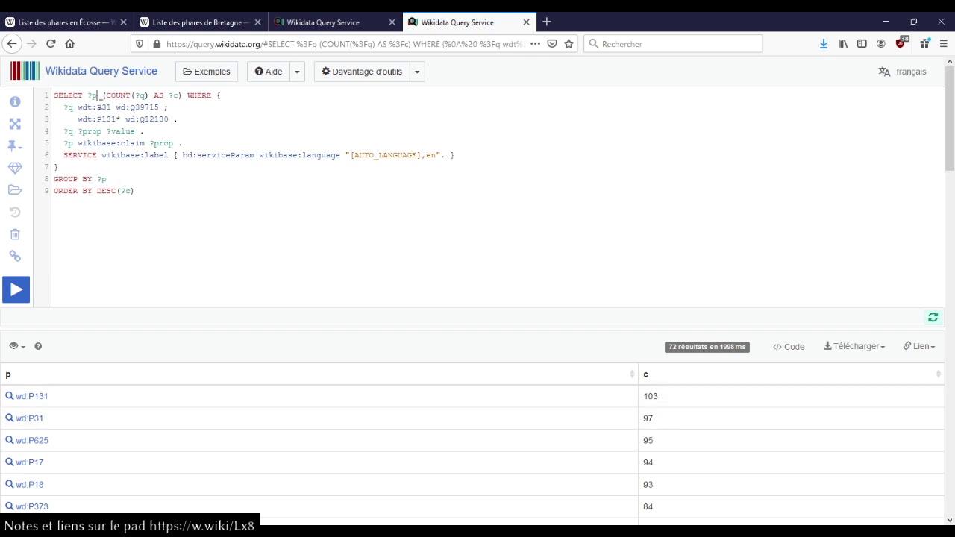
Step: Add ?pLabel after ?p in both the SELECT and GROUP BY lines and run the query
type("?pLa")
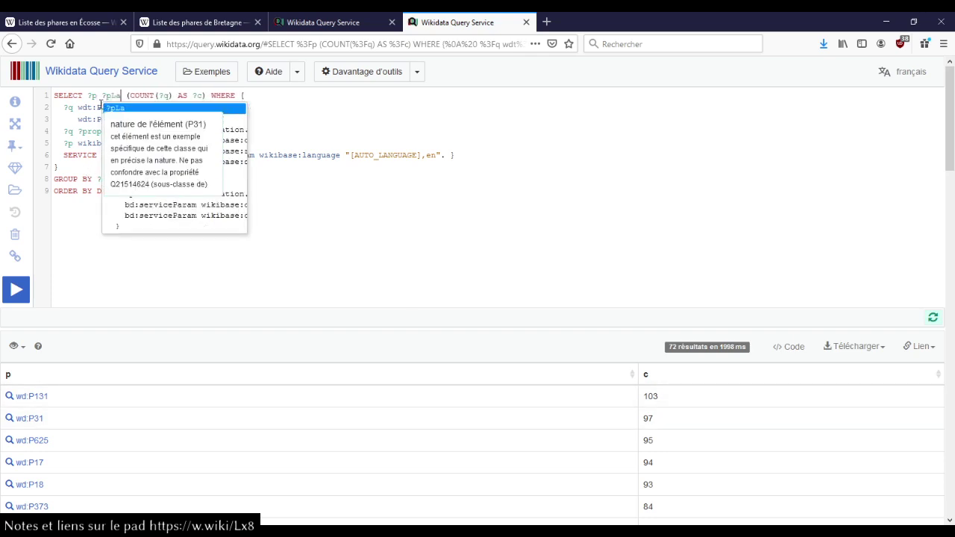
type("bel")
key("Escape")
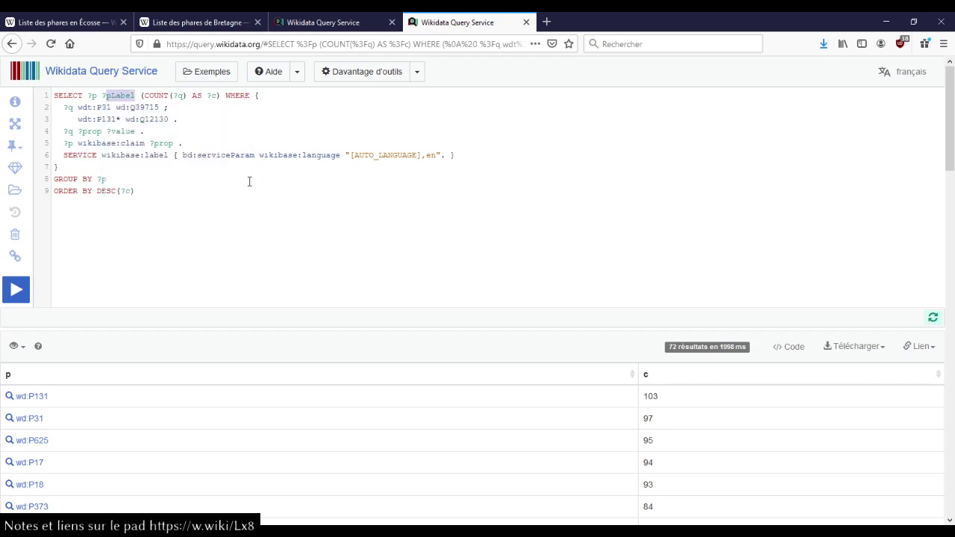
key("ctrl+End")
type("?pLabel")
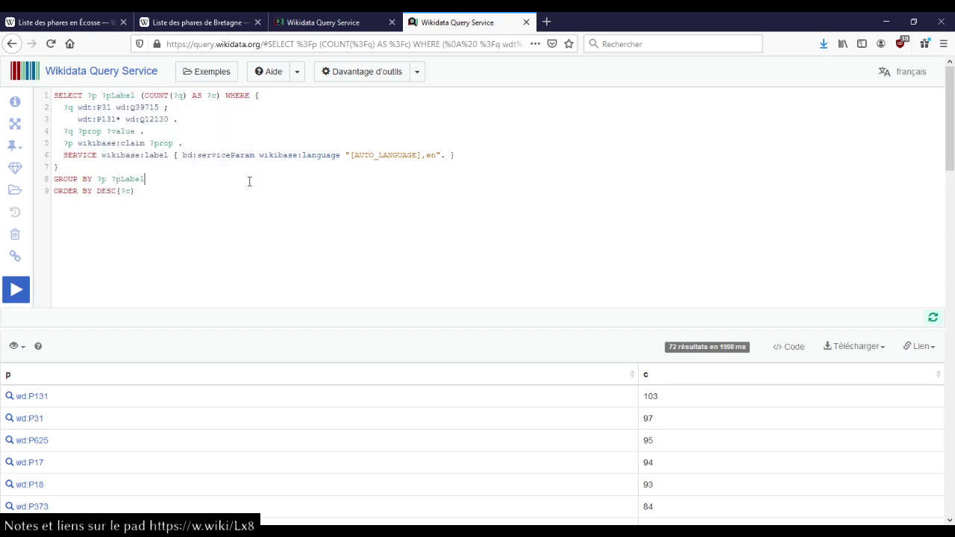
key("ctrl+Return")
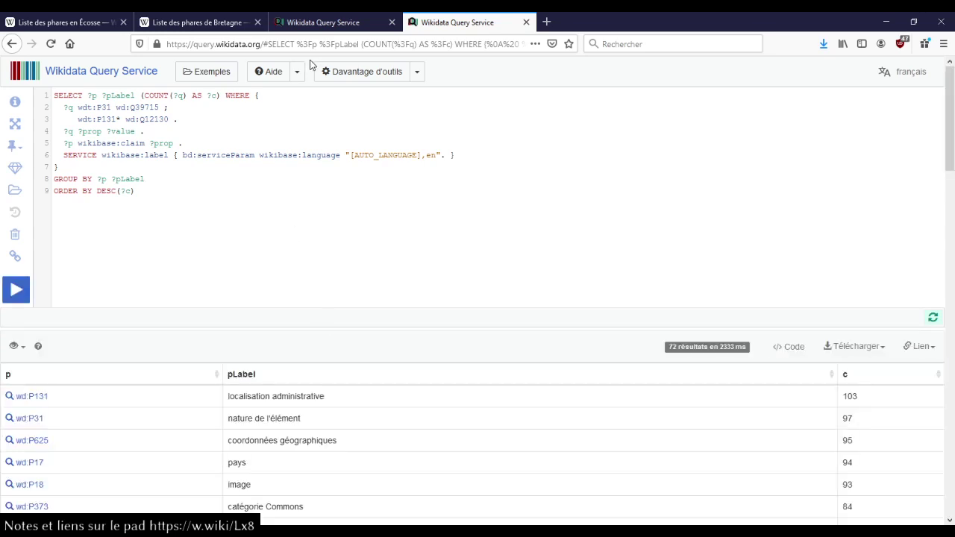
Step: Generate the short URL of the query and select its full text for copying
left_click(14, 261)
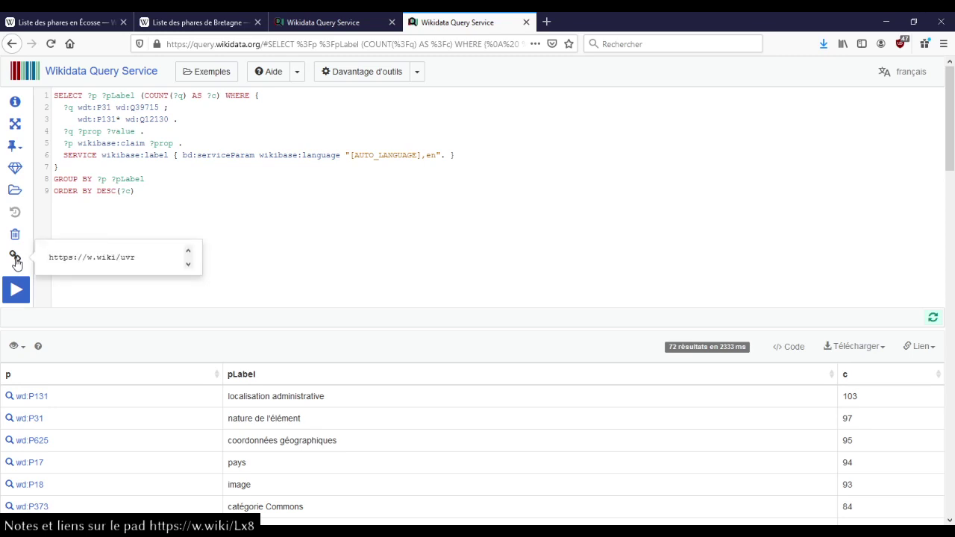
left_click_drag(136, 257, 46, 266)
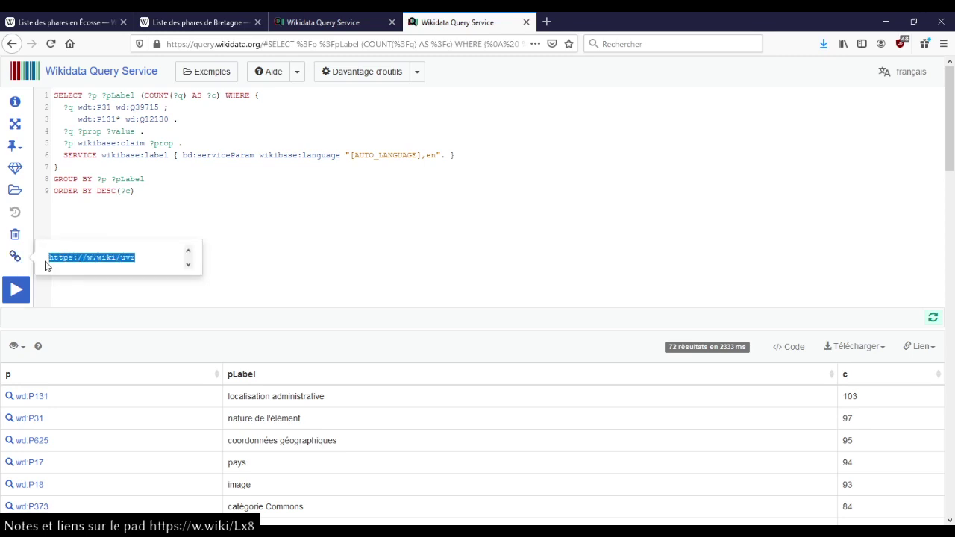
left_click(276, 356)
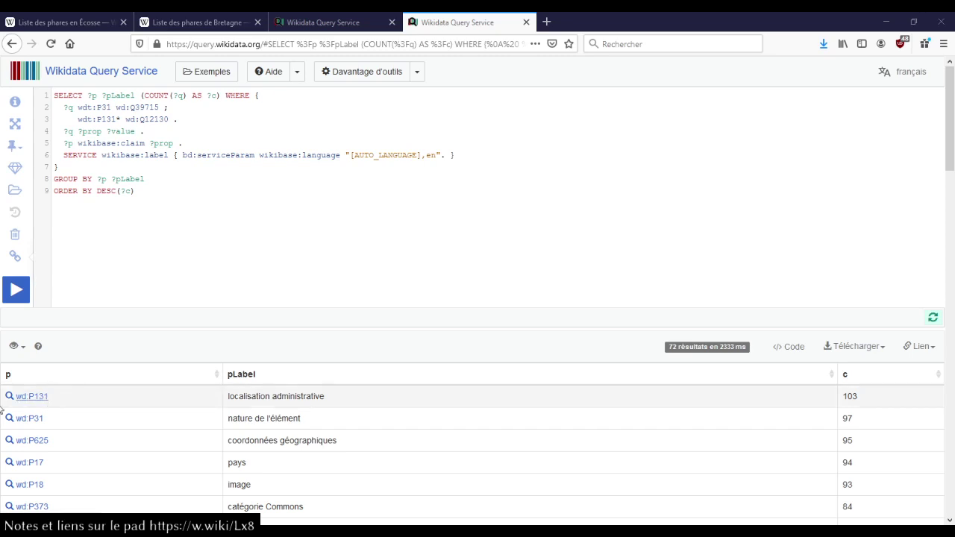
Step: Examine the counts of the most used properties, from localisation administrative down to identifiant Mérimée
scroll(462, 264, "down", 3)
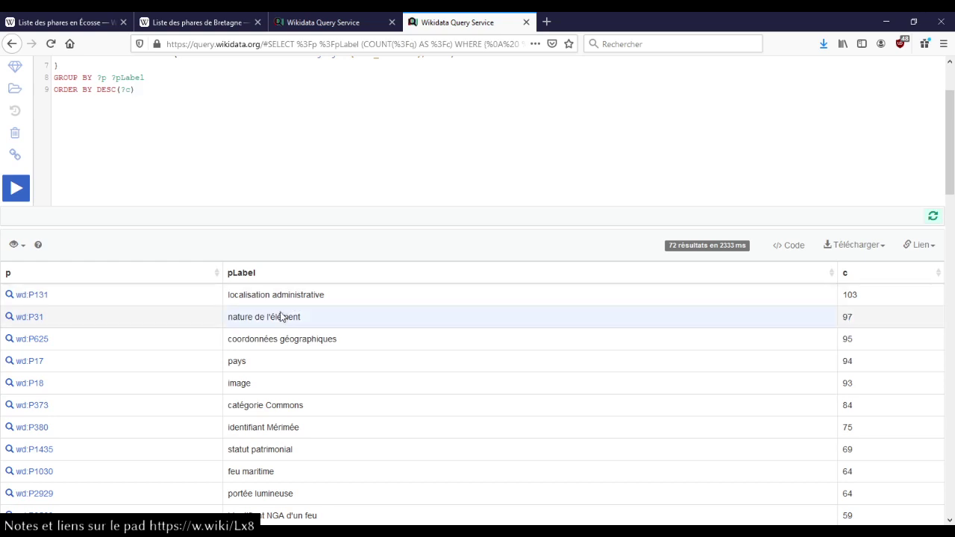
left_click_drag(230, 295, 344, 298)
left_click(343, 299)
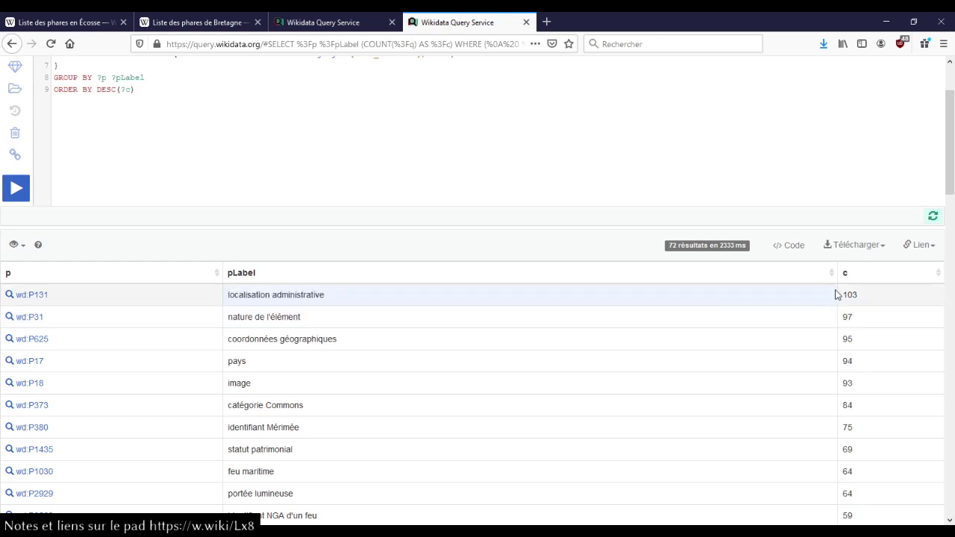
left_click_drag(841, 296, 866, 297)
scroll(447, 308, "down", 3)
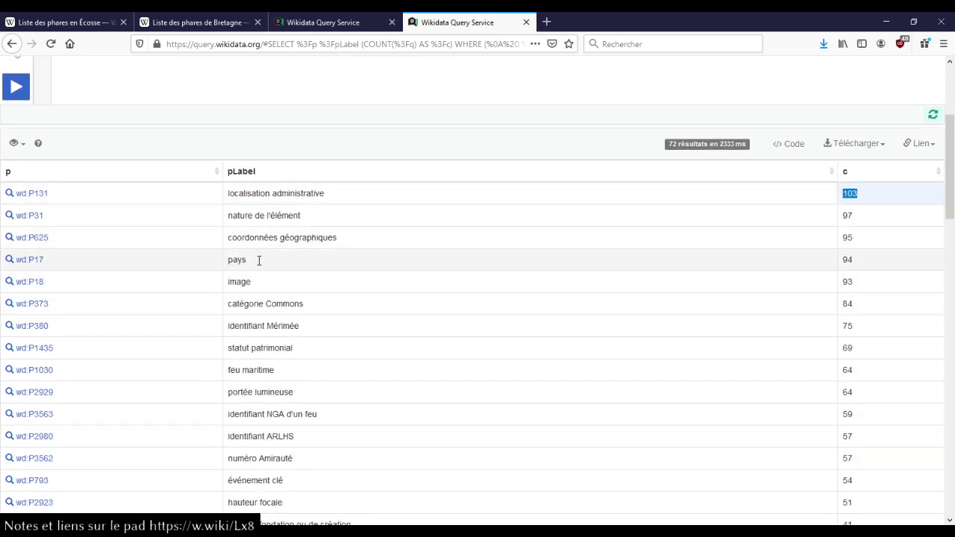
double_click(848, 259)
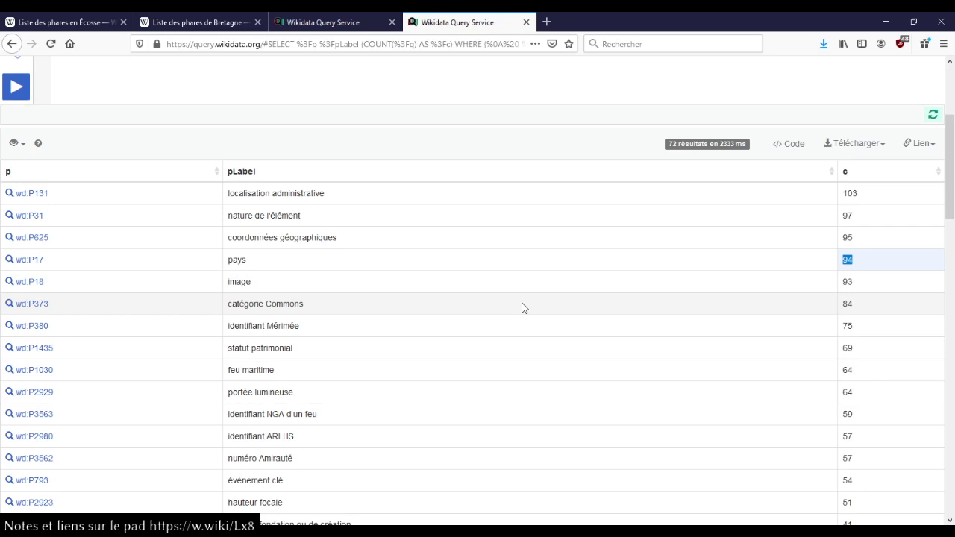
left_click(857, 282)
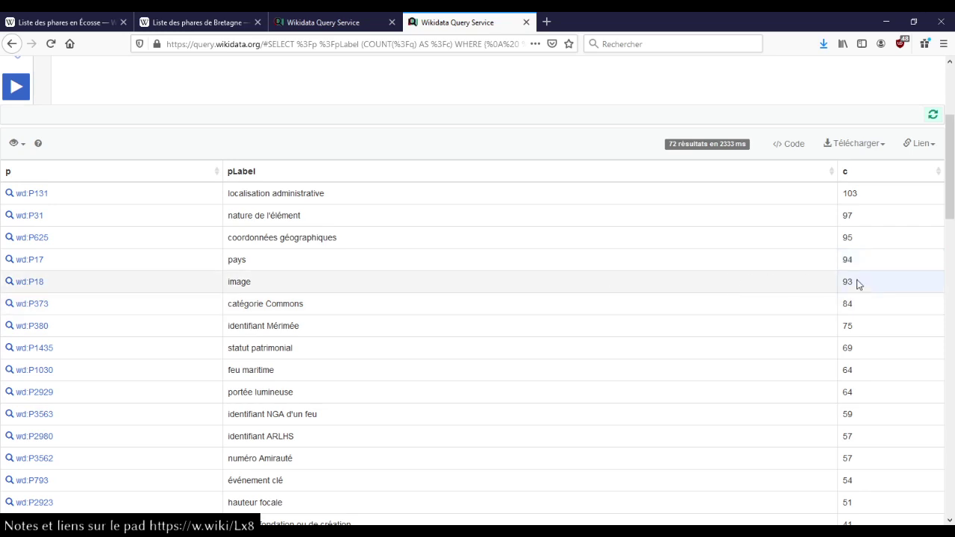
left_click_drag(848, 325, 512, 336)
left_click_drag(873, 330, 625, 329)
left_click(623, 330)
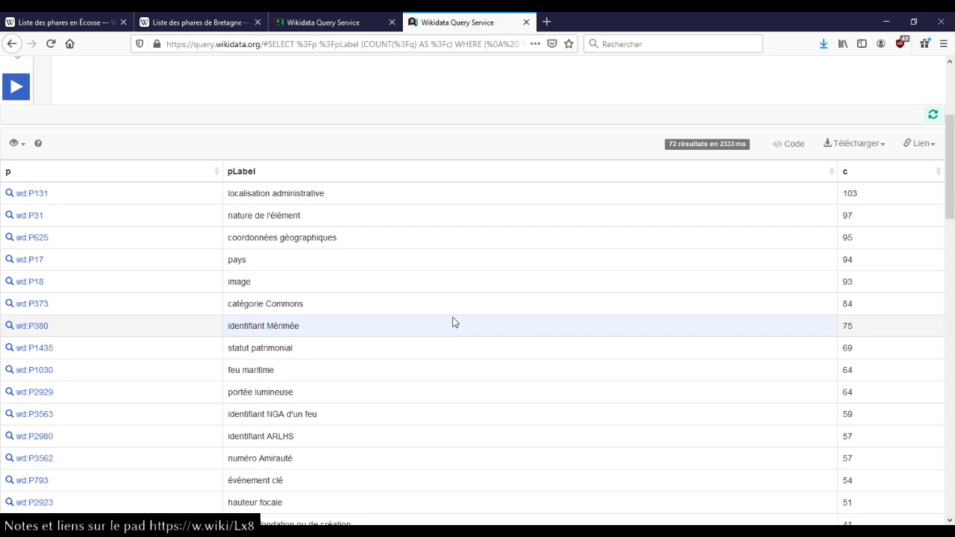
Step: Look up the Eckmühl lighthouse in a new browser tab and open the French Wikipedia article Phare d'Eckmühl
key("ctrl+t")
type("phare ech")
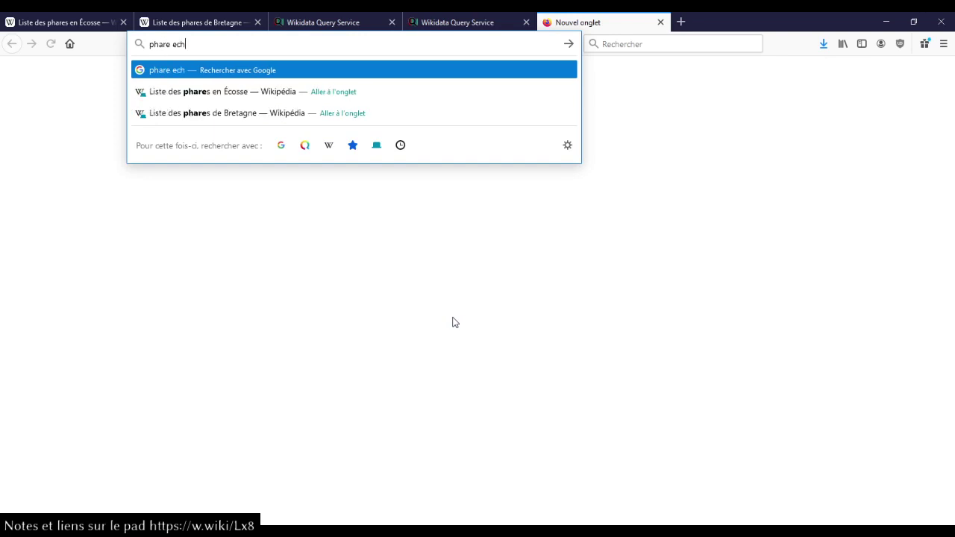
type("kmul")
key("Return")
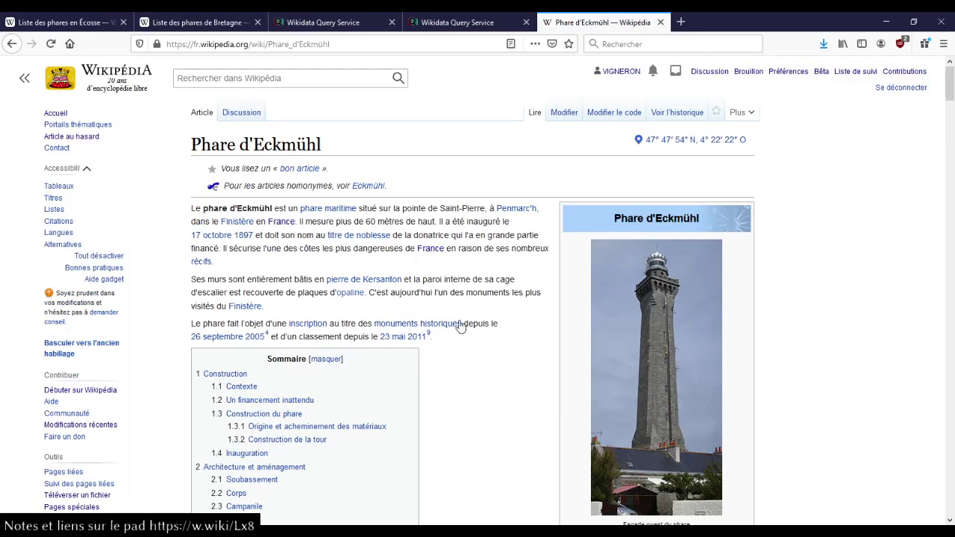
Step: View the Contexte section's photo of the Eckmühl lighthouse and its predecessors on Wikimedia Commons, then close that browser tab
scroll(461, 324, "down", 8)
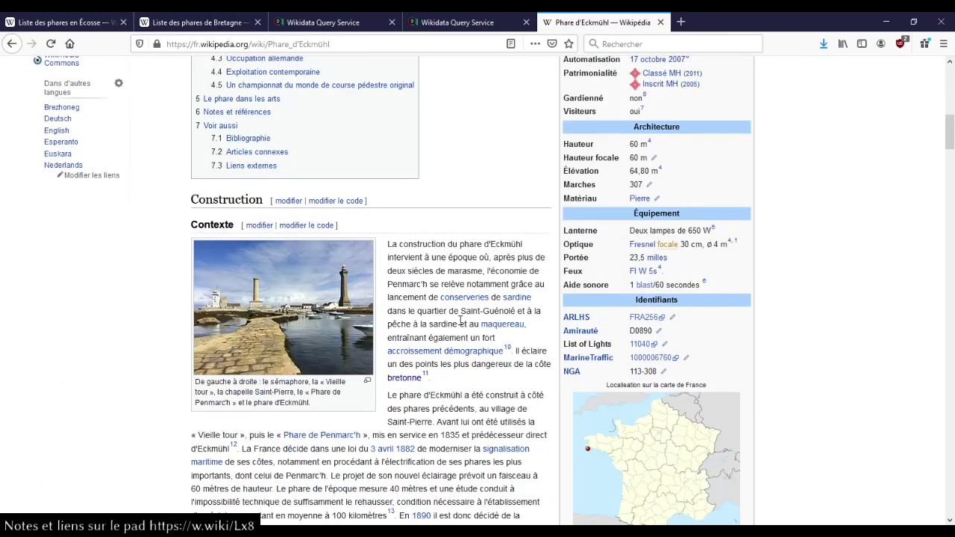
left_click(224, 302)
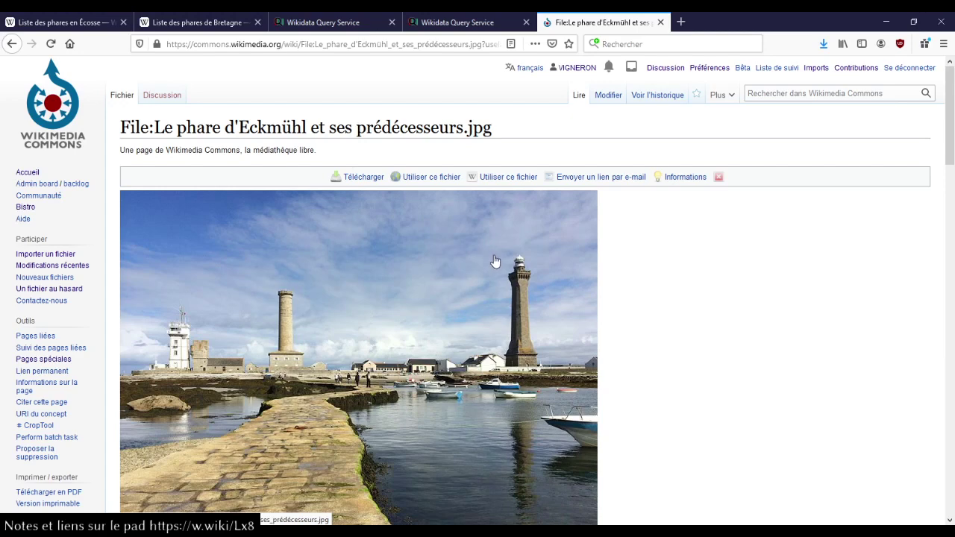
left_click(661, 23)
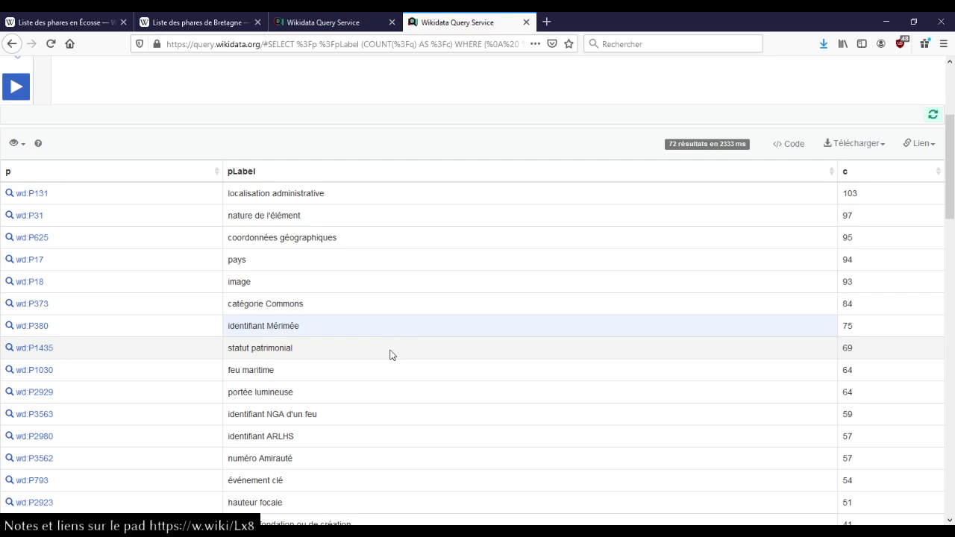
Step: Examine the count for portée lumineuse and the less frequent properties listed below it
left_click_drag(238, 392, 360, 399)
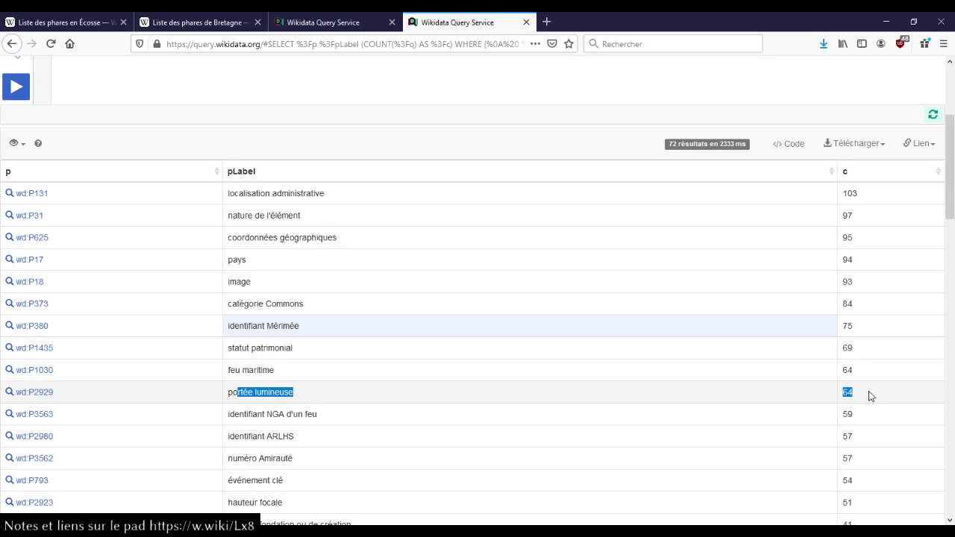
left_click(415, 393)
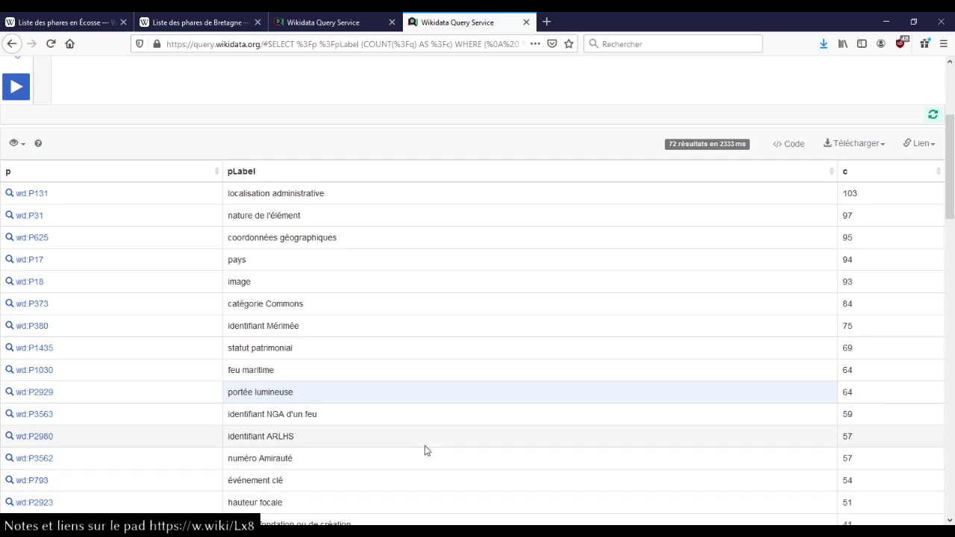
double_click(862, 399)
left_click(685, 392)
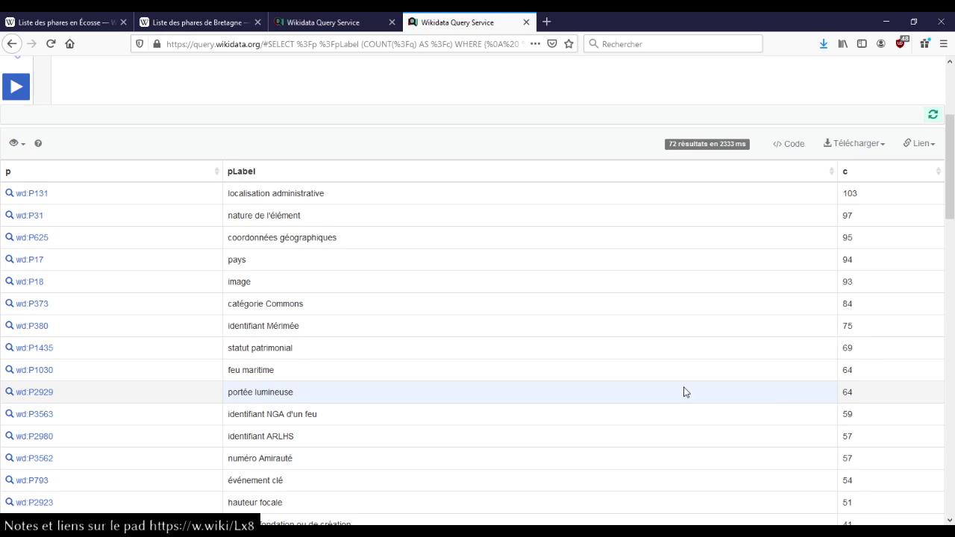
scroll(395, 369, "down", 1)
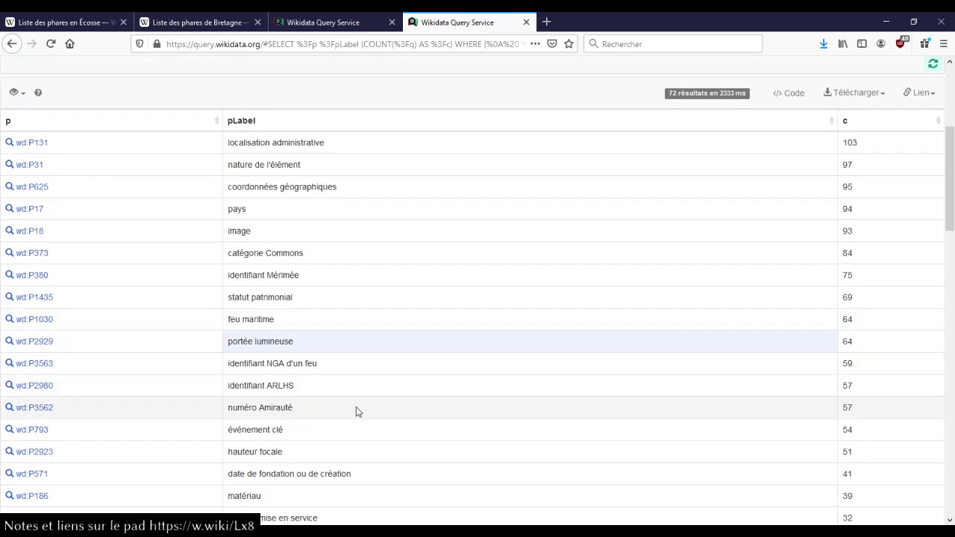
scroll(356, 407, "down", 4)
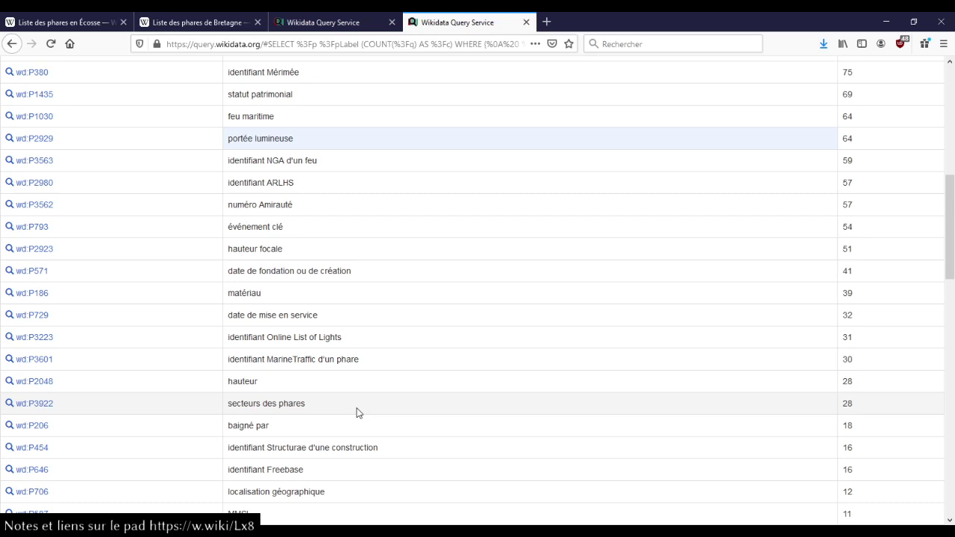
Step: Review the property usage table for the lighthouses, examining the counts for "nommé en référence à" and "altitude"
scroll(356, 412, "up", 7)
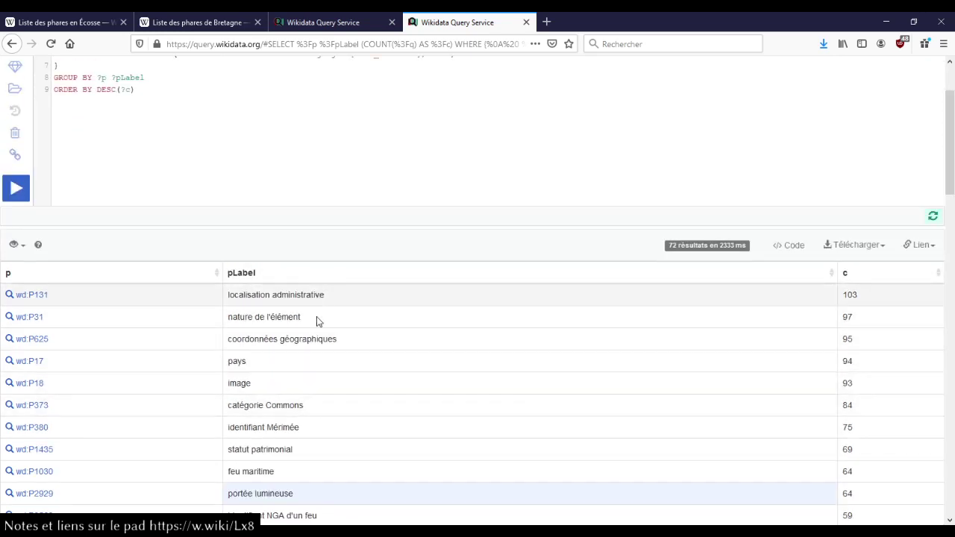
scroll(318, 321, "down", 13)
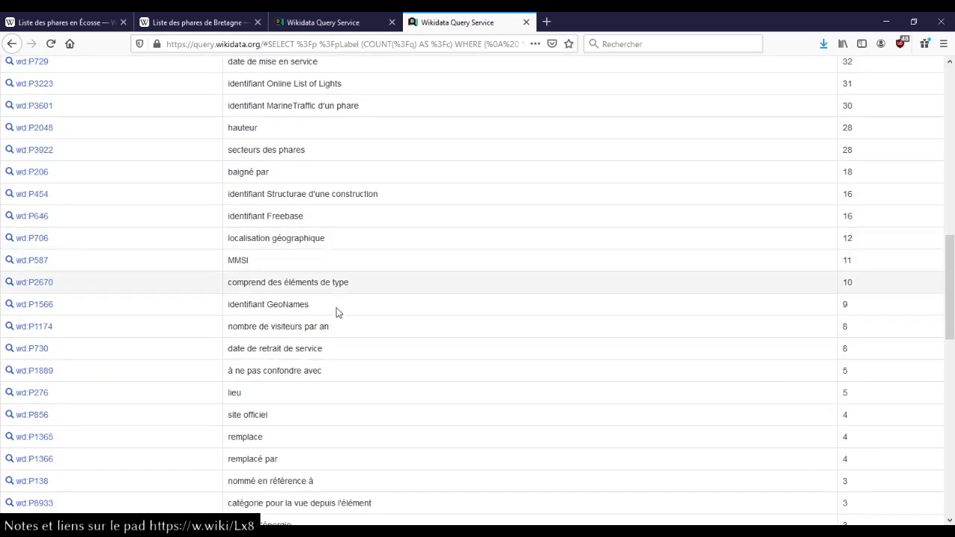
scroll(338, 359, "down", 1)
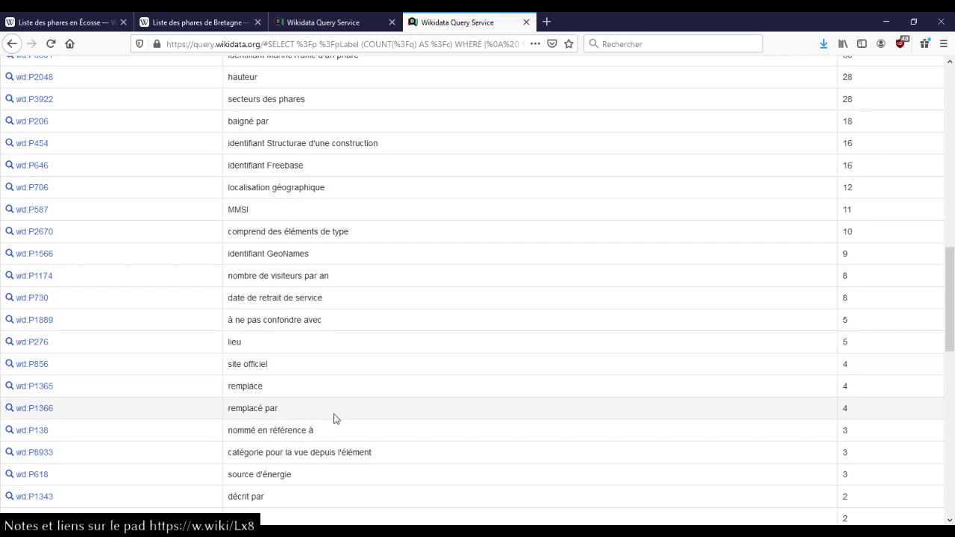
scroll(335, 420, "down", 1)
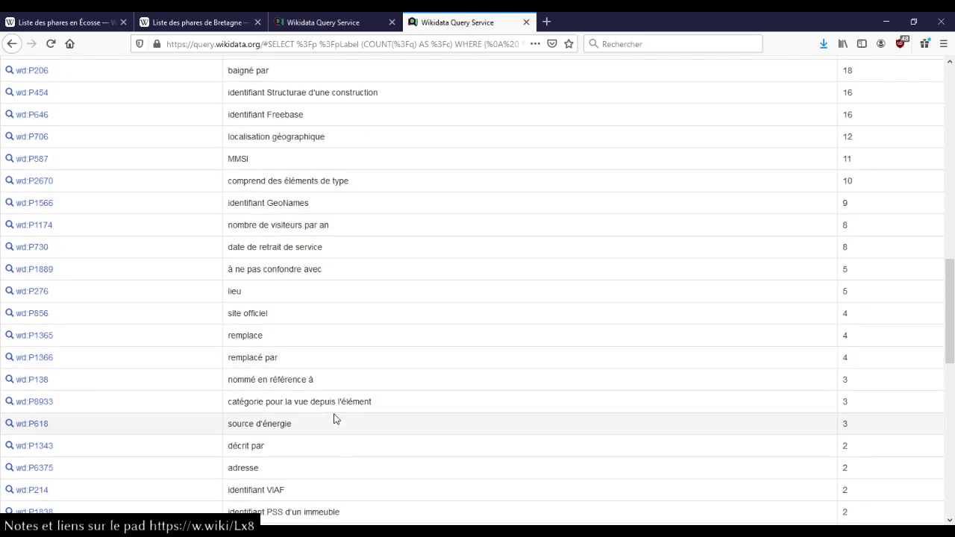
scroll(334, 420, "down", 3)
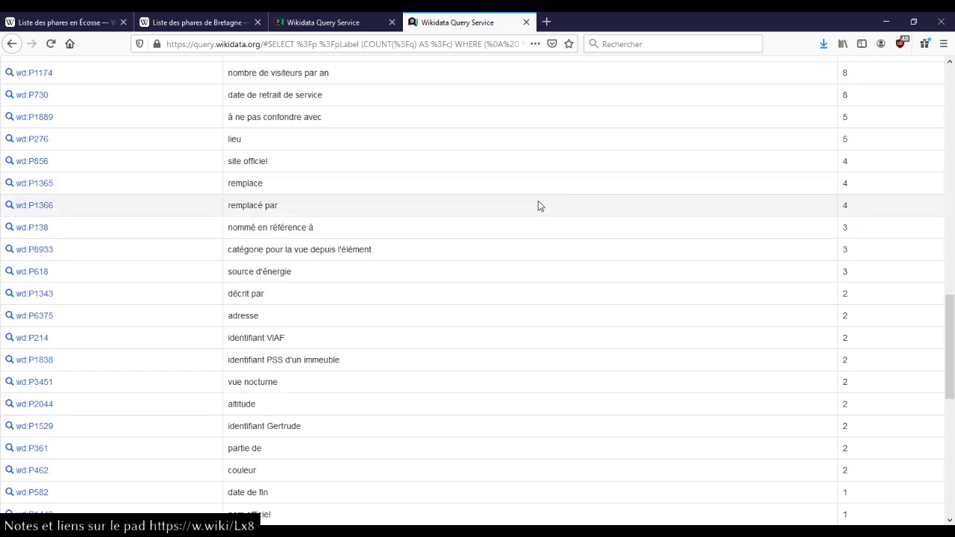
left_click_drag(847, 230, 789, 230)
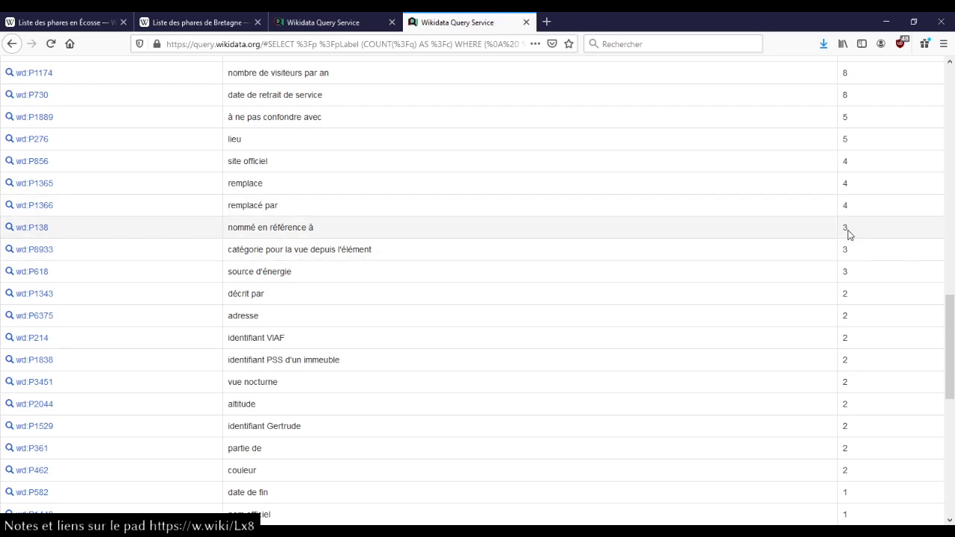
left_click(788, 230)
left_click_drag(325, 235, 237, 228)
left_click(344, 237)
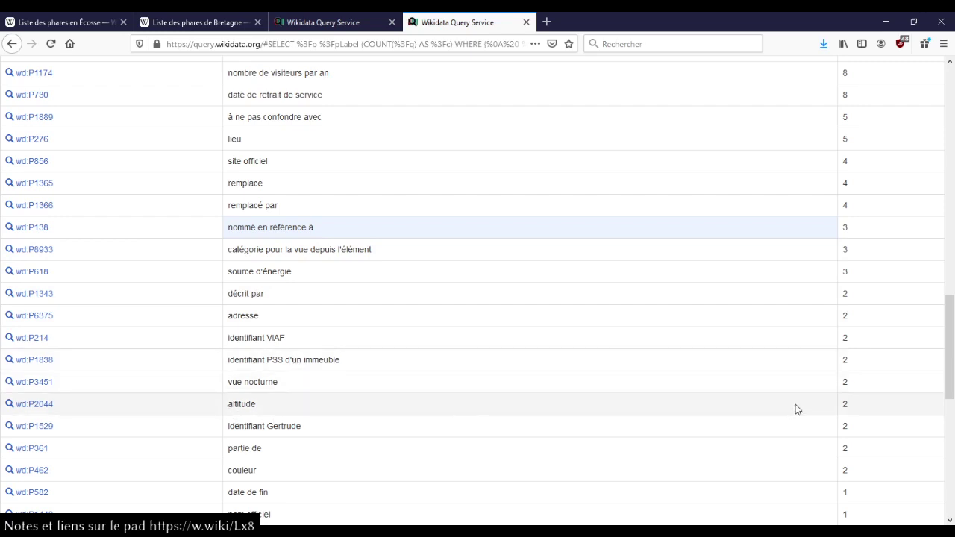
left_click_drag(838, 404, 856, 411)
left_click(743, 409)
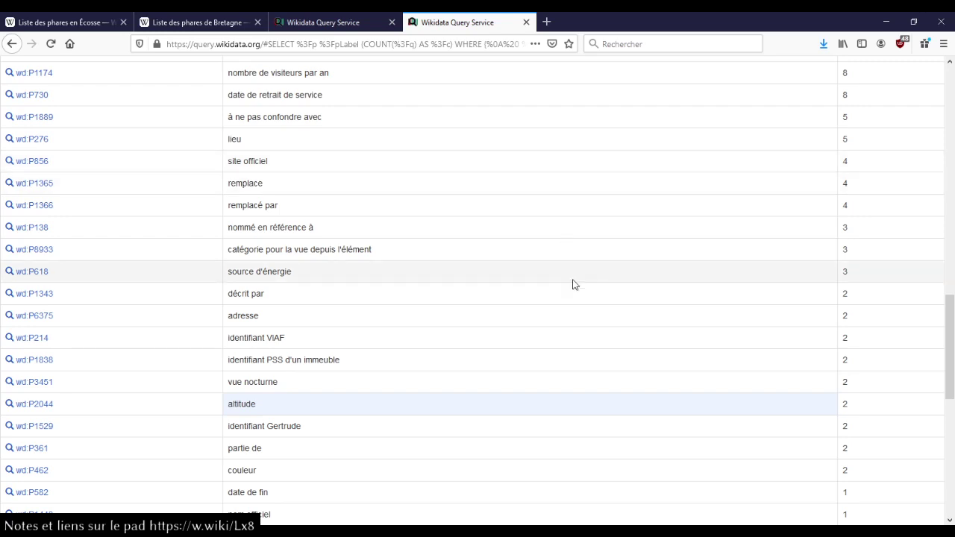
Step: Examine the least-used properties in the results, including couleur, nom officiel, identifiant Google Maps, identifiant petit-patrimoine.com and ingénieur de structure
scroll(575, 284, "down", 3)
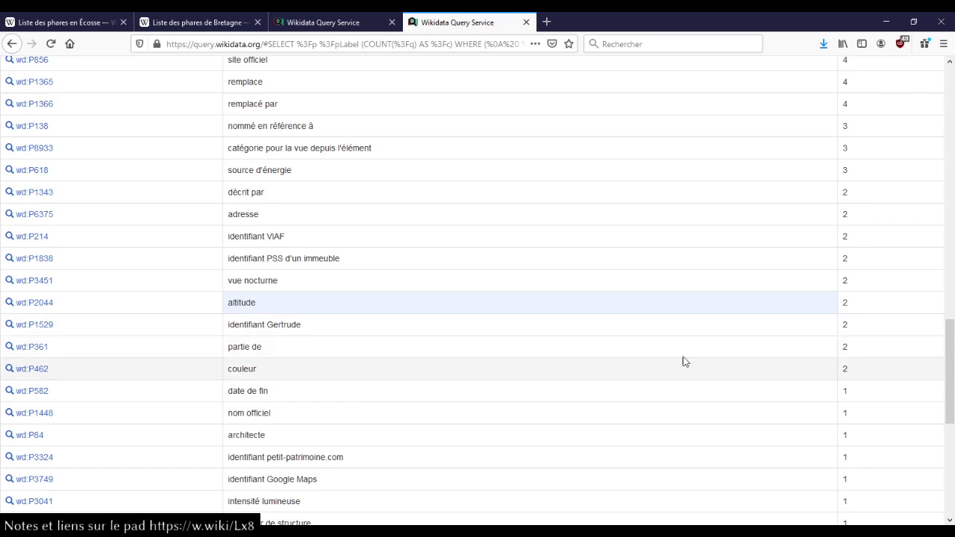
left_click_drag(221, 371, 281, 374)
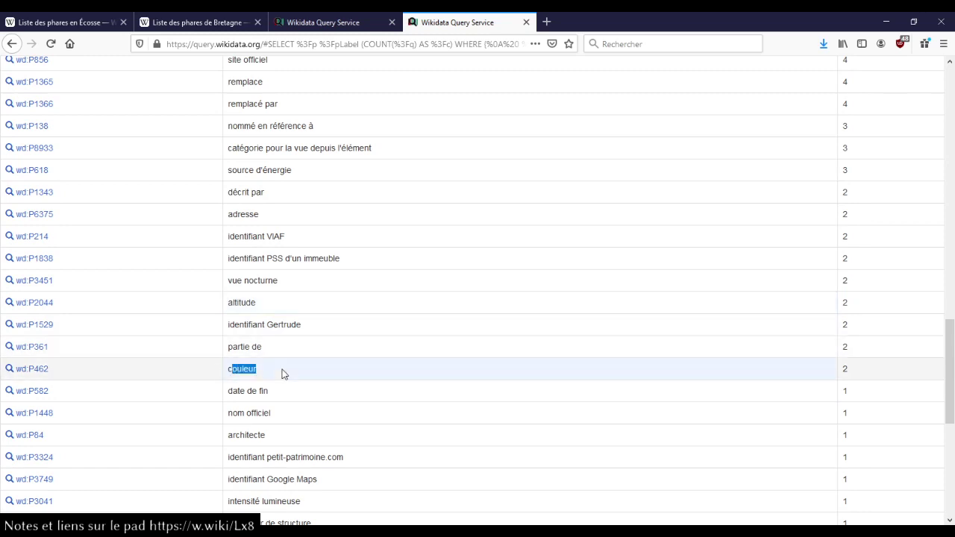
left_click(284, 374)
scroll(281, 373, "down", 1)
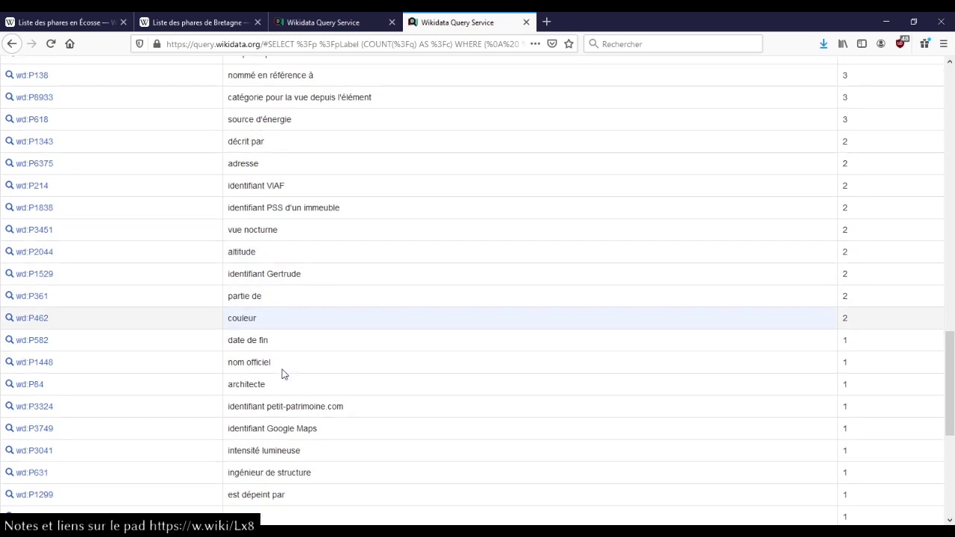
left_click_drag(227, 367, 292, 375)
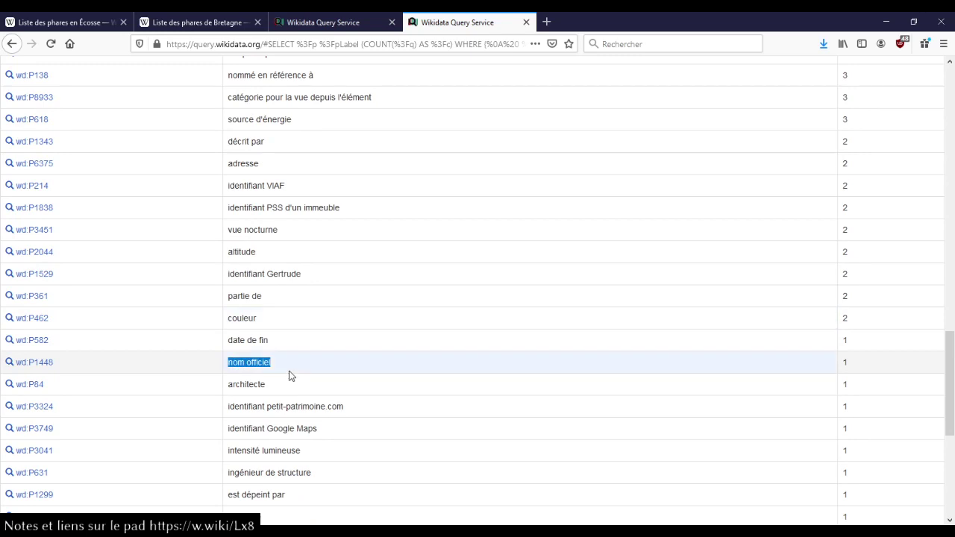
scroll(291, 376, "down", 1)
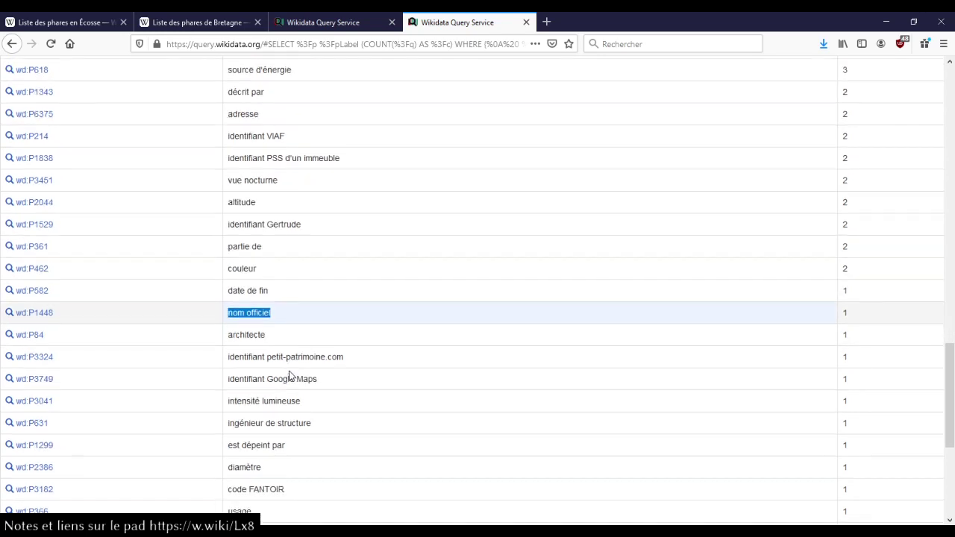
left_click_drag(252, 375, 355, 387)
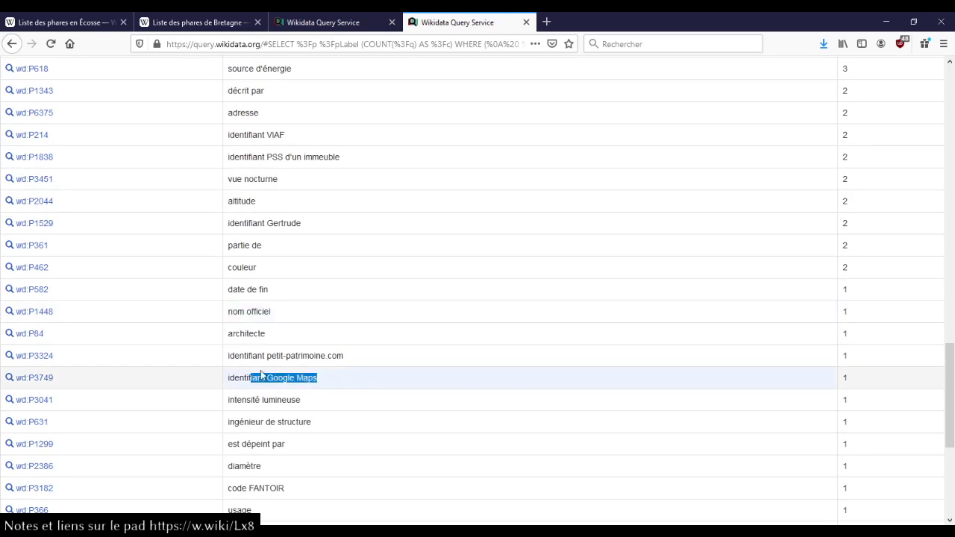
left_click_drag(244, 357, 380, 365)
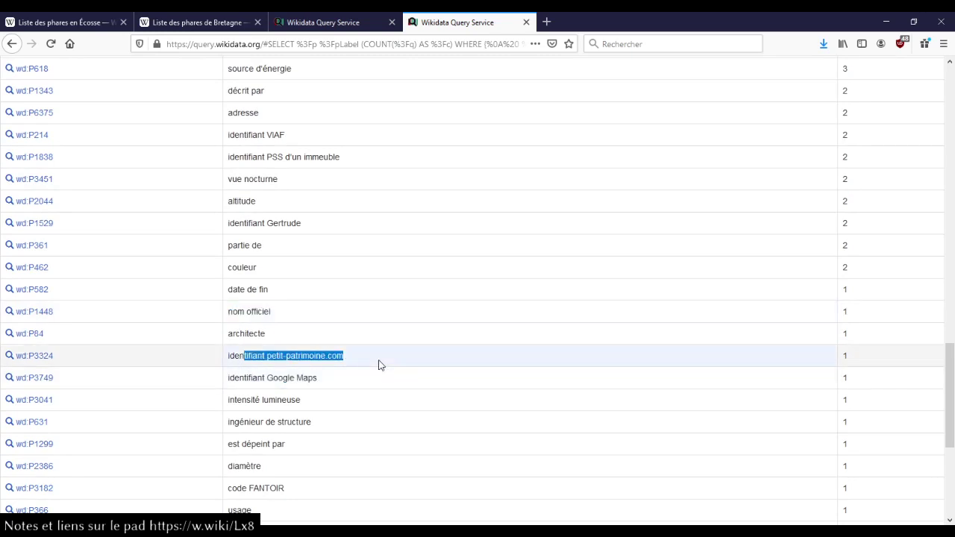
left_click(378, 365)
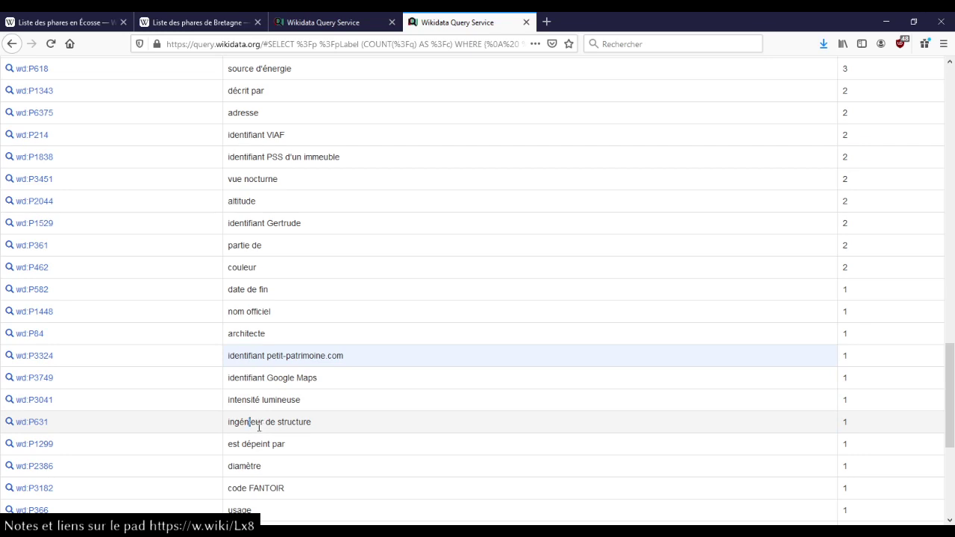
left_click_drag(250, 422, 345, 433)
scroll(345, 433, "down", 5)
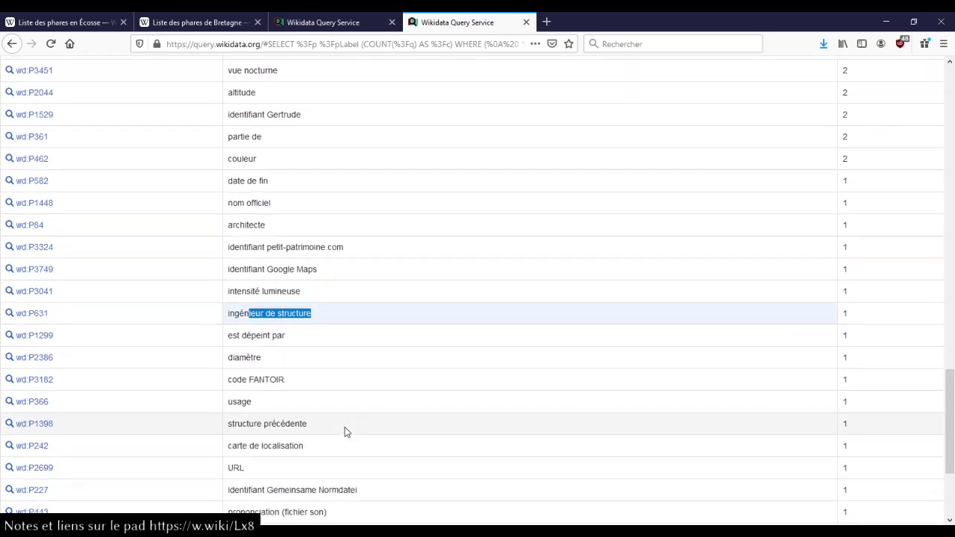
scroll(345, 431, "down", 2)
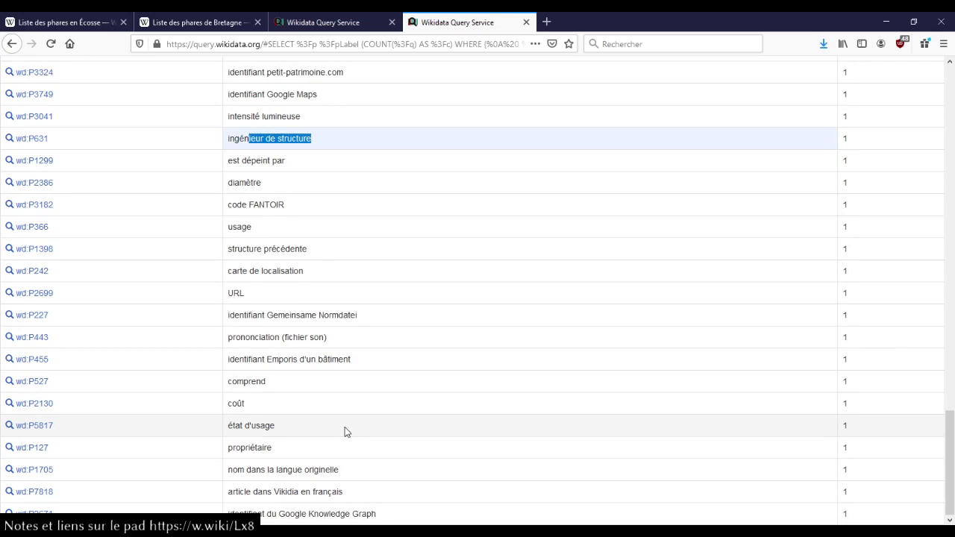
Step: Look over the property-count query again along with its most frequently used properties
scroll(345, 433, "up", 18)
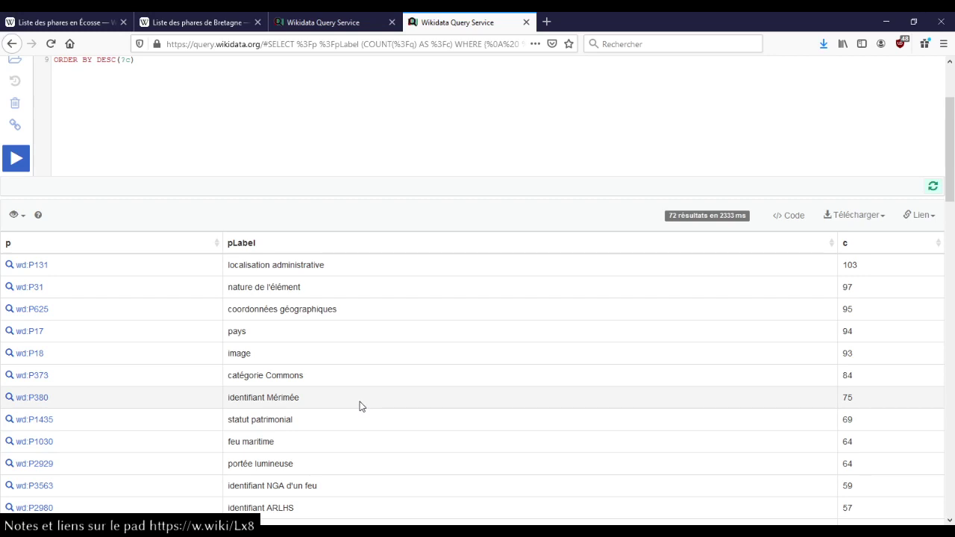
scroll(359, 406, "up", 3)
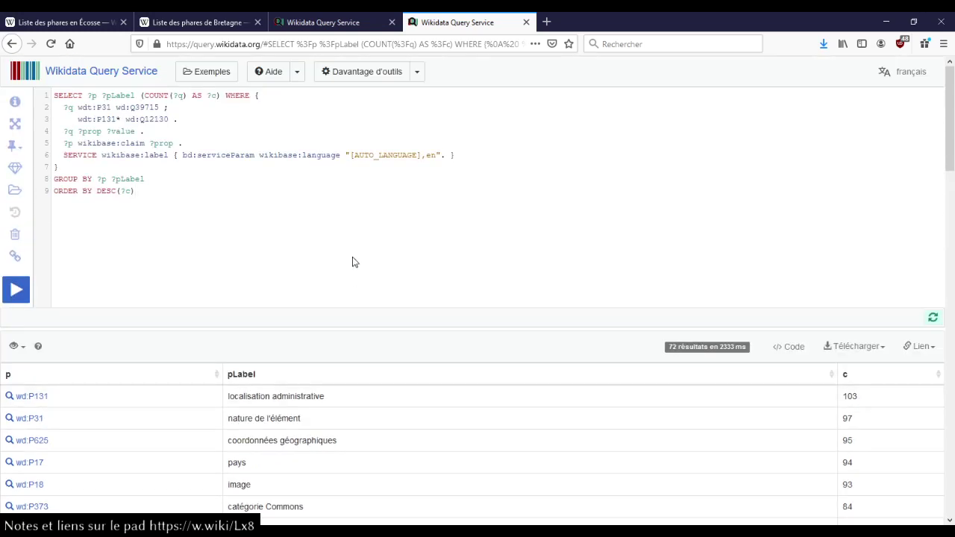
scroll(354, 262, "down", 6)
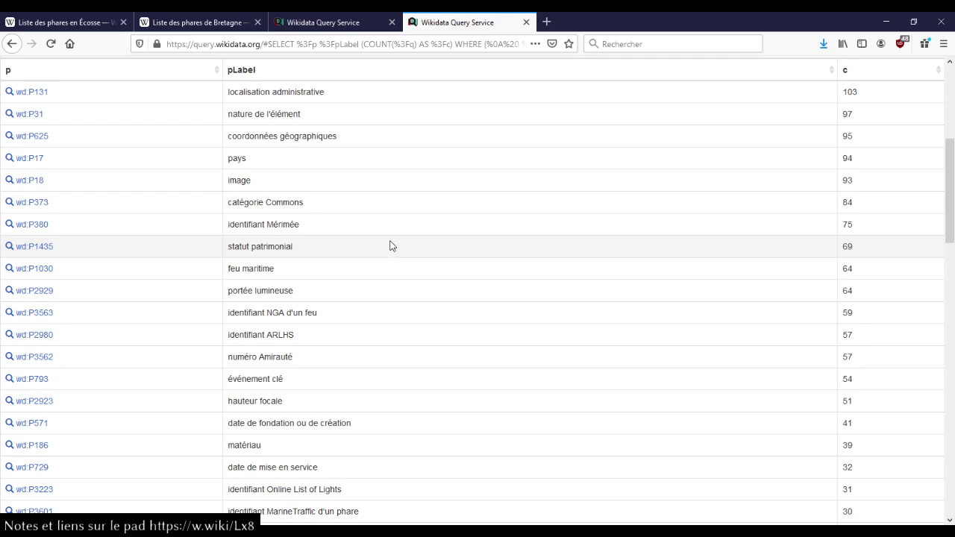
scroll(389, 246, "up", 3)
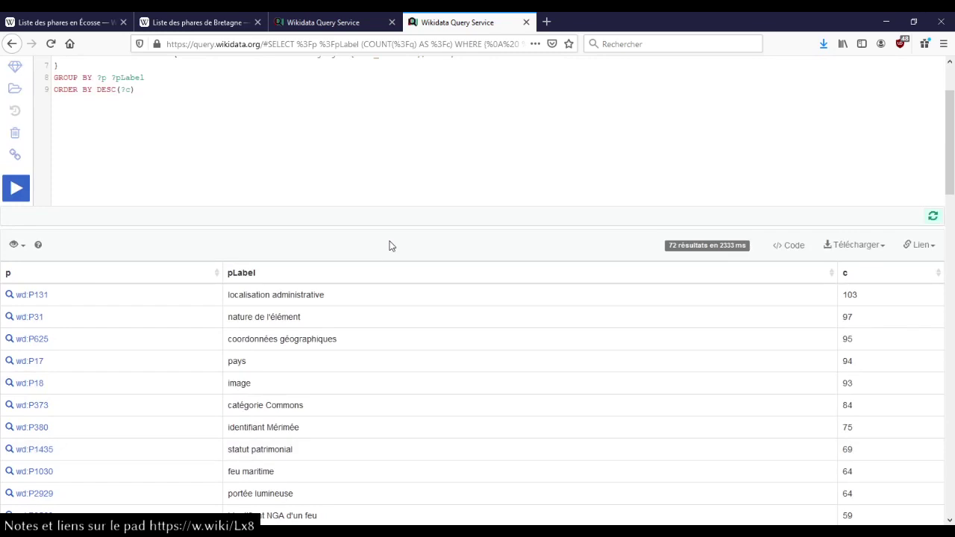
Step: Open query.wikidata.org in a new browser tab
left_click(378, 42)
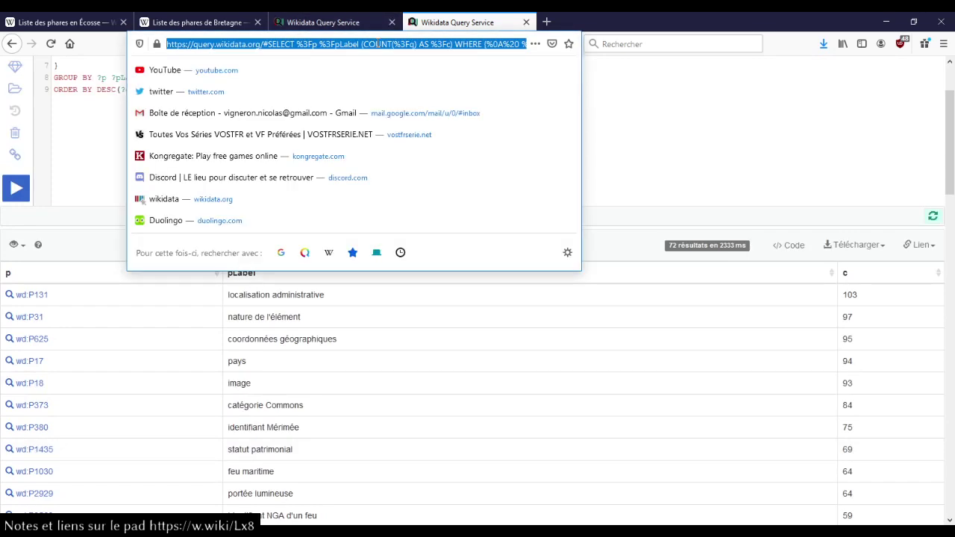
left_click(363, 305)
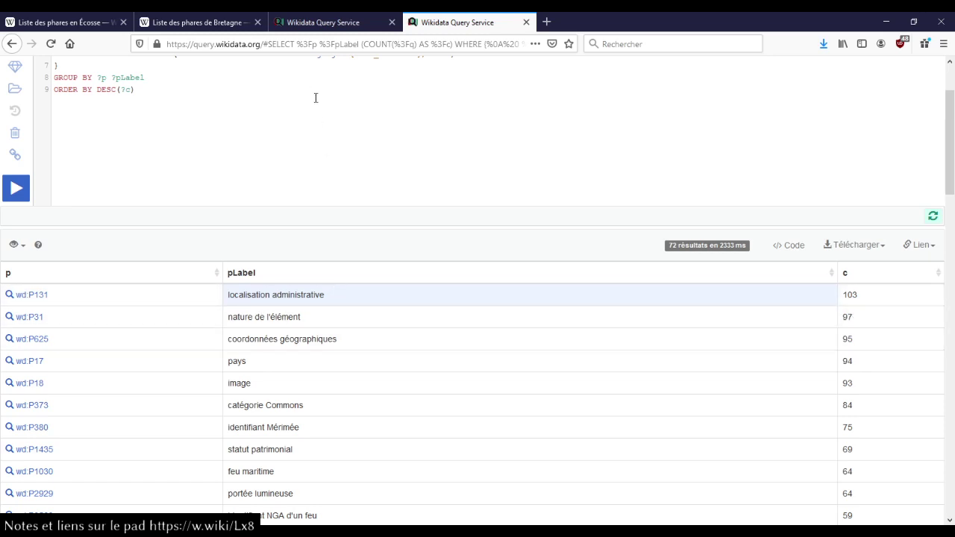
key("ctrl+t")
type("que")
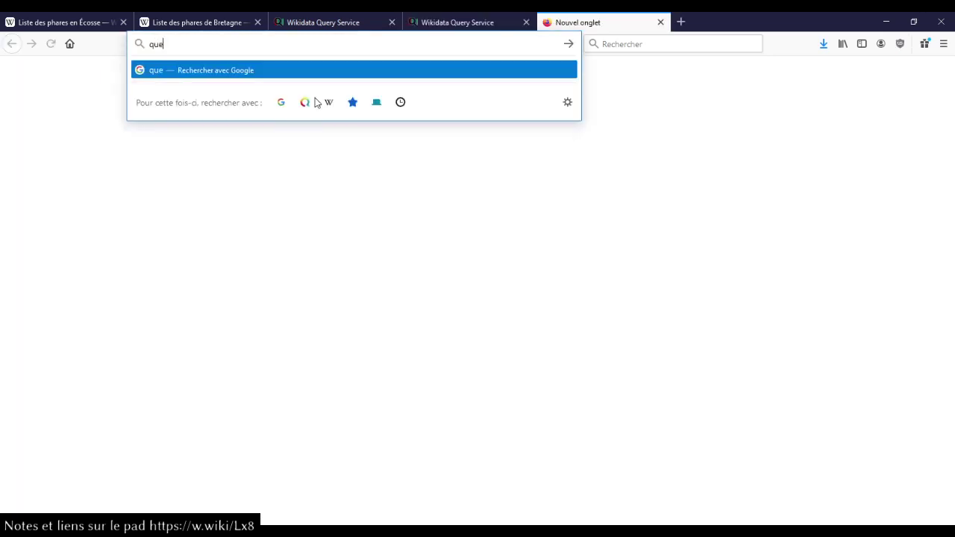
type("ry.wikidata.org")
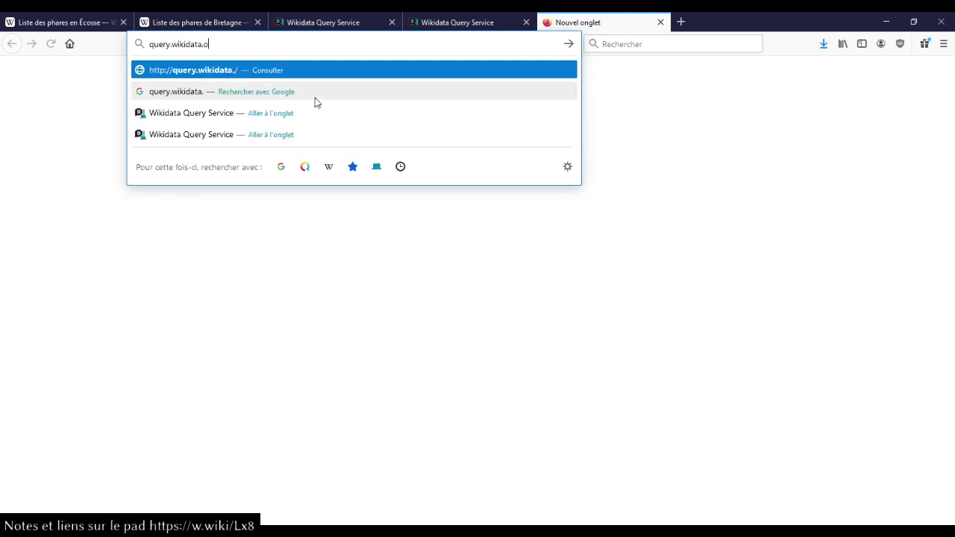
key("Return")
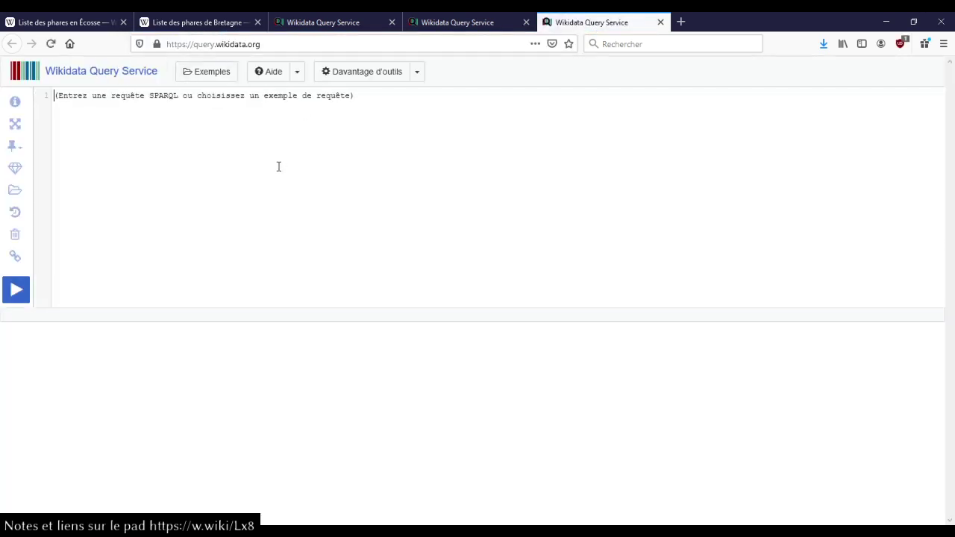
Step: Insert an empty SELECT * WHERE block as the skeleton of the new query
type("sele")
key("Down")
key("Return")
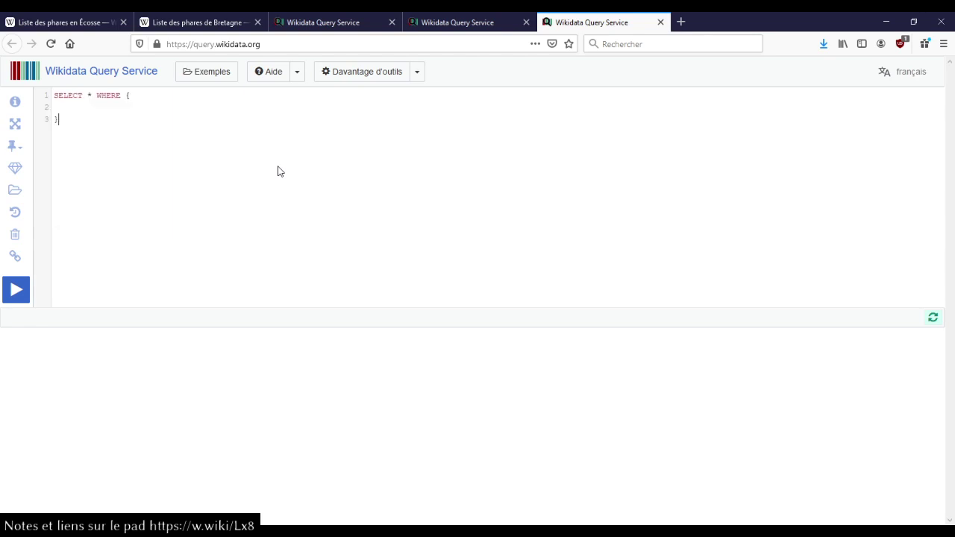
Step: Copy the two lines "?q wdt:P31 wd:Q39715 ;" and "wdt:P131* wd:Q12130 ." from the property-count query
key("ctrl+Page_Up")
scroll(207, 132, "up", 3)
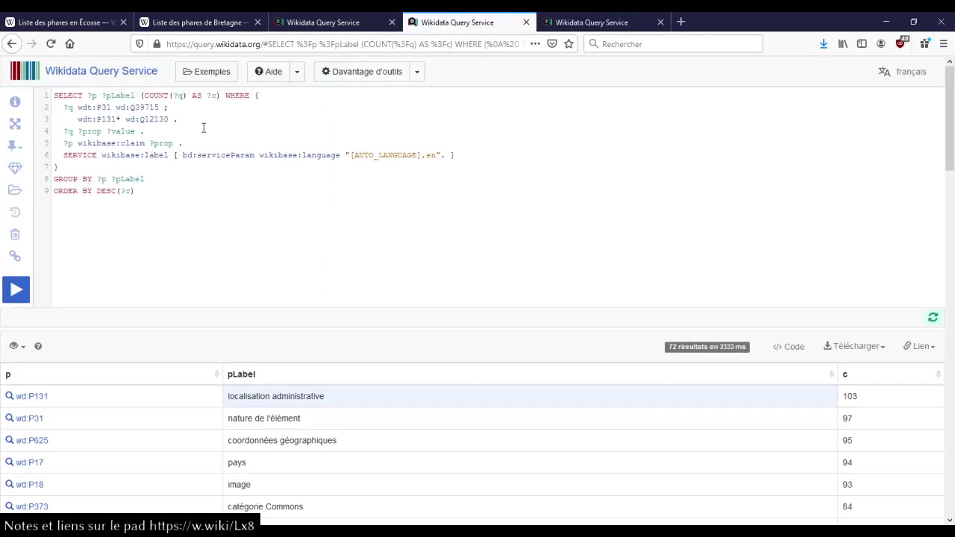
left_click(194, 123)
key("shift+Home")
key("shift+Up")
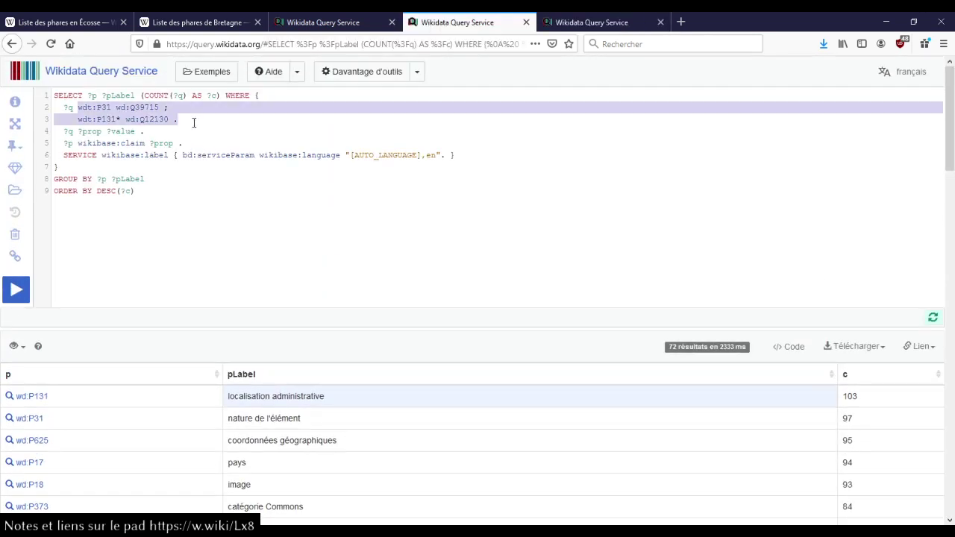
key("shift+Home")
key("ctrl+c")
Step: Paste the copied triple patterns into the new query's WHERE block, starting on their own line after the opening brace
key("ctrl+Page_Down")
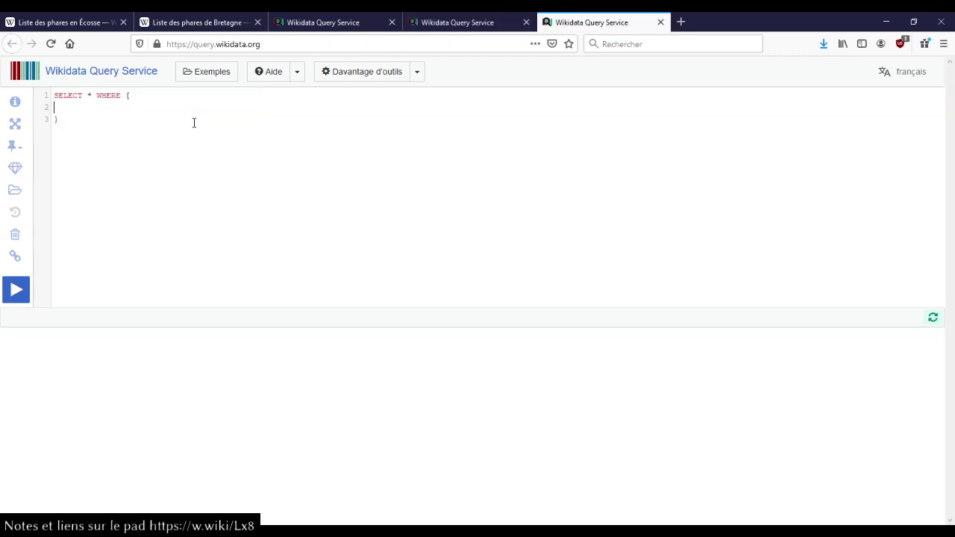
key("ctrl+v")
key("Home")
key("BackSpace")
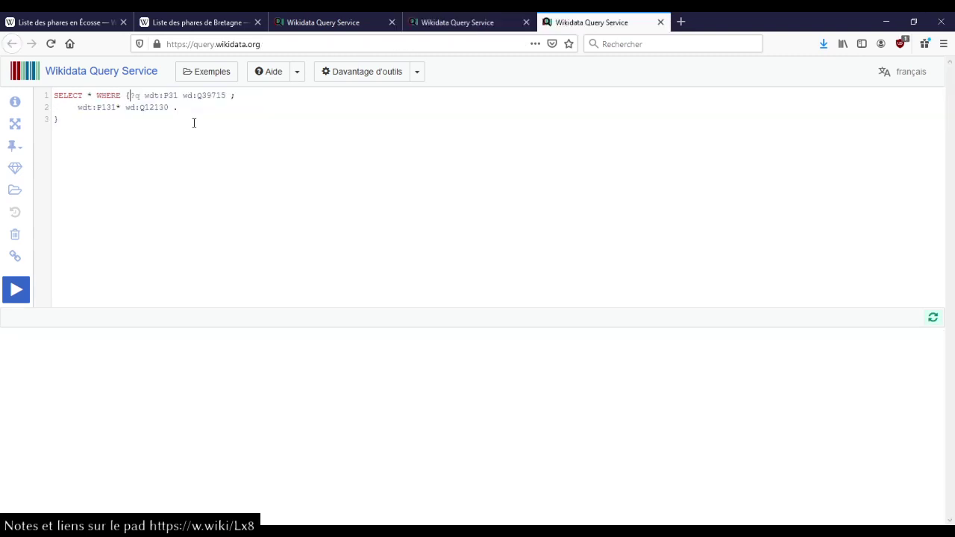
key("Return")
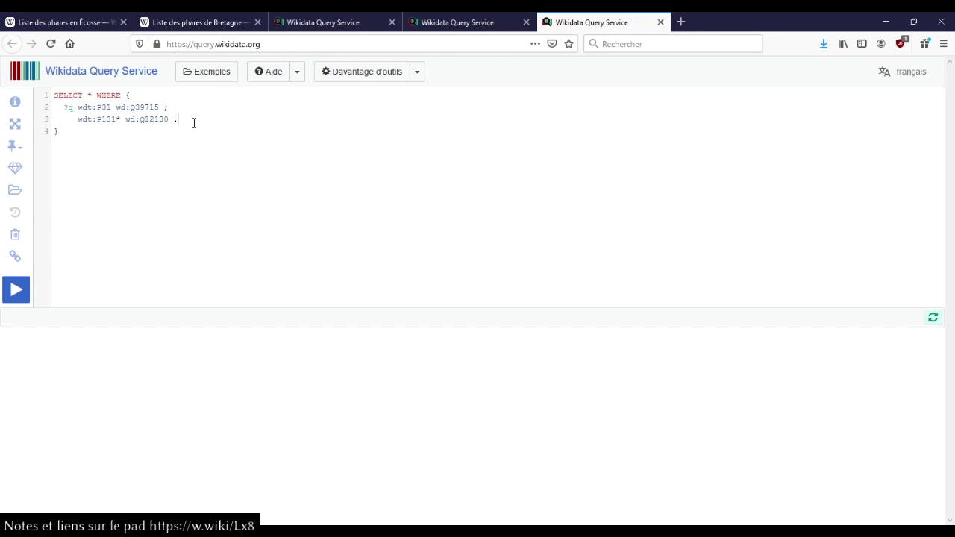
Step: Extend the ?q pattern with the line "wdt:P131 ?loc ." and start a new line after the closing brace
type(";")
key("Return")
type("wdt:P131 ?")
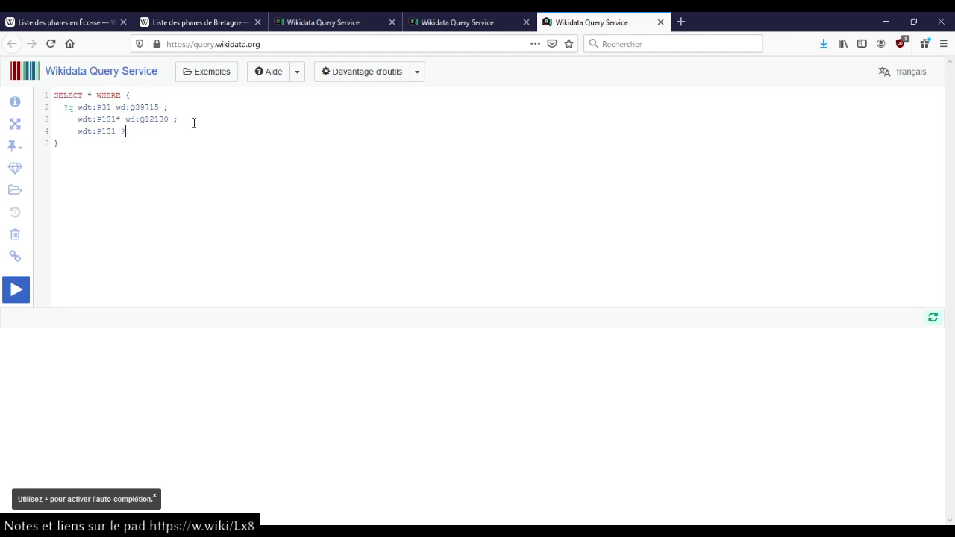
type("loc .")
key("Down")
key("Return")
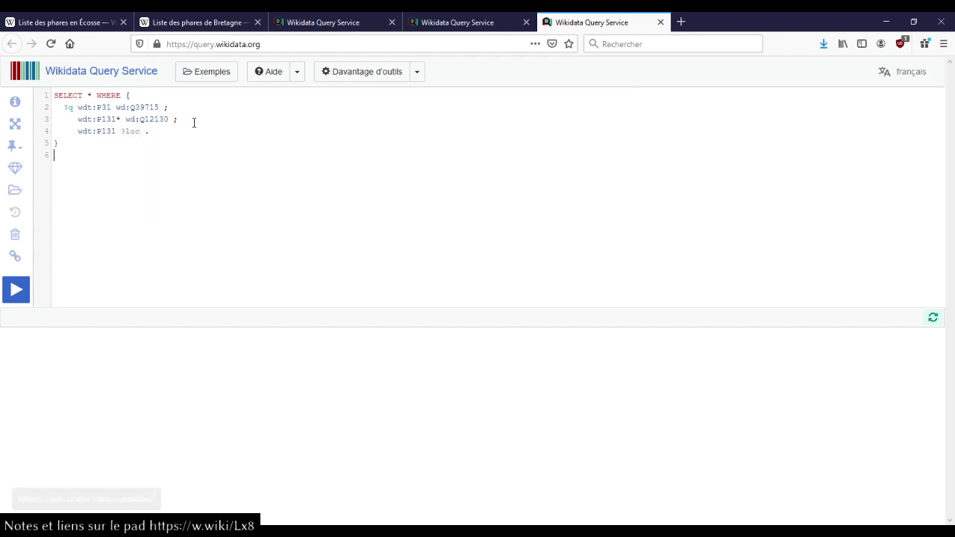
Step: Group the query by ?q and replace the asterisk in the SELECT clause with ?q and an empty (COUNT() AS ) expression
type("GROUP BY ?")
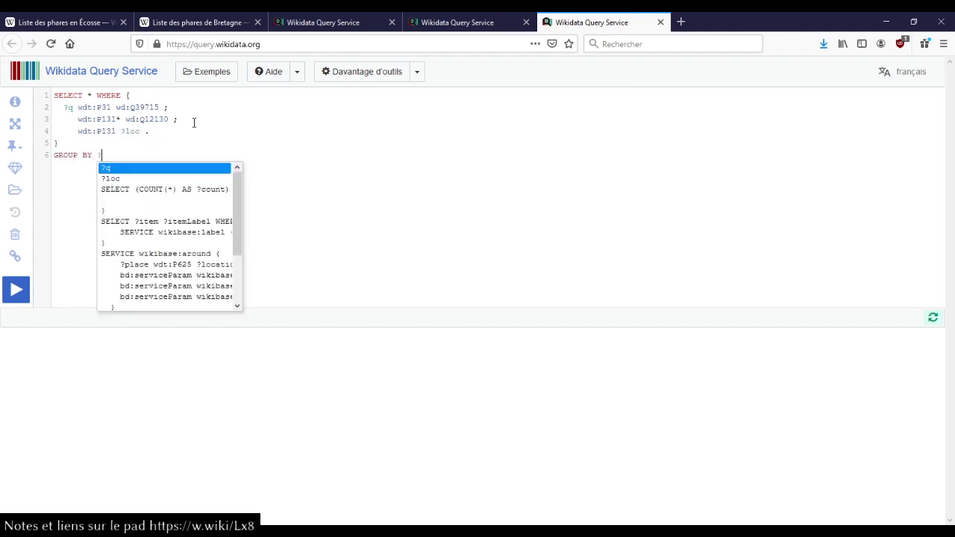
key("Return")
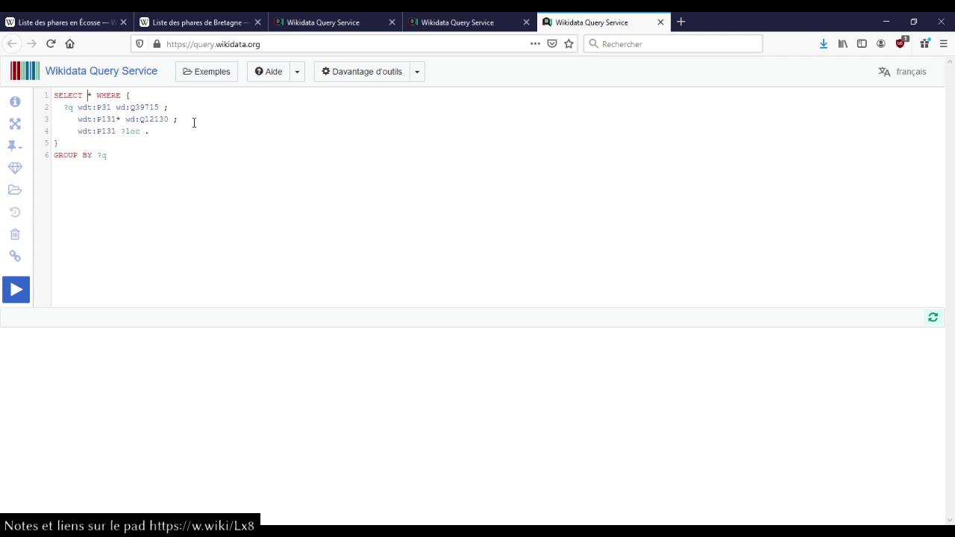
key("shift+Right")
type("?q count")
key("Down")
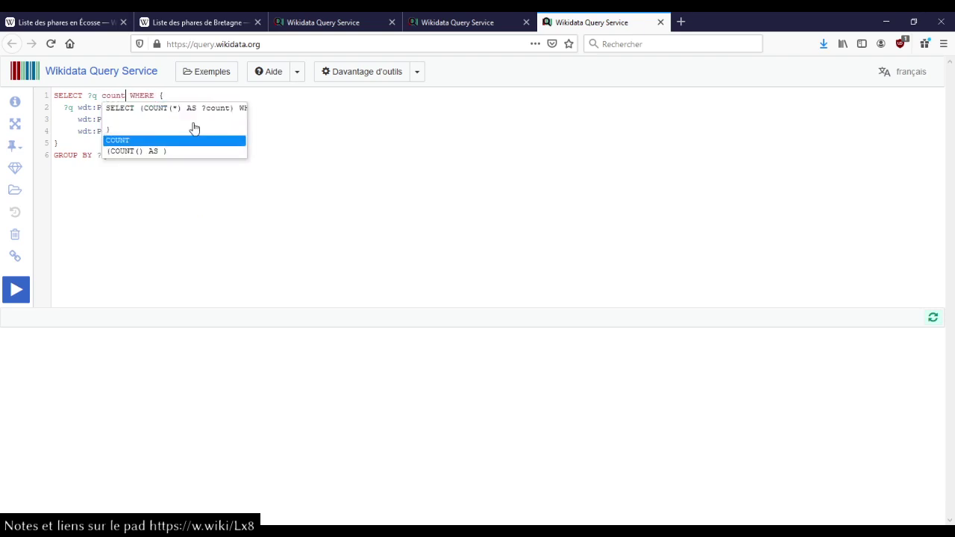
key("Down")
key("Return")
Step: Complete the expression as (COUNT(?loc) AS ?c) and run the query
key("Left")
key("Left")
key("Left")
key("Left")
key("Left")
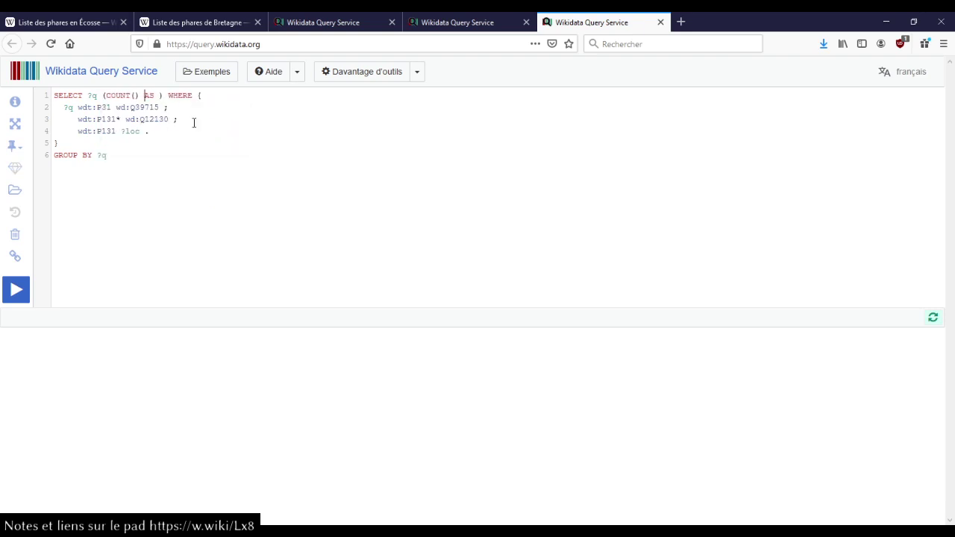
type("?loc")
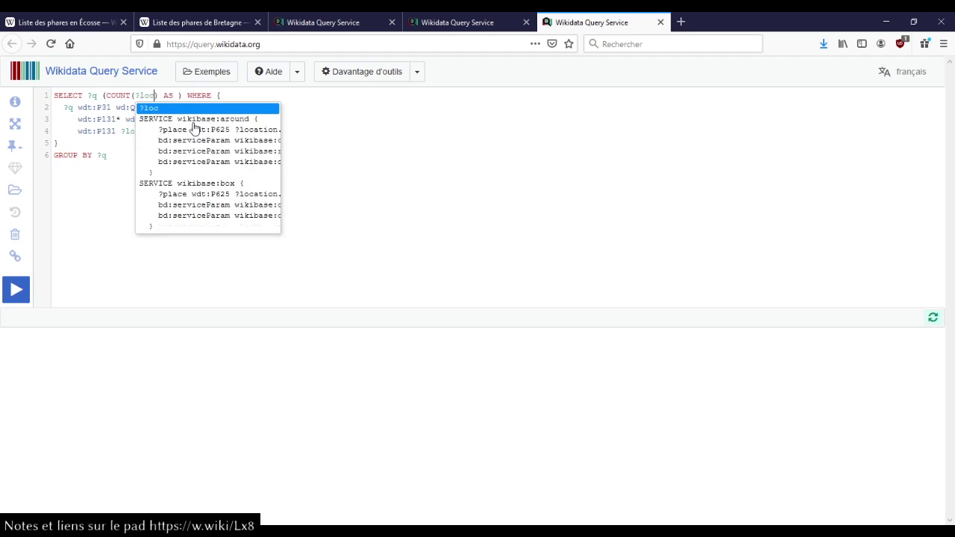
key("Right")
key("Right")
type("?c")
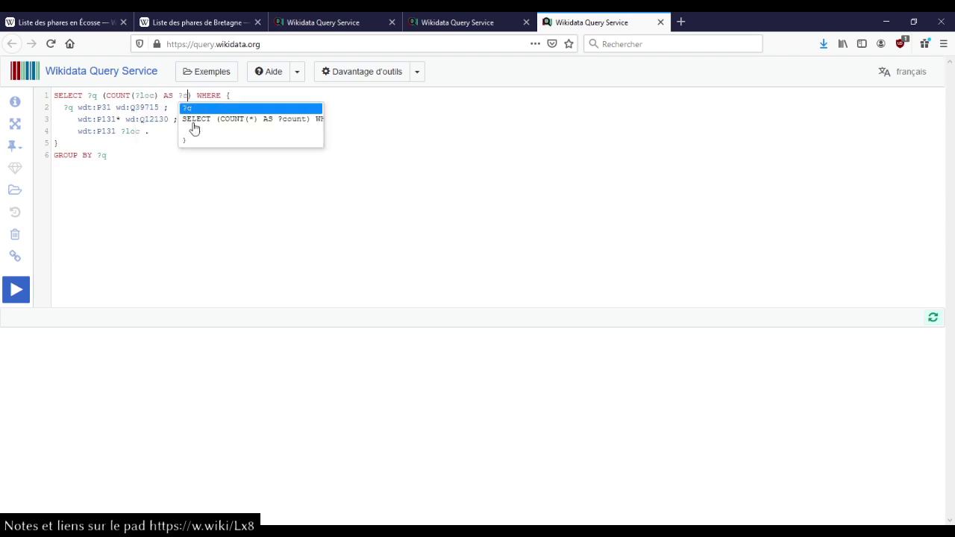
key("ctrl+Return")
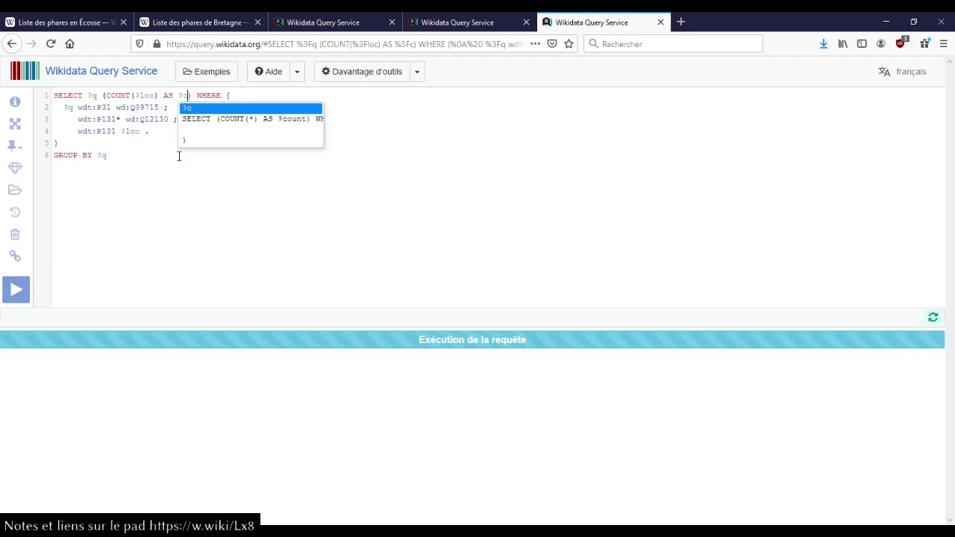
left_click(178, 155)
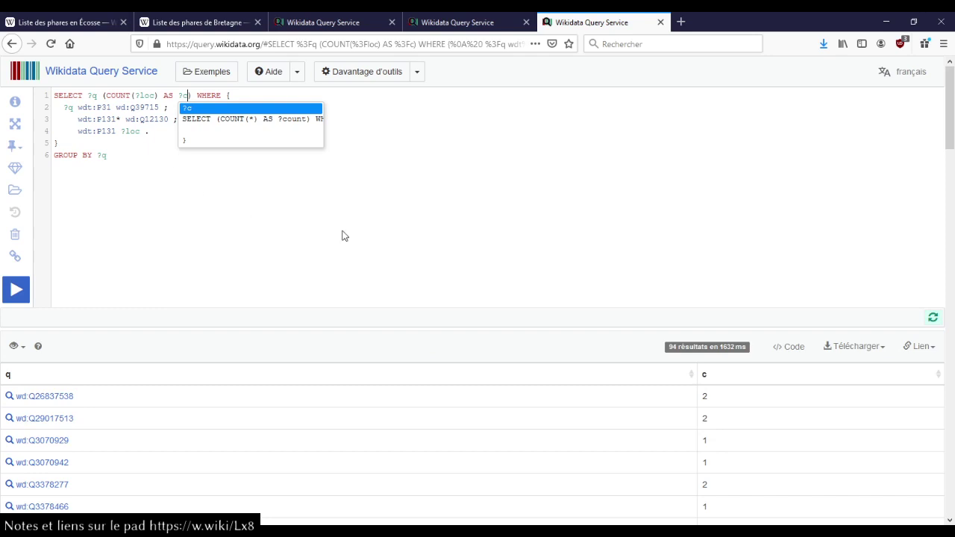
Step: Sort the results by c in descending order and examine which lighthouses have several administrative locations
left_click(751, 375)
scroll(572, 284, "down", 3)
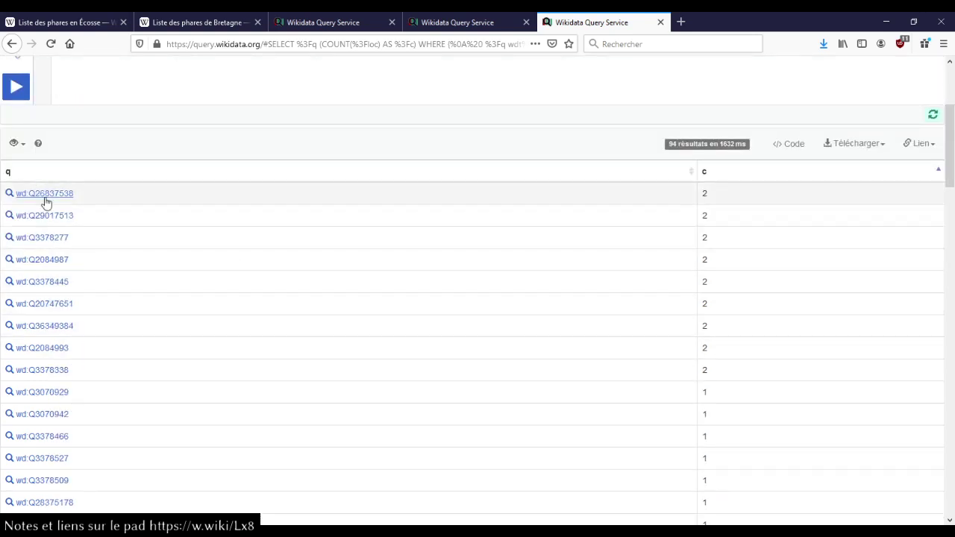
scroll(89, 222, "up", 3)
scroll(141, 216, "down", 3)
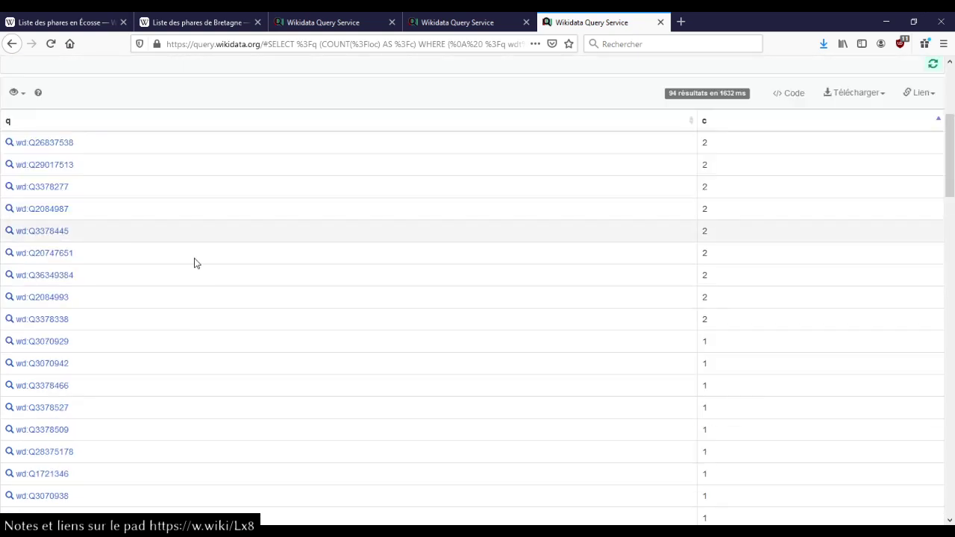
scroll(194, 262, "up", 3)
Step: Add the line "HAVING ( ?c > 1 )" below the GROUP BY clause and run the query again
left_click(207, 199)
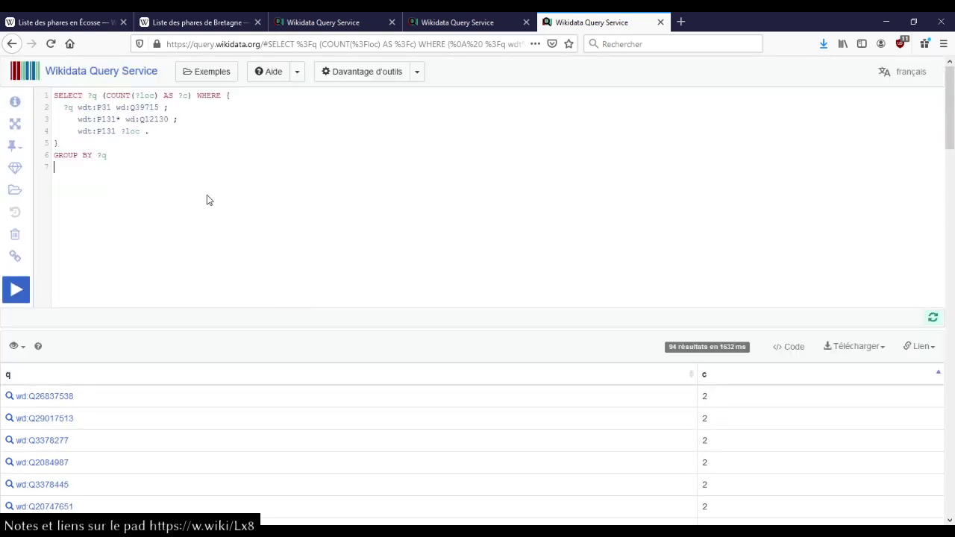
type("HAVIG")
key("BackSpace")
key("BackSpace")
type("NG ( ?")
left_click(207, 200)
type("> 1 )")
key("ctrl+Return")
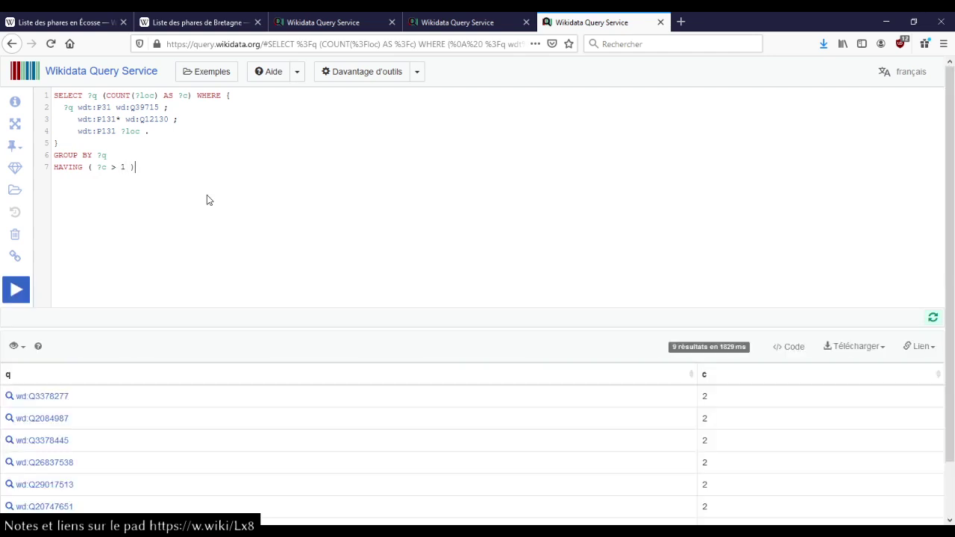
Step: Sort the filtered results by q in ascending order
scroll(249, 209, "down", 2)
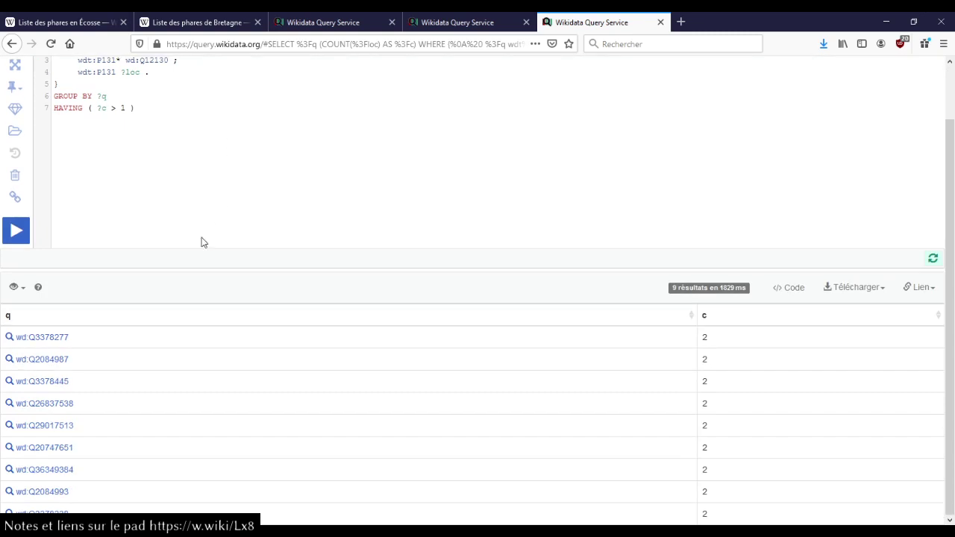
left_click(130, 322)
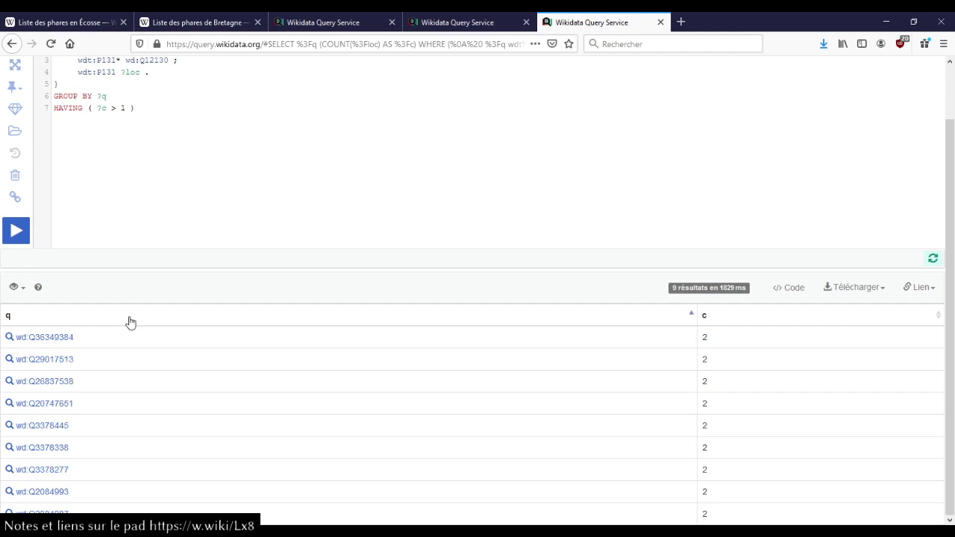
left_click(129, 321)
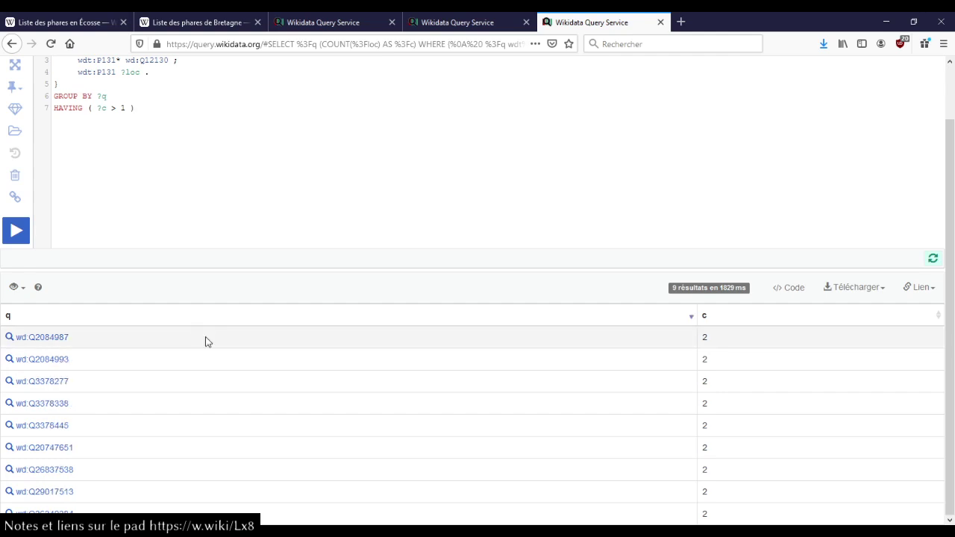
Step: Open the item wd:Q2084987 in a new tab and check its localisation administrative values, leaving the Finistère value unedited
middle_click(58, 342)
left_click(715, 28)
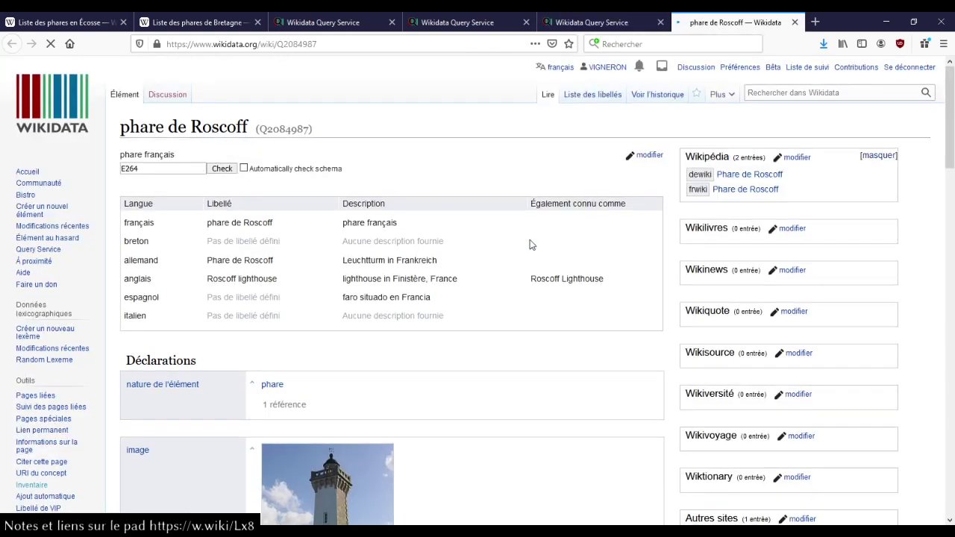
scroll(531, 243, "down", 7)
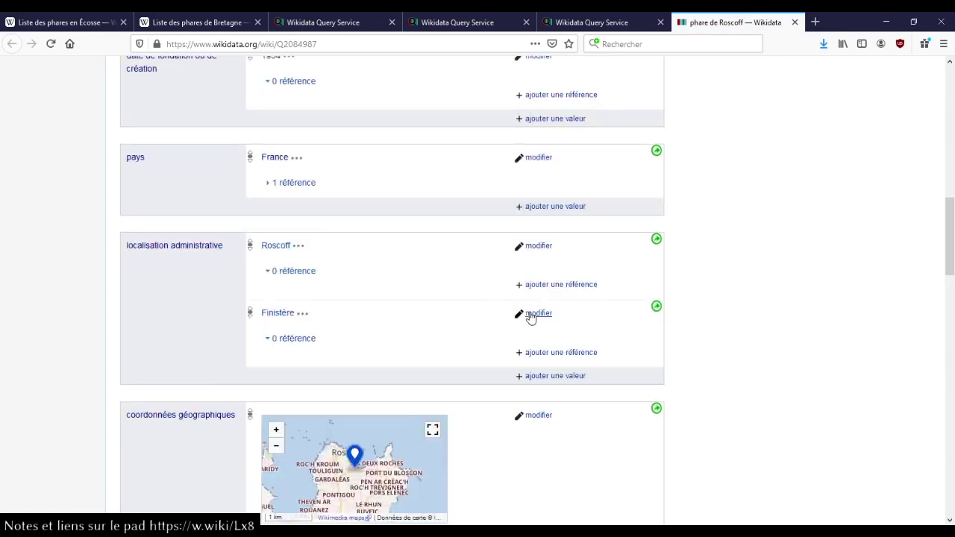
left_click(536, 314)
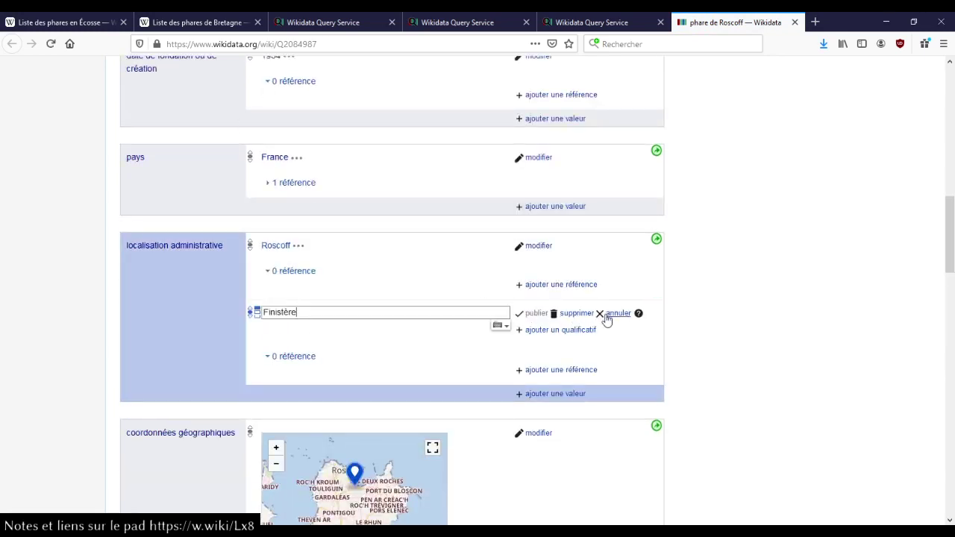
left_click(605, 316)
Step: Open the revision history of the phare de Roscoff item in a new tab and switch to it
scroll(433, 301, "up", 7)
scroll(435, 302, "up", 2)
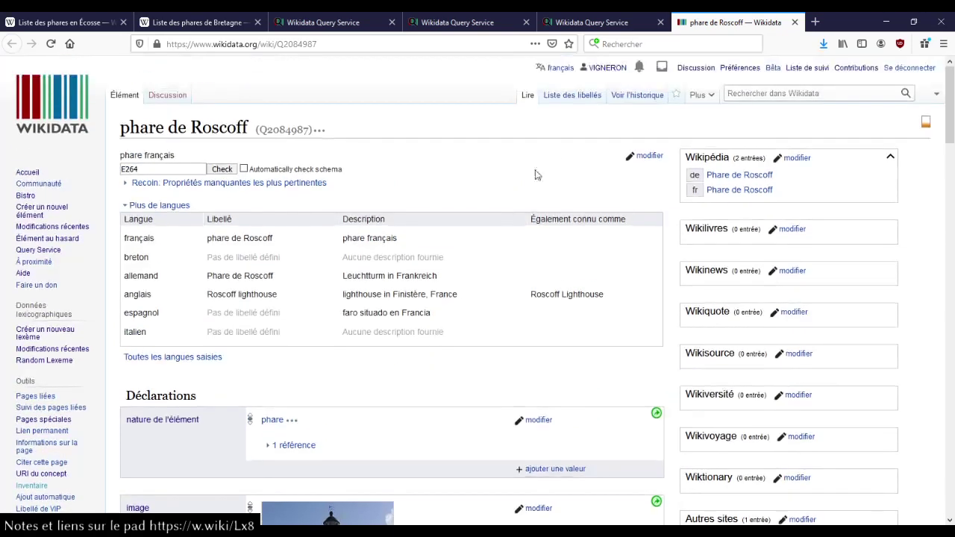
middle_click(619, 94)
scroll(470, 287, "down", 3)
scroll(470, 287, "down", 5)
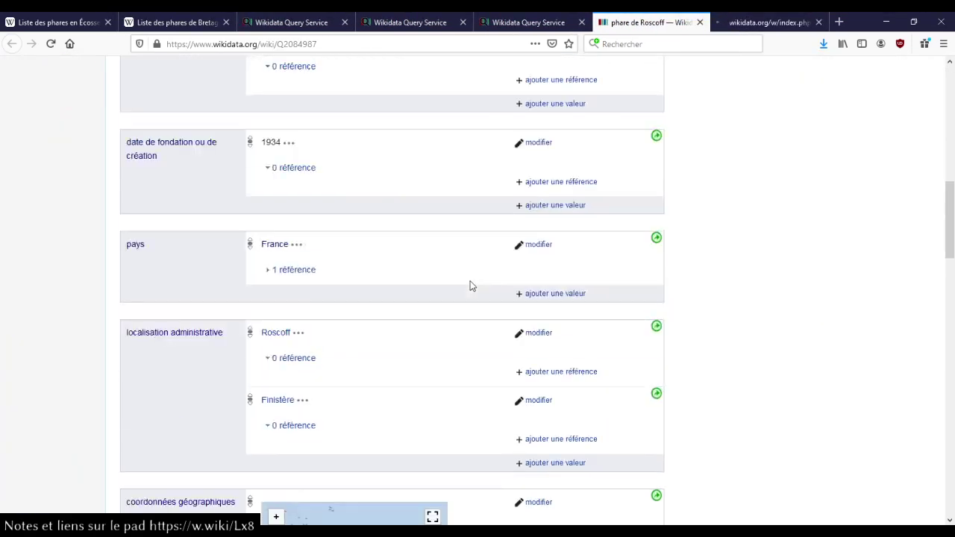
left_click(749, 22)
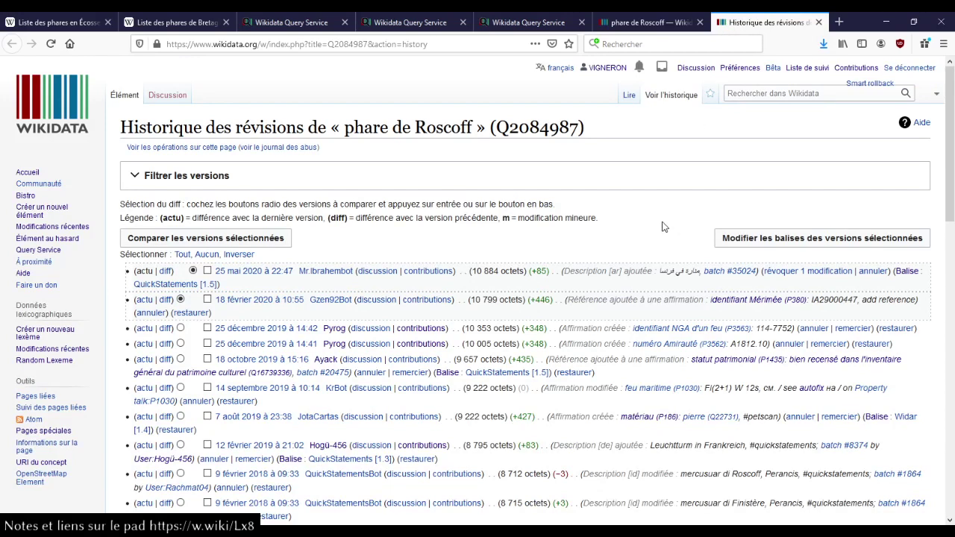
Step: Find P131 in the revision history and start undoing the edit that added Finistère as localisation administrative
key("ctrl+f")
type("P131")
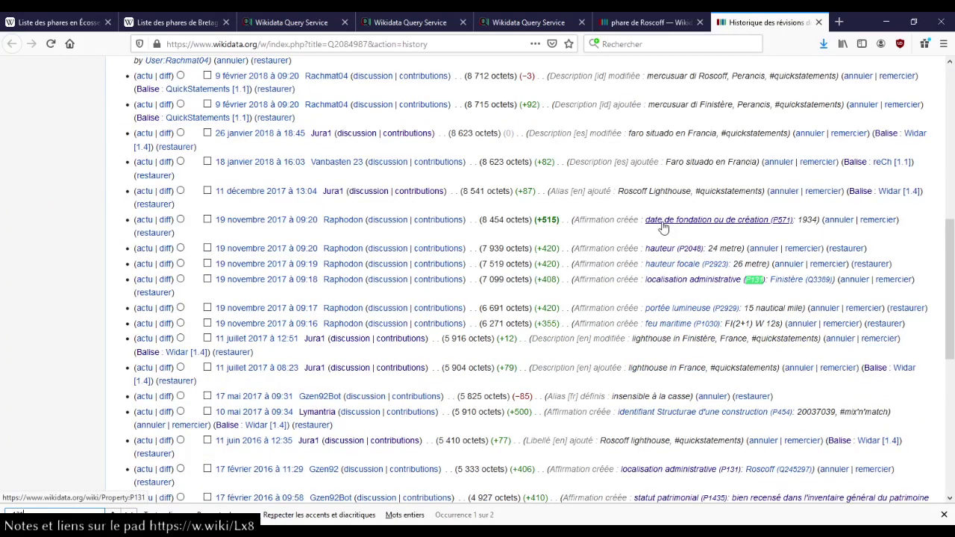
left_click(853, 280)
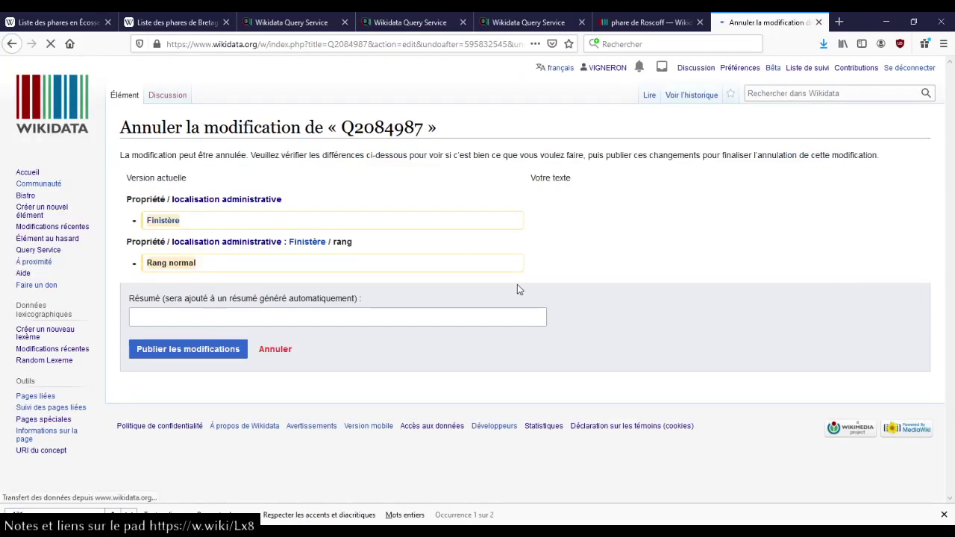
Step: Enter the edit summary "localisation redondante avec la commune" and publish the undo
left_click(203, 320)
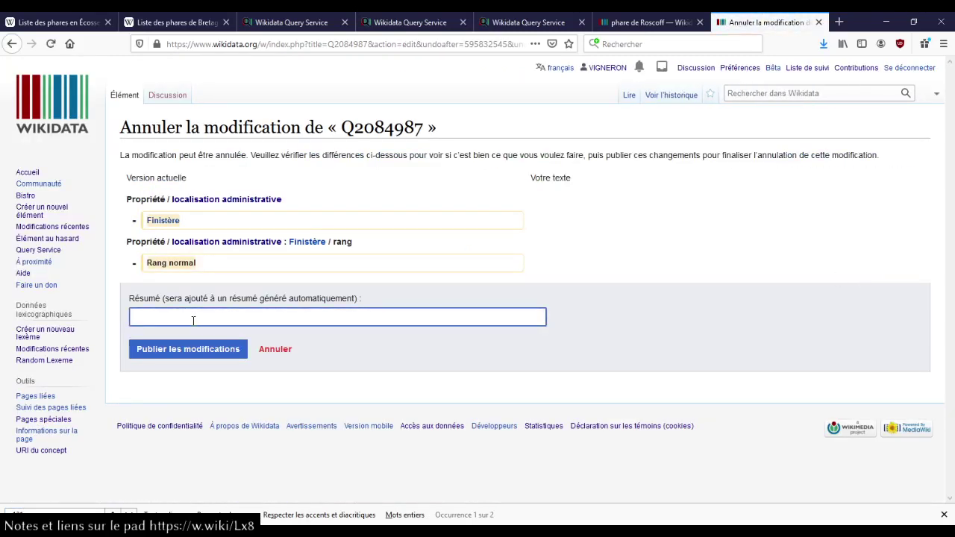
type("localiation ")
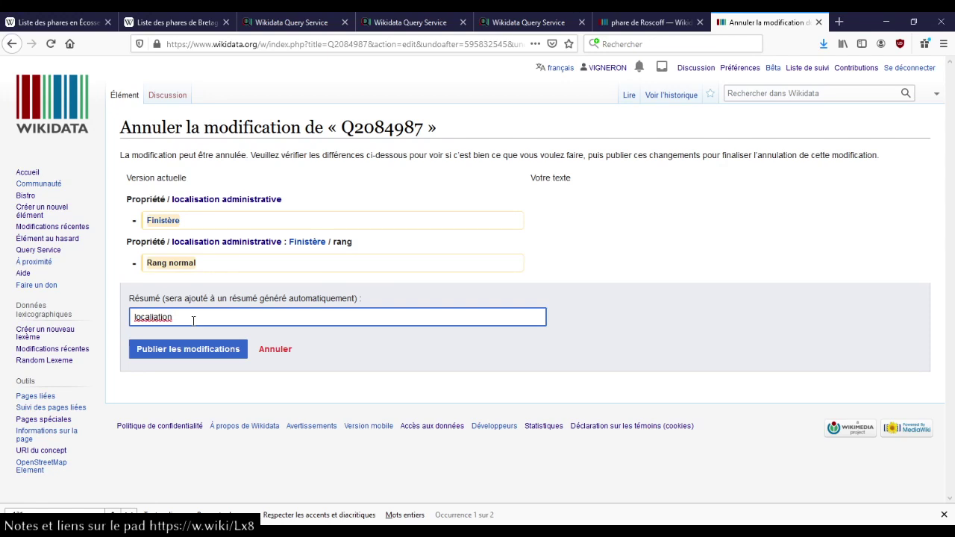
type("redo")
type("s")
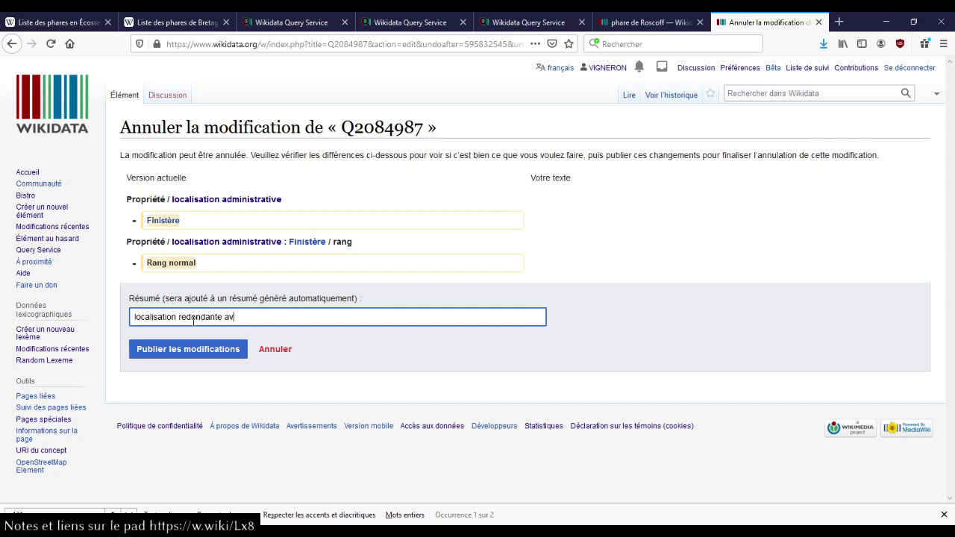
type("ec la commun")
key("Return")
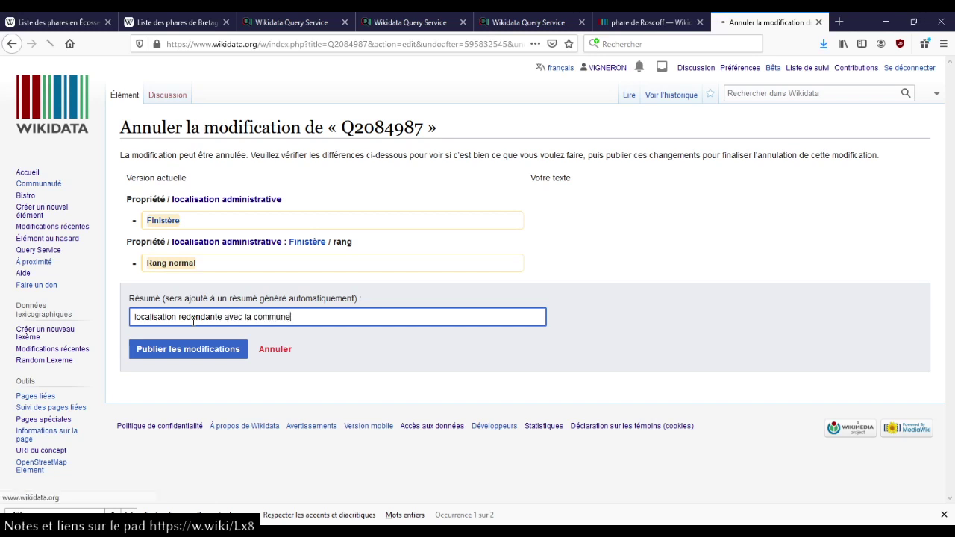
Step: Close the outdated phare de Roscoff tab and check the localisation administrative statement on the updated item
key("ctrl+Page_Up")
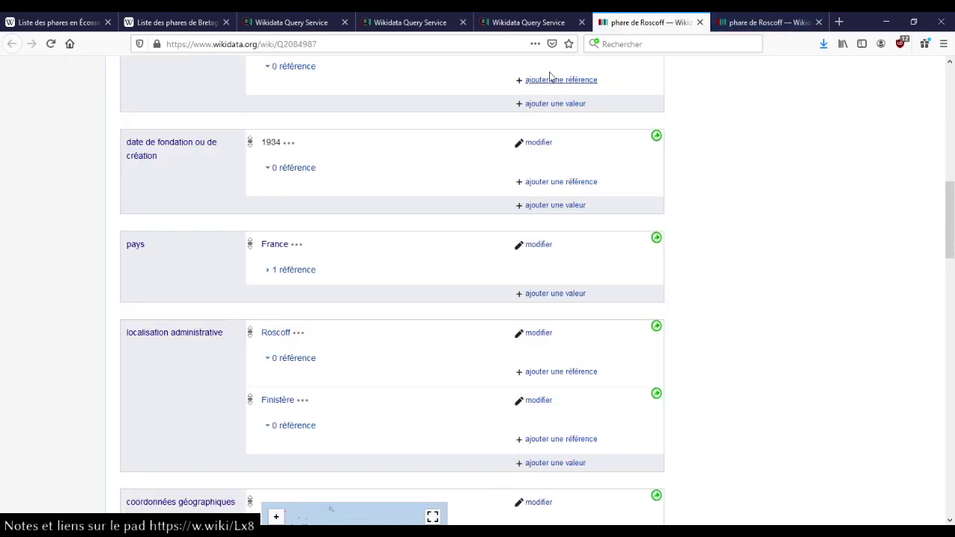
middle_click(636, 22)
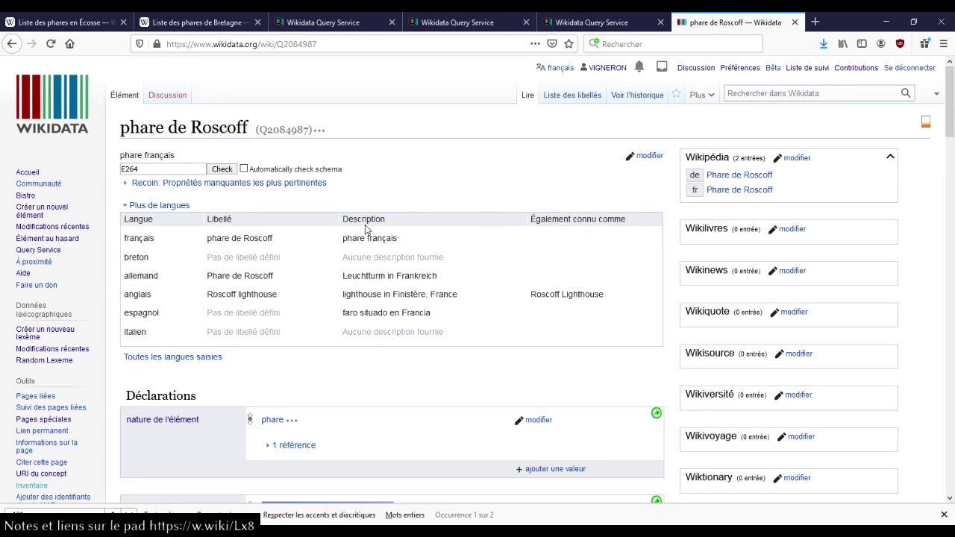
scroll(366, 230, "down", 2)
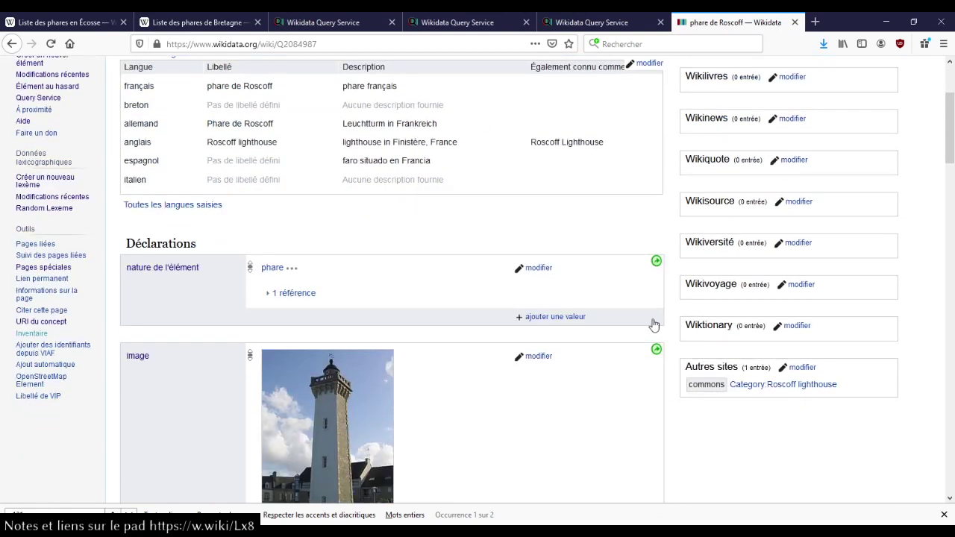
scroll(539, 226, "down", 3)
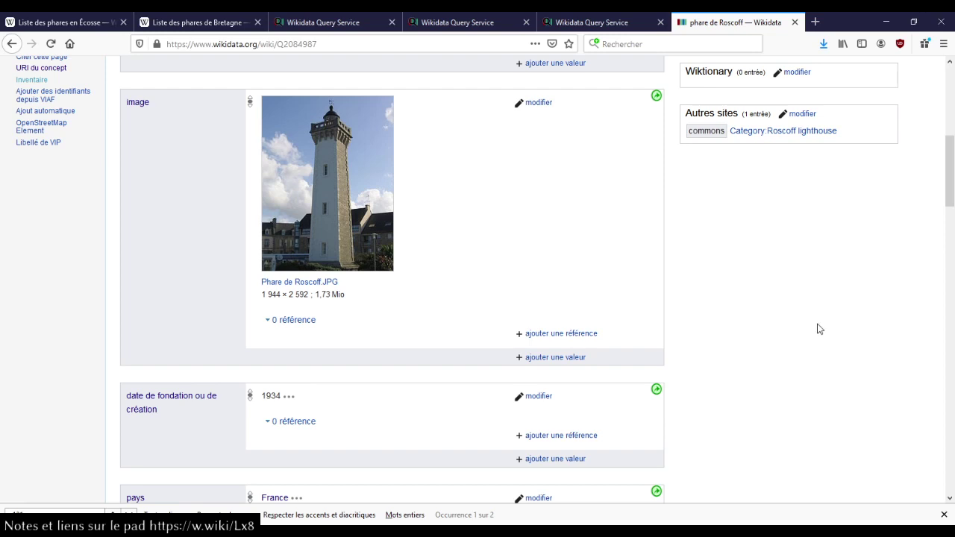
scroll(816, 329, "down", 3)
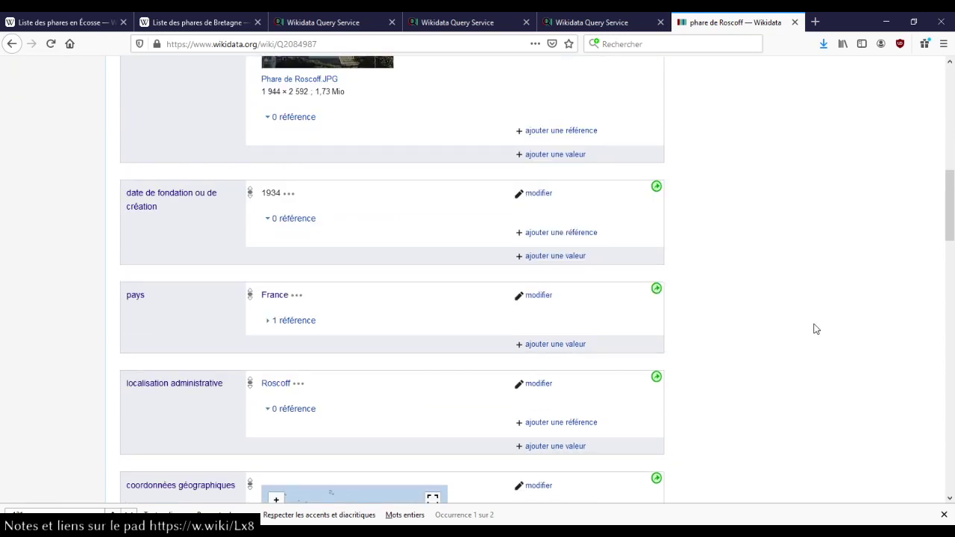
Step: Close the phare de Roscoff item, open wd:Q2084993 from the query results, and examine its localisation administrative values
left_click(795, 23)
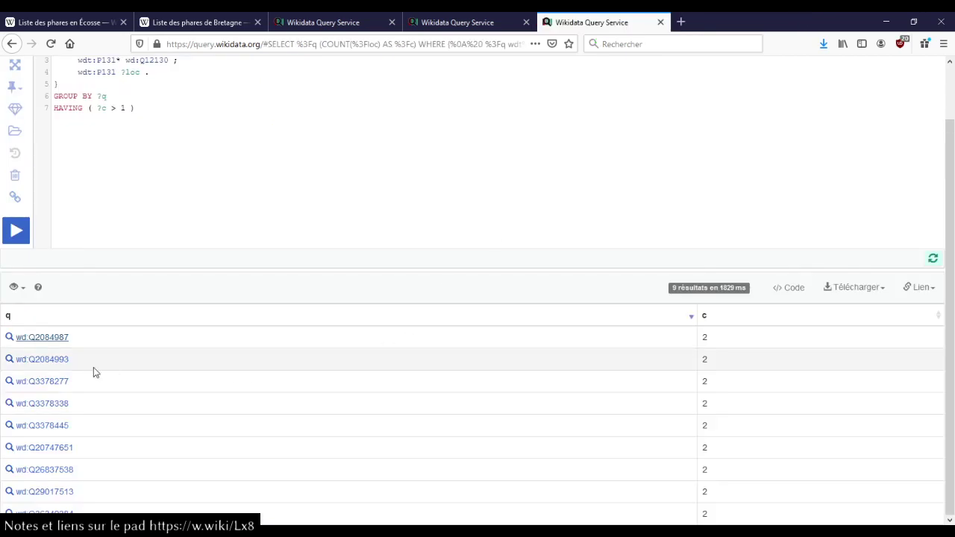
middle_click(42, 359)
left_click(721, 22)
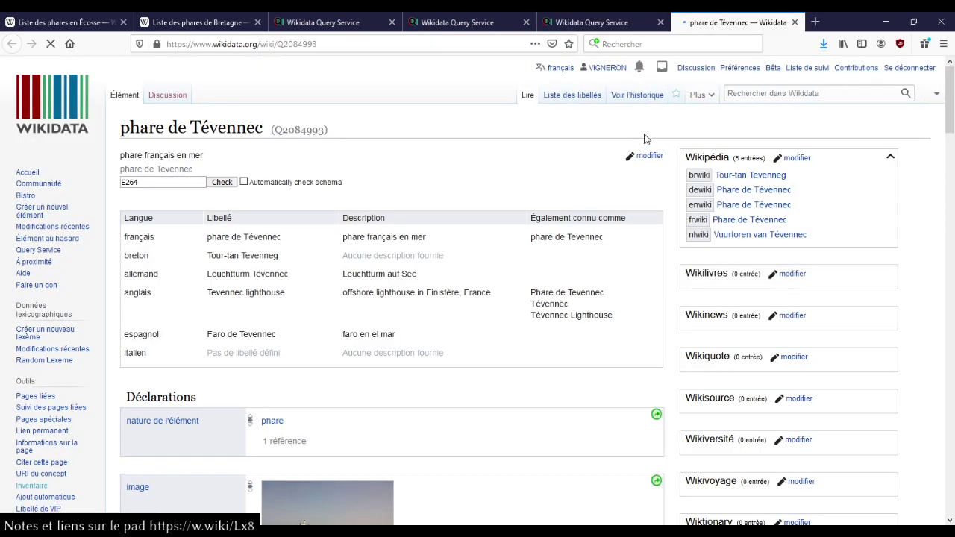
scroll(513, 248, "down", 5)
scroll(513, 249, "down", 3)
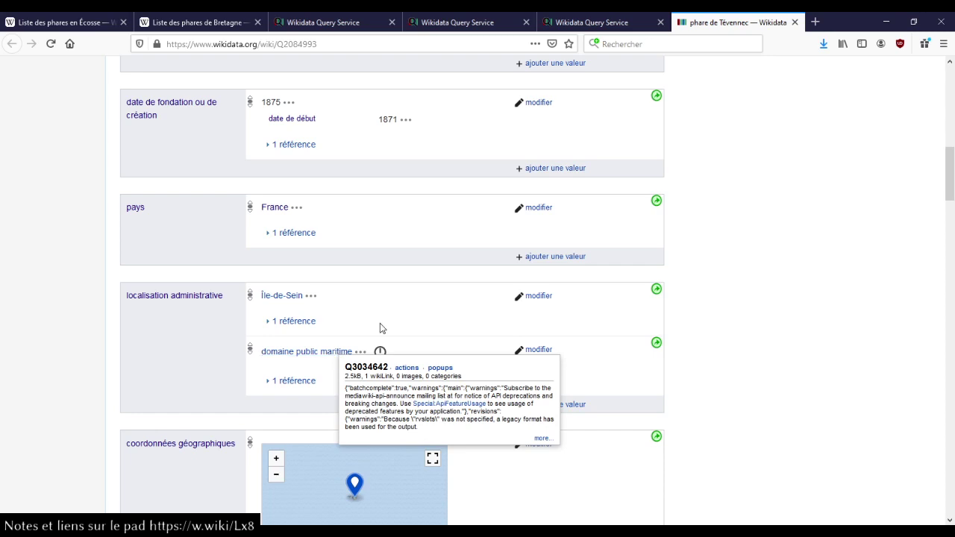
Step: Show the references of the domaine public maritime and Île-de-Sein values under localisation administrative
scroll(380, 328, "down", 1)
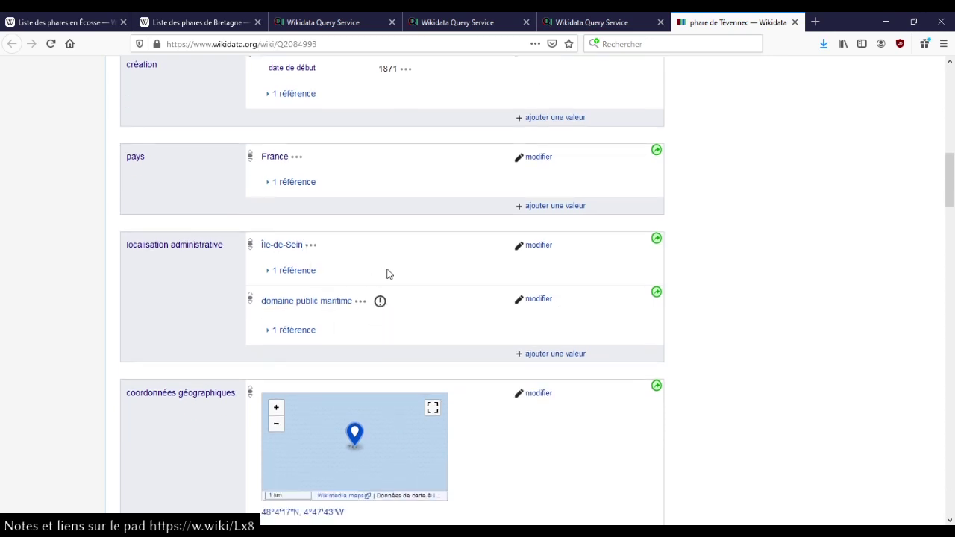
left_click(303, 330)
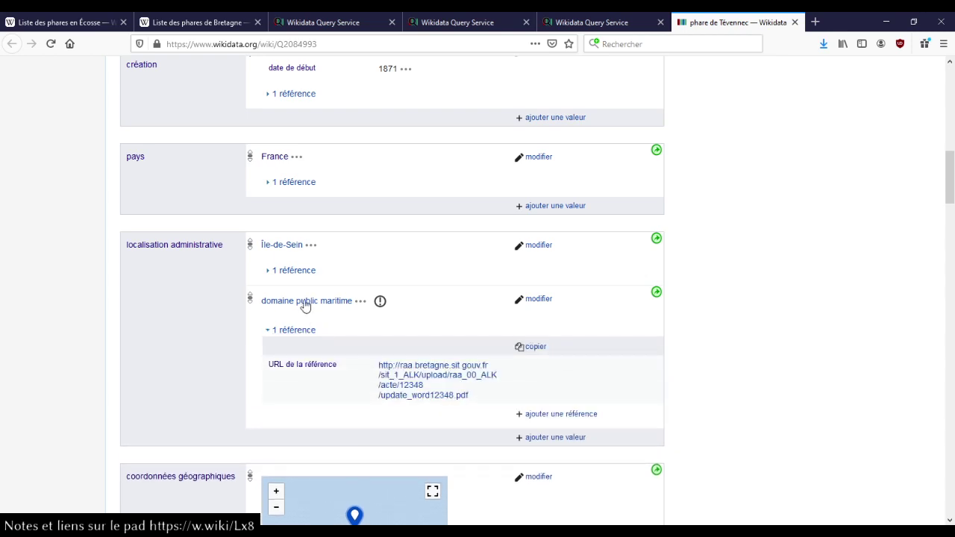
left_click(304, 273)
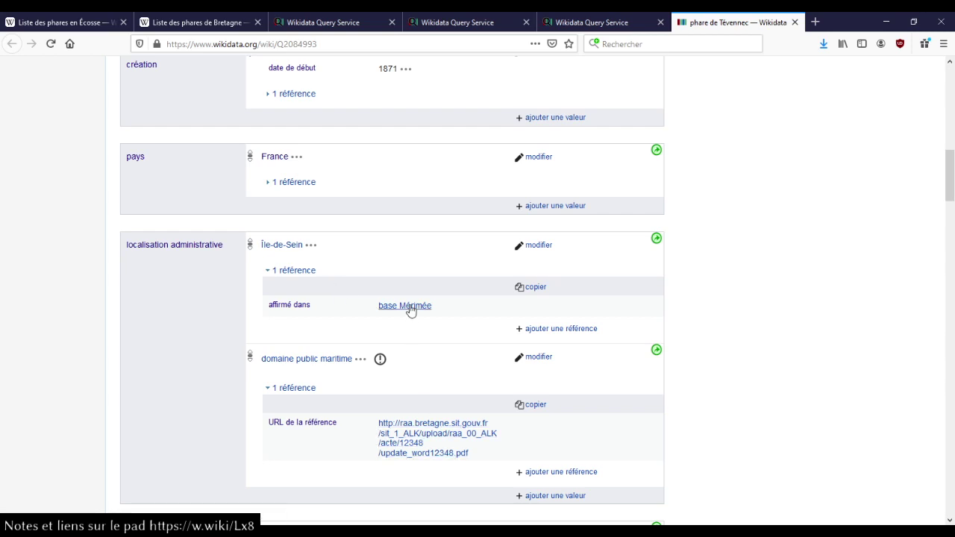
mouse_move(401, 315)
Step: Examine the lighthouse's position relative to Île-de-Sein on the full-screen coordinates map, and close the map
scroll(172, 403, "down", 5)
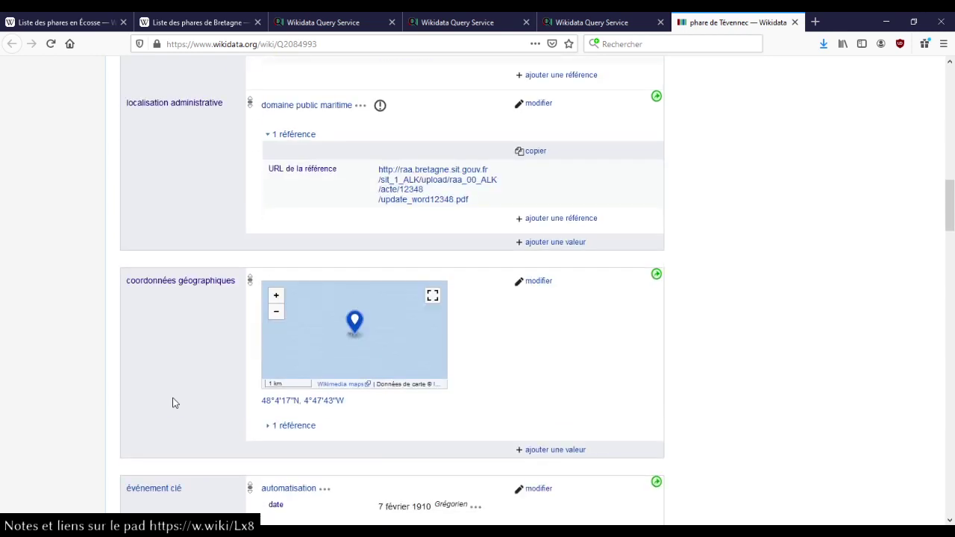
left_click(435, 297)
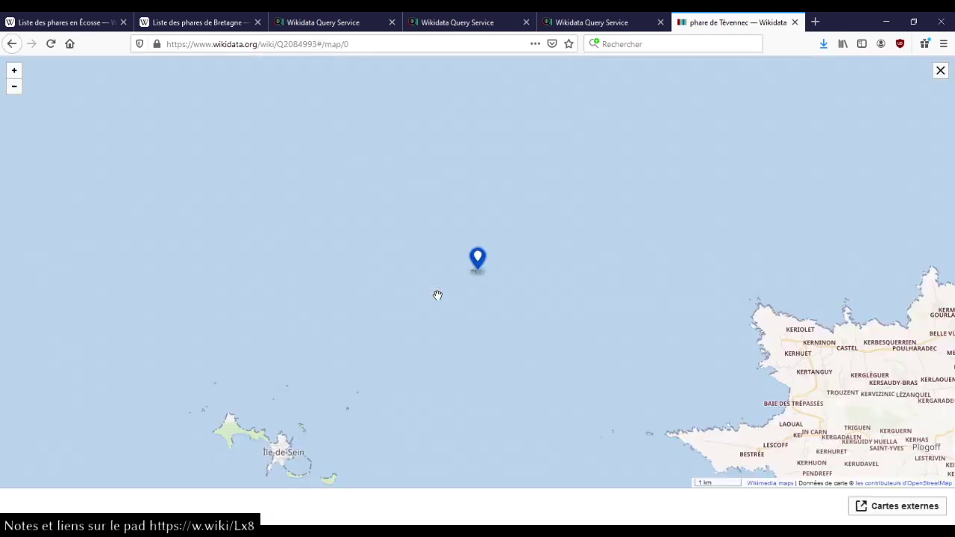
left_click_drag(402, 376, 507, 301)
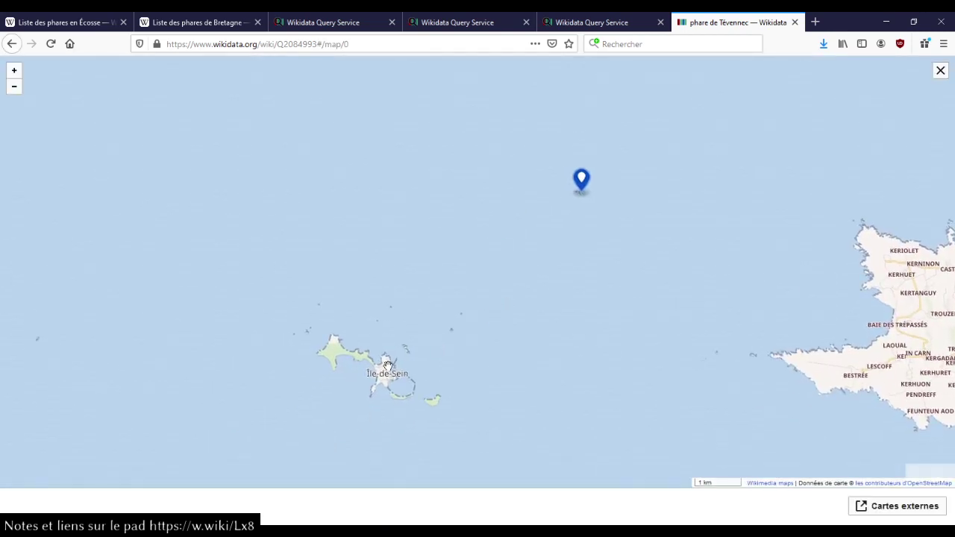
scroll(578, 195, "up", 2)
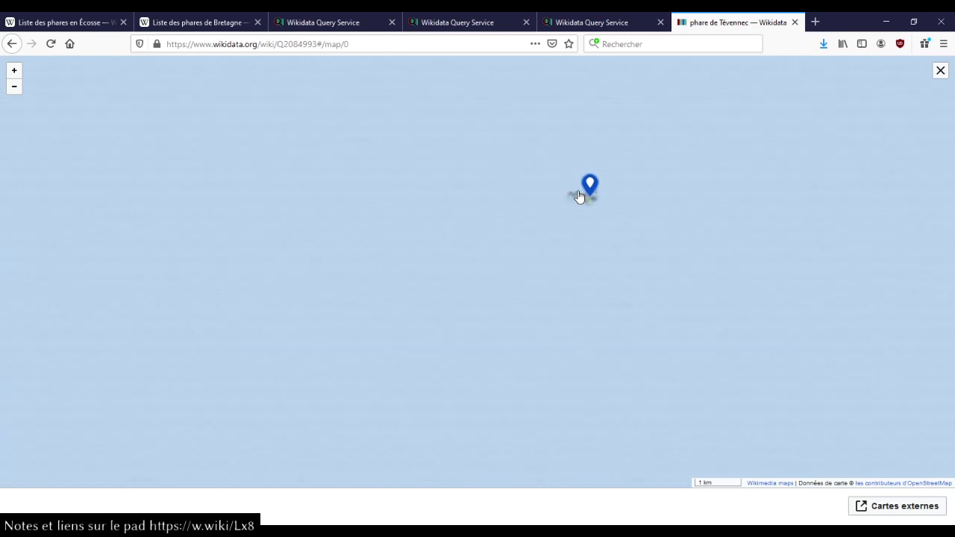
left_click_drag(581, 209, 522, 237)
scroll(522, 237, "up", 3)
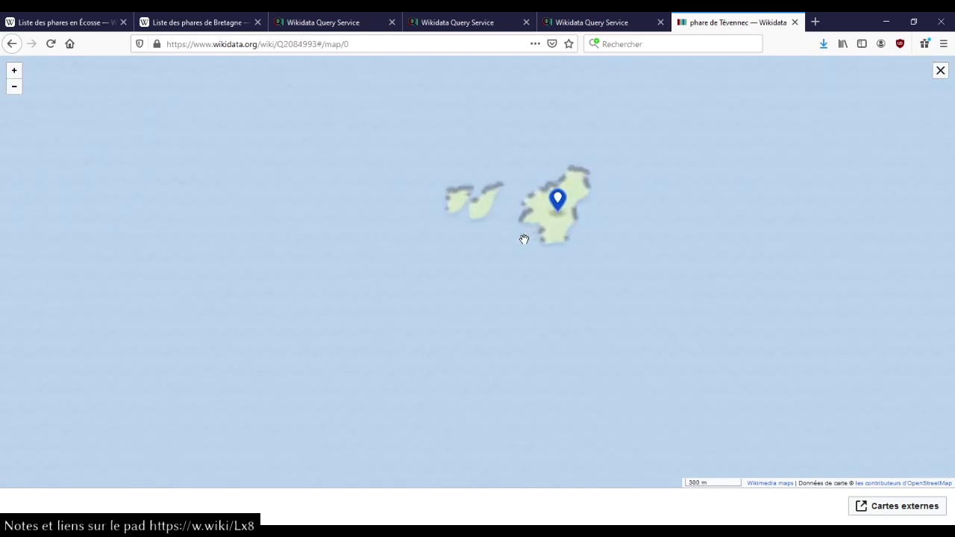
left_click(940, 71)
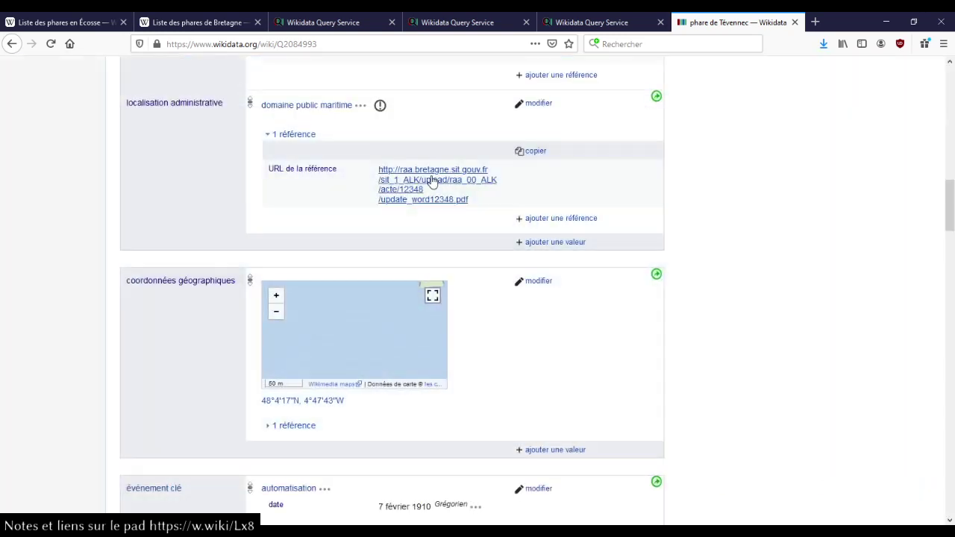
Step: Check the reference URL of the domaine public maritime value in a new tab, and close that tab
scroll(512, 245, "up", 4)
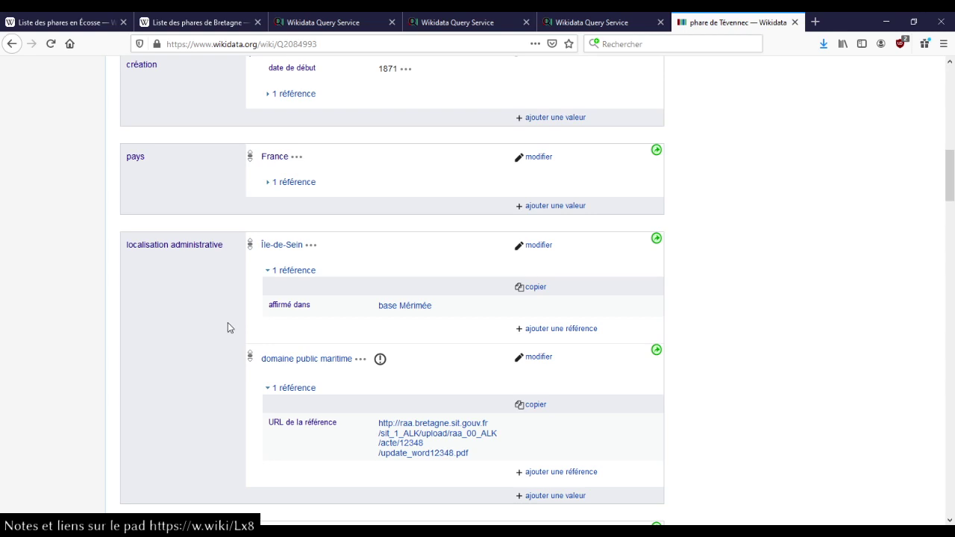
scroll(409, 308, "down", 2)
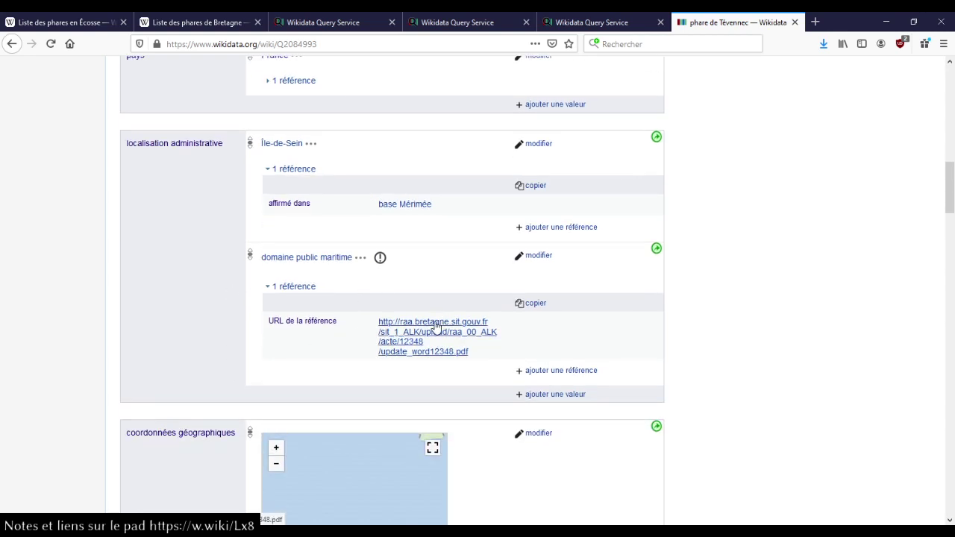
middle_click(437, 328)
left_click(749, 25)
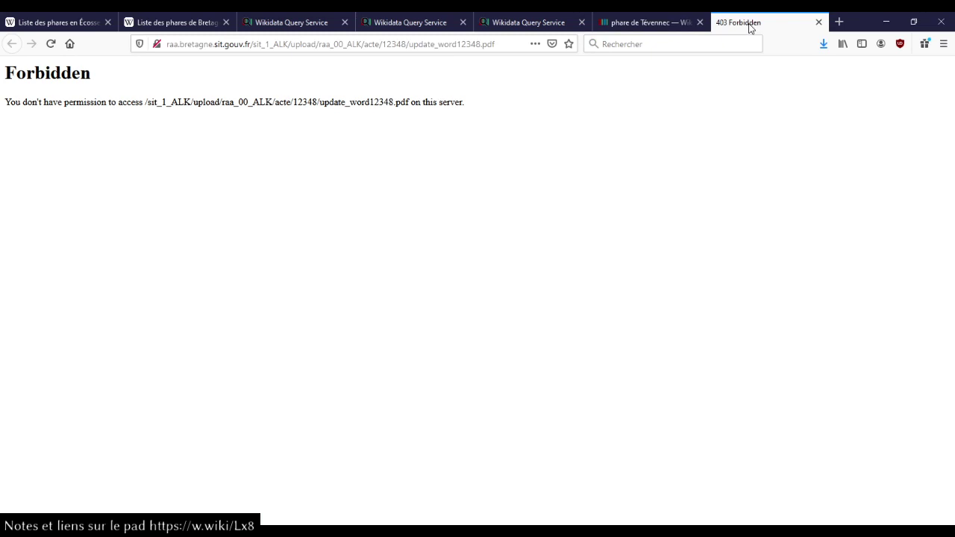
middle_click(750, 27)
Step: Find p131 in the revision history, and view the edit that created the domaine public maritime value and the one following it
scroll(410, 233, "up", 10)
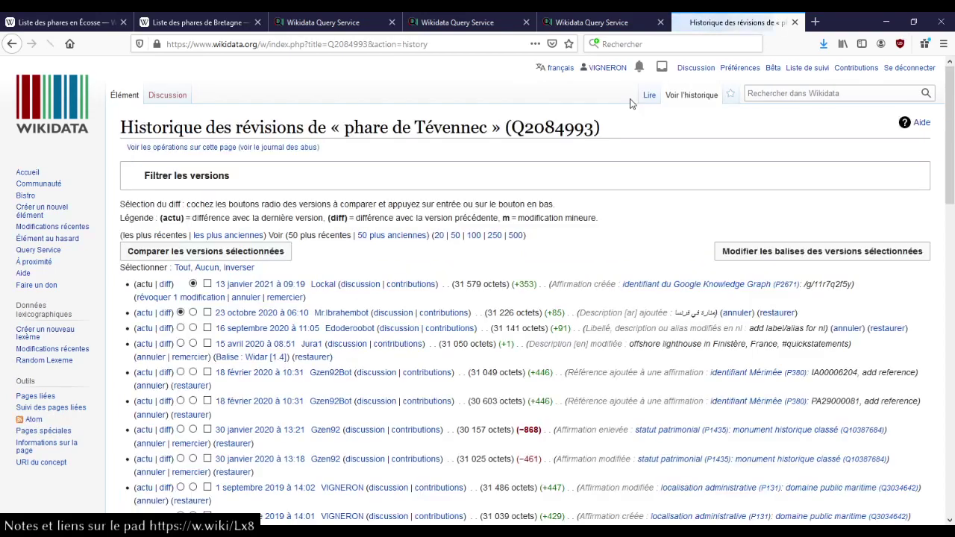
scroll(549, 236, "down", 5)
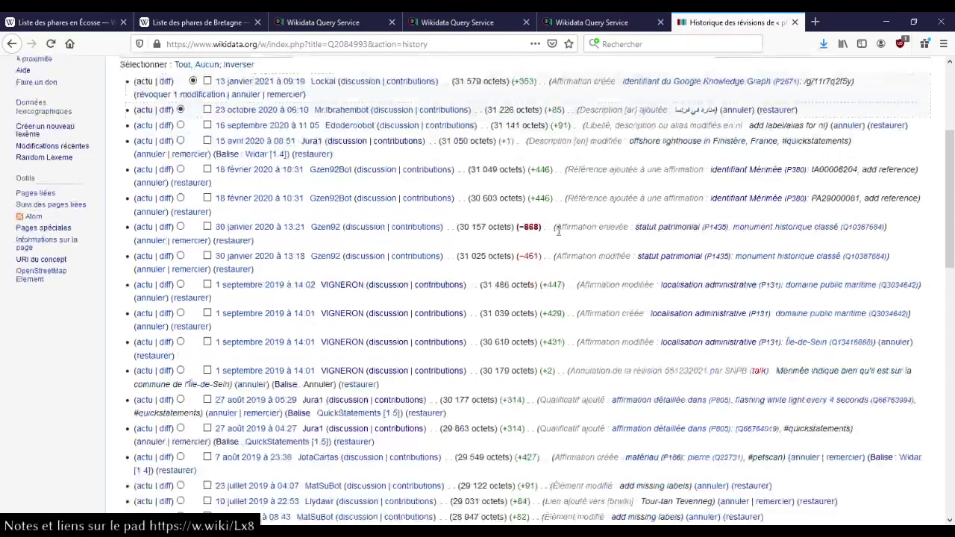
key("ctrl+f")
type("p131")
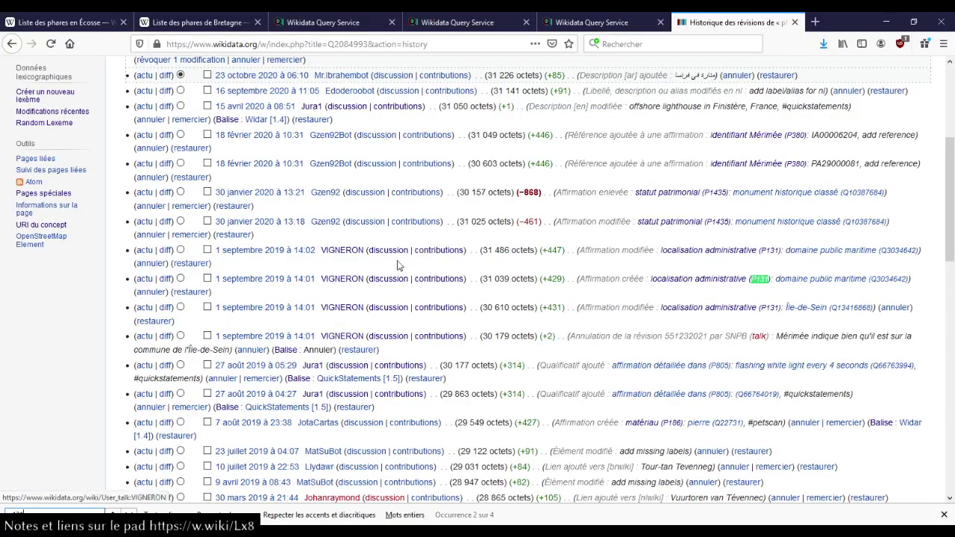
left_click(165, 281)
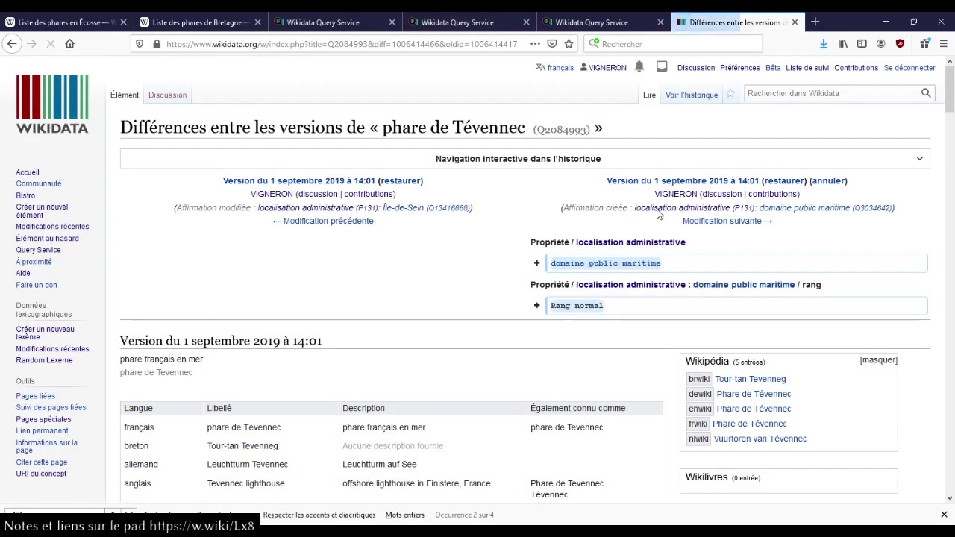
left_click(709, 223)
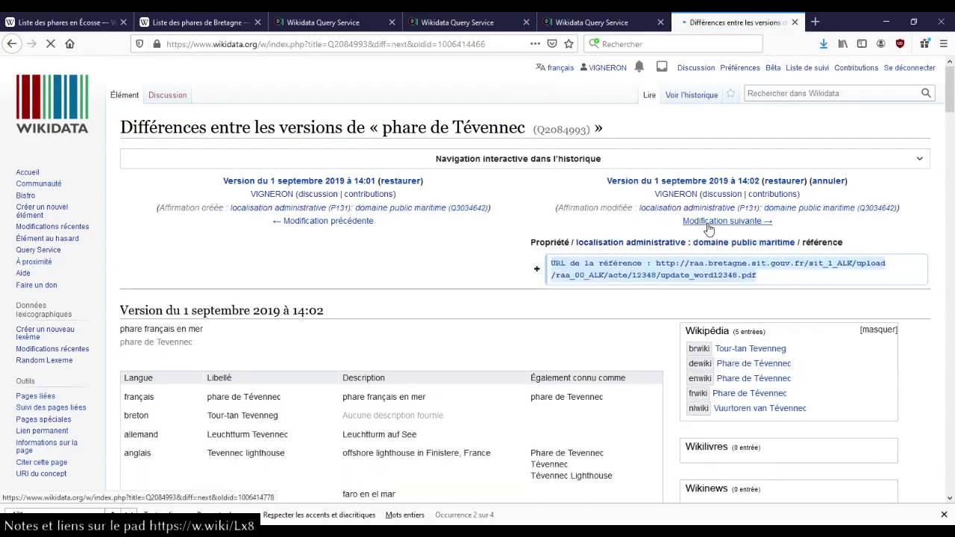
Step: Copy the reference URL ending in update_word12348.pdf from the diff and load it in a new tab
left_click_drag(760, 275, 651, 265)
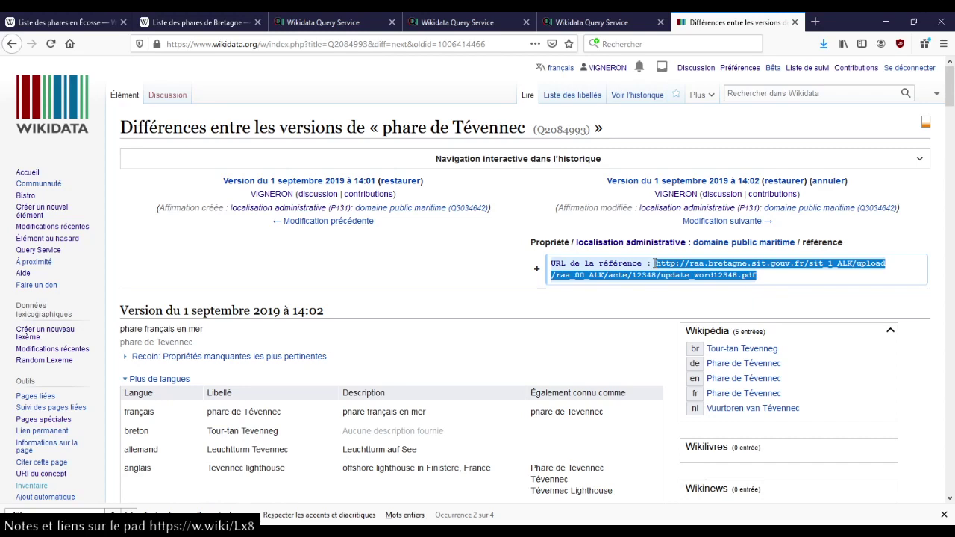
key("ctrl+c")
key("ctrl+t")
key("ctrl+v")
key("Return")
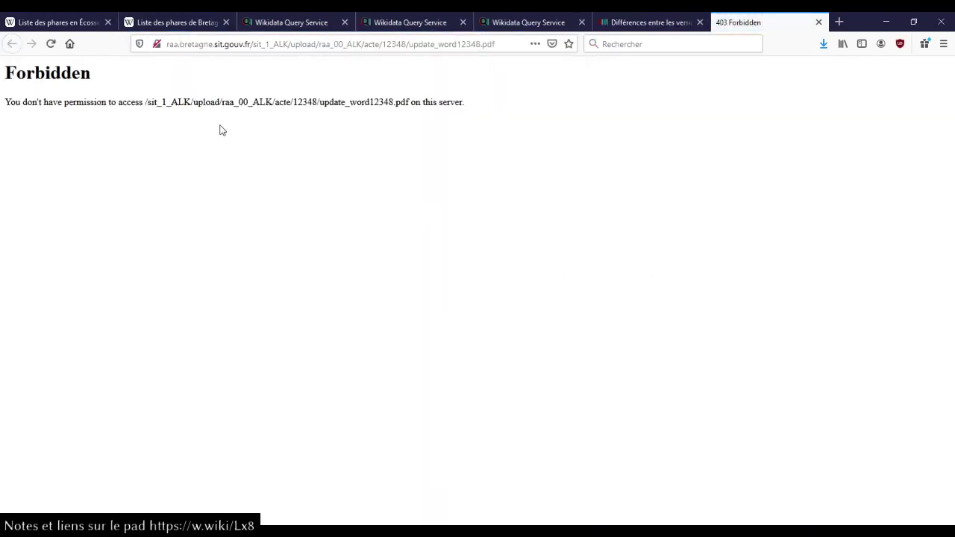
Step: Shorten the address to raa.bretagne.sit.gouv.fr and load the site's root
left_click(247, 44)
left_click(250, 44)
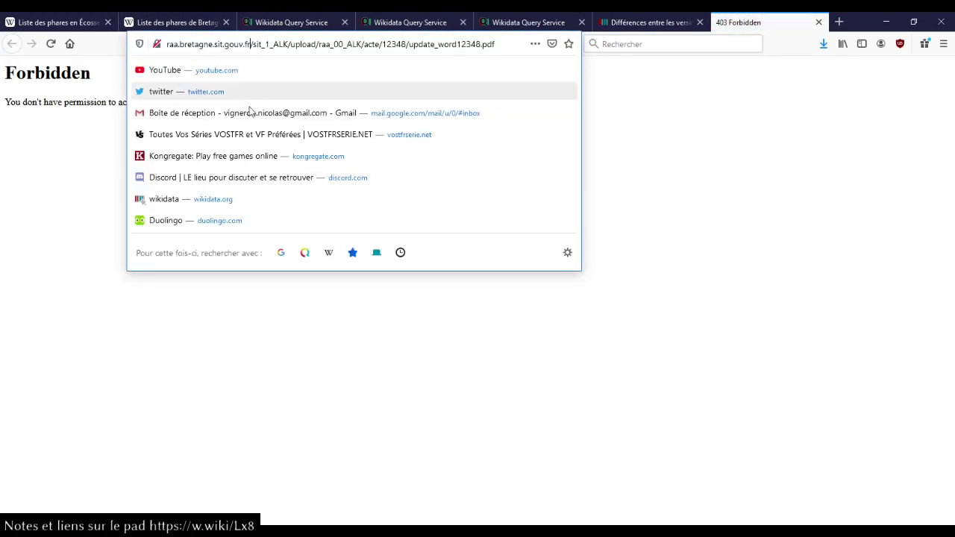
key("ctrl+shift+Left")
key("ctrl+shift+Left")
key("ctrl+shift+Left")
key("ctrl+shift+Left")
key("ctrl+shift+Left")
key("ctrl+shift+Left")
key("BackSpace")
key("Return")
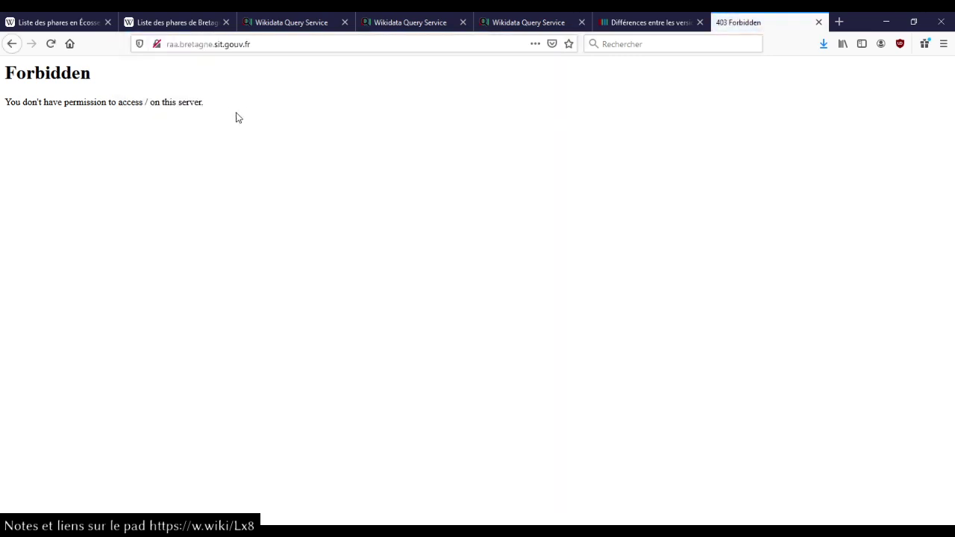
Step: Try to load raa.bretagne.gouv.fr by removing the sit part from the address
left_click(225, 43)
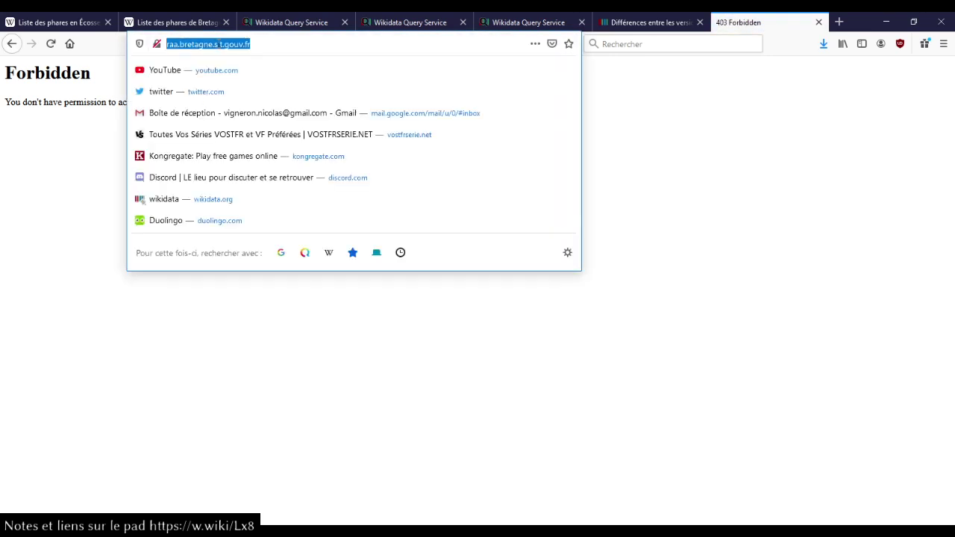
double_click(221, 44)
left_click(220, 44)
double_click(220, 44)
key("BackSpace")
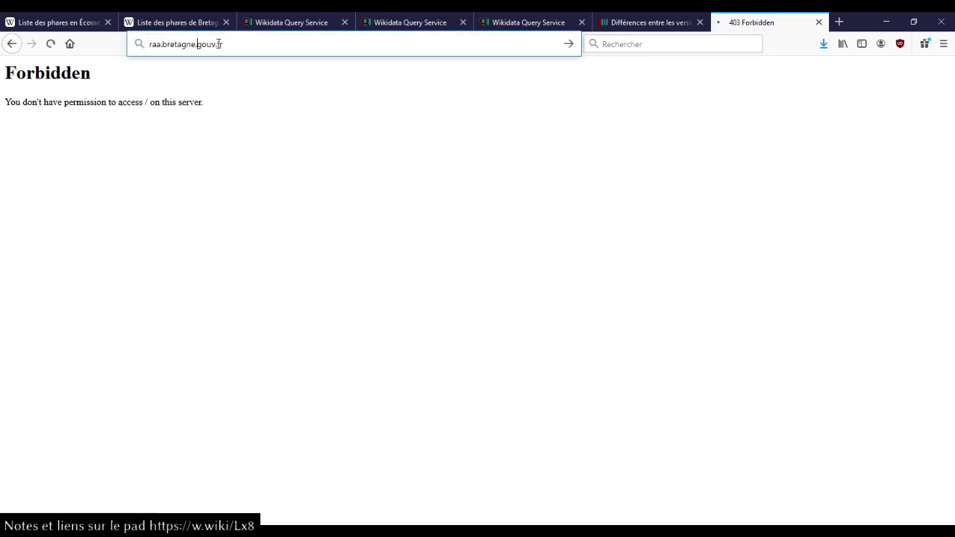
key("Return")
Step: Remove the raa prefix from the address and load the Bretagne government site
left_click(191, 46)
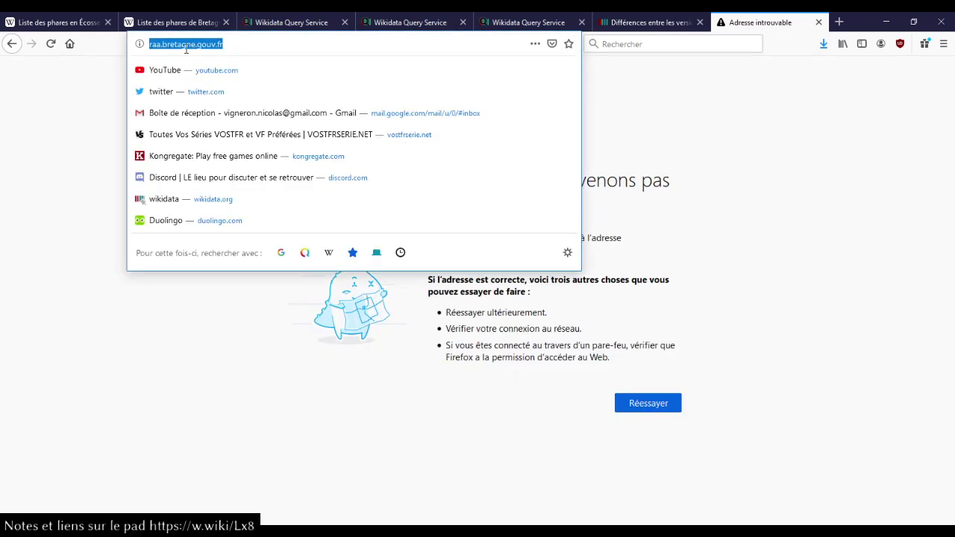
key("Home")
key("ctrl+shift+Right")
key("BackSpace")
key("Return")
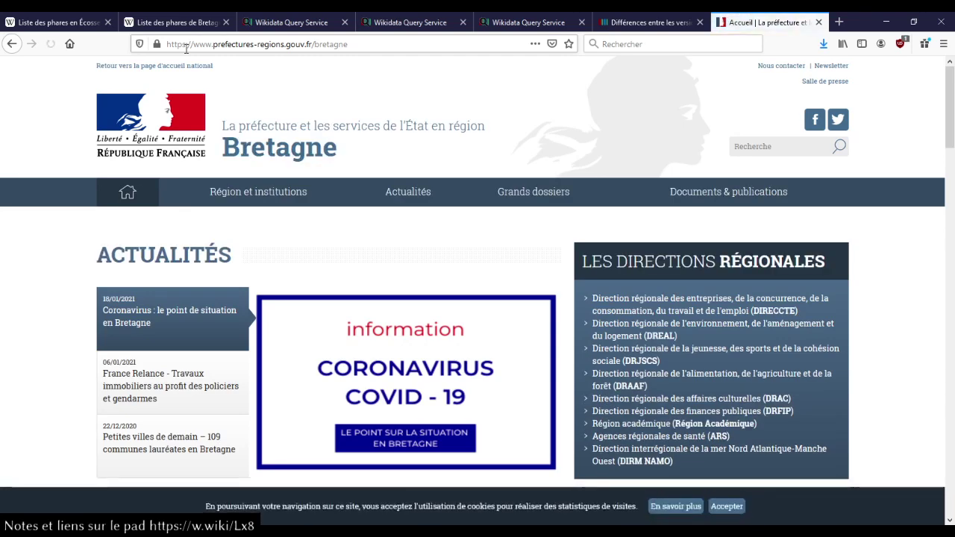
Step: Open archive.org in a new tab
key("ctrl+t")
type("inter")
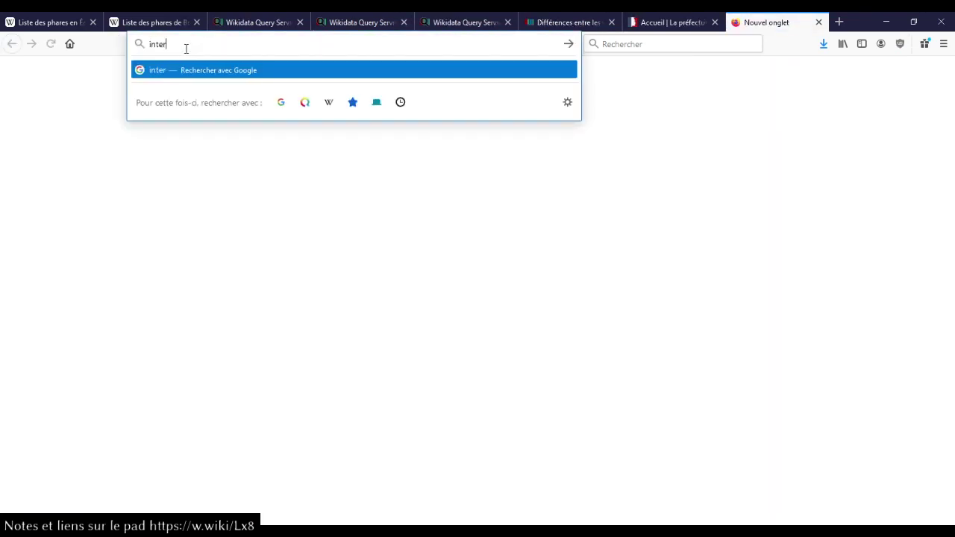
key("ctrl+a")
type("ar")
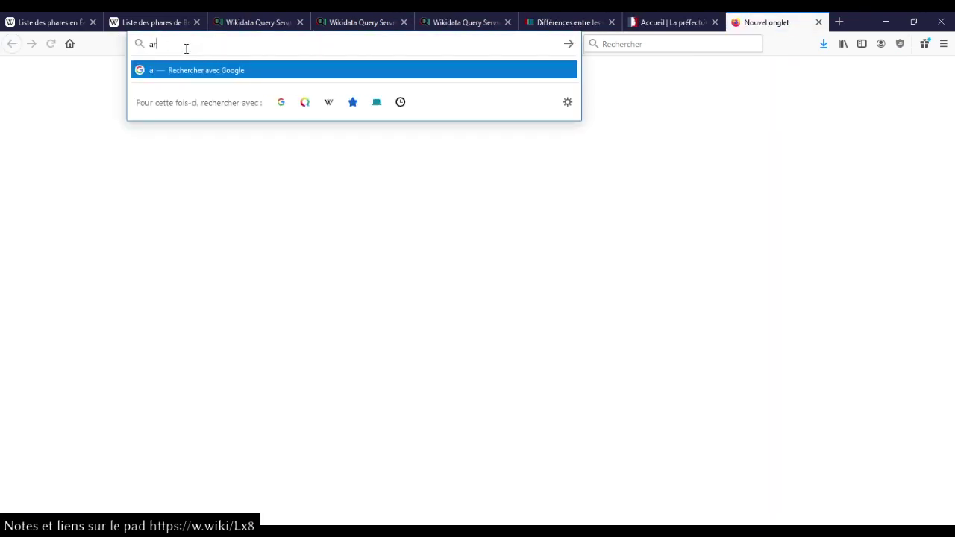
type("chive.org")
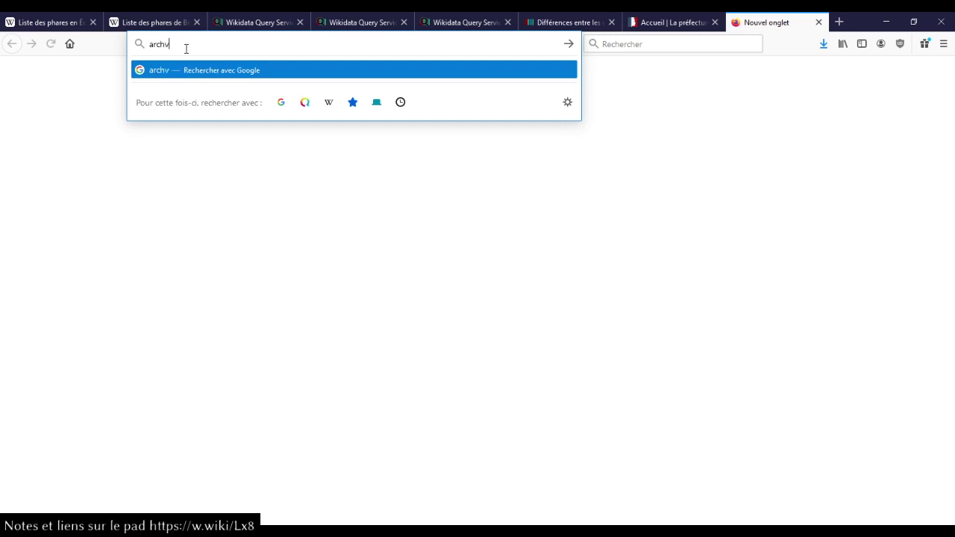
key("Return")
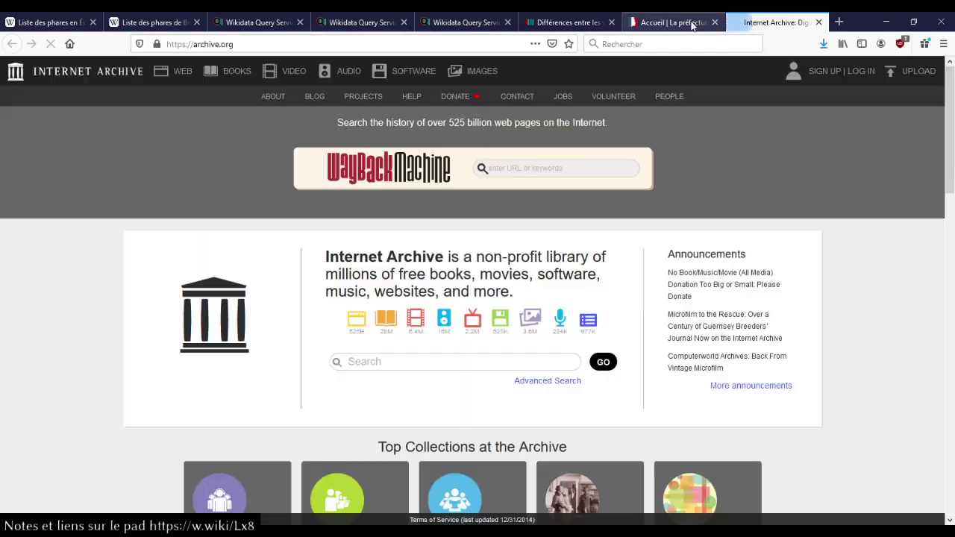
left_click(693, 22)
key("ctrl+t")
key("ctrl+v")
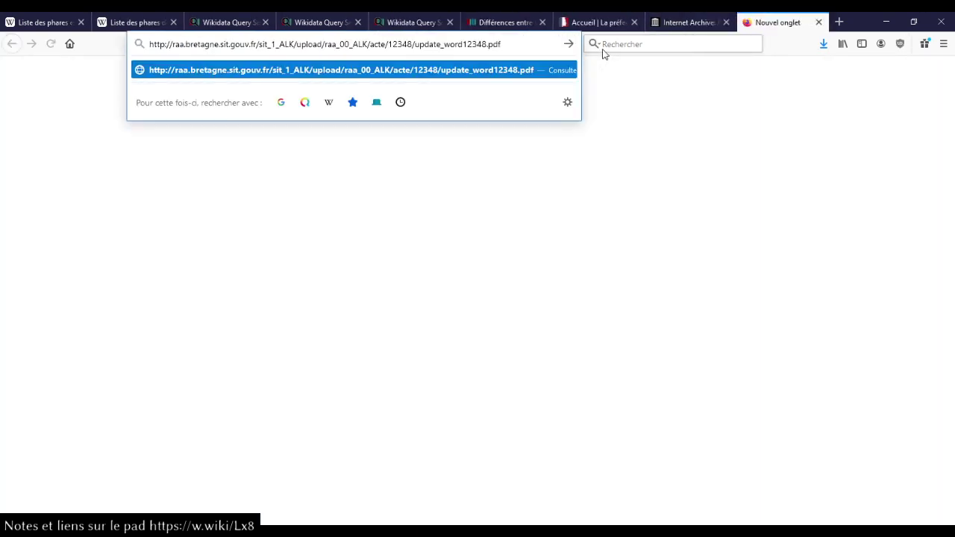
key("ctrl+w")
key("ctrl+Tab")
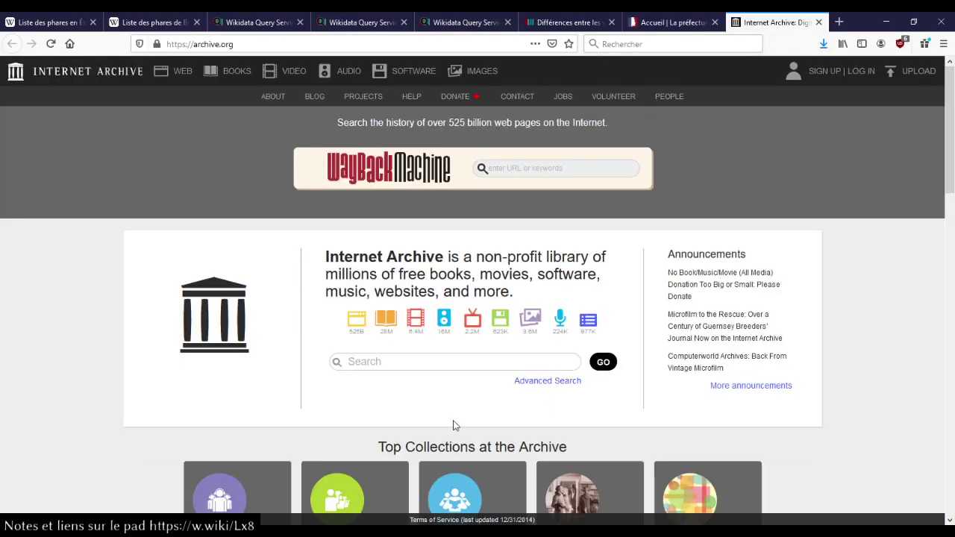
Step: Search the Wayback Machine for the copied update_word12348.pdf URL and close the préfecture de Bretagne tab
left_click(526, 168)
key("ctrl+v")
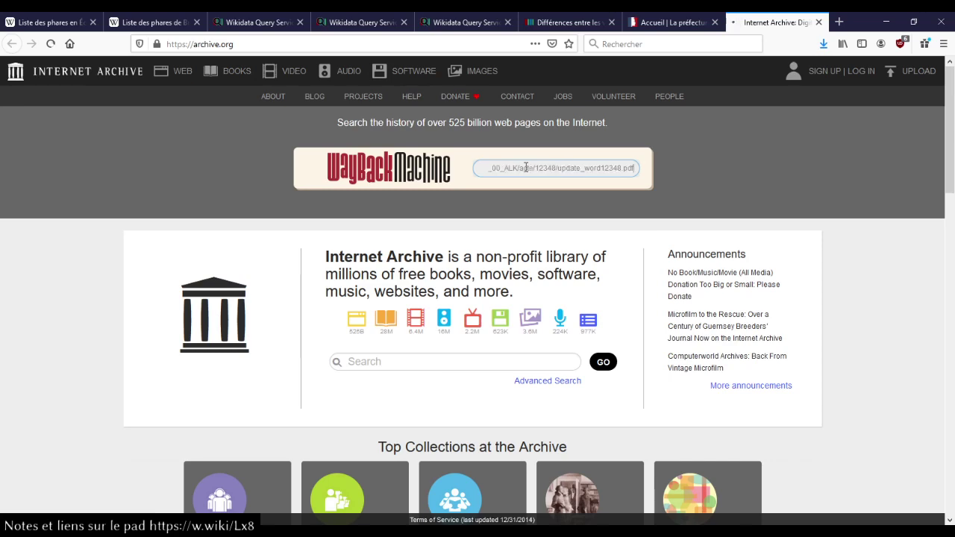
key("Return")
key("ctrl+shift+Tab")
key("ctrl+w")
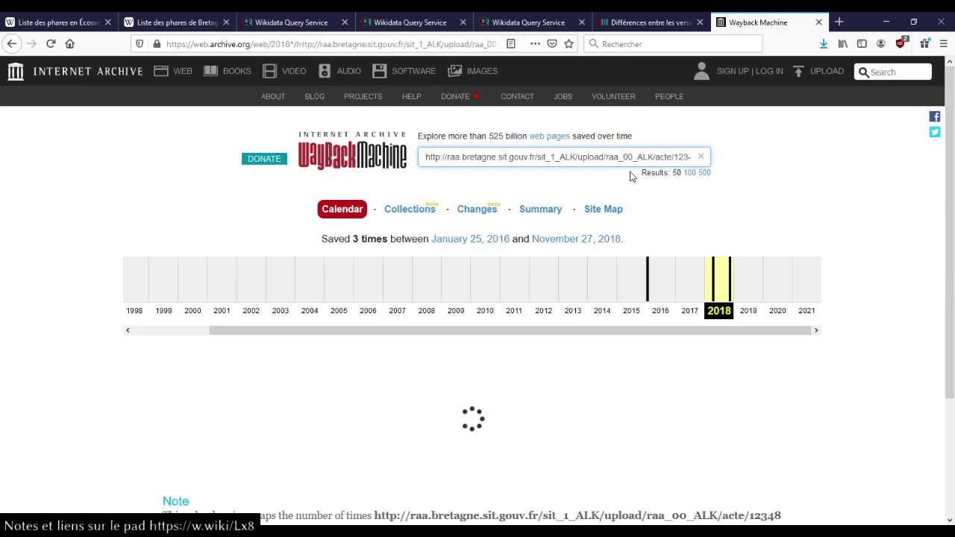
Step: Open the April 1, 2018 Wayback Machine snapshot of update_word12348.pdf
scroll(780, 207, "down", 3)
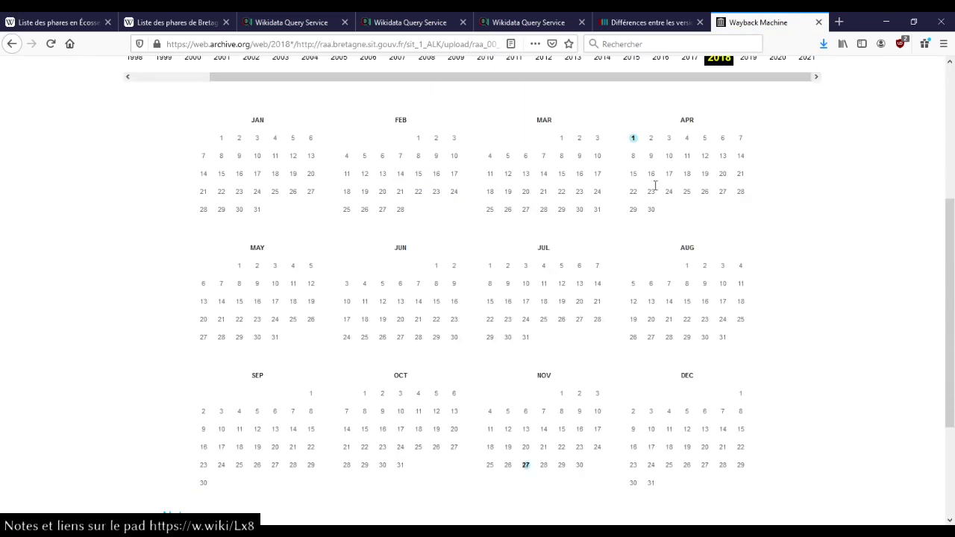
left_click(633, 139)
mouse_move(634, 141)
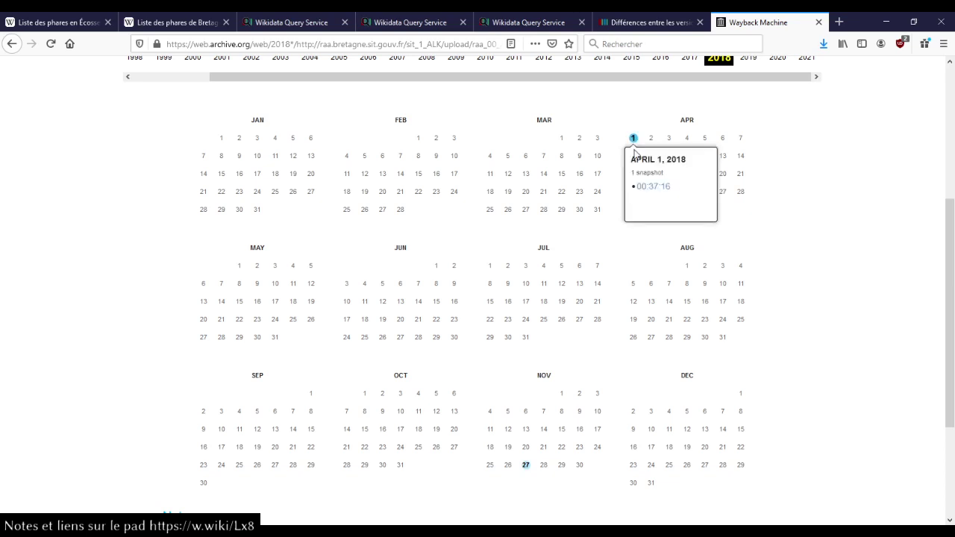
left_click(648, 187)
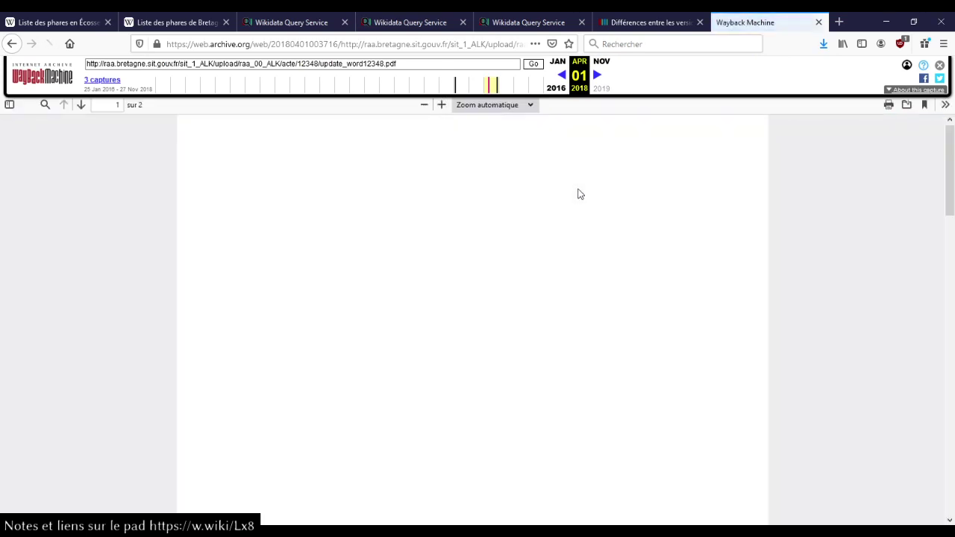
Step: Read the archived decree on phare de Tévennec through to its signature, examining the location and cadastral status given in Article 1
scroll(571, 204, "down", 1)
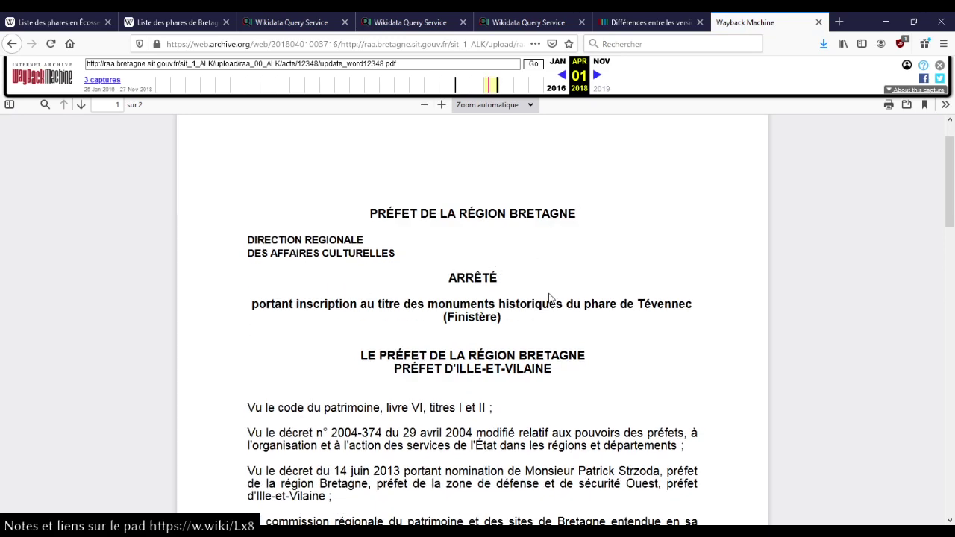
scroll(550, 298, "down", 10)
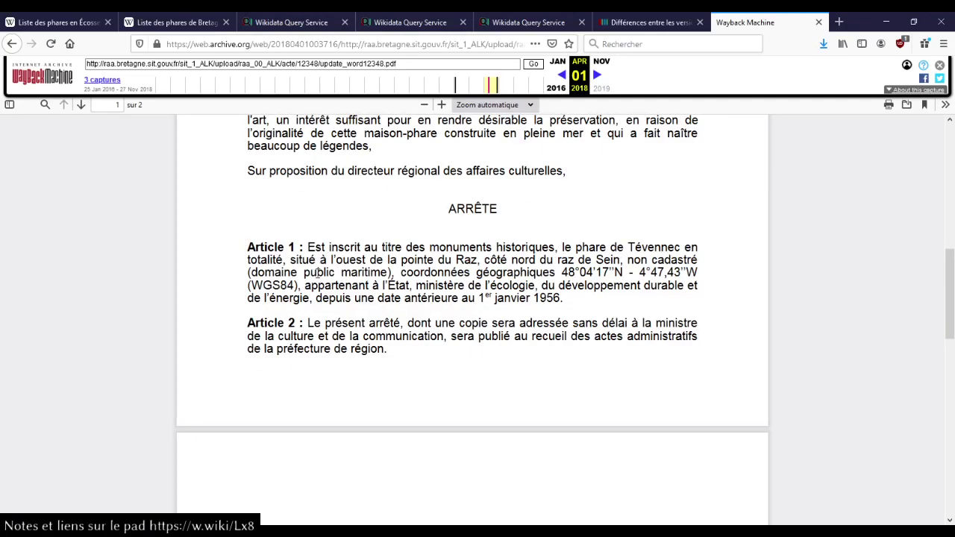
left_click_drag(252, 273, 361, 276)
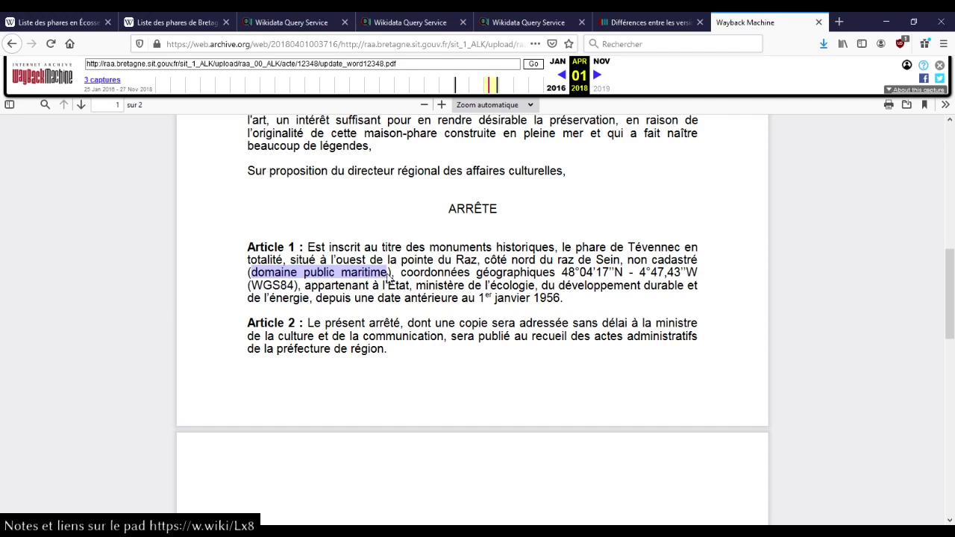
left_click(388, 279)
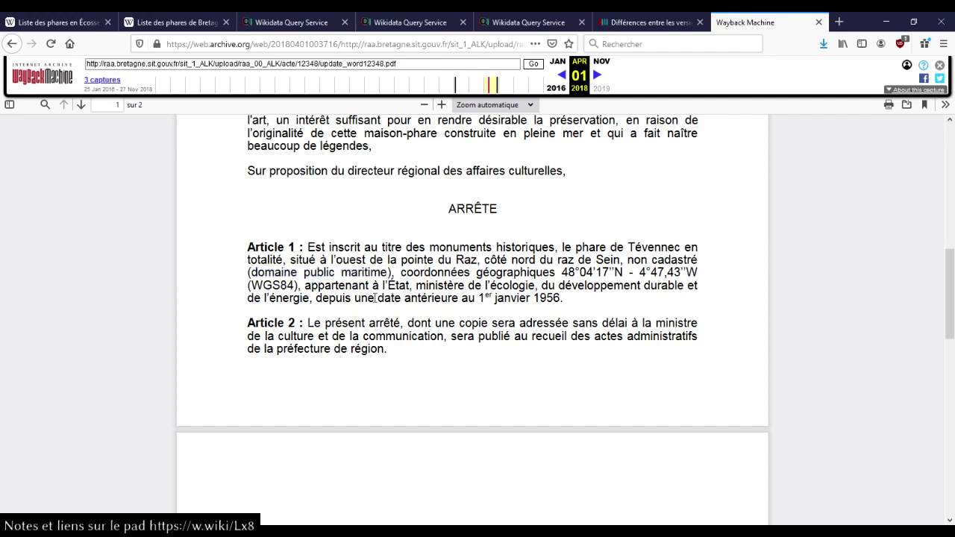
scroll(375, 298, "up", 3)
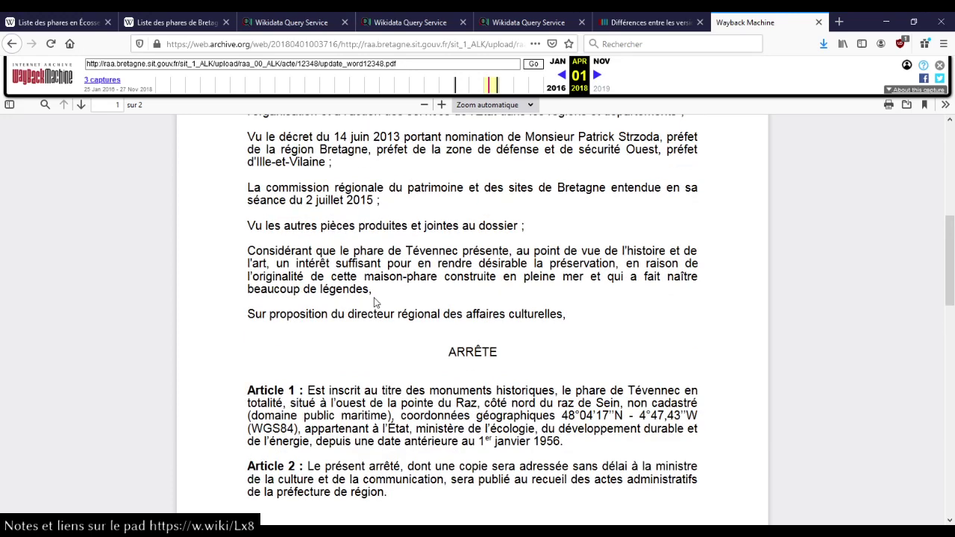
scroll(375, 303, "up", 3)
scroll(376, 302, "down", 10)
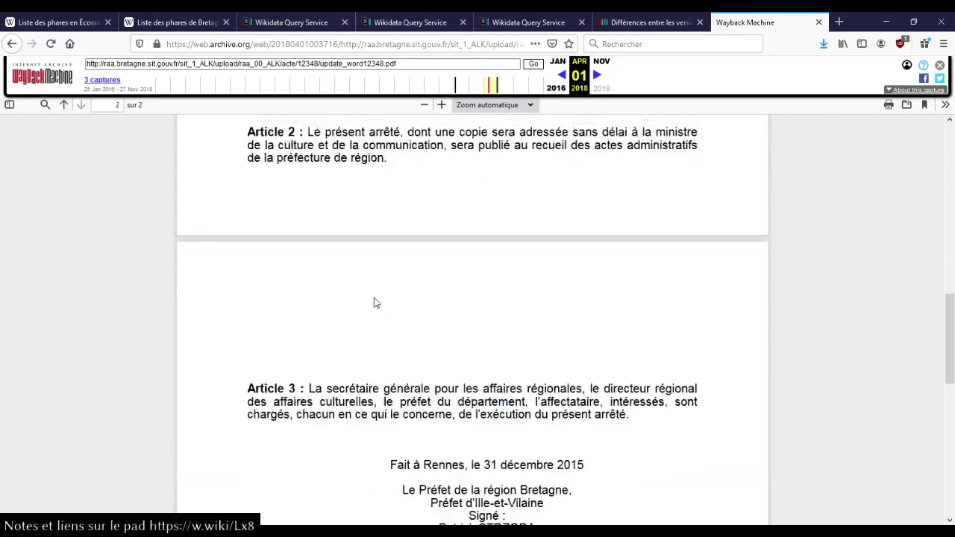
scroll(375, 302, "down", 4)
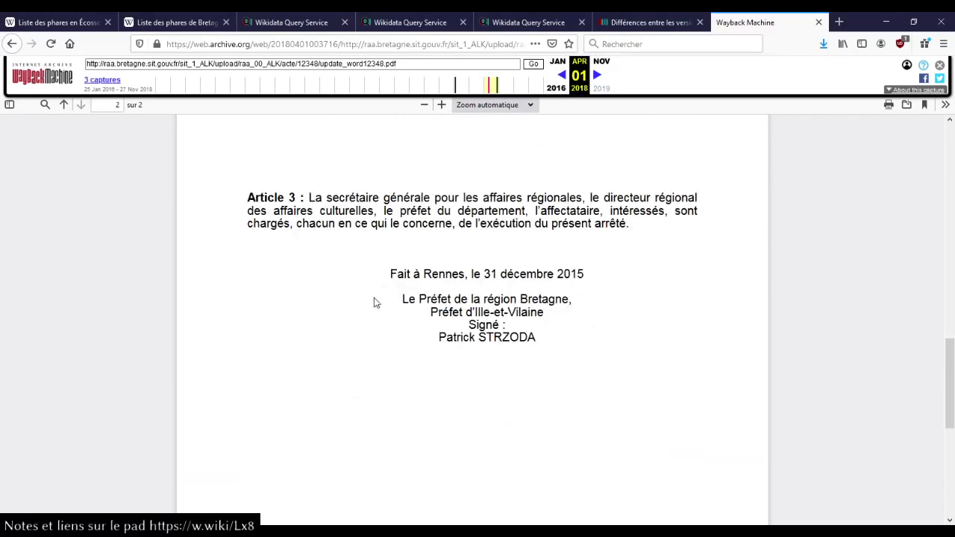
scroll(376, 302, "up", 12)
Step: Close the archived PDF and the phare de Tévennec version comparison, returning to the query listing lighthouses with several locations
key("ctrl+w")
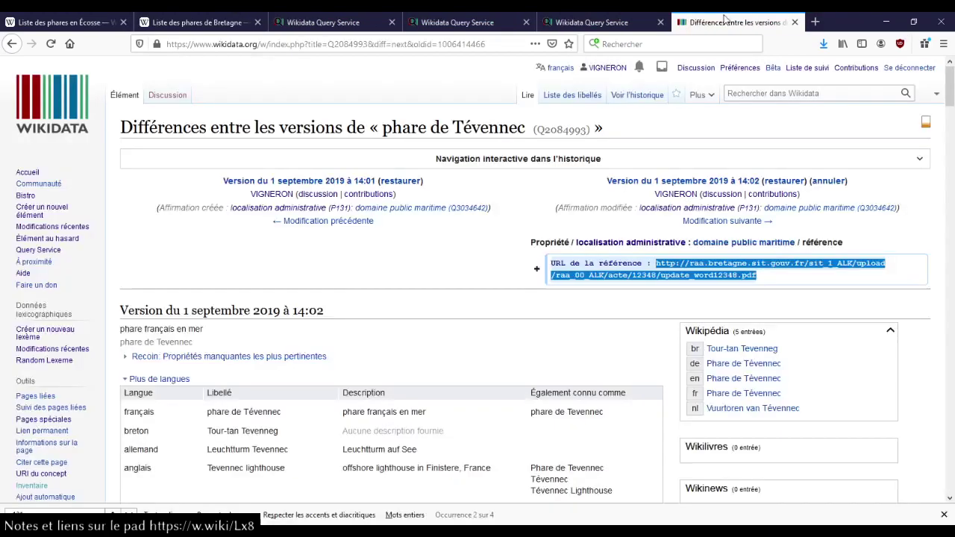
left_click(618, 21)
left_click(714, 18)
key("ctrl+w")
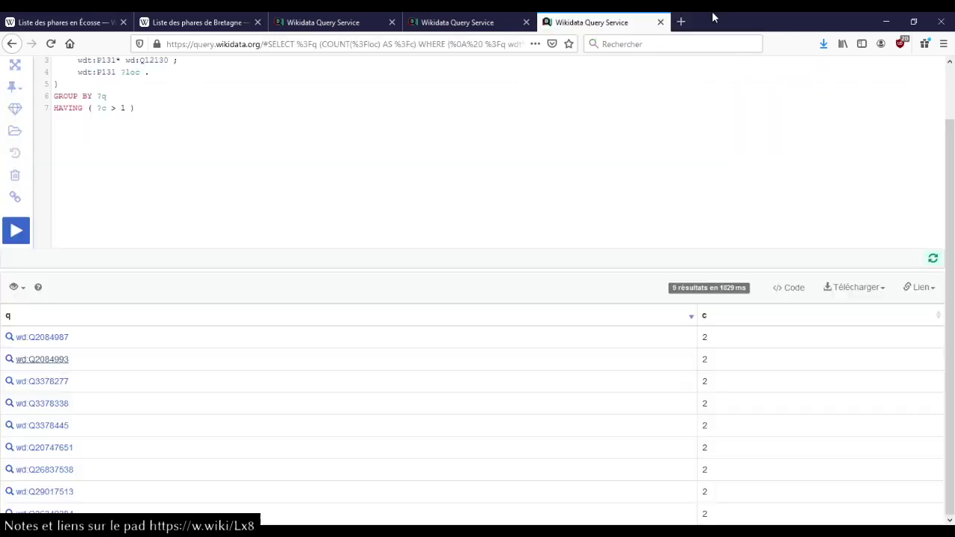
Step: Open results Q3378277 and Q3378338 in new tabs and remove Côtes-d'Armor from phare de Kerprigent's administrative locations
middle_click(47, 389)
middle_click(46, 404)
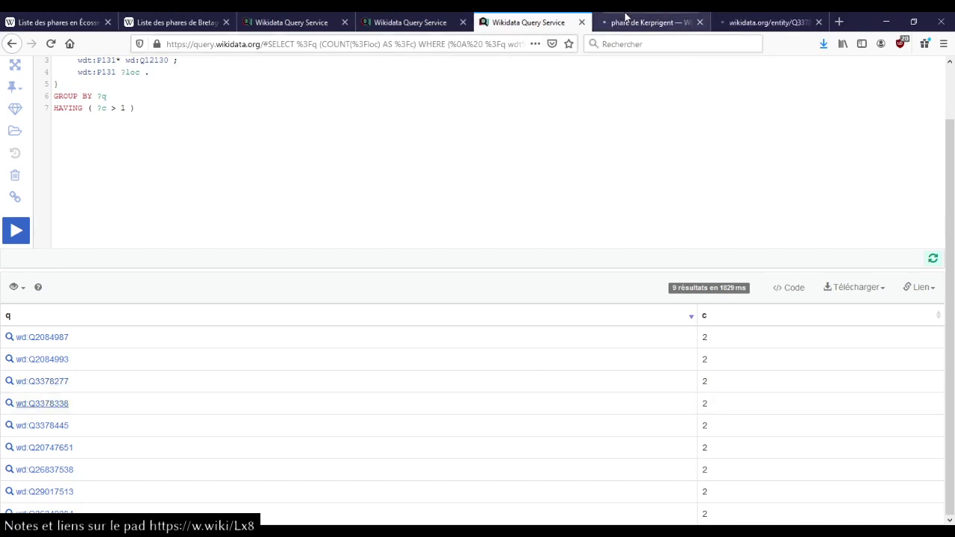
left_click(625, 16)
scroll(489, 276, "down", 6)
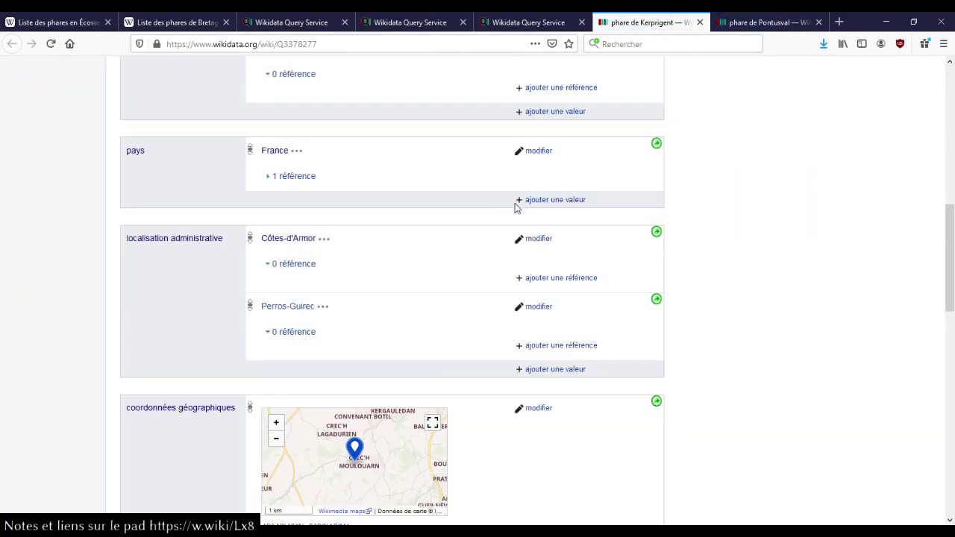
left_click(540, 240)
left_click(578, 240)
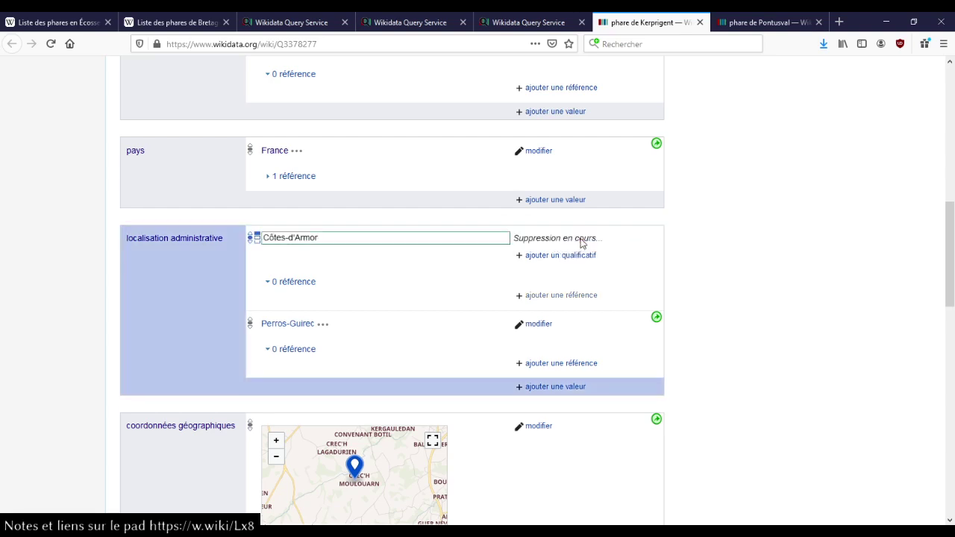
Step: Give Plounéour-Brignogan-plages preferred rank in phare de Pontusval's administrative locations, publish it, and close both lighthouse tabs
left_click(793, 26)
scroll(383, 330, "down", 5)
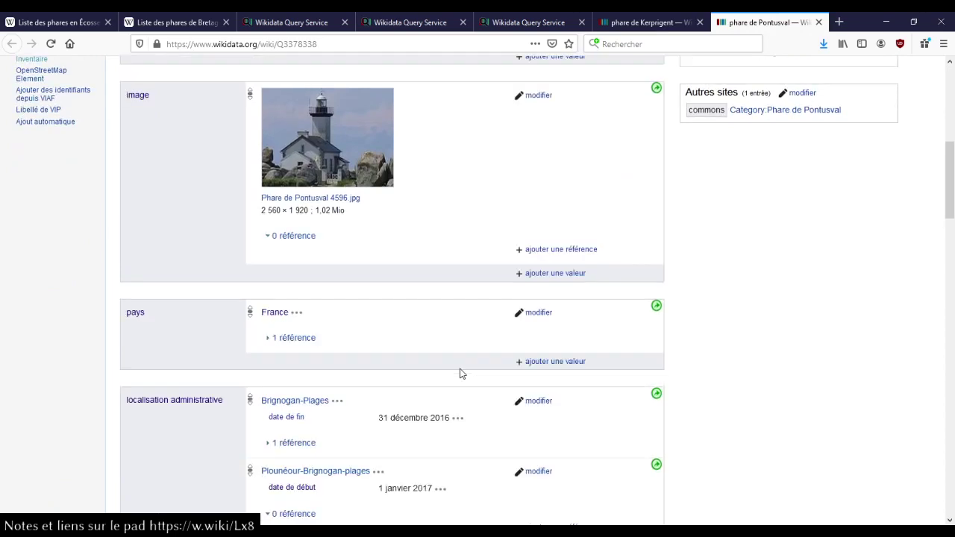
scroll(461, 373, "down", 3)
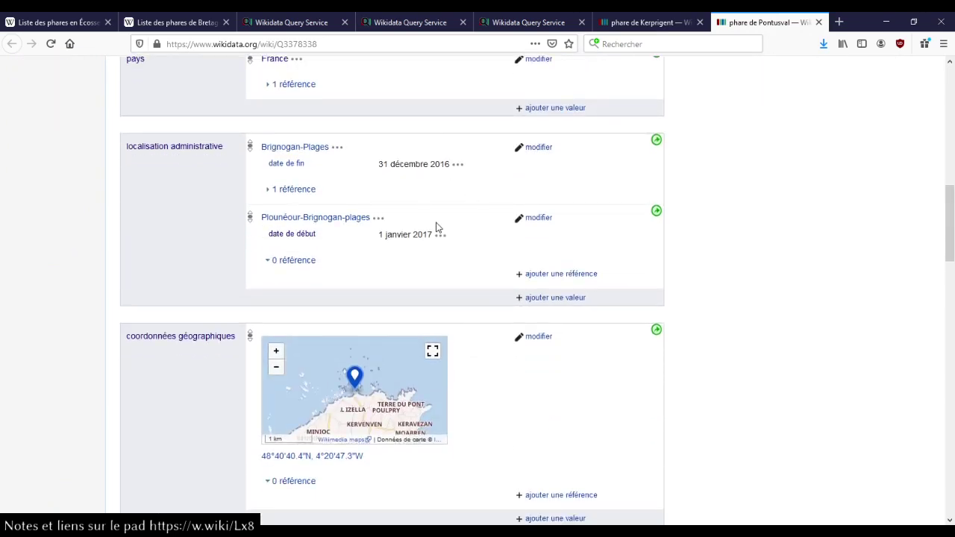
left_click(700, 22)
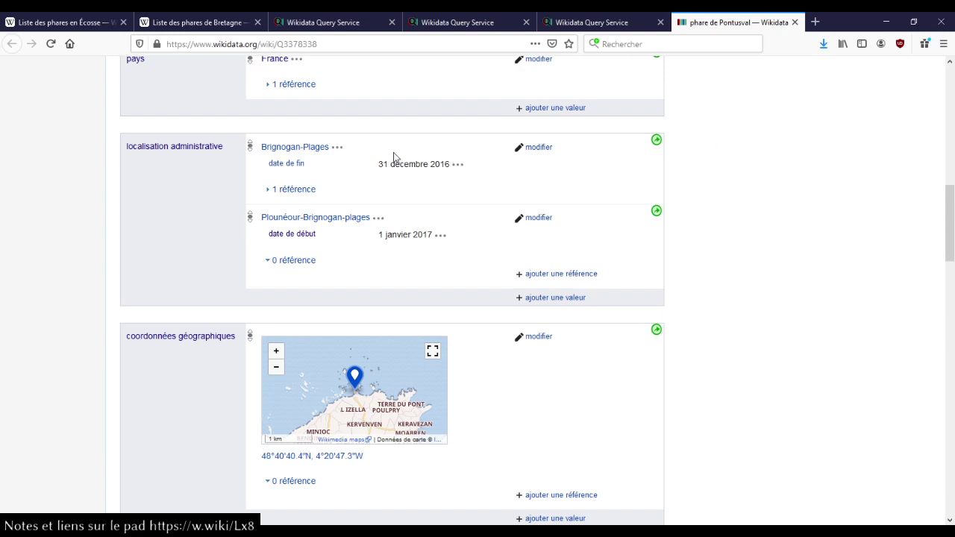
mouse_move(319, 153)
left_click(538, 218)
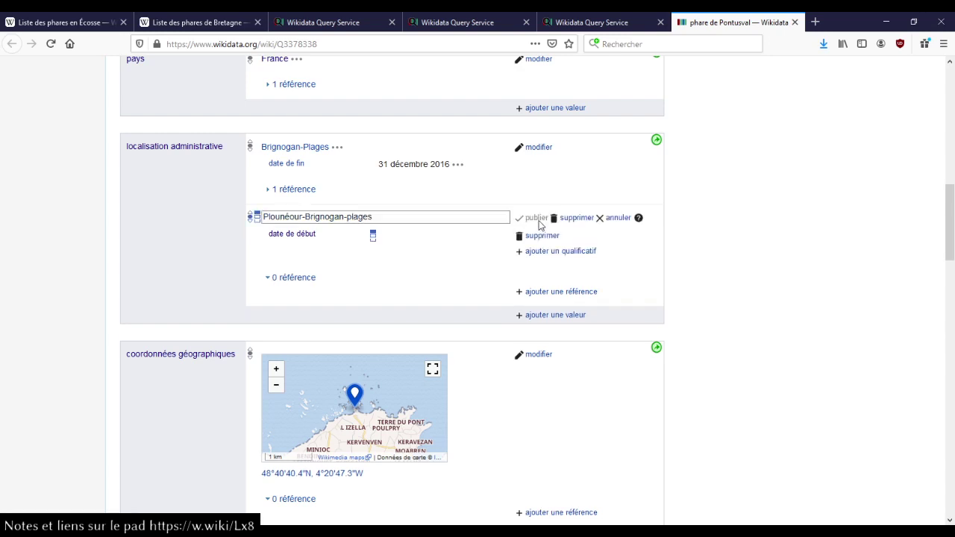
left_click(251, 217)
left_click(270, 231)
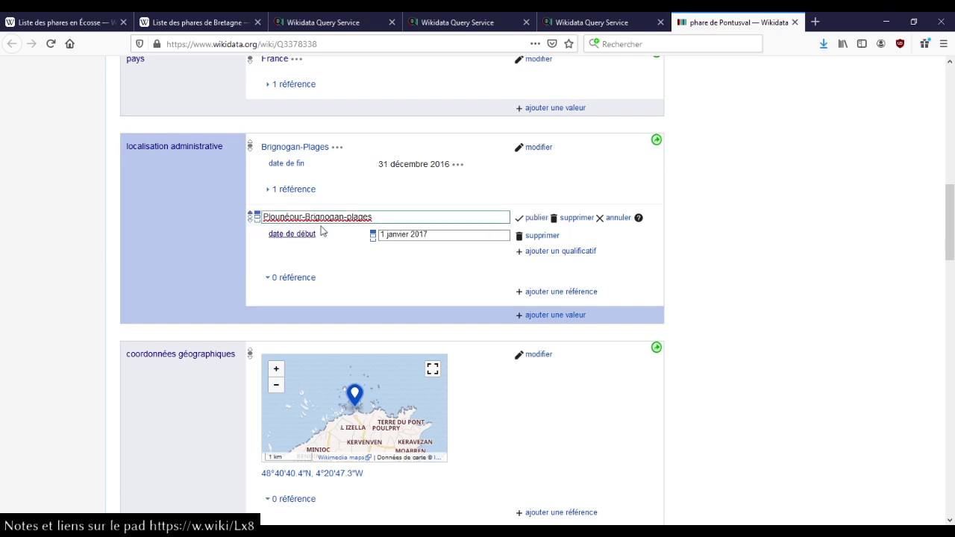
left_click(543, 220)
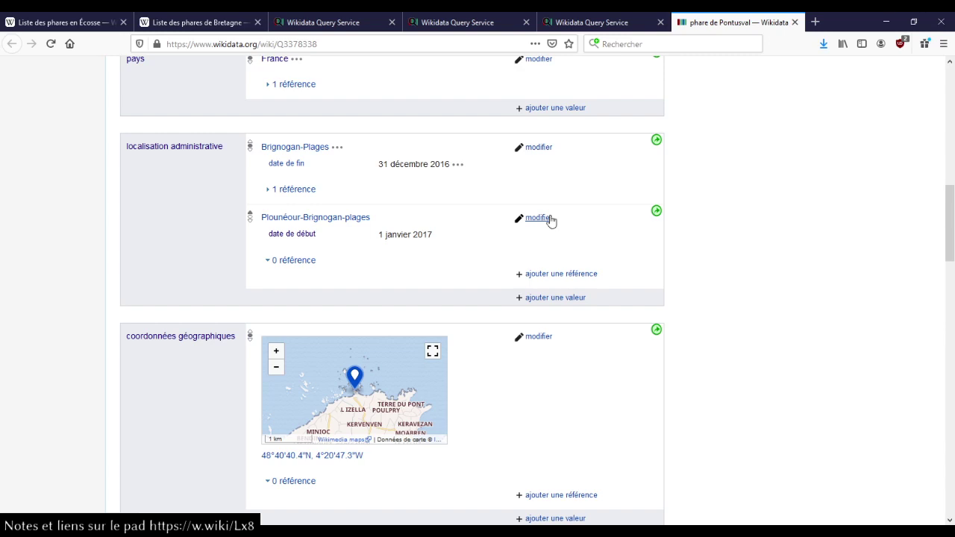
middle_click(719, 26)
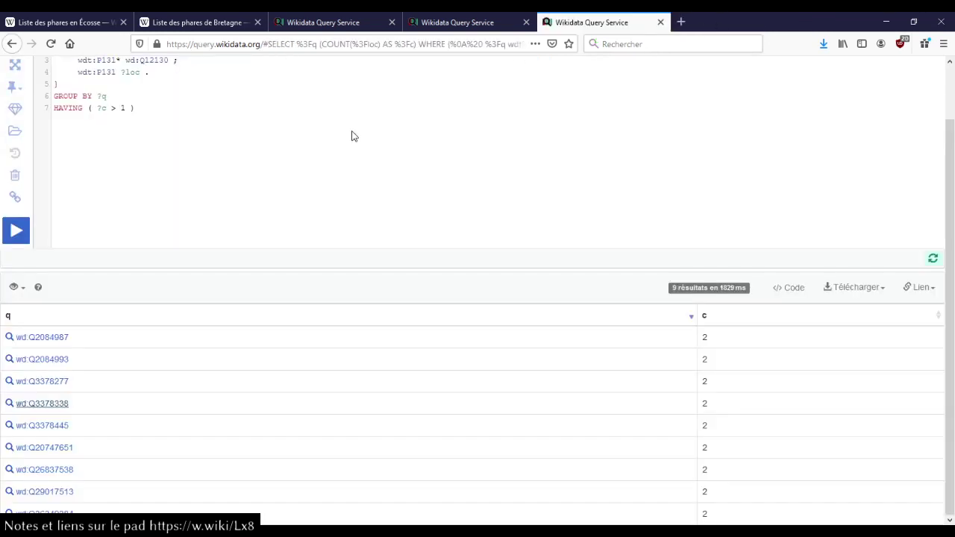
Step: Examine the wdt:P131* path and the Q12130 item in the third line of the query
scroll(324, 130, "up", 2)
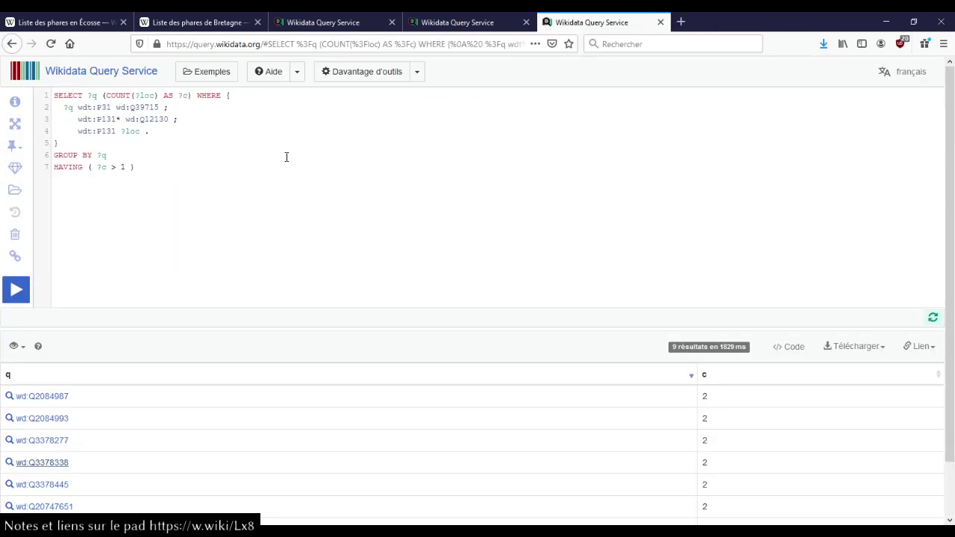
left_click_drag(78, 118, 161, 117)
left_click(160, 118)
double_click(117, 118)
left_click(153, 118)
double_click(156, 120)
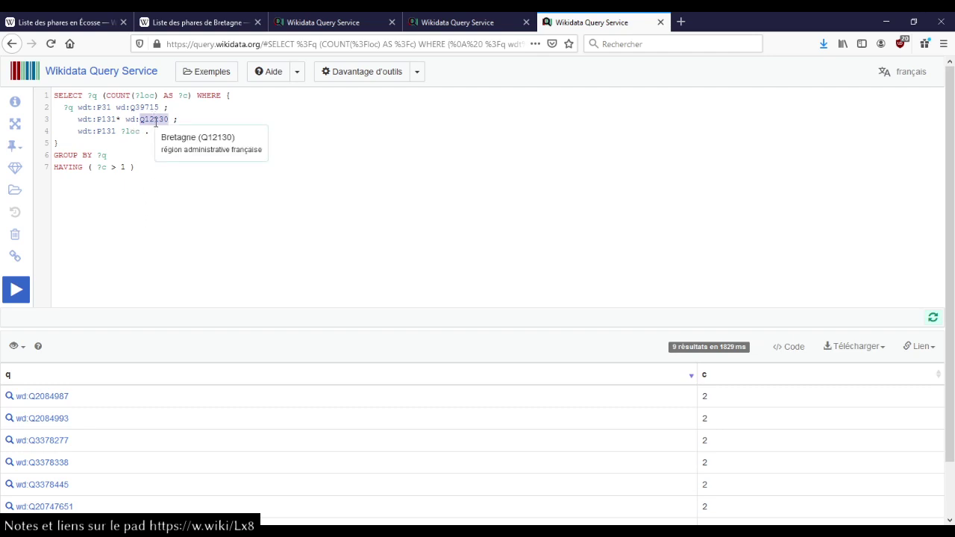
Step: Open result Q3378445 in a new tab and remove Finistère from phare de l'Île Wrac'h's administrative locations
middle_click(54, 486)
left_click(687, 20)
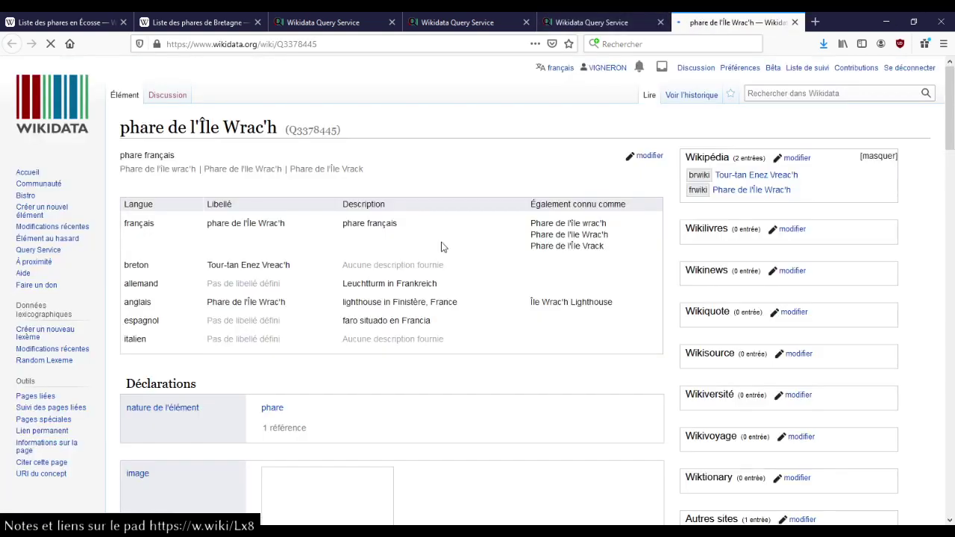
scroll(482, 298, "down", 10)
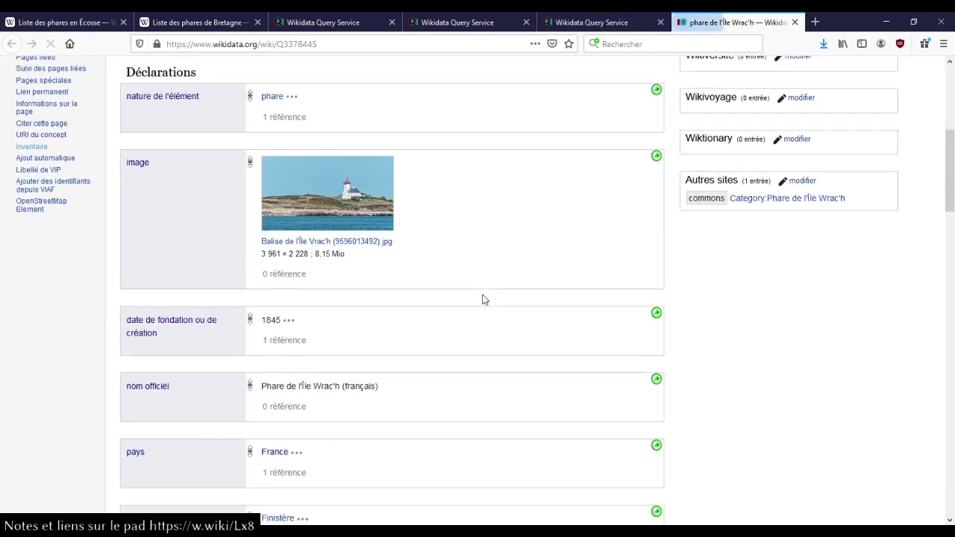
scroll(450, 341, "down", 3)
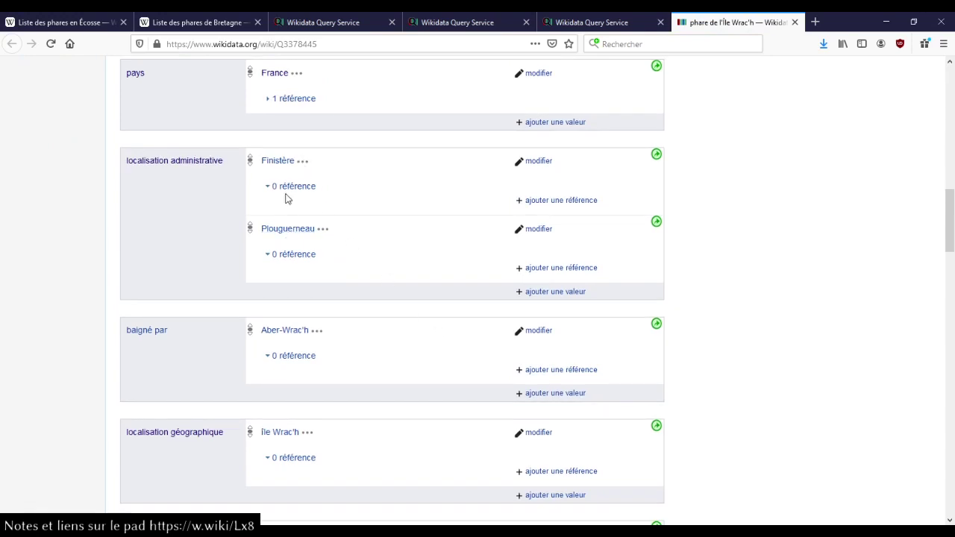
left_click(540, 161)
left_click(576, 161)
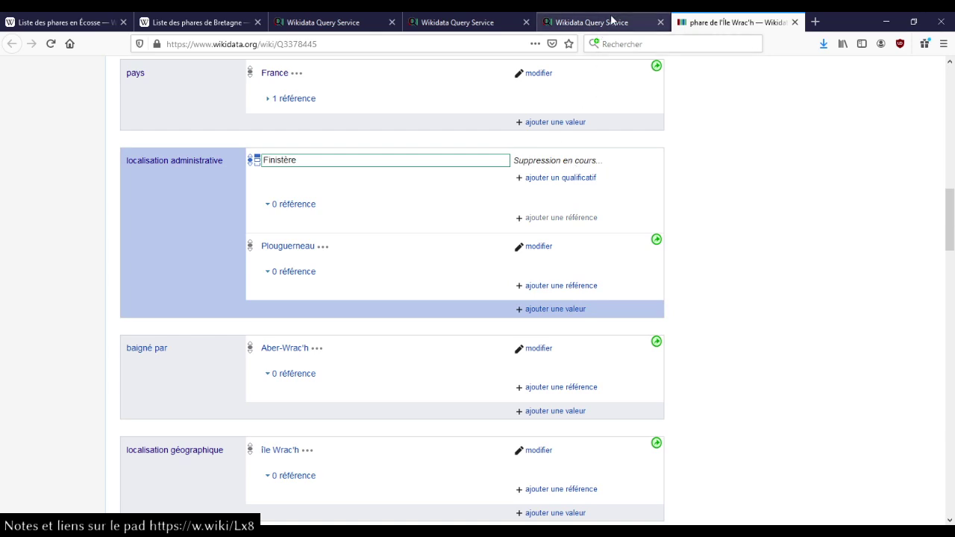
Step: In the multiple-location query, replace the asterisk of wdt:P131* to write the path as wdt:P131/wdt:P131/wdt:P131
left_click(590, 27)
left_click(118, 124)
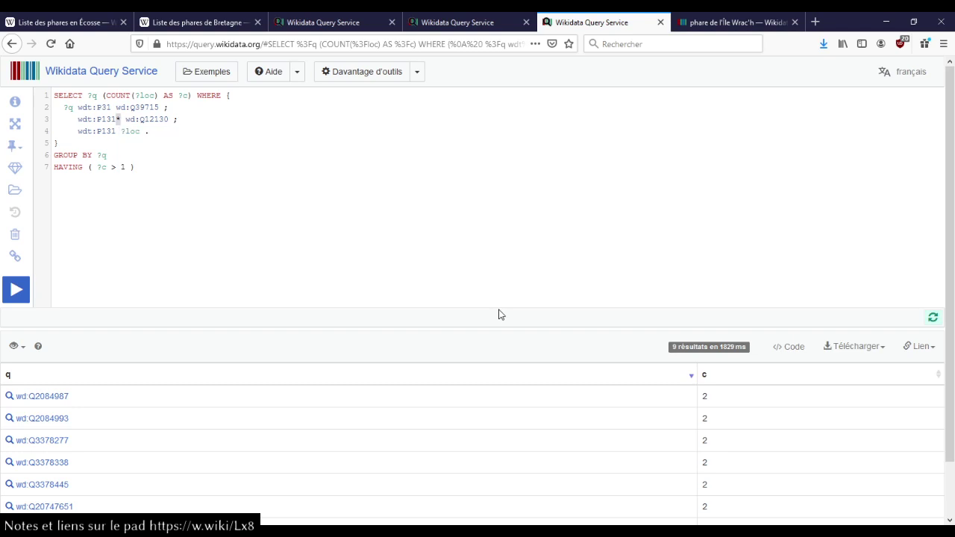
type("/wdt:P131")
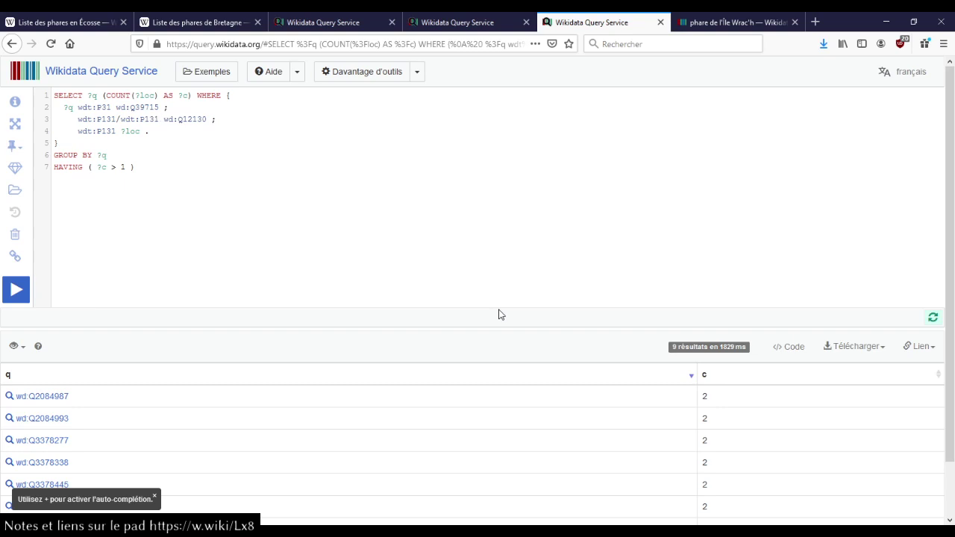
type("/wdt:P131/wdt:")
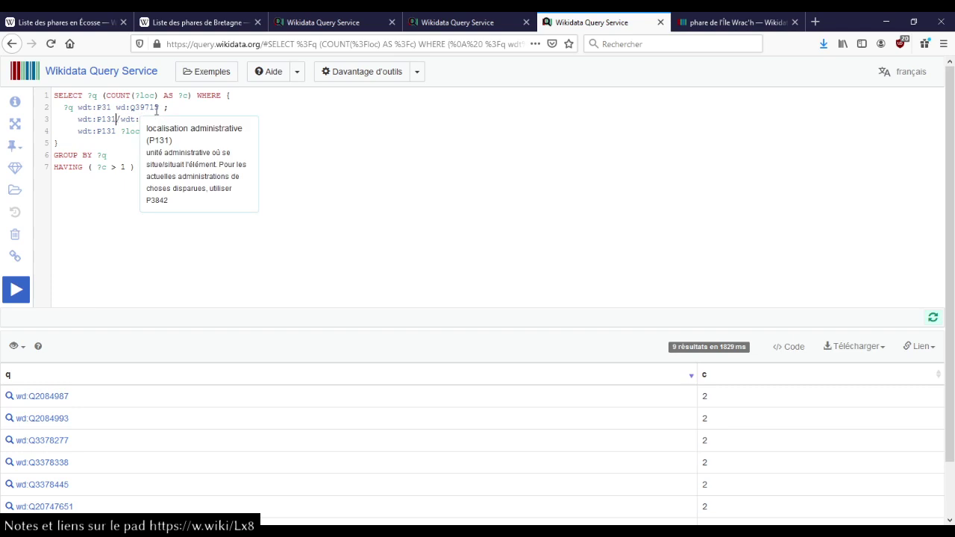
Step: Replace the chained properties with an asterisk so the query path reads wdt:P131* again
left_click(200, 110)
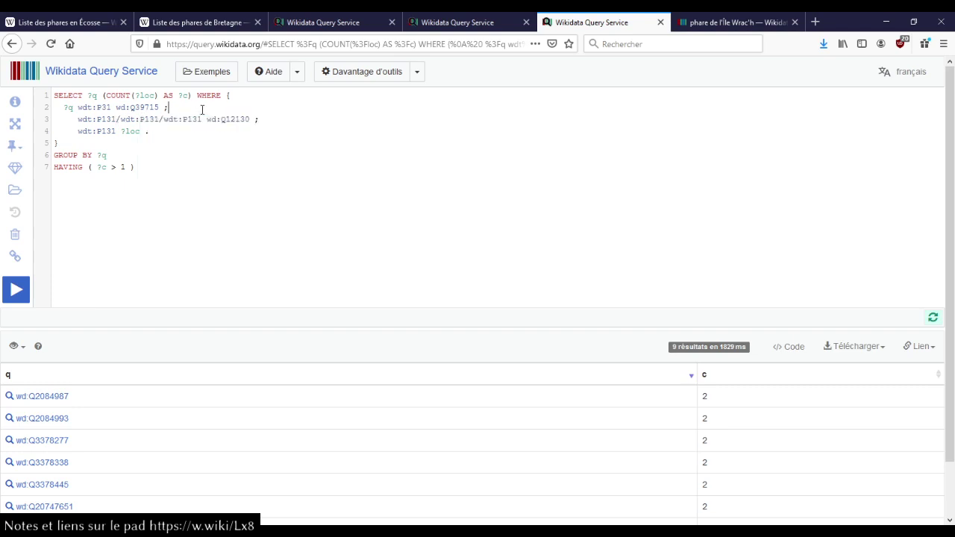
left_click_drag(202, 119, 119, 119)
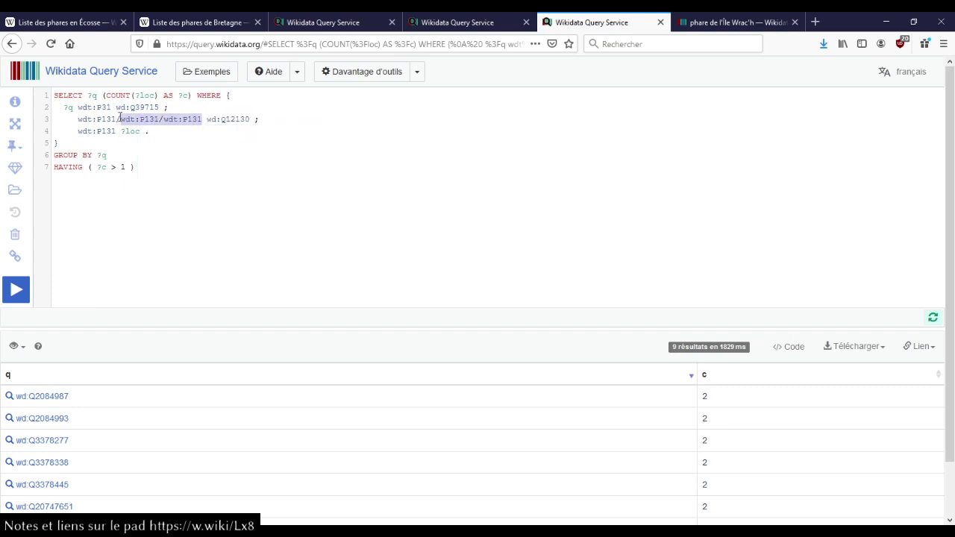
type("*")
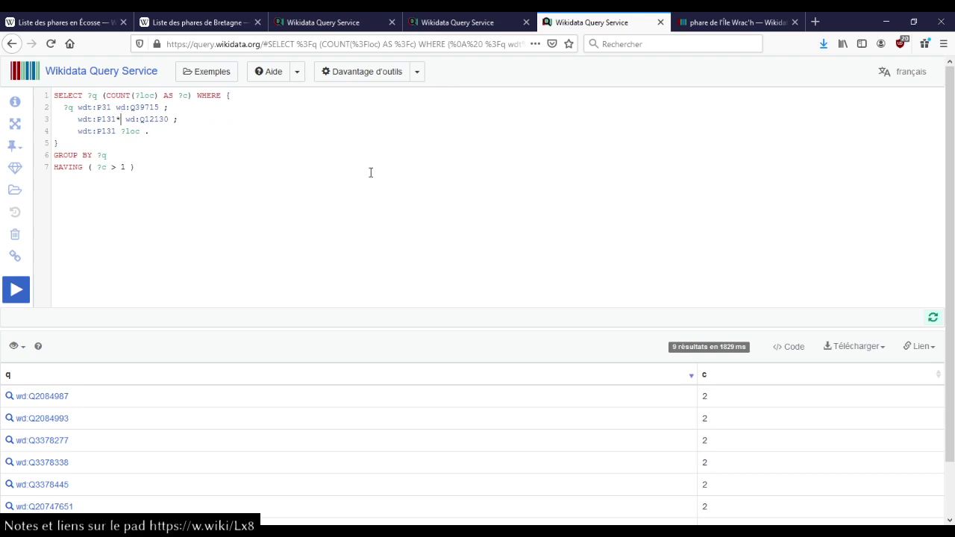
Step: Close the phare de l'Île Wrac'h item and return to the query
left_click(783, 25)
key("ctrl+w")
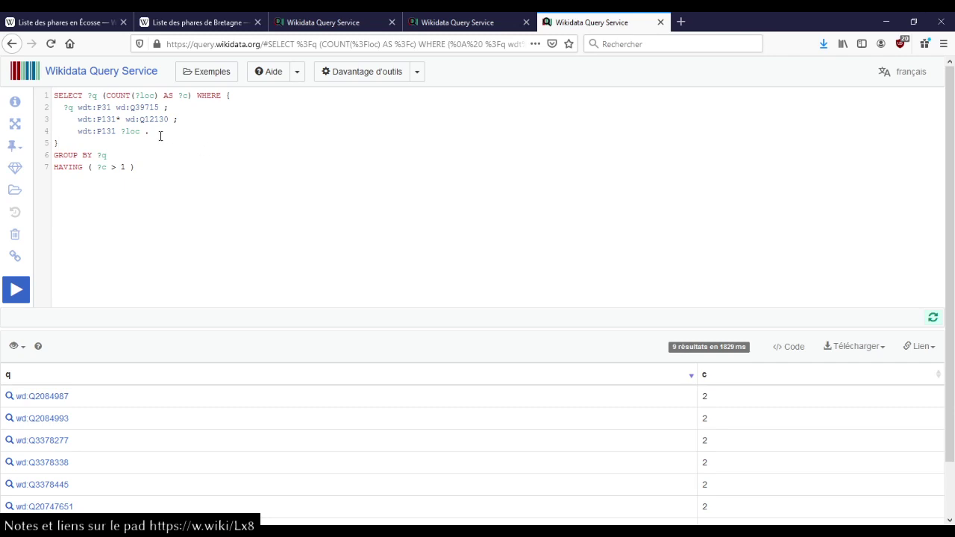
Step: Rerun the multiple-location query and open all of its resulting lighthouse items in new tabs
key("ctrl+Return")
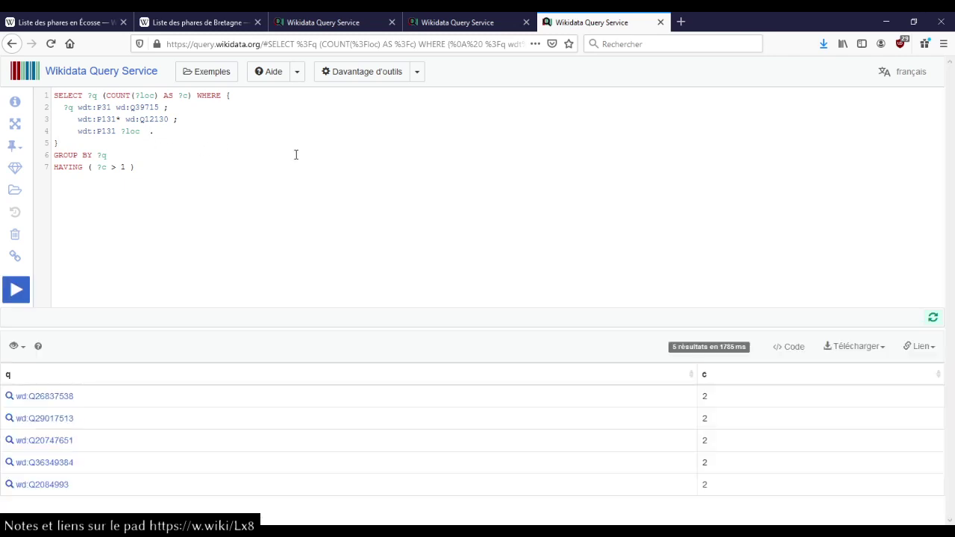
middle_click(60, 401)
middle_click(58, 419)
middle_click(57, 441)
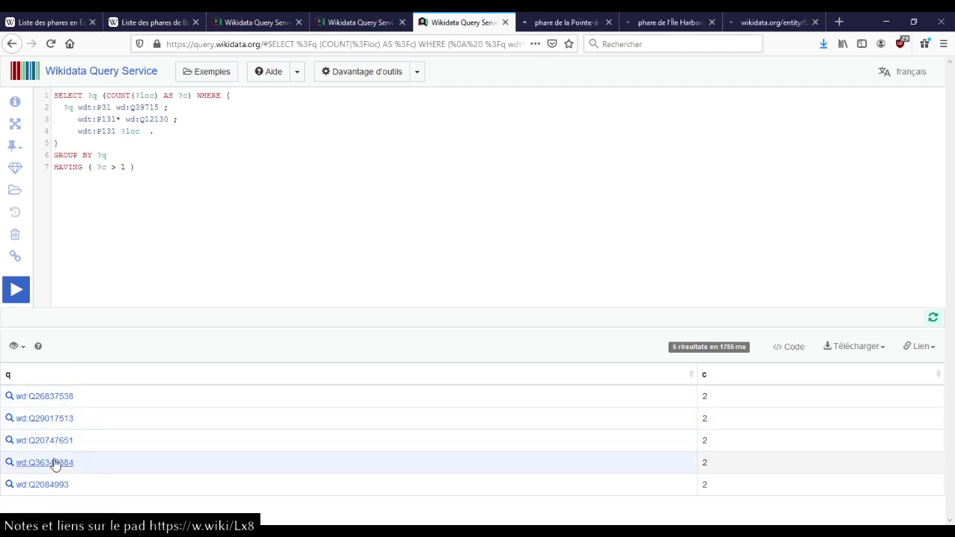
middle_click(54, 464)
middle_click(53, 486)
Step: Remove Côtes-d'Armor from the administrative locations of phare de la Pointe-à-l'Aigle
key("ctrl+Tab")
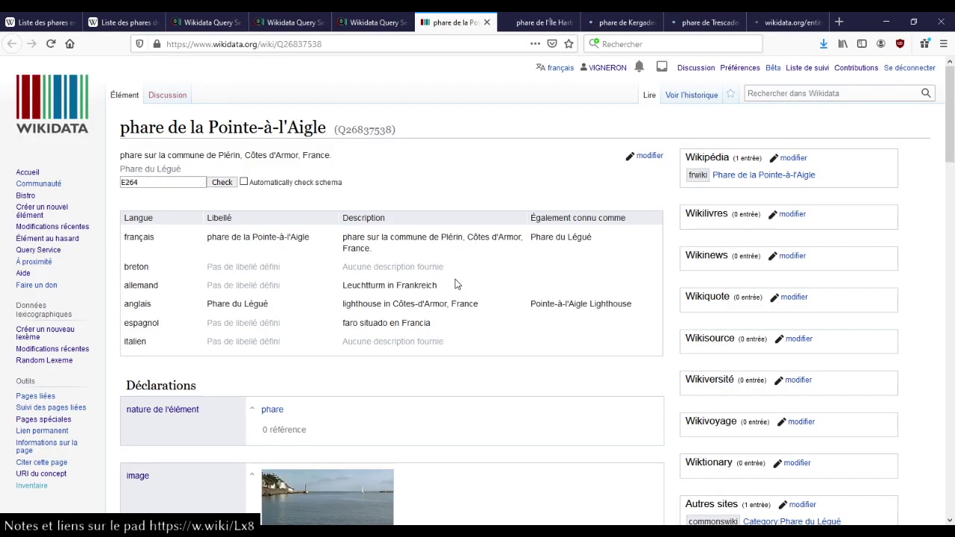
scroll(457, 284, "down", 7)
scroll(468, 282, "up", 2)
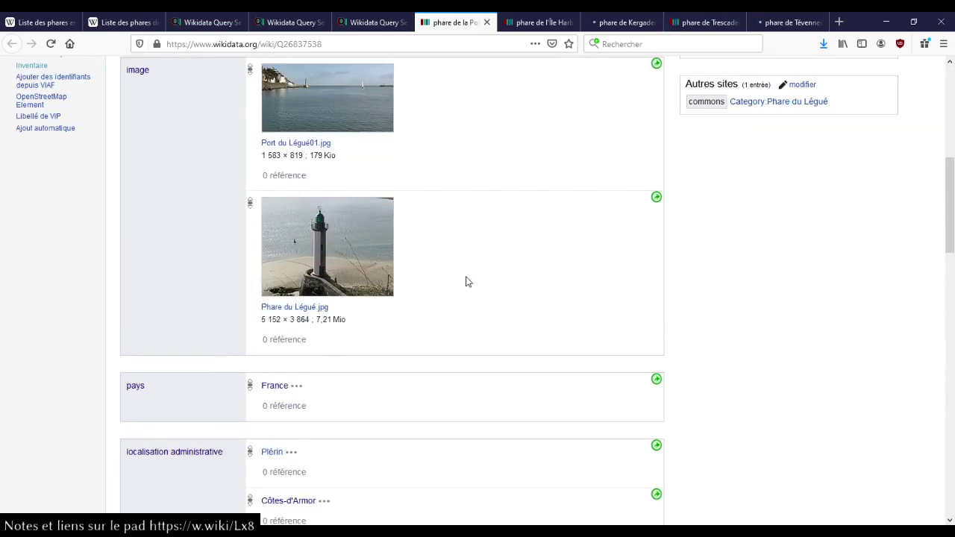
scroll(466, 280, "down", 5)
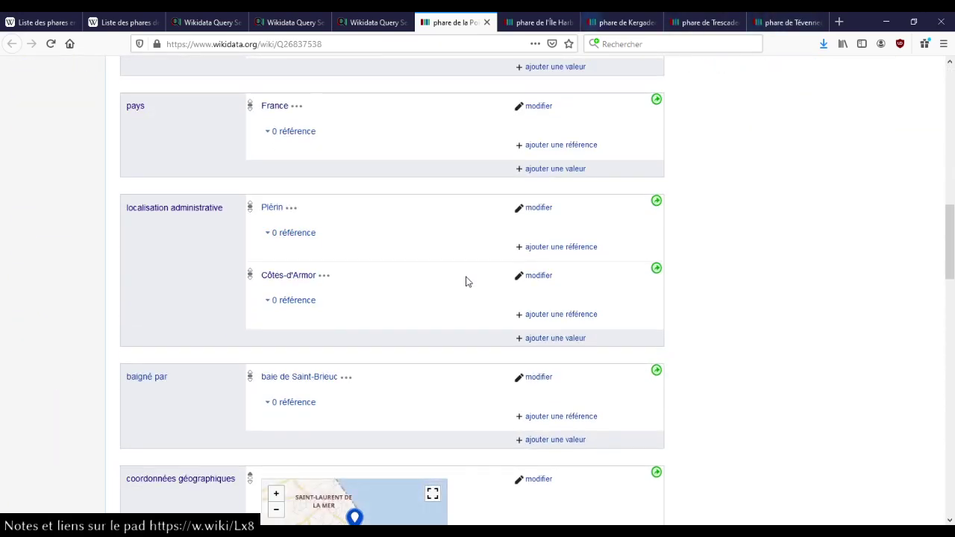
scroll(468, 281, "up", 5)
scroll(468, 281, "down", 5)
left_click(539, 277)
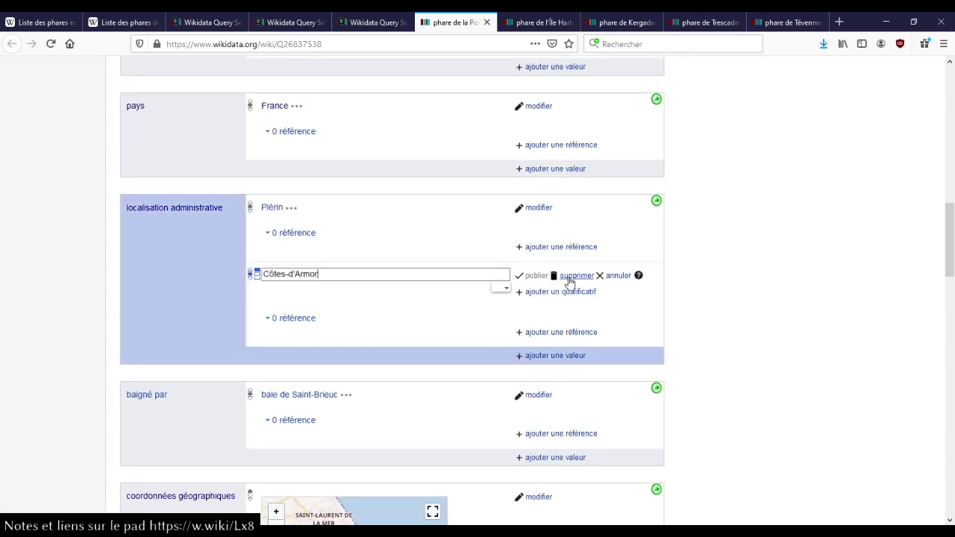
left_click(570, 280)
Step: Remove Côtes-d'Armor from the administrative locations of phare de l'Île Harbour, keeping Saint-Quay-Portrieux
key("ctrl+Tab")
scroll(460, 294, "down", 10)
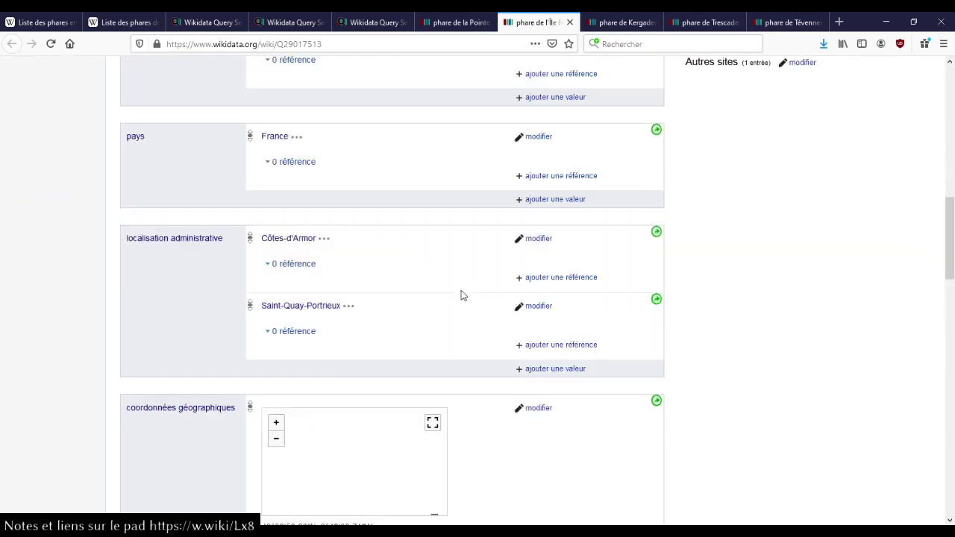
left_click(537, 239)
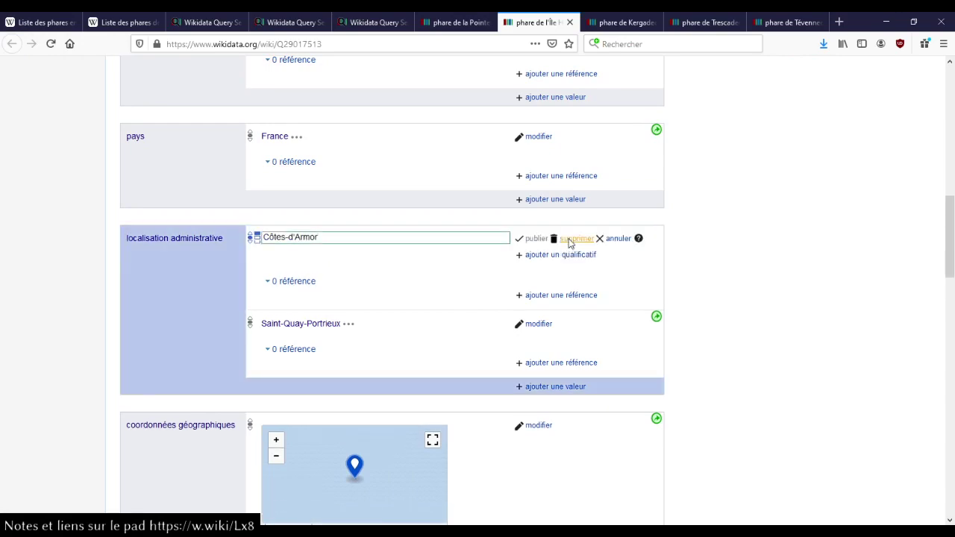
left_click(571, 240)
Step: On phare de Kergadec, give the Audierne location starting 1 janvier 2016 preferred rank and publish the change
key("ctrl+Tab")
scroll(570, 239, "down", 7)
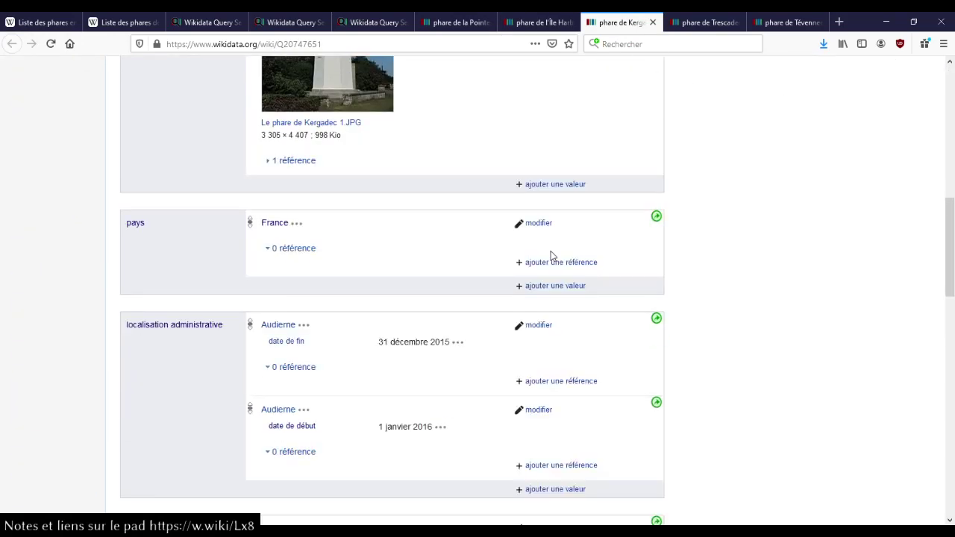
scroll(441, 264, "down", 3)
scroll(442, 264, "up", 3)
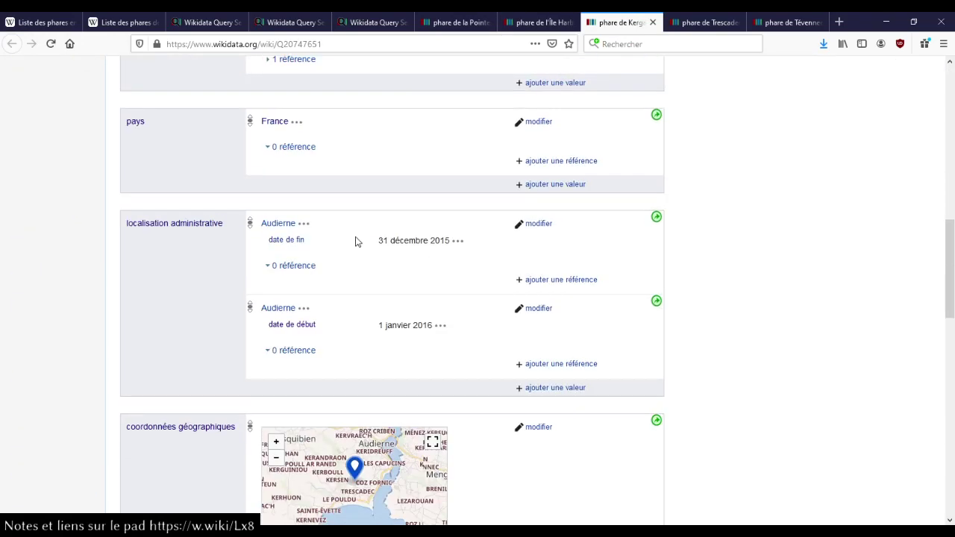
left_click(526, 309)
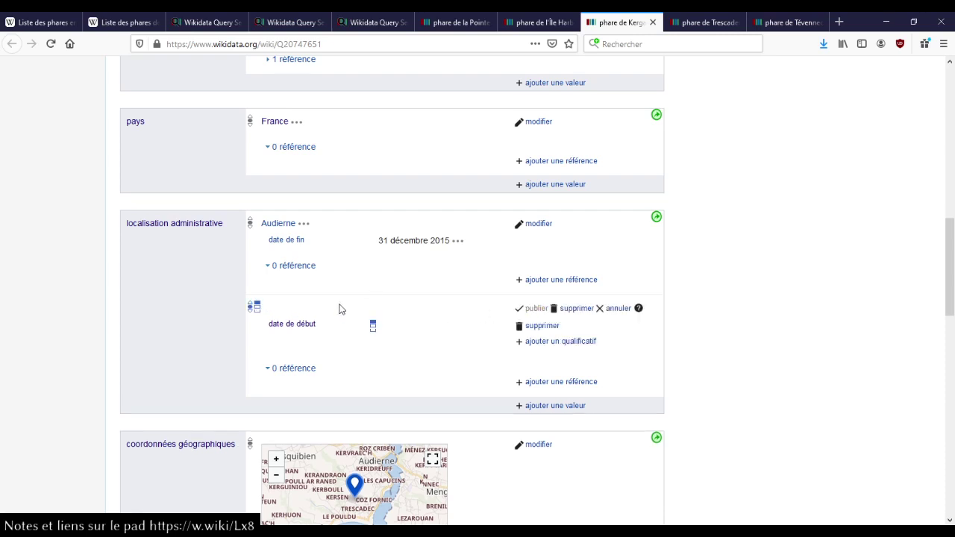
left_click(250, 307)
left_click(272, 321)
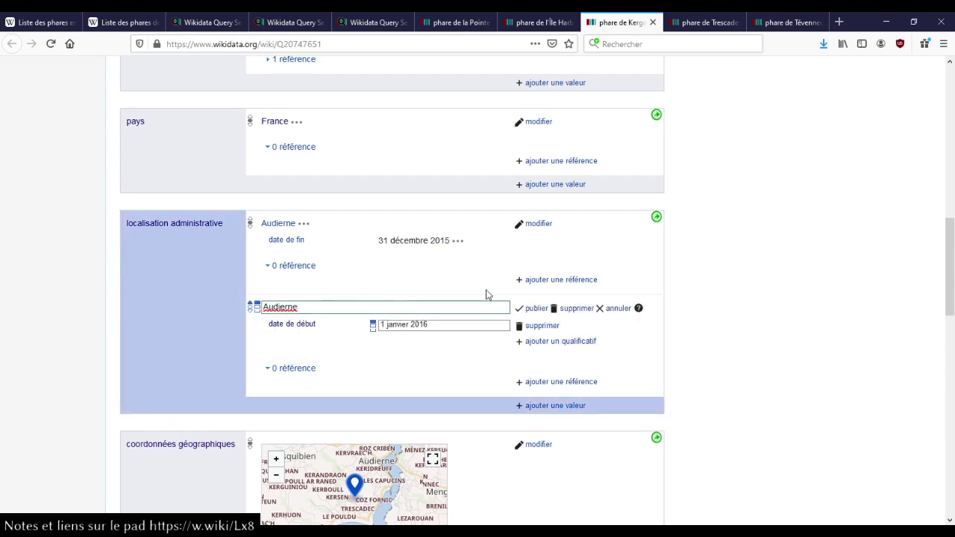
left_click(527, 309)
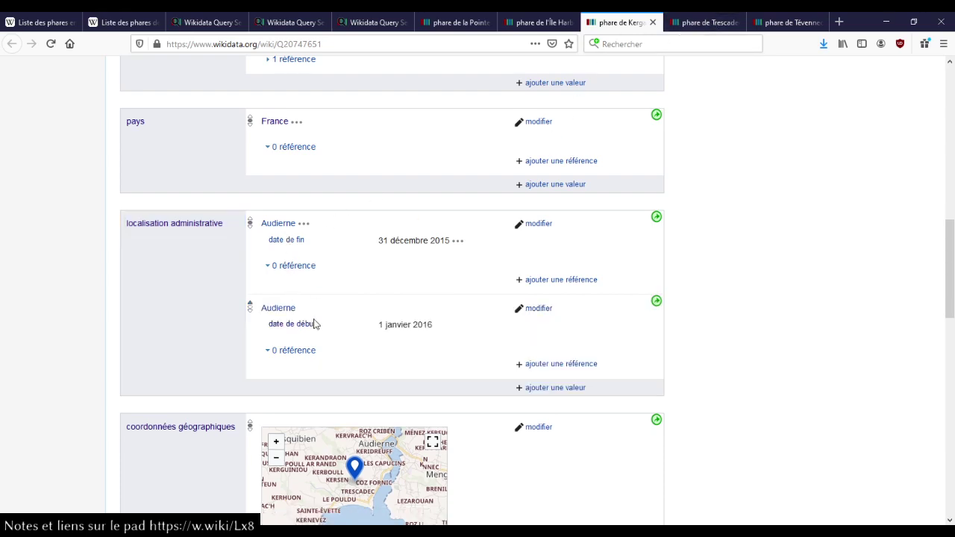
Step: On phare de Trescadec, give the Audierne location starting 1 janvier 2016 preferred rank and publish the change
left_click(713, 22)
scroll(443, 281, "down", 3)
scroll(442, 281, "down", 10)
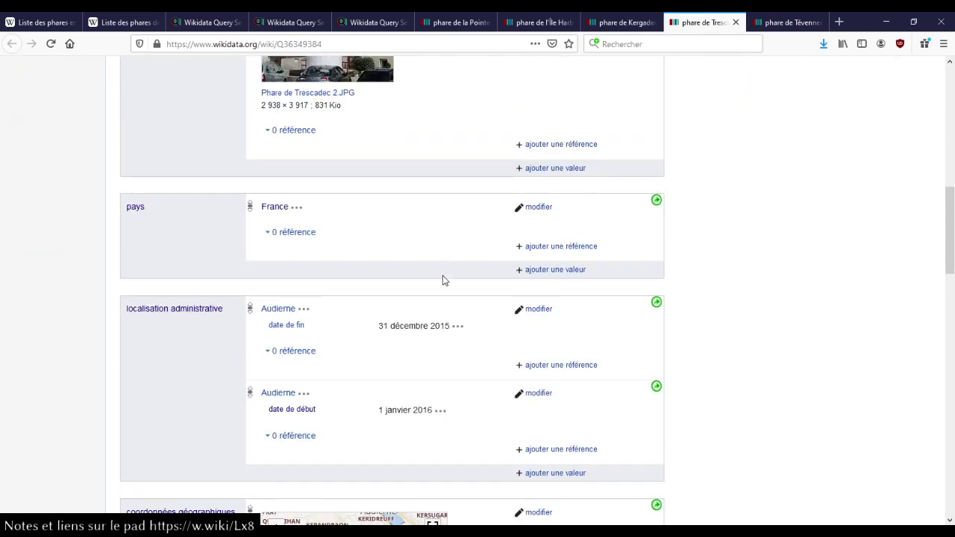
scroll(443, 281, "up", 1)
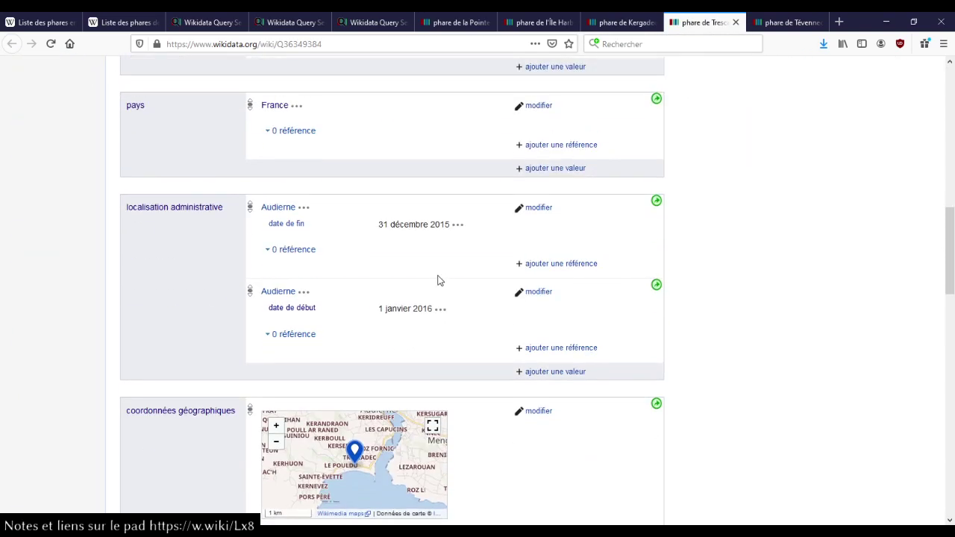
left_click(536, 292)
left_click(250, 291)
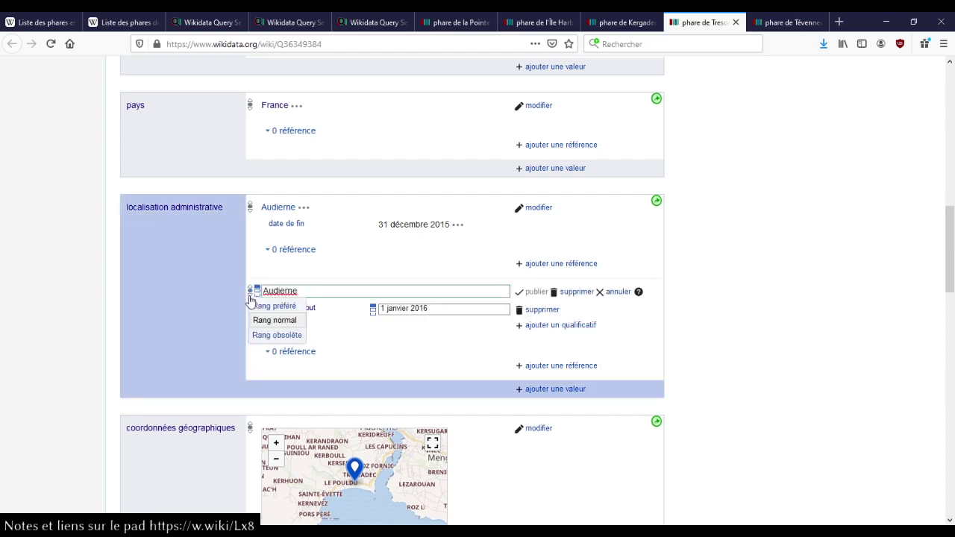
left_click(270, 306)
left_click(517, 292)
Step: Examine phare de Tévennec's administrative locations and the potential issues flagged on domaine public maritime
key("ctrl+Tab")
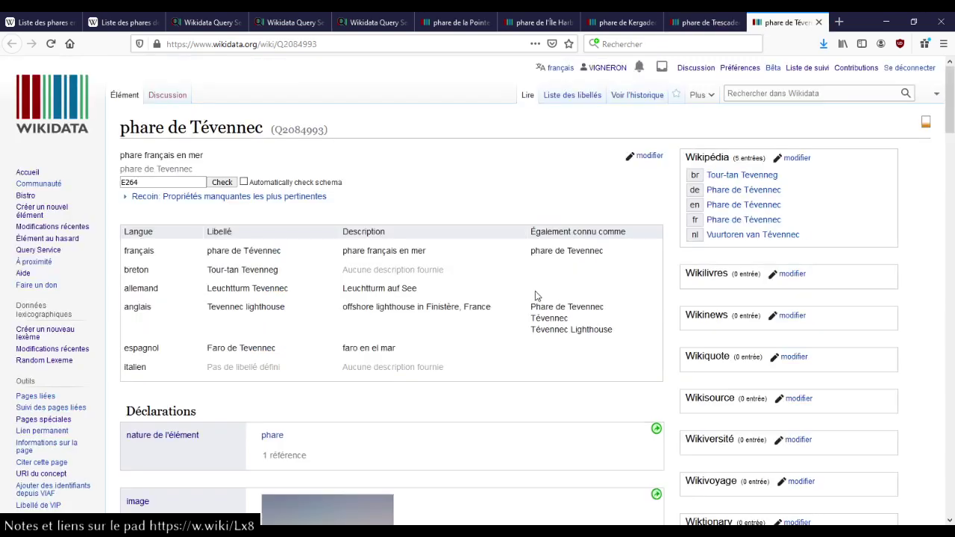
scroll(517, 286, "down", 4)
scroll(515, 285, "down", 5)
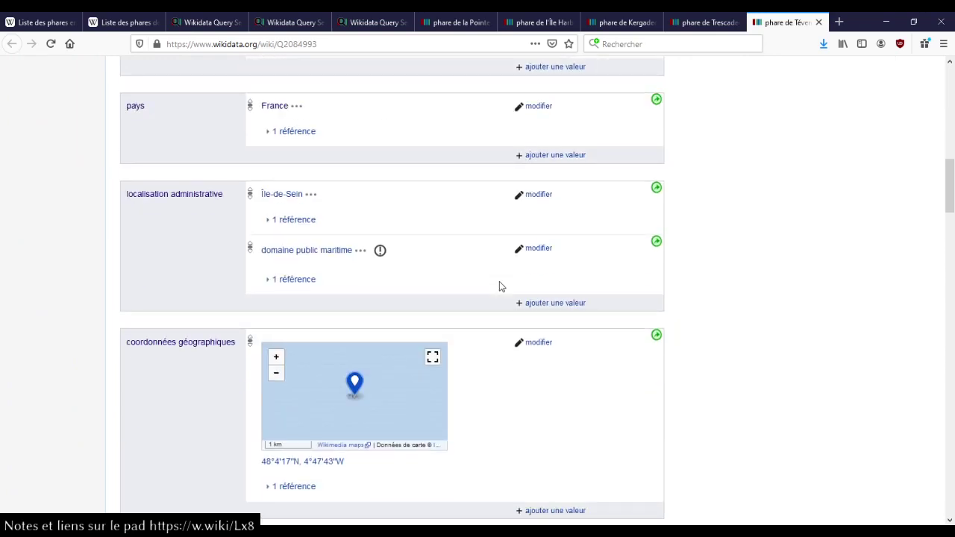
scroll(500, 285, "up", 6)
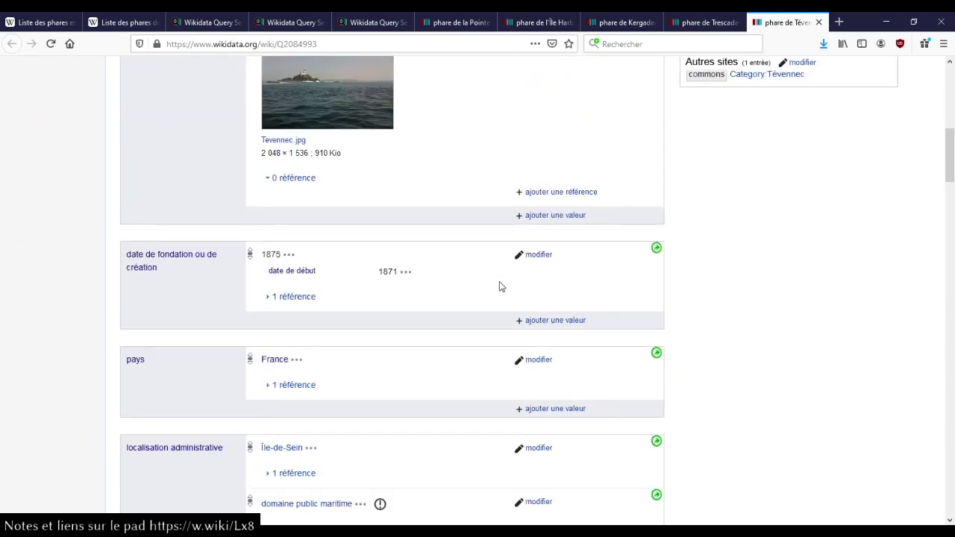
scroll(499, 286, "down", 6)
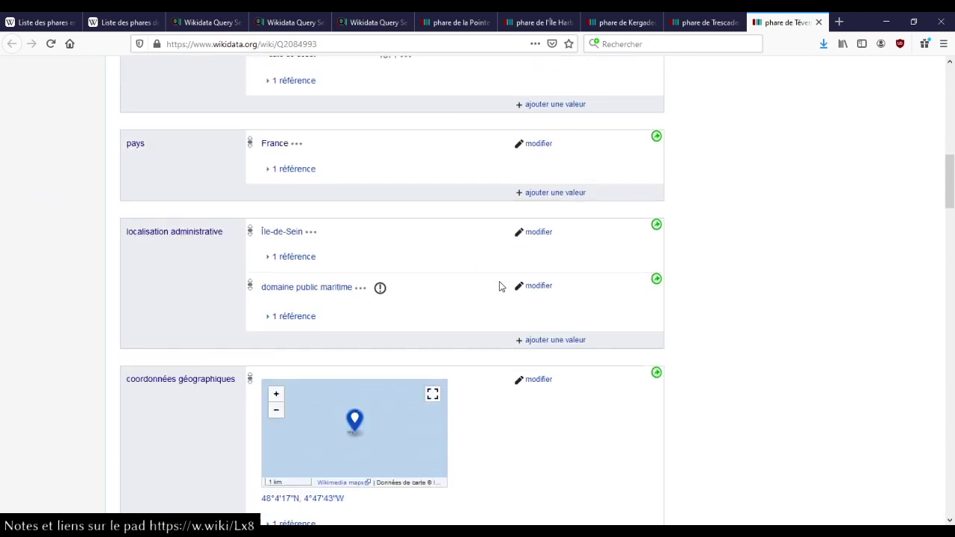
left_click(380, 290)
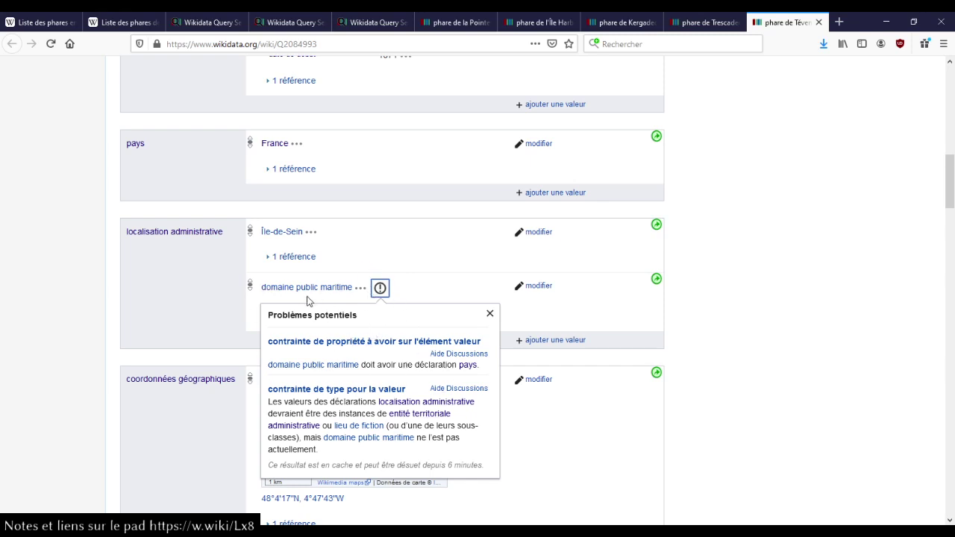
mouse_move(315, 293)
Step: Close the five lighthouse items and rerun the multiple-location query
key("ctrl+w")
key("ctrl+w")
key("ctrl+w")
key("ctrl+w")
key("ctrl+w")
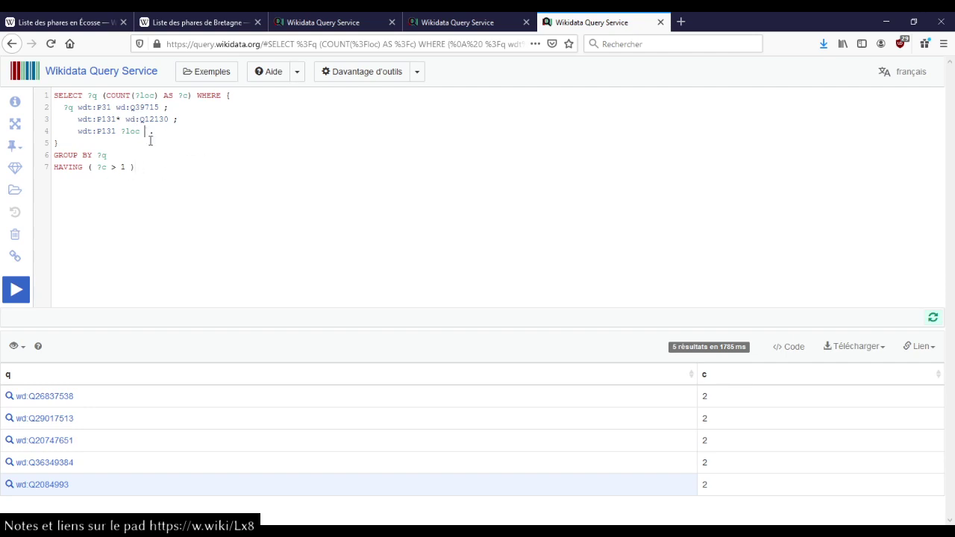
key("ctrl+Return")
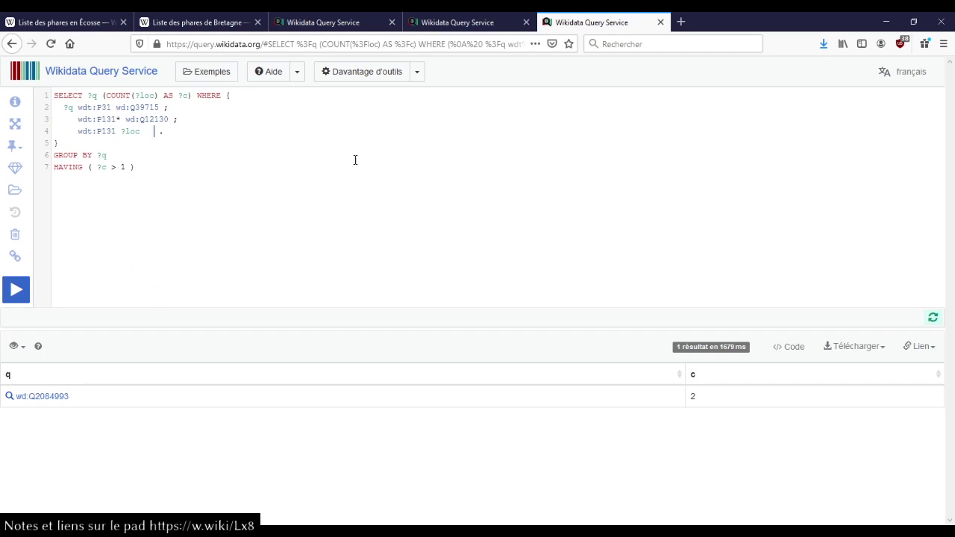
Step: Change the counted property from wdt:P131 to wdt:P31, run the query and open both results in new tabs
left_click(455, 24)
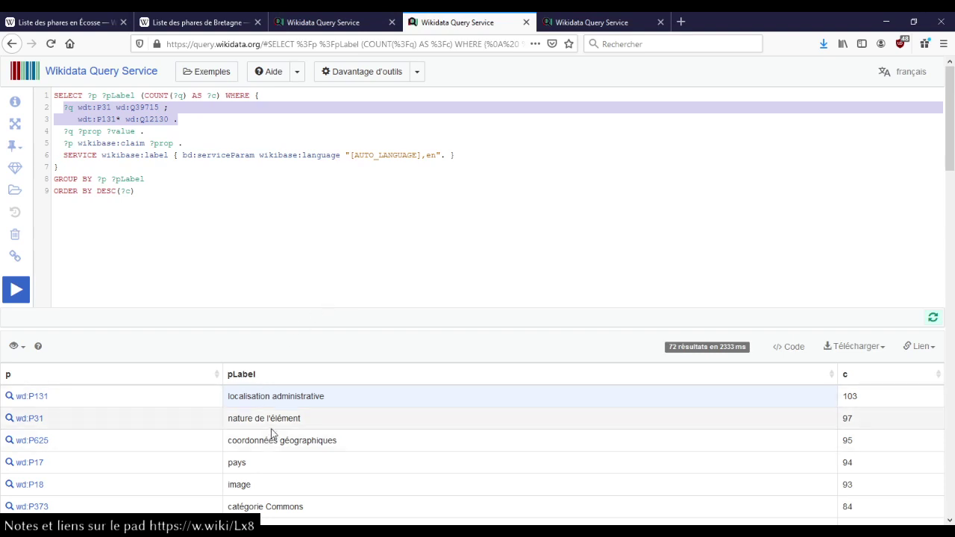
left_click(644, 24)
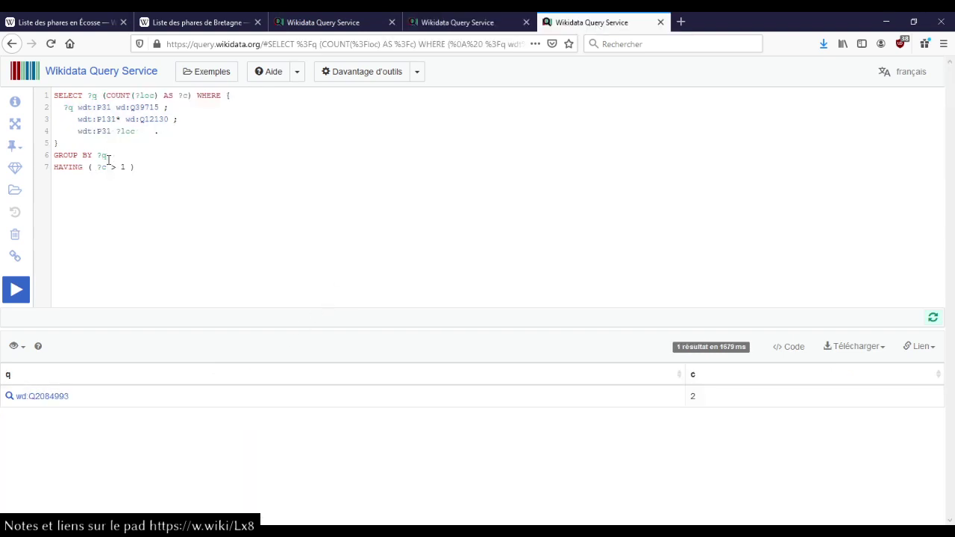
key("ctrl+Return")
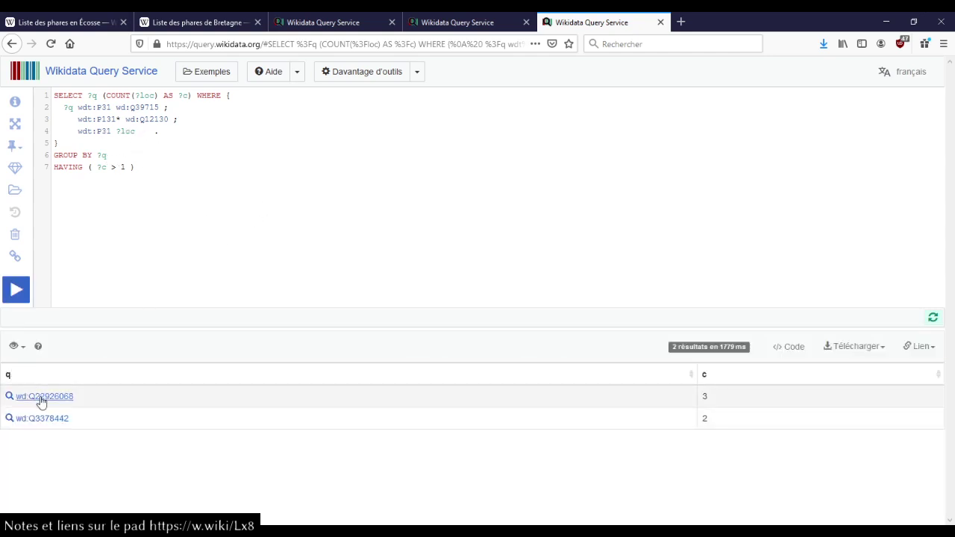
left_click(41, 399)
left_click(37, 420)
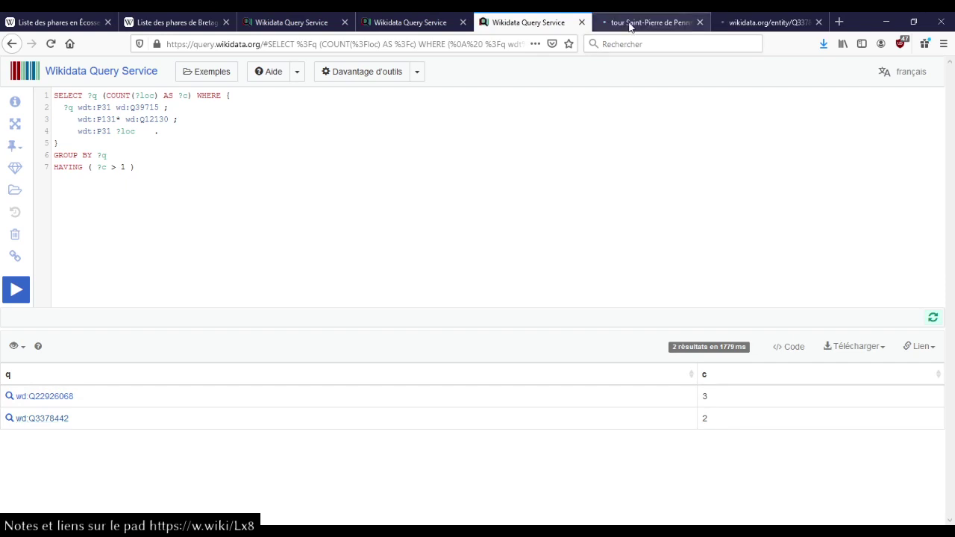
Step: Examine the nature de l'élément values, their dates and the image on tour Saint-Pierre de Penmarch
left_click(631, 22)
scroll(446, 280, "down", 5)
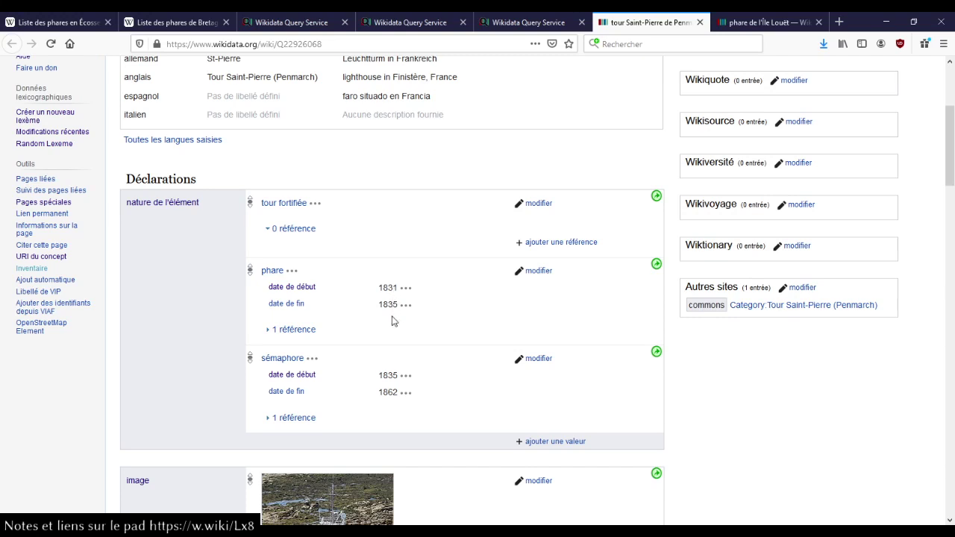
scroll(469, 327, "down", 3)
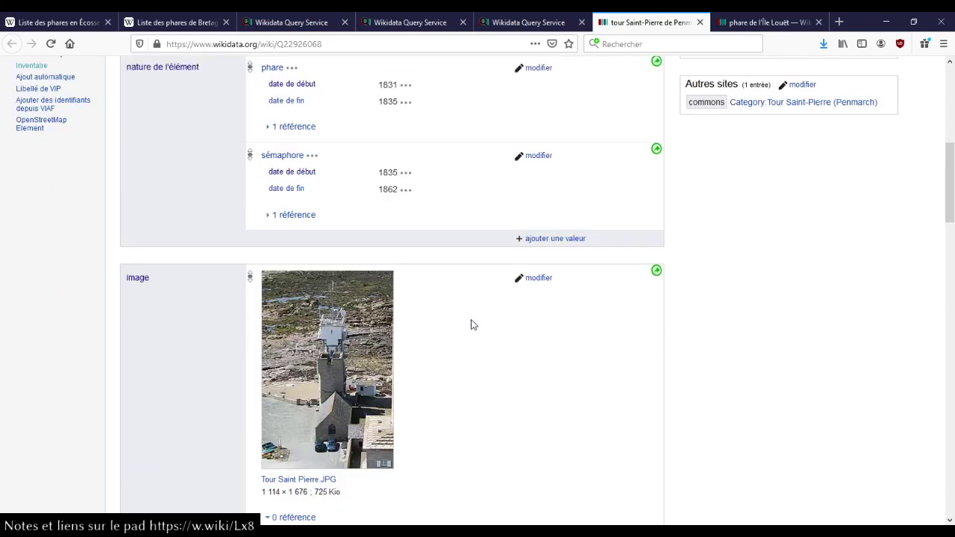
scroll(480, 312, "up", 2)
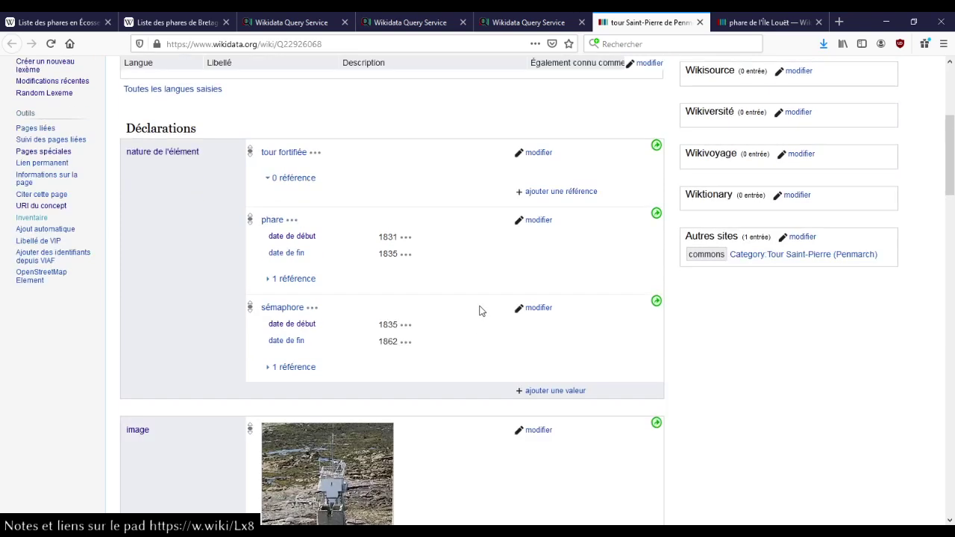
scroll(481, 304, "down", 4)
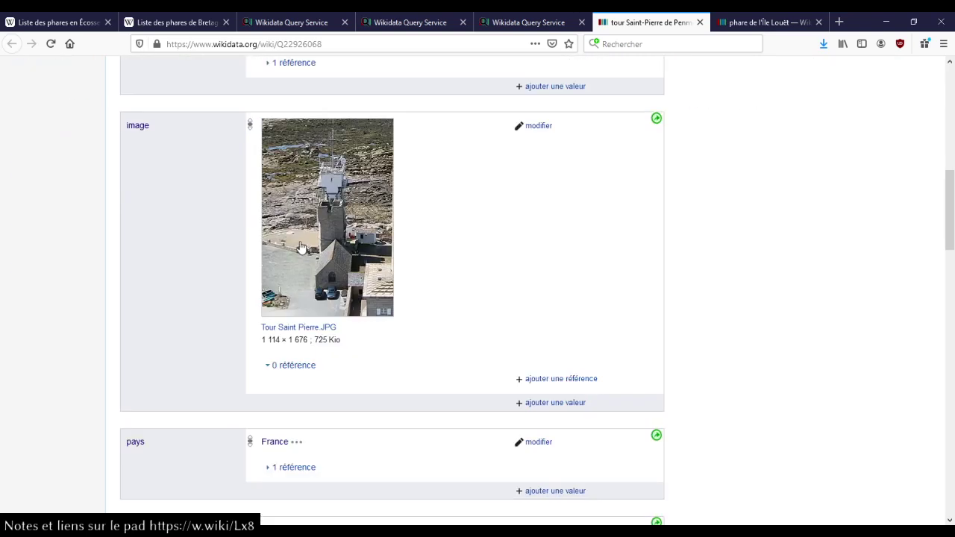
Step: Examine the nature de l'élément values and the location statements of phare de l'Île Louët
left_click(794, 28)
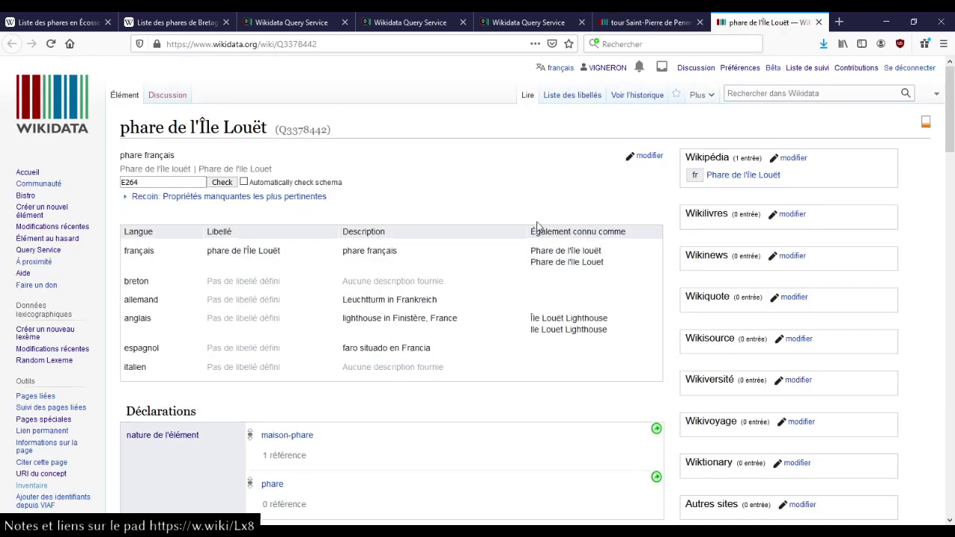
scroll(499, 273, "down", 4)
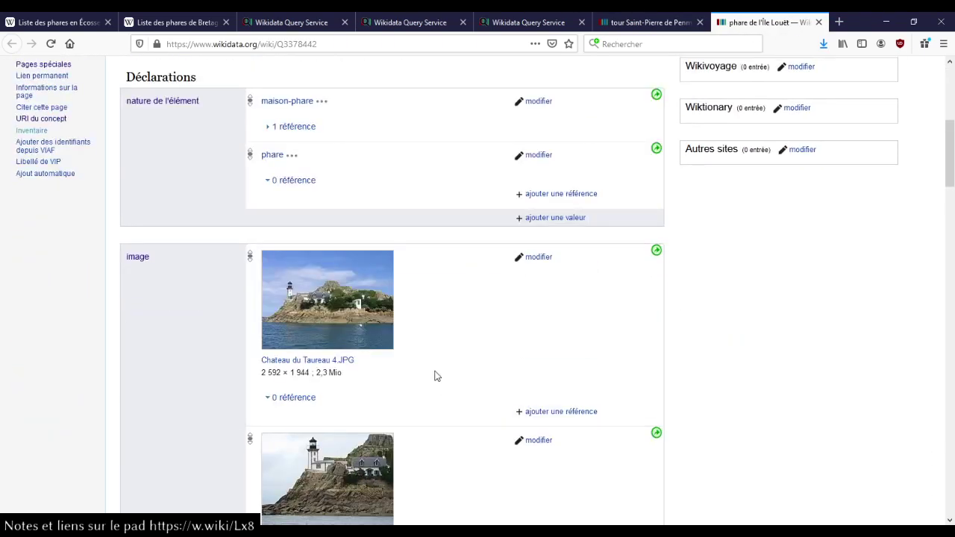
scroll(436, 376, "up", 5)
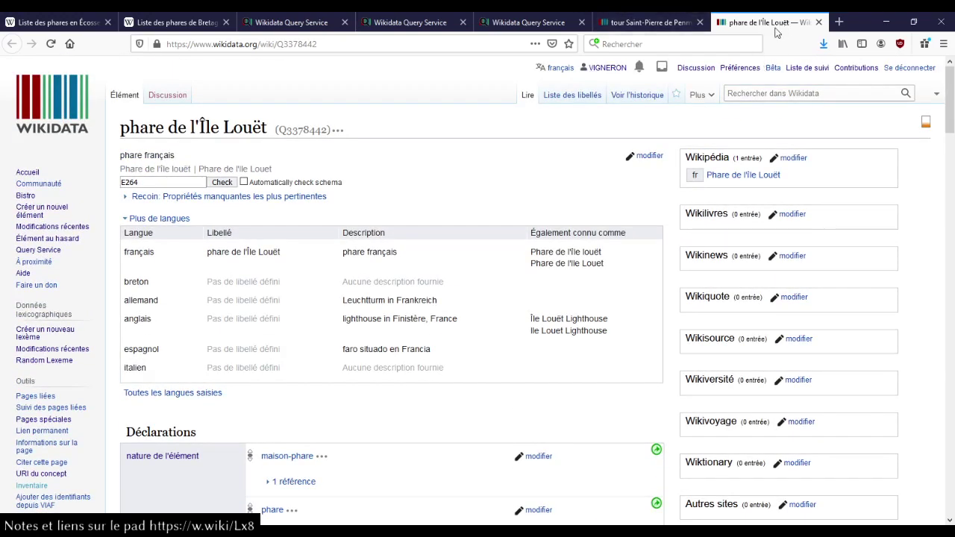
scroll(550, 164, "down", 15)
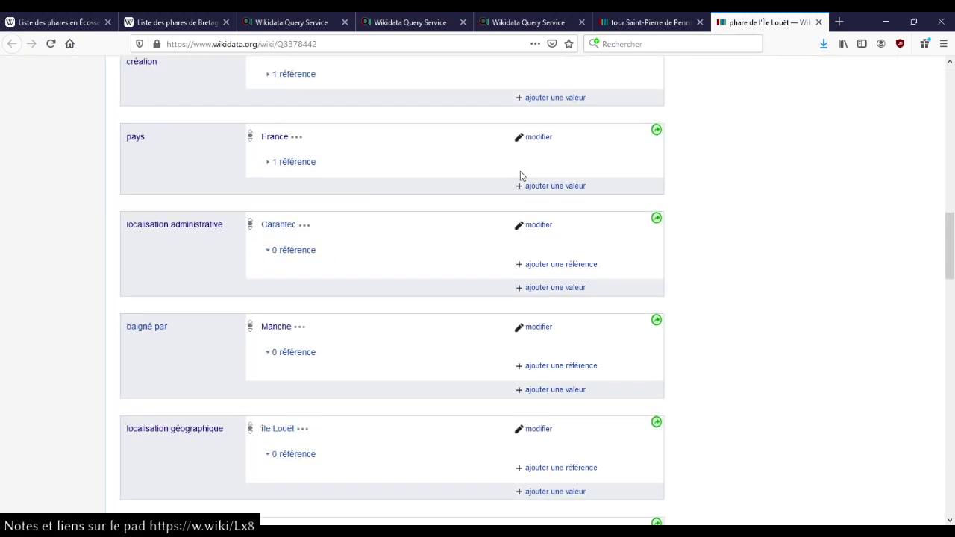
Step: Close the phare de l'Île Louët item and review the nature de l'élément values of tour Saint-Pierre de Penmarc'h
scroll(520, 174, "down", 3)
scroll(521, 174, "up", 12)
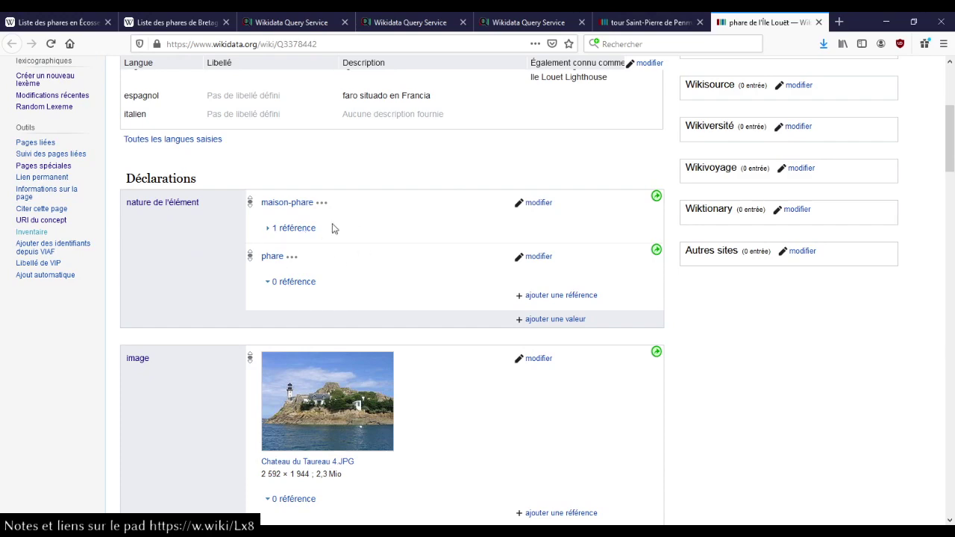
left_click(819, 22)
scroll(277, 240, "up", 5)
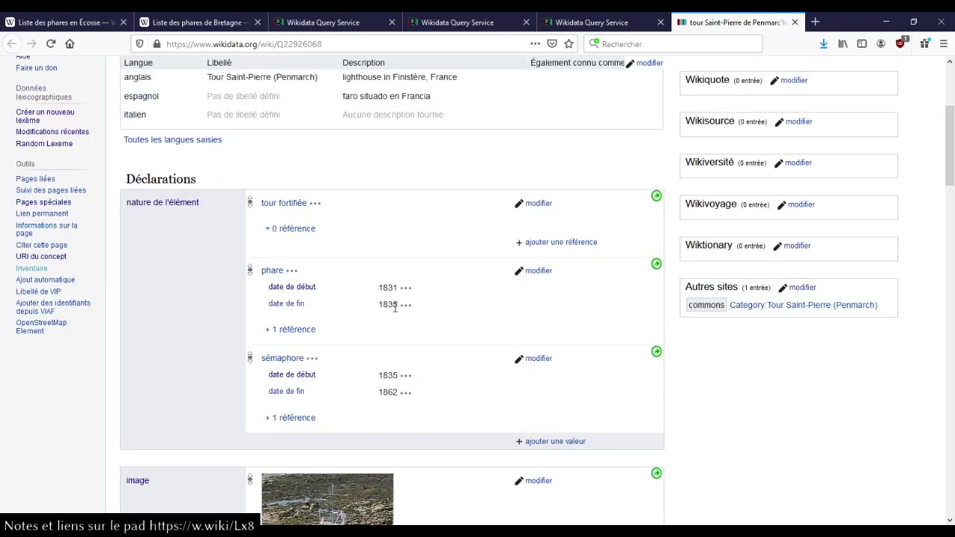
scroll(428, 294, "up", 3)
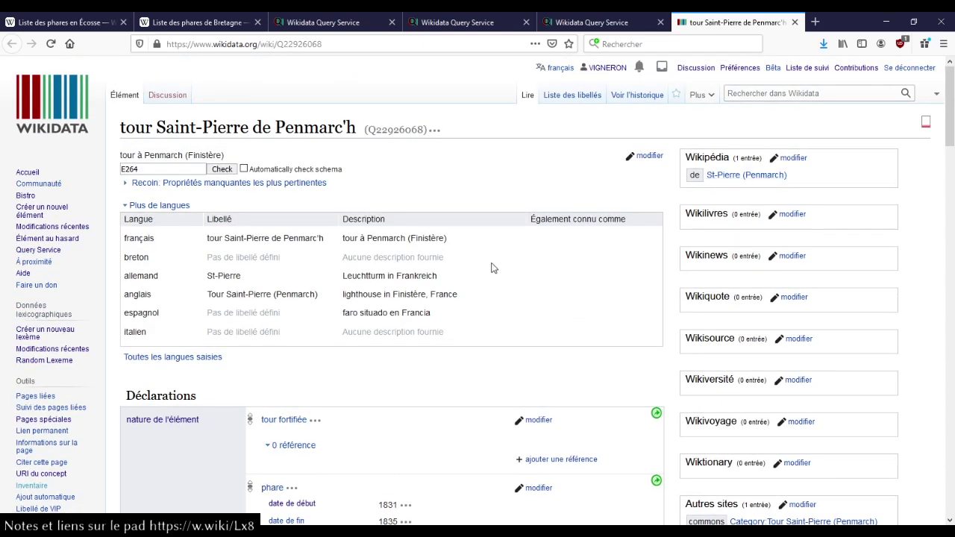
Step: Open the linked Commons category Tour Saint-Pierre (Penmarch) in a new tab and look through its photos
scroll(490, 267, "down", 3)
middle_click(813, 271)
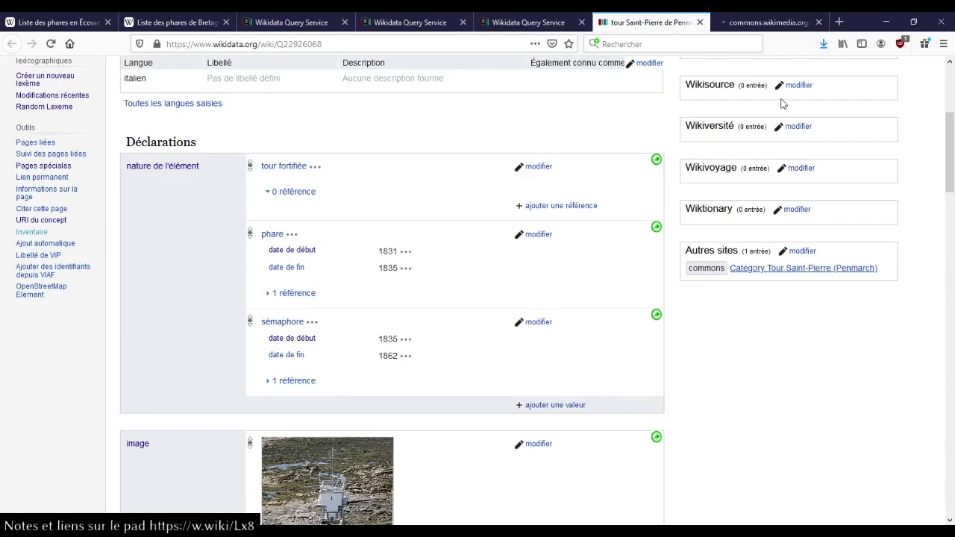
left_click(765, 23)
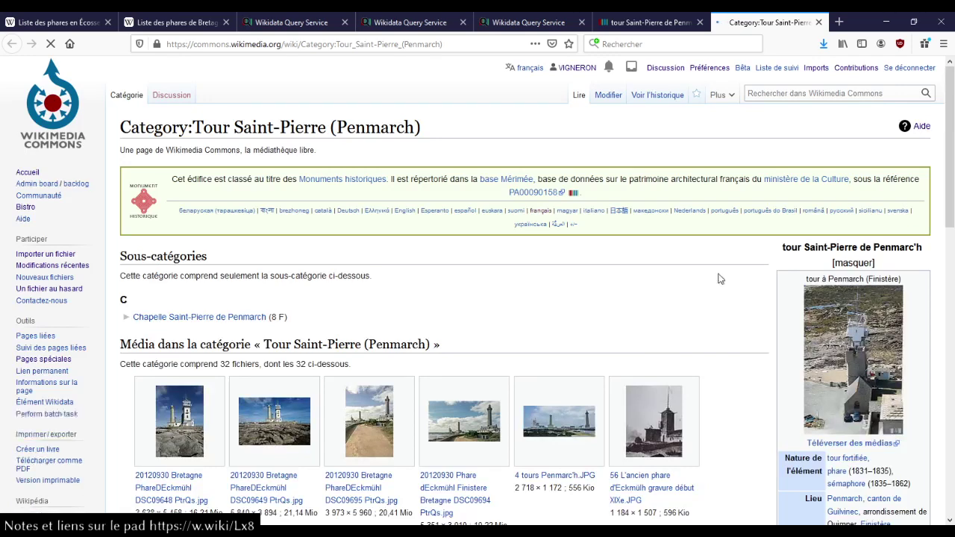
scroll(732, 278, "down", 3)
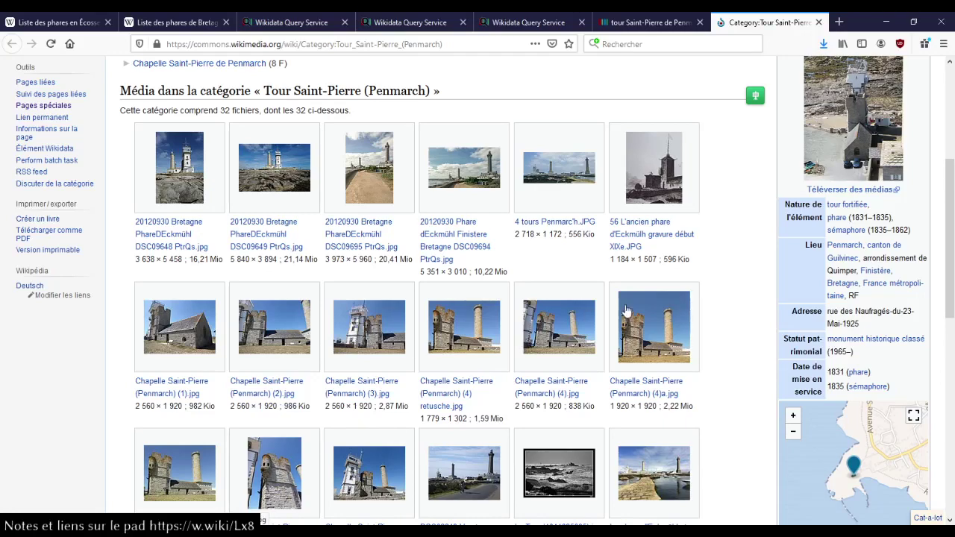
scroll(739, 340, "down", 3)
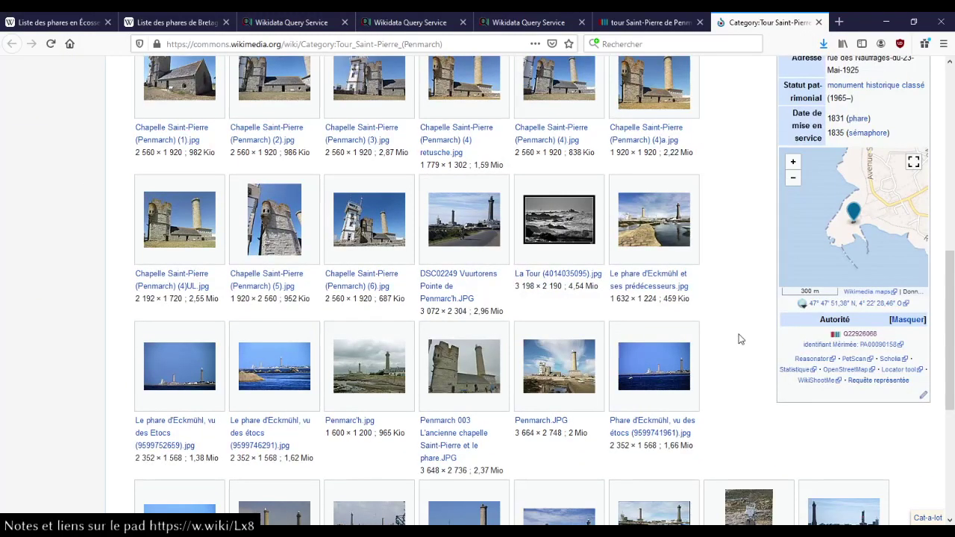
scroll(739, 340, "down", 3)
scroll(739, 339, "up", 8)
Step: Check the category against the Wikidata item and open the photo Chapelle Saint-Pierre (Penmarch) (6).jpg
left_click(664, 21)
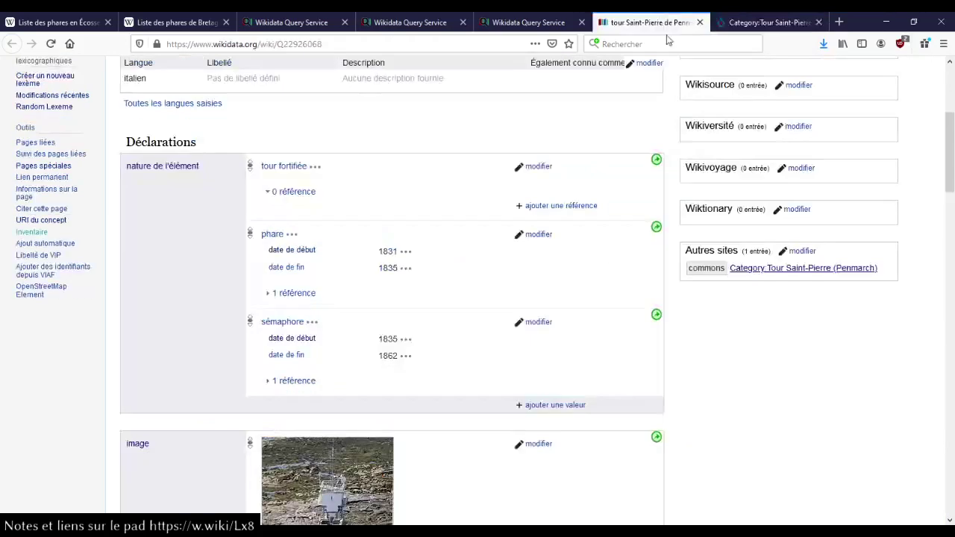
left_click(754, 22)
left_click(663, 21)
left_click(739, 22)
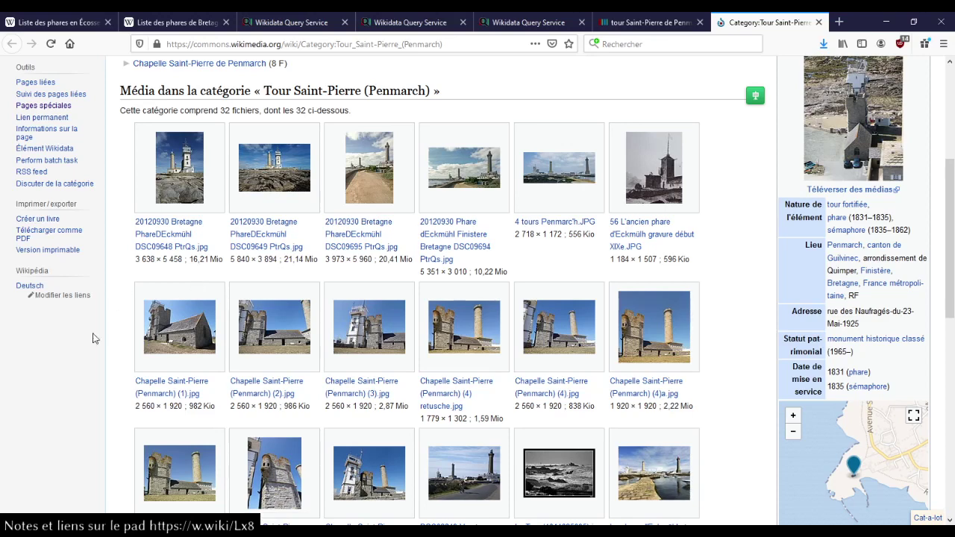
scroll(92, 338, "down", 1)
scroll(92, 338, "down", 1)
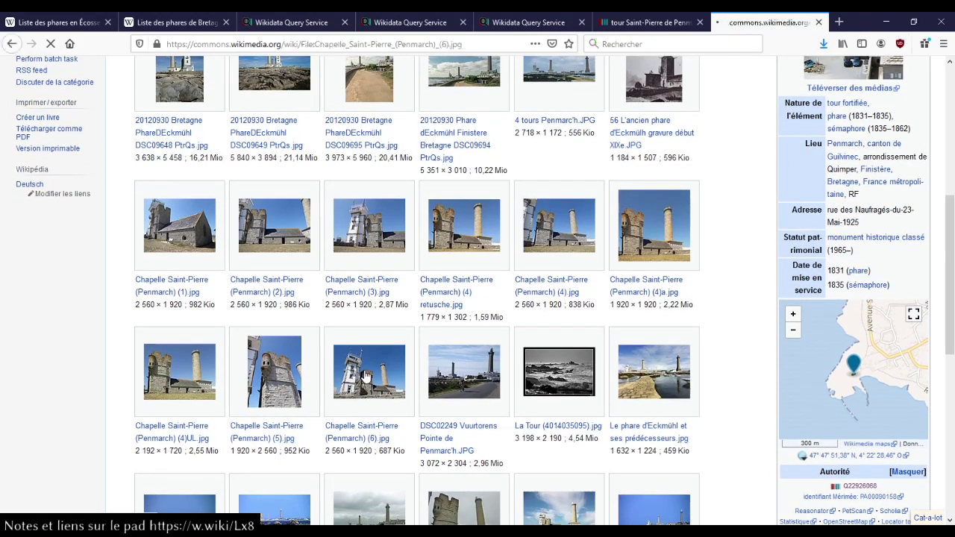
scroll(366, 370, "down", 3)
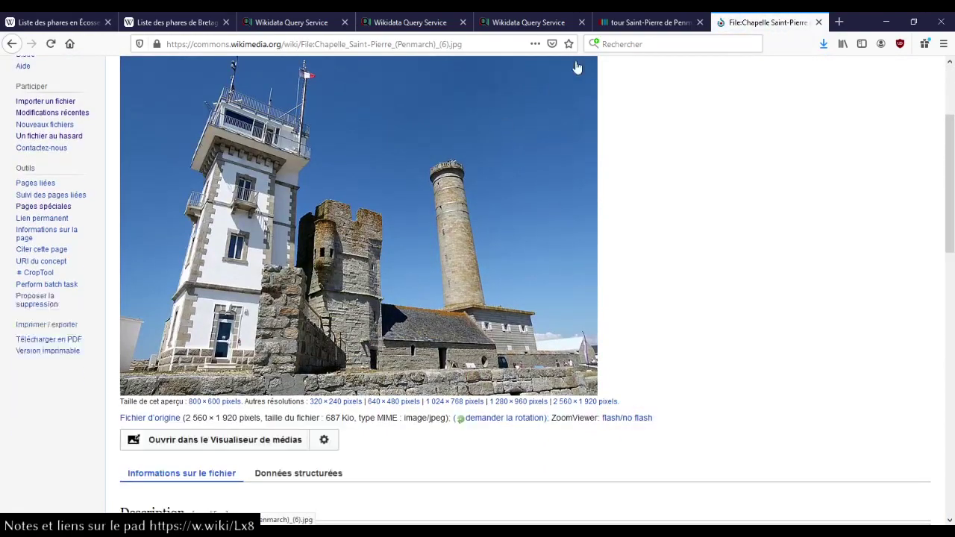
Step: Compare the image on the tour Saint-Pierre item with the opened Commons photo of the towers
left_click(643, 22)
scroll(471, 316, "up", 4)
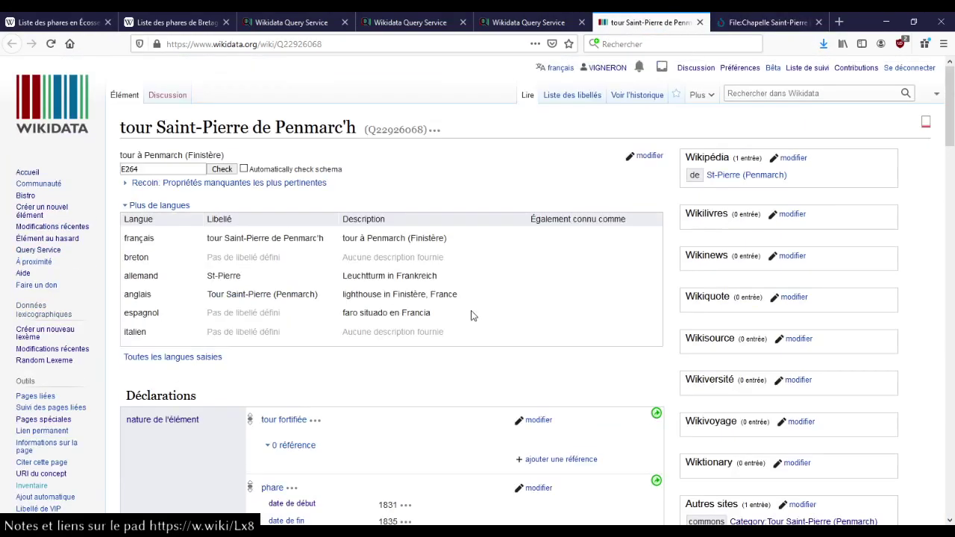
scroll(545, 241, "down", 12)
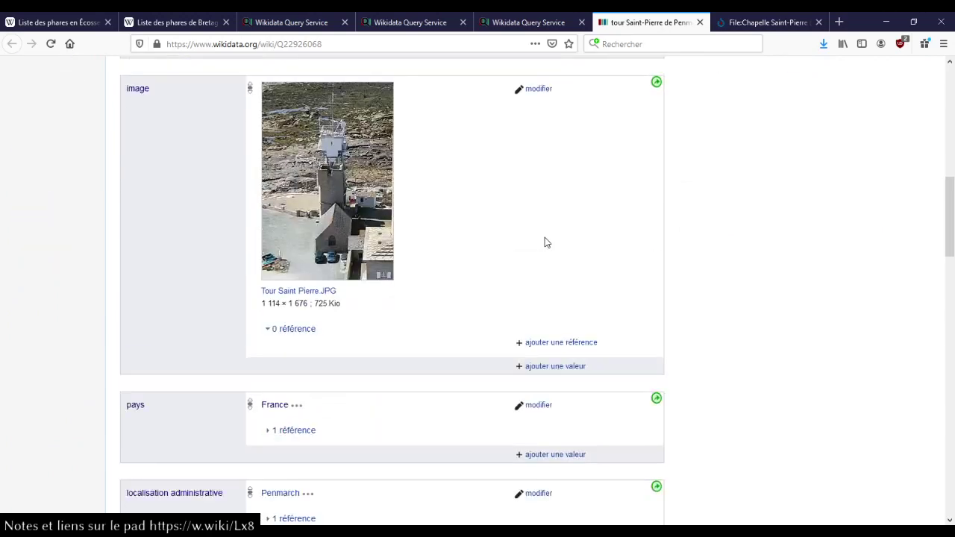
left_click(735, 24)
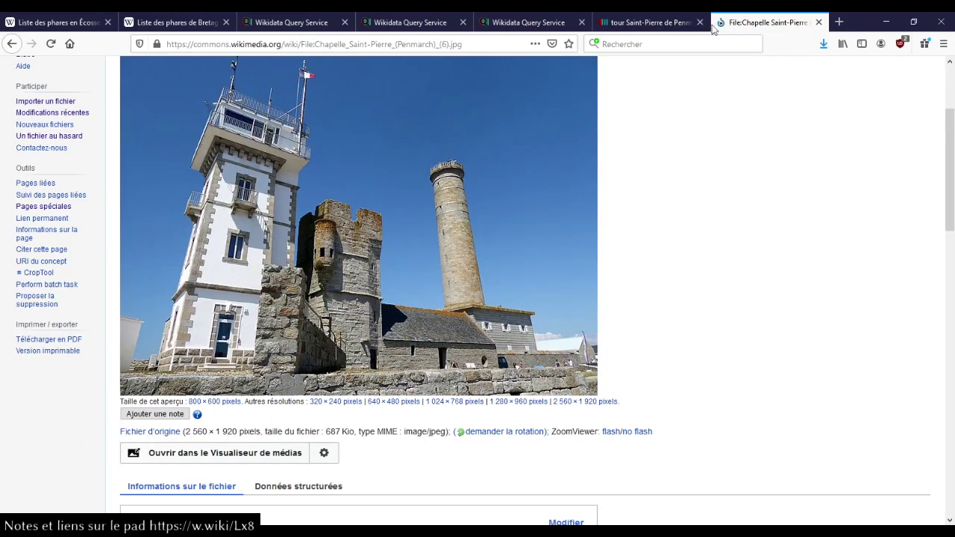
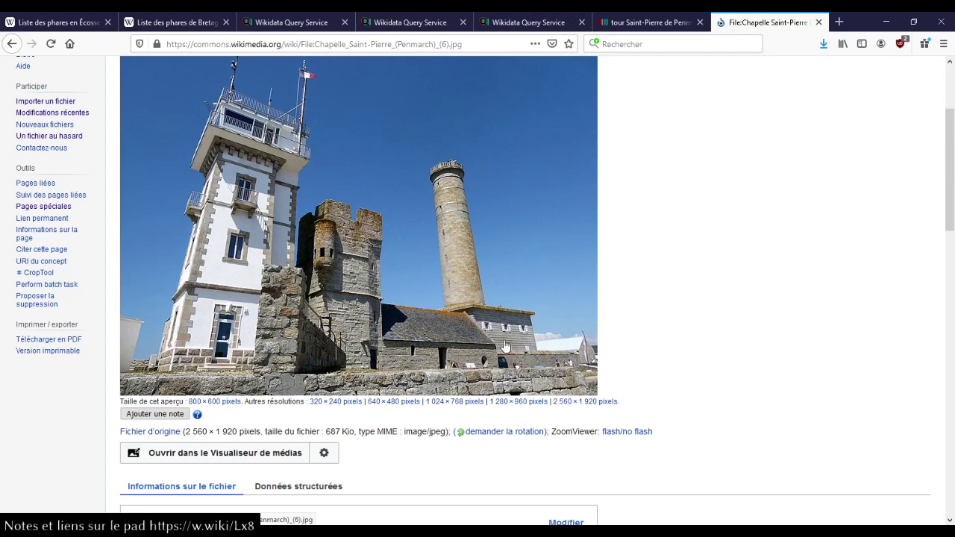
Step: Examine the dates and references of the phare and sémaphore values on the tour Saint-Pierre de Penmarc'h item
left_click(632, 27)
scroll(473, 128, "up", 15)
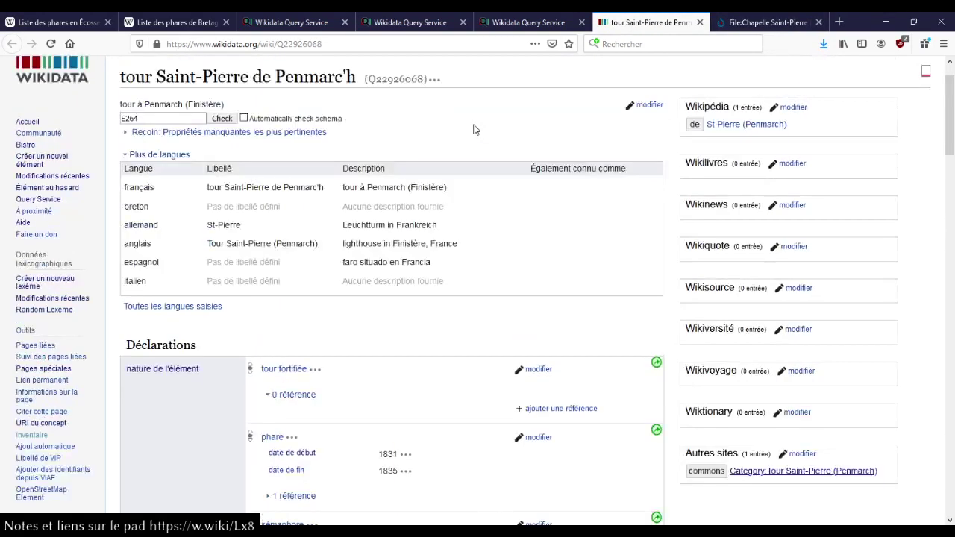
scroll(473, 128, "down", 5)
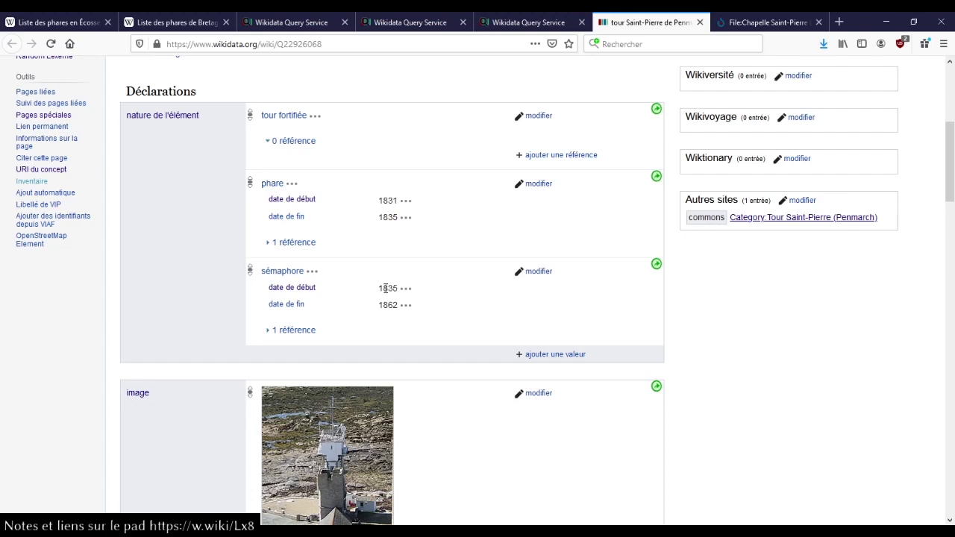
left_click_drag(380, 288, 430, 320)
left_click(448, 323)
left_click(291, 330)
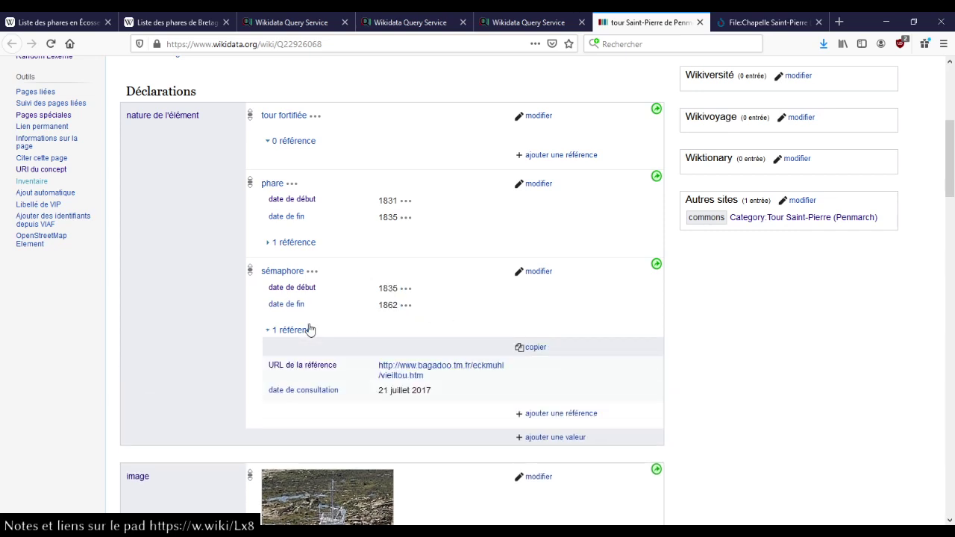
left_click(310, 330)
left_click(283, 329)
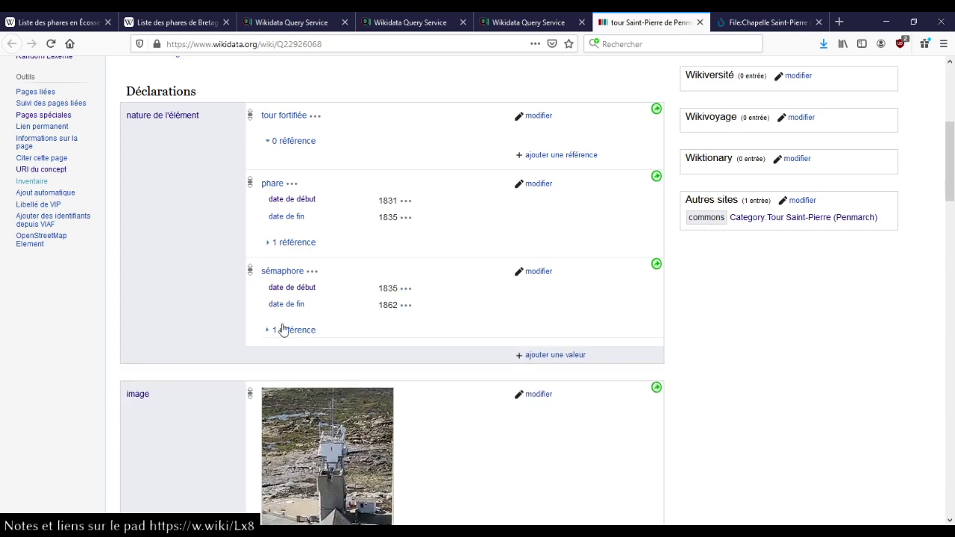
left_click(283, 330)
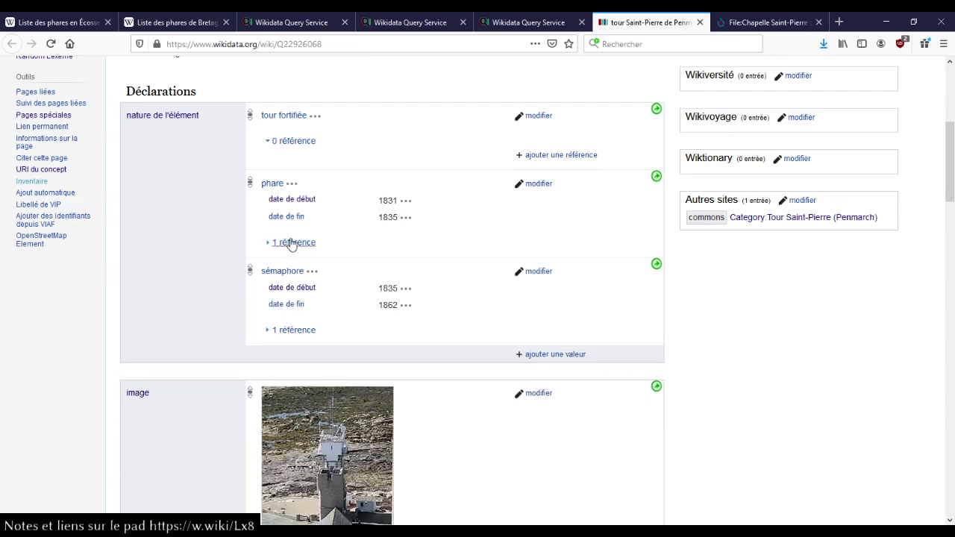
left_click(284, 242)
Step: Reopen the tower's Commons category in a new tab and go to its parent category Phares de Penmarc'h
scroll(513, 264, "up", 5)
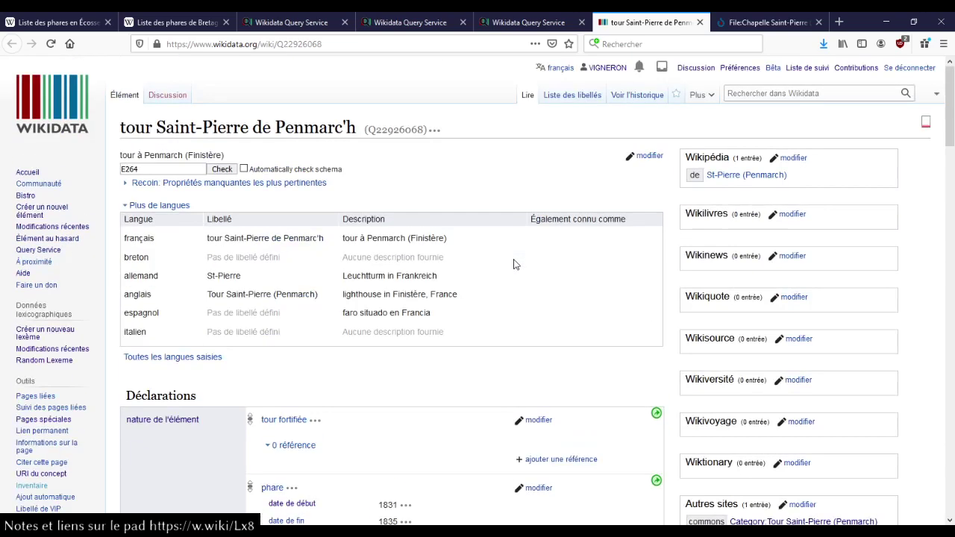
scroll(774, 280, "down", 5)
middle_click(787, 258)
left_click(689, 17)
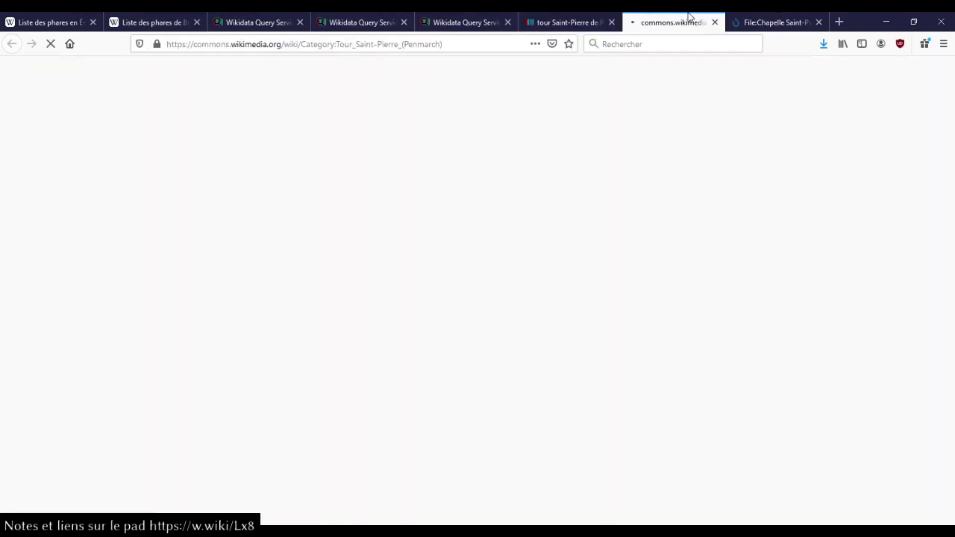
scroll(505, 196, "down", 4)
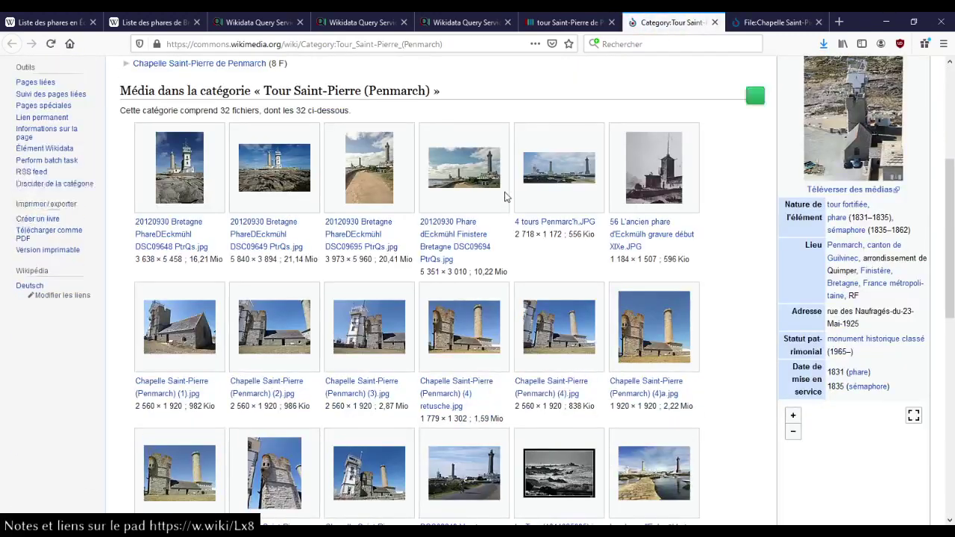
scroll(190, 306, "down", 4)
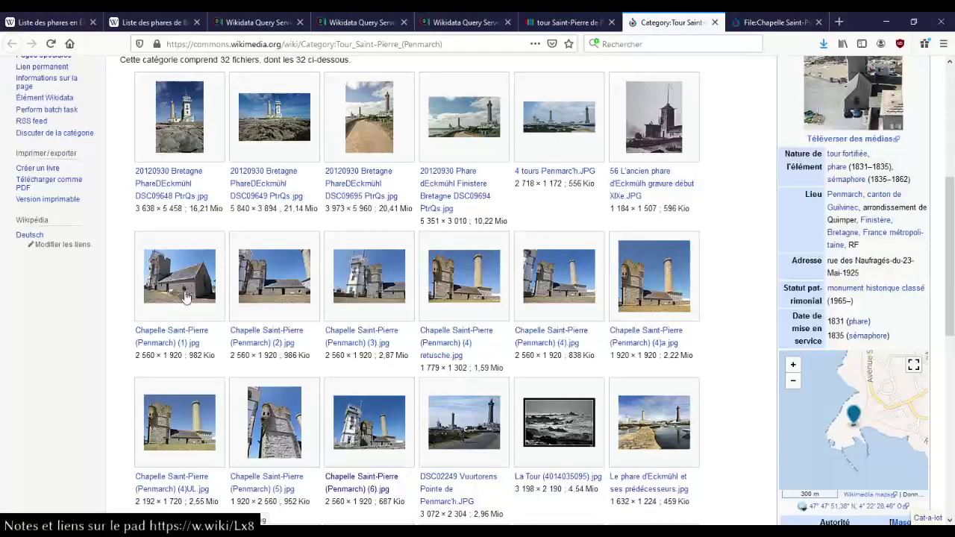
scroll(187, 297, "down", 10)
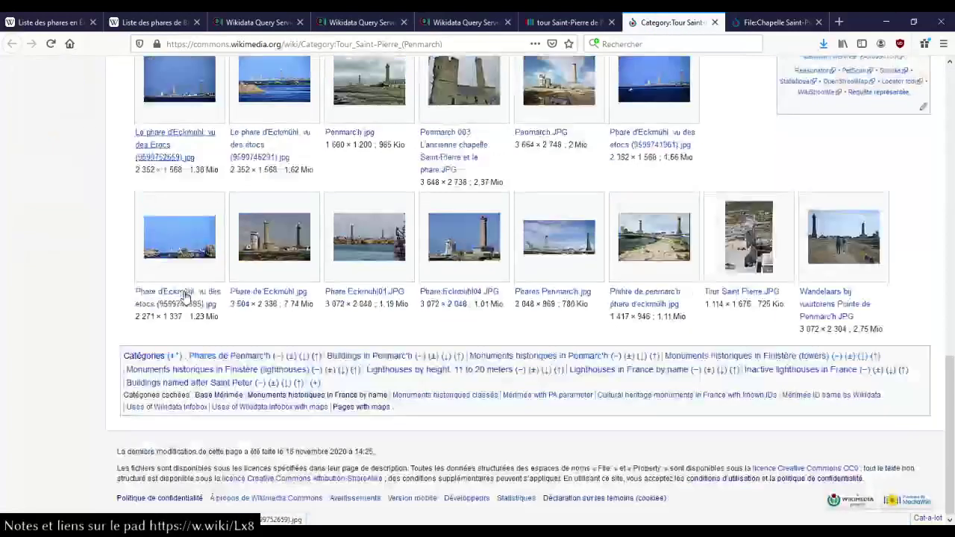
left_click(224, 356)
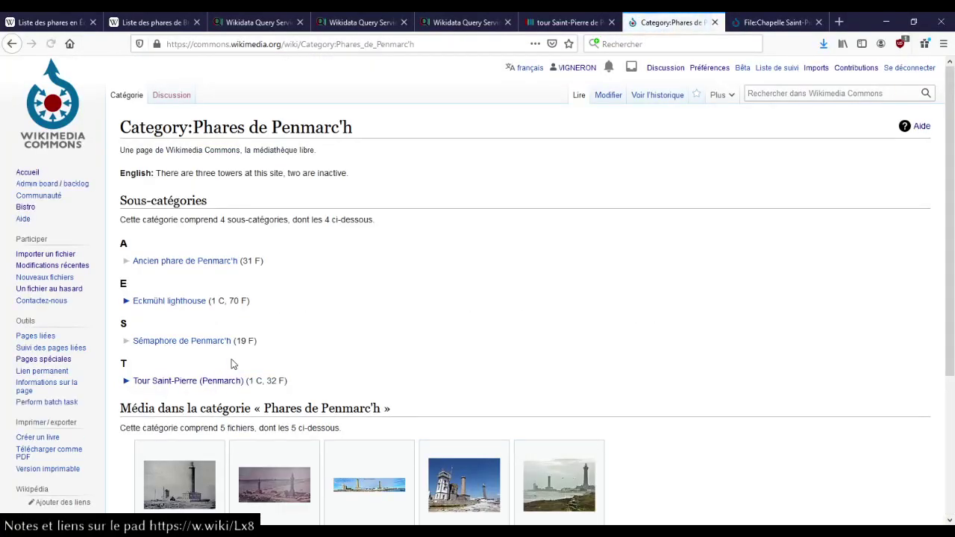
scroll(375, 312, "down", 3)
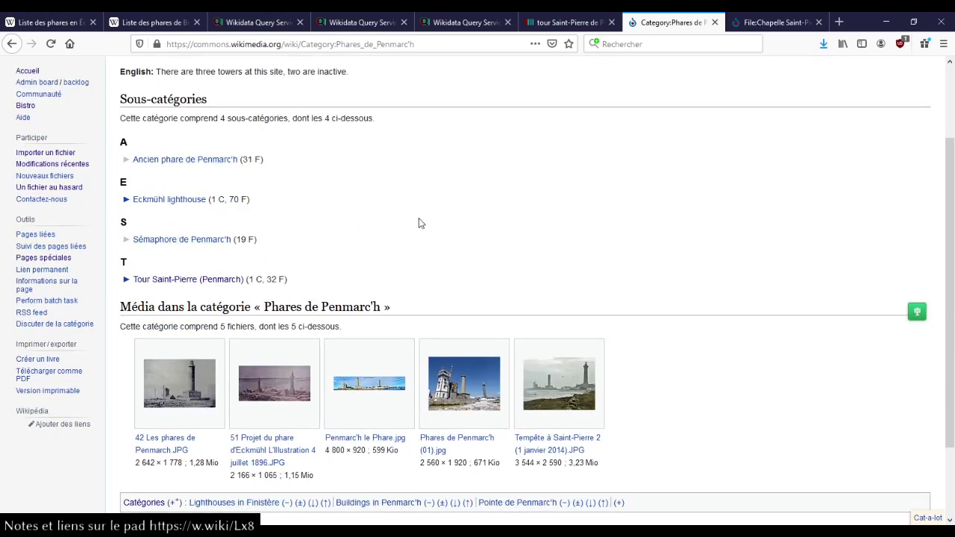
Step: View the panorama Penmarc'h le Phare.jpg in a new tab, then close it
middle_click(357, 385)
left_click(770, 23)
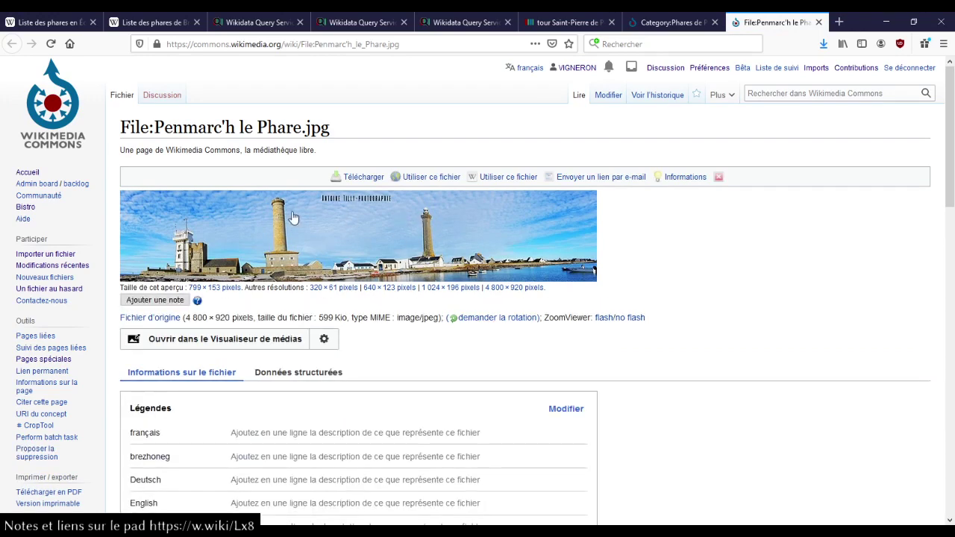
middle_click(776, 27)
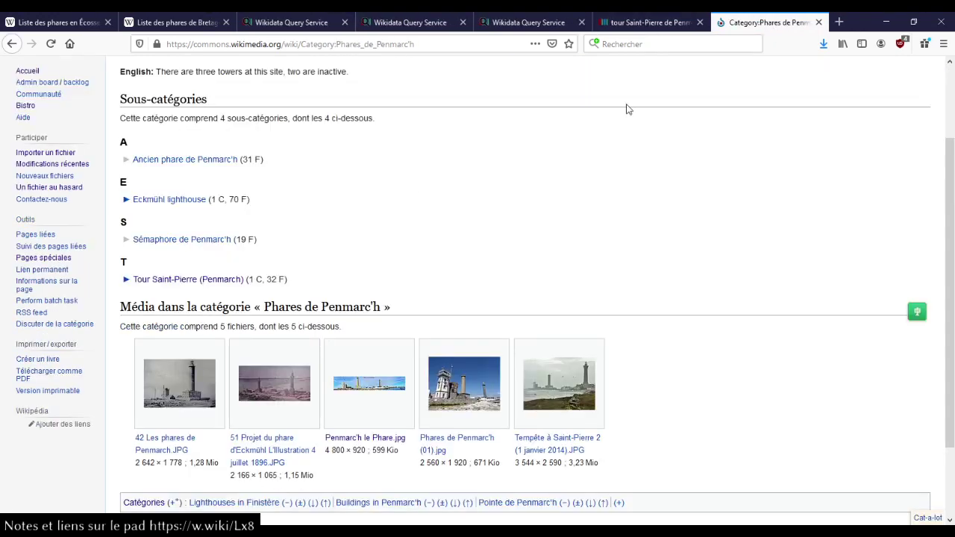
Step: Open the subcategories Ancien phare de Penmarc'h and Sémaphore de Penmarc'h in new tabs and check them and the old lighthouse's Wikidata item
middle_click(181, 160)
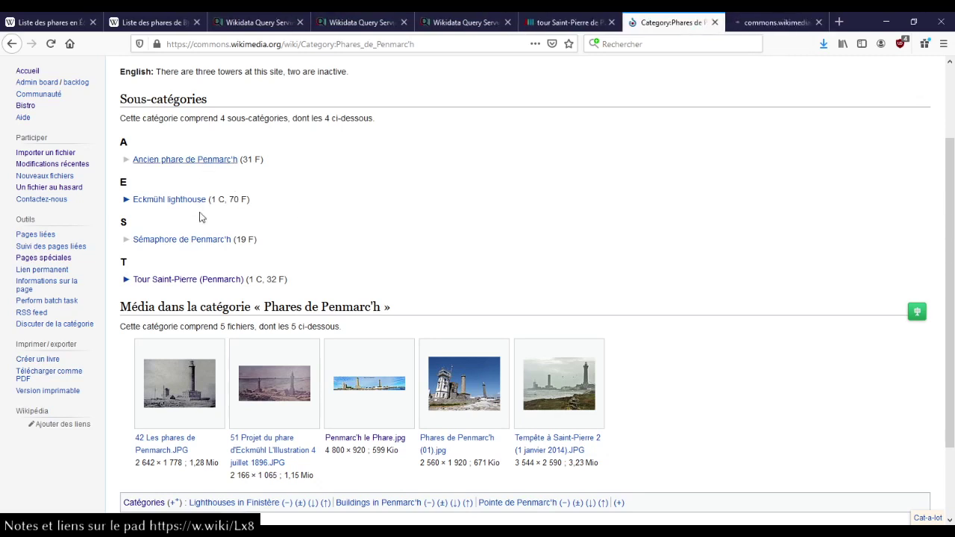
middle_click(196, 239)
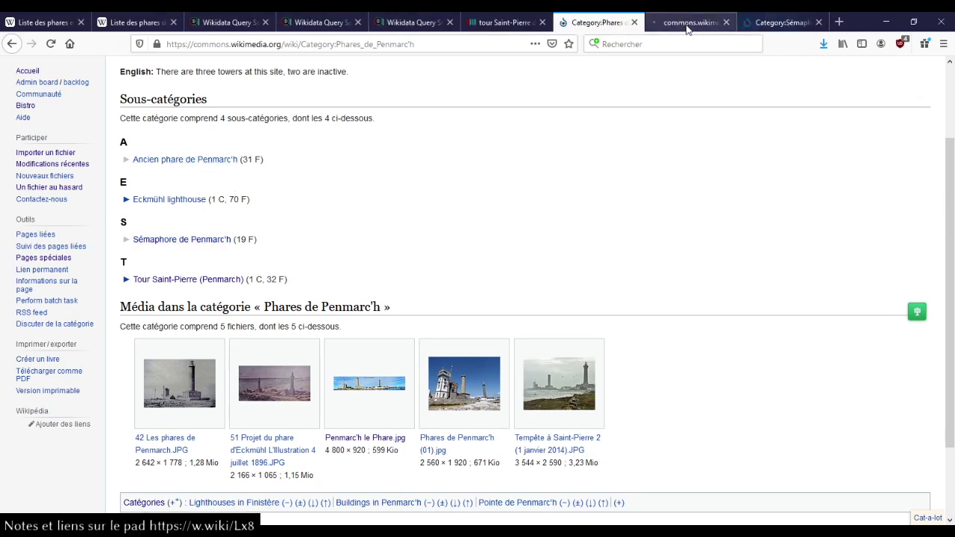
left_click(684, 24)
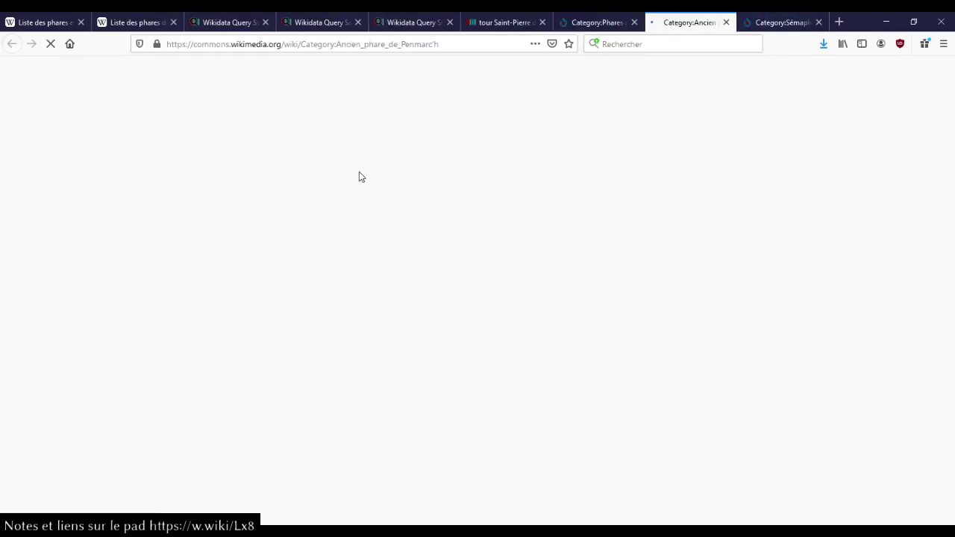
scroll(360, 177, "down", 3)
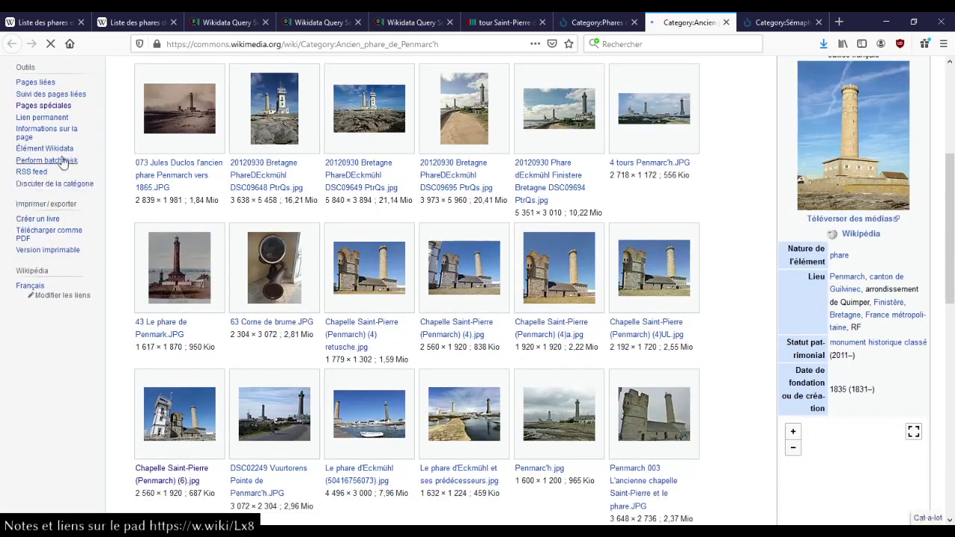
left_click(763, 22)
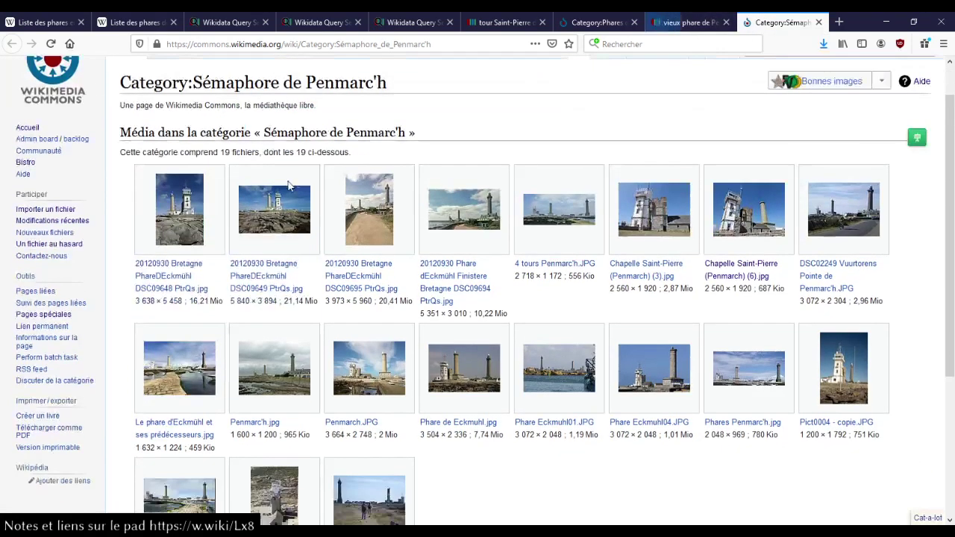
scroll(34, 284, "down", 3)
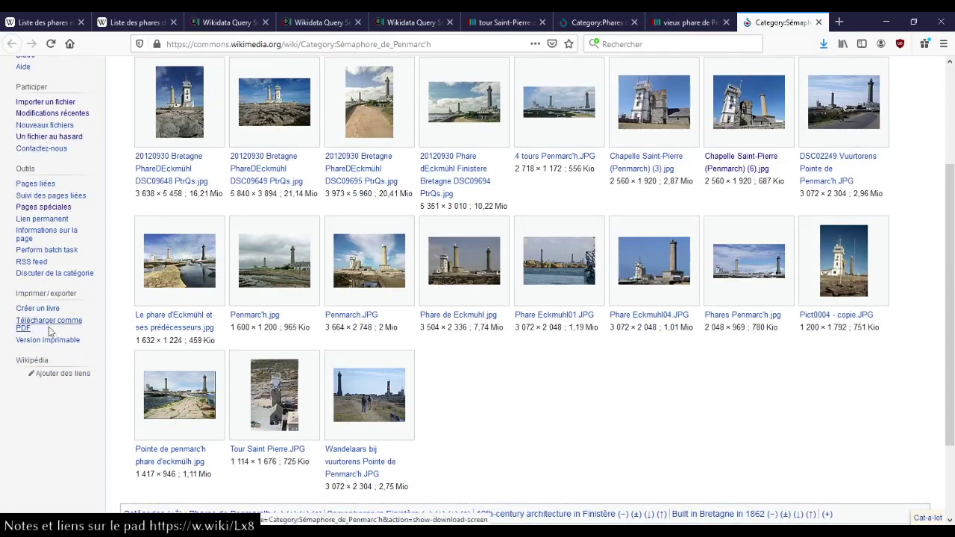
Step: Check whether the Commons category Sémaphore de Penmarc'h links to a Wikidata item, searching the page for "wikid", and close the category
scroll(115, 344, "up", 3)
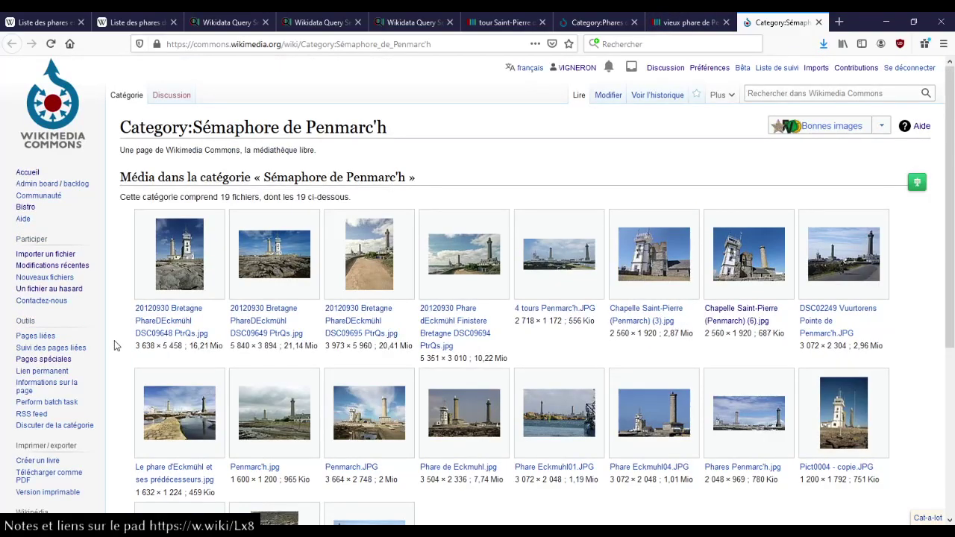
scroll(114, 345, "down", 3)
key("ctrl+f")
type("wi")
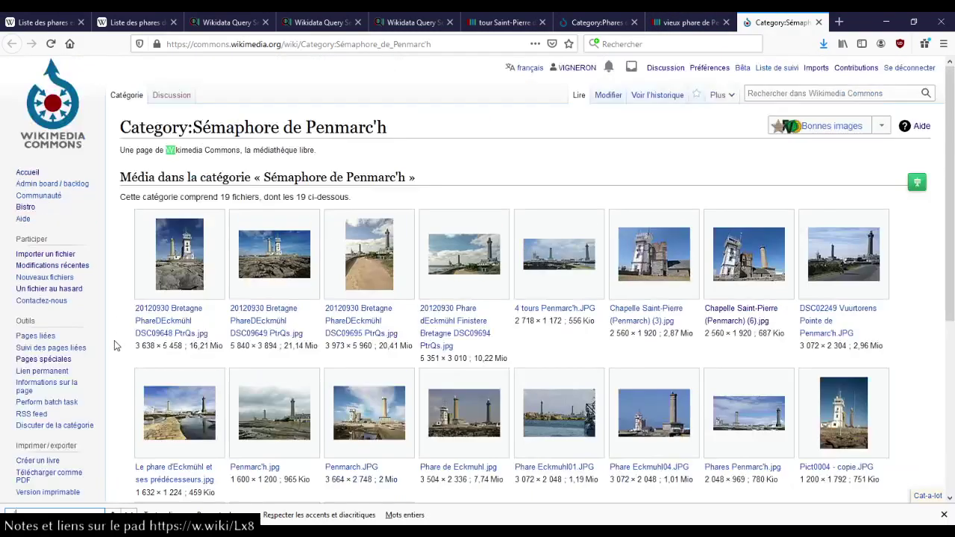
type("kid")
key("Escape")
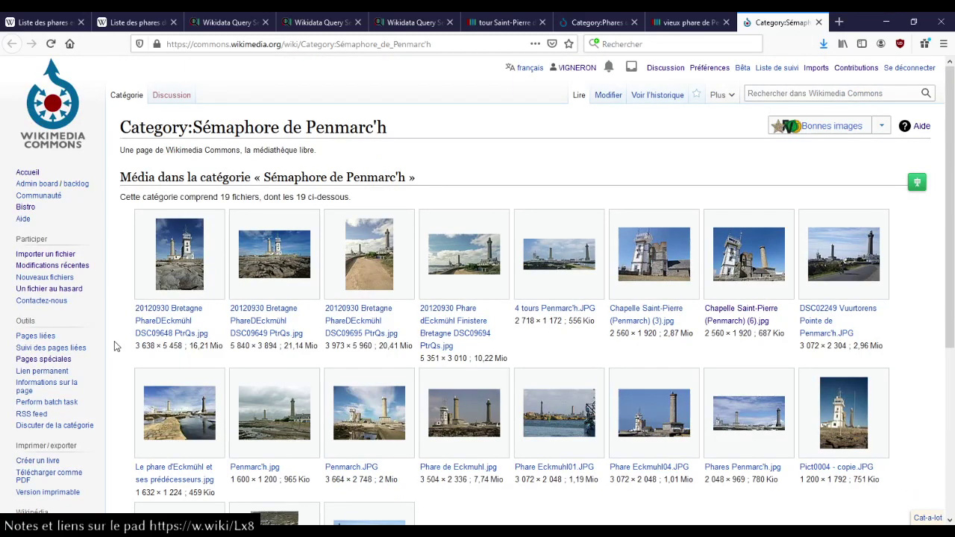
scroll(114, 343, "down", 3)
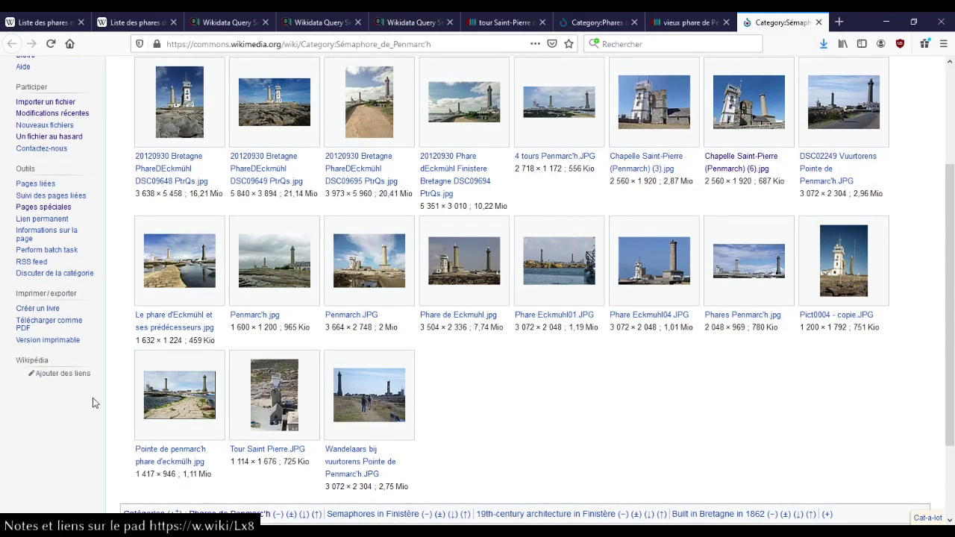
scroll(261, 400, "up", 3)
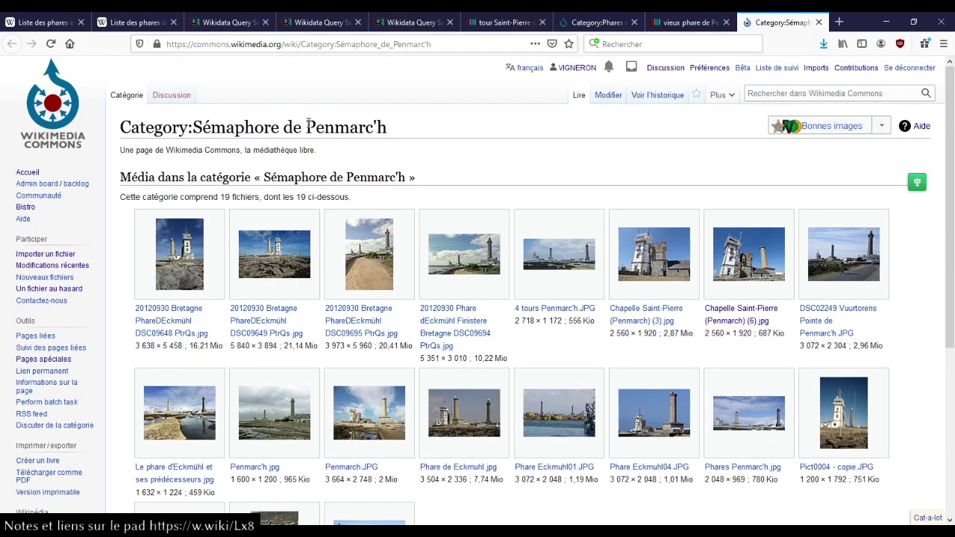
scroll(308, 124, "down", 2)
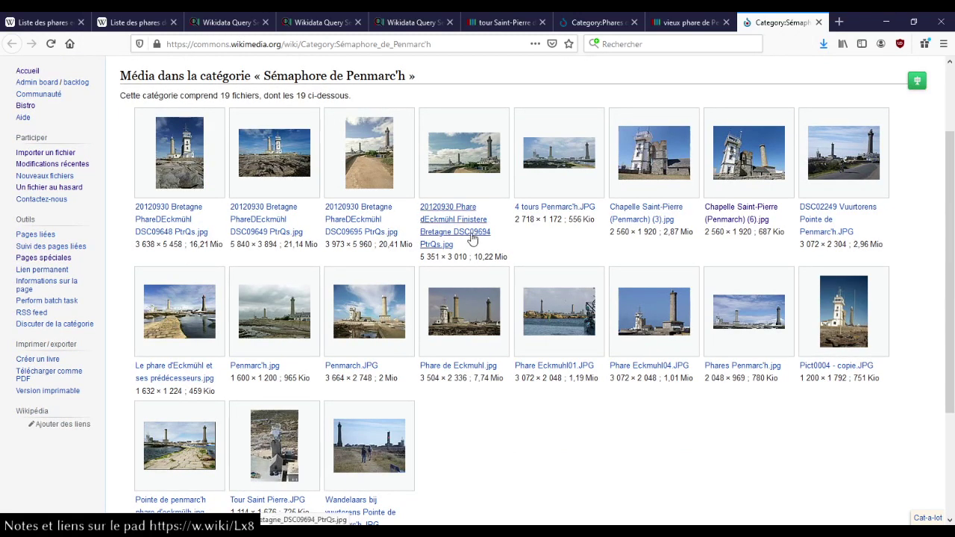
middle_click(785, 23)
Step: Review the labels, descriptions, nature and image on the vieux phare de Penmarc'h Wikidata item
scroll(523, 220, "down", 3)
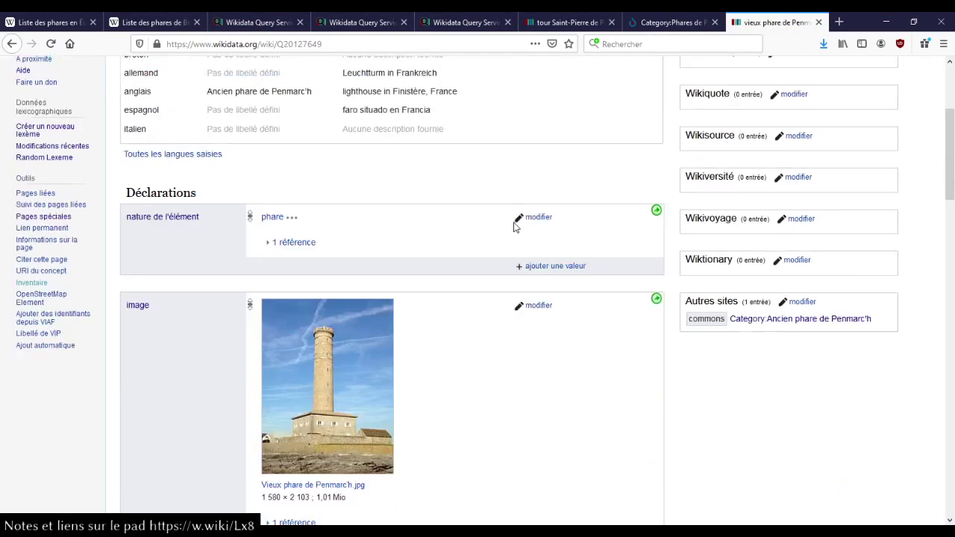
scroll(505, 226, "up", 4)
scroll(505, 226, "down", 5)
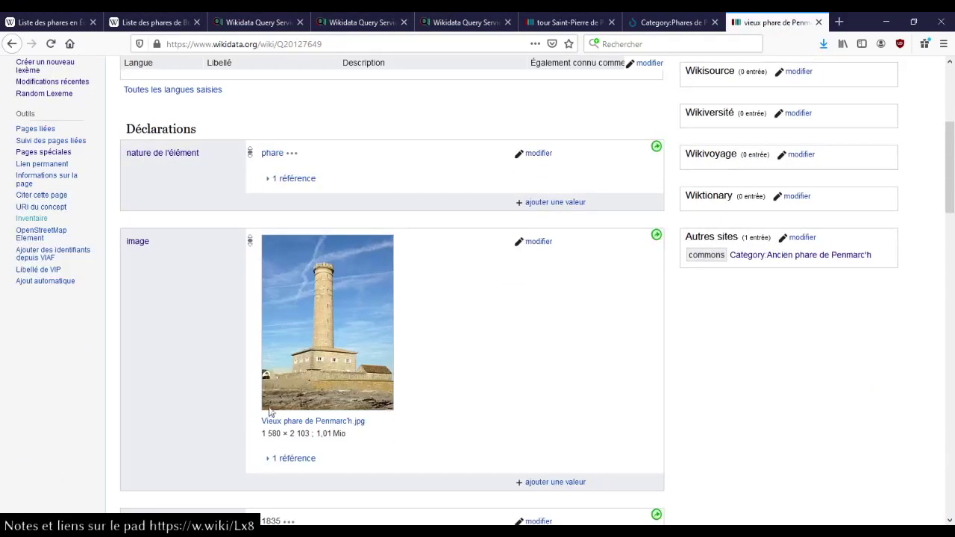
scroll(484, 369, "up", 3)
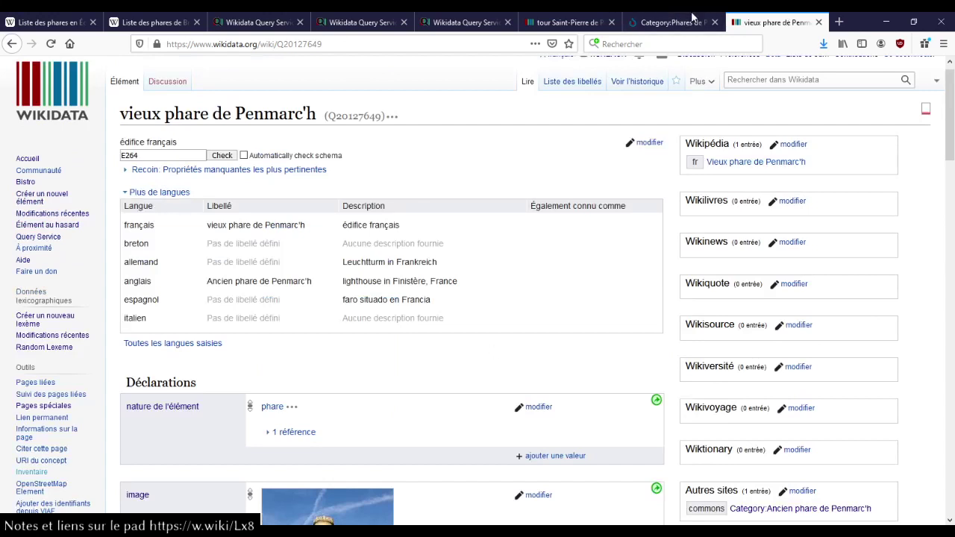
Step: Switch to the tour Saint-Pierre de Penmarc'h item and compare its nature values and dates with its image
left_click(568, 22)
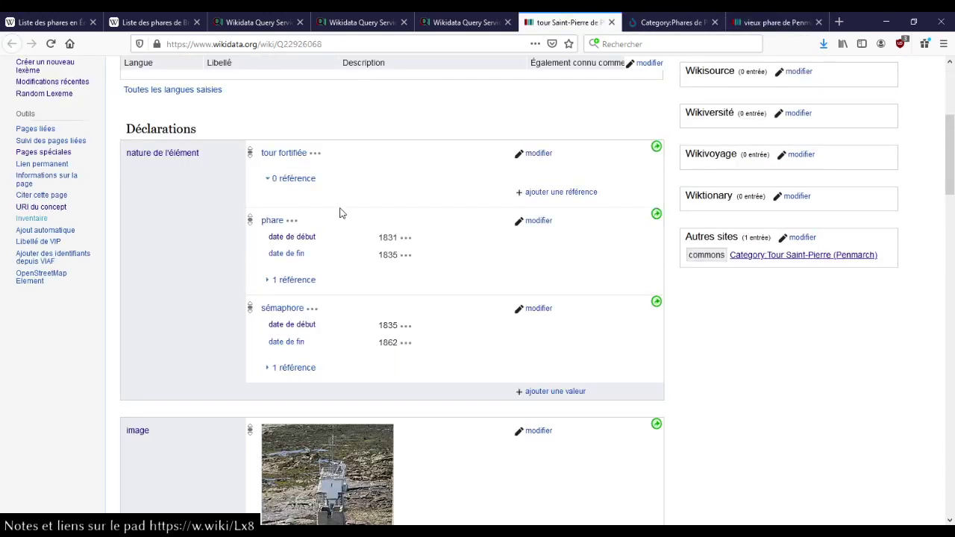
scroll(576, 209, "down", 2)
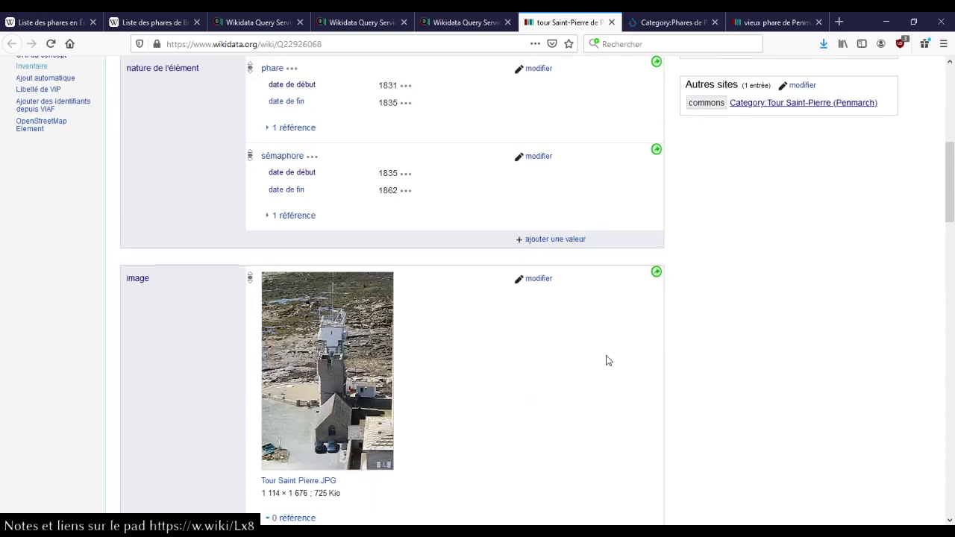
scroll(598, 350, "up", 3)
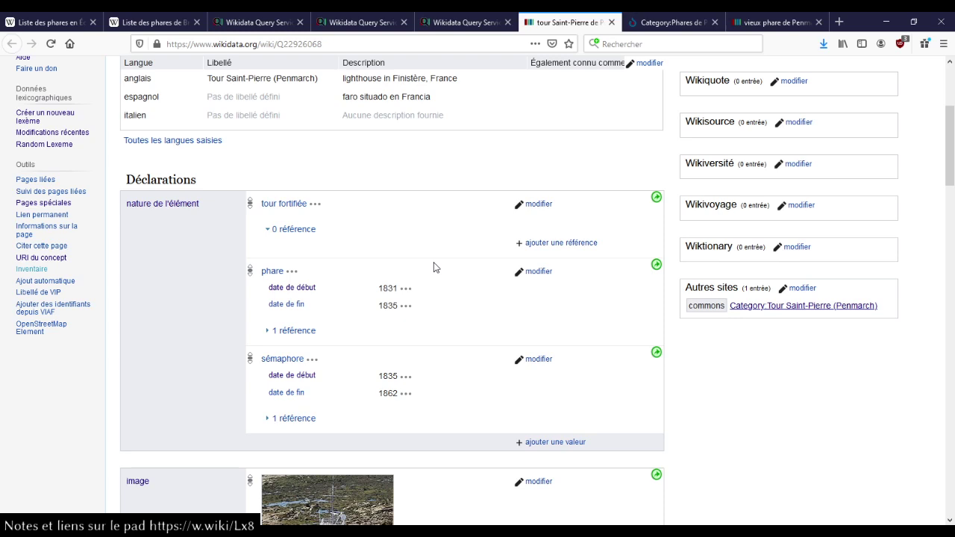
scroll(436, 267, "down", 2)
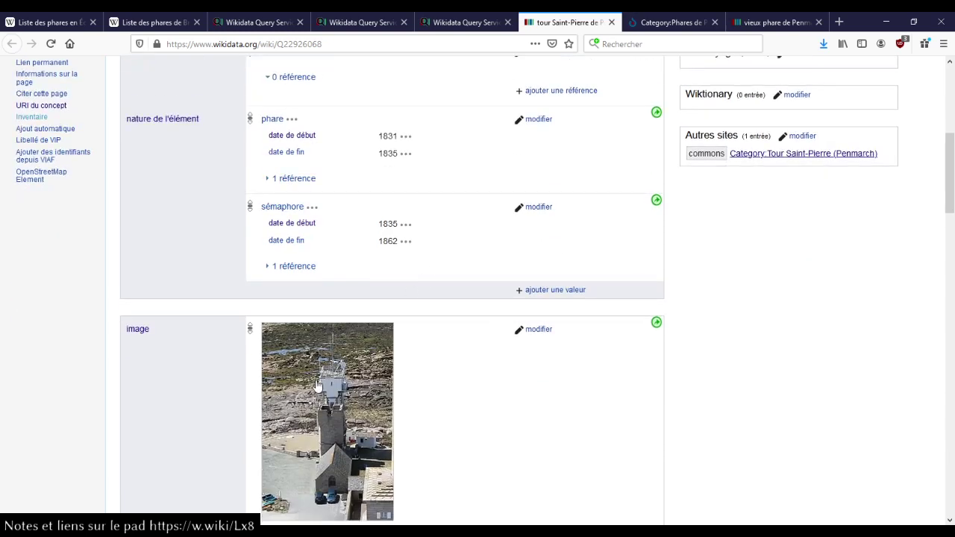
Step: Go from the Phares de Penmarc'h category to Eckmühl lighthouse, look through its infobox and files, and close it
left_click(672, 23)
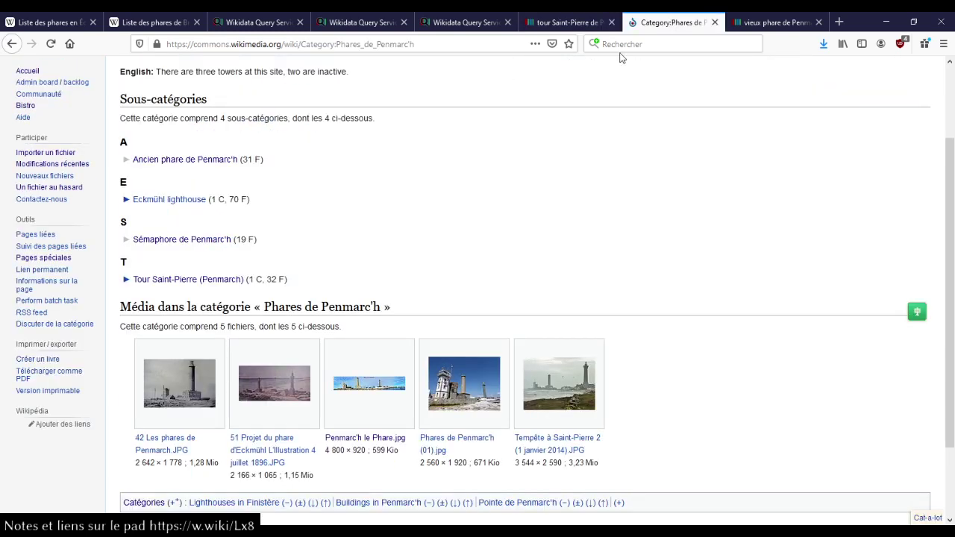
left_click(176, 202)
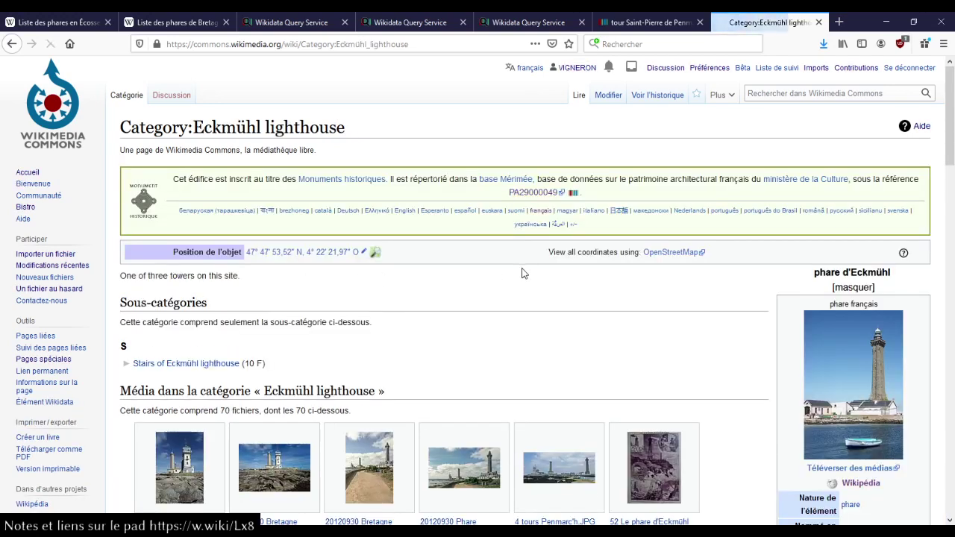
scroll(524, 271, "down", 3)
scroll(733, 339, "down", 3)
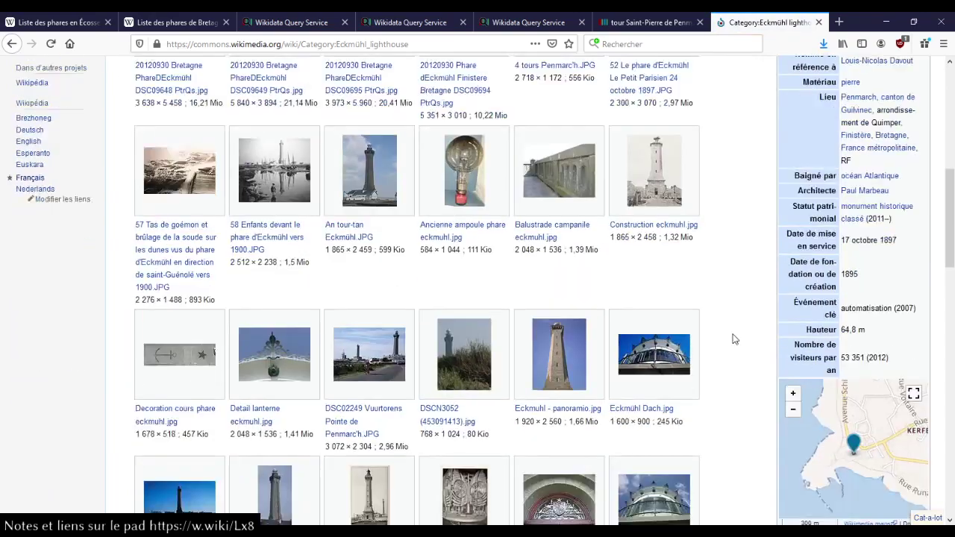
scroll(733, 339, "down", 4)
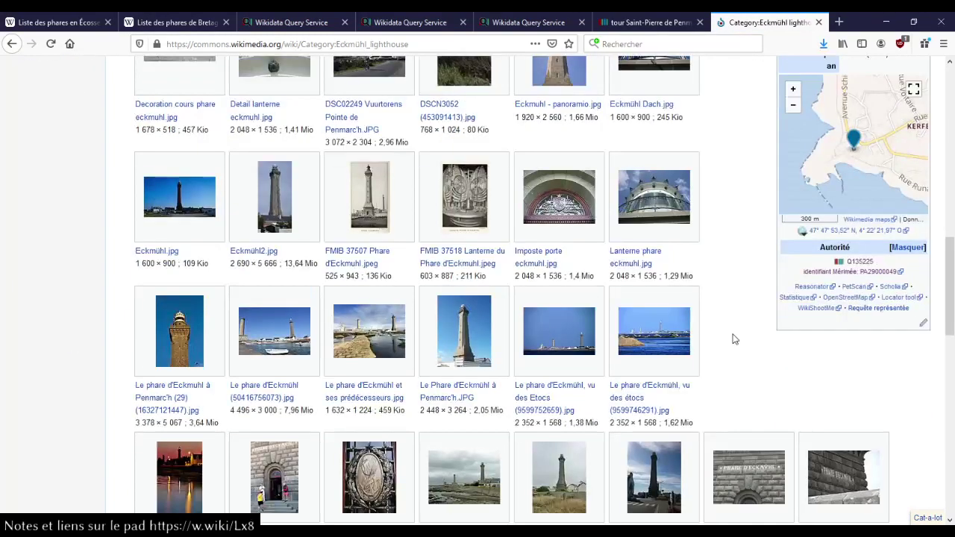
scroll(733, 339, "up", 10)
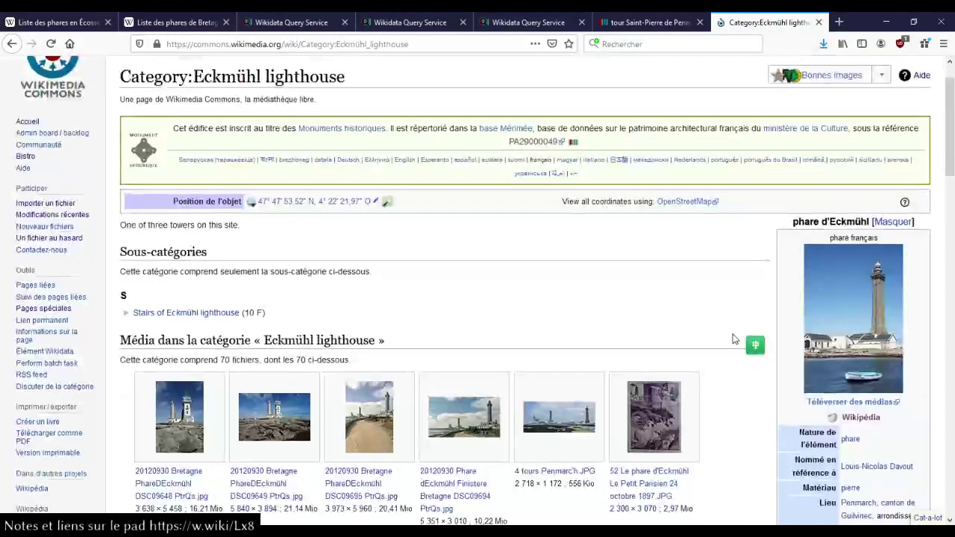
middle_click(764, 26)
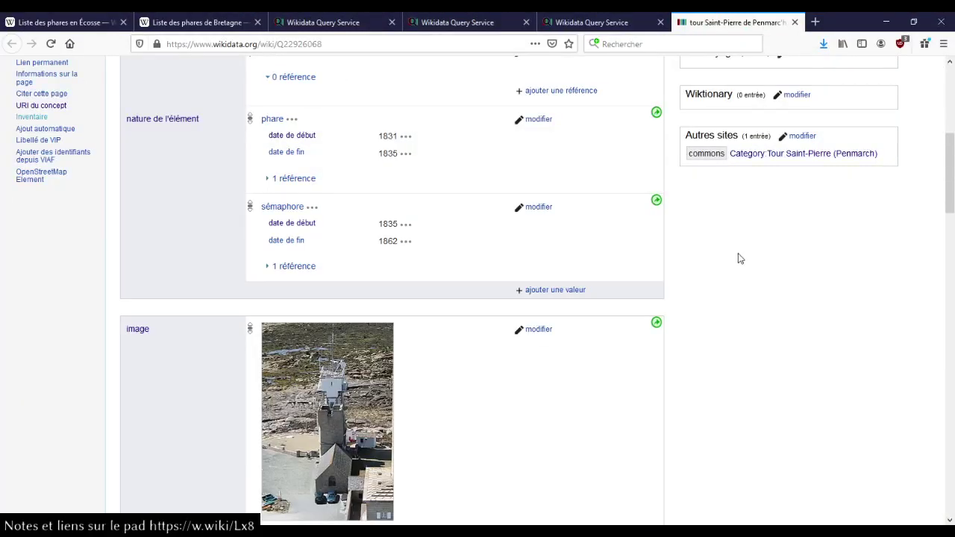
Step: Close the tour Saint-Pierre de Penmarc'h item and the query for lighthouses with more than one nature
scroll(738, 259, "up", 4)
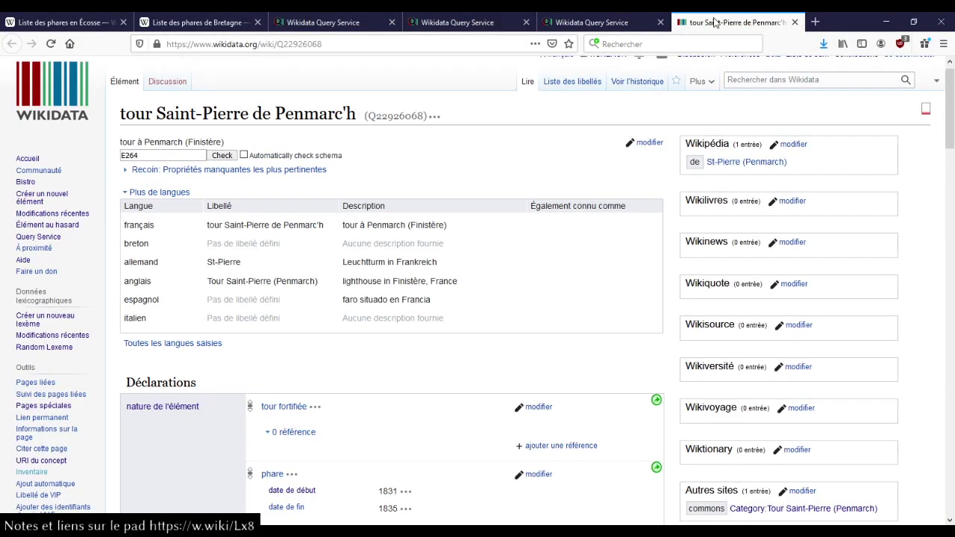
middle_click(716, 22)
left_click(529, 165)
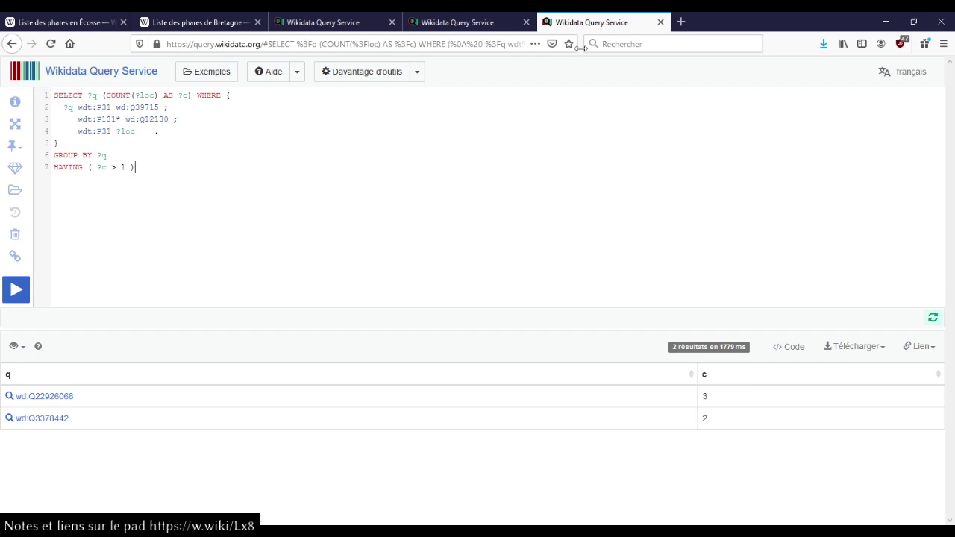
left_click(661, 21)
Step: Rerun the query counting the properties used on Brittany lighthouses and review the refreshed list
left_click(348, 291)
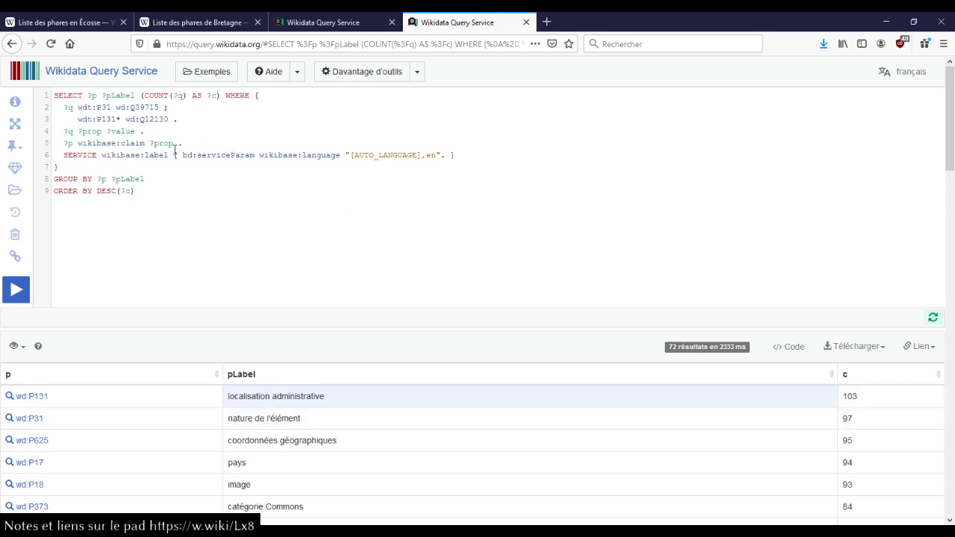
key("ctrl+Return")
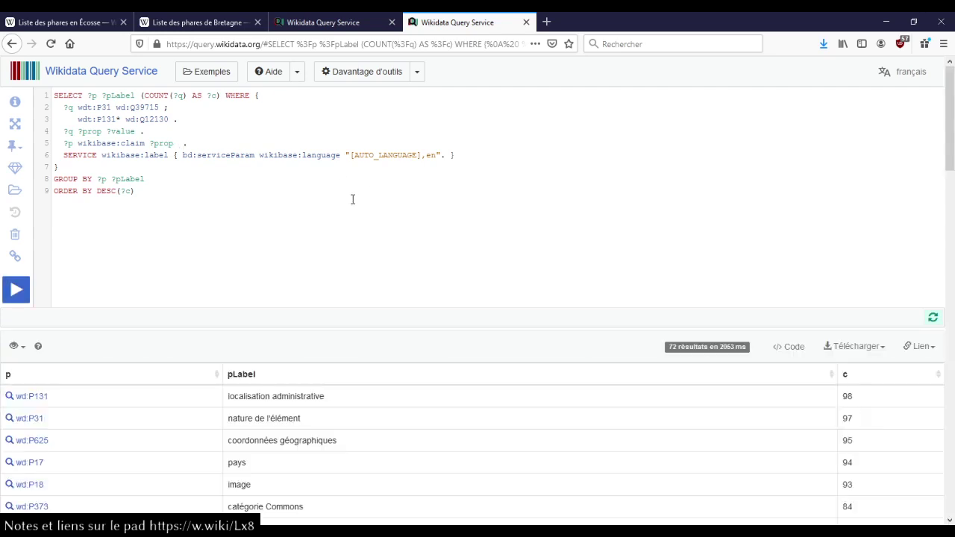
scroll(398, 199, "down", 4)
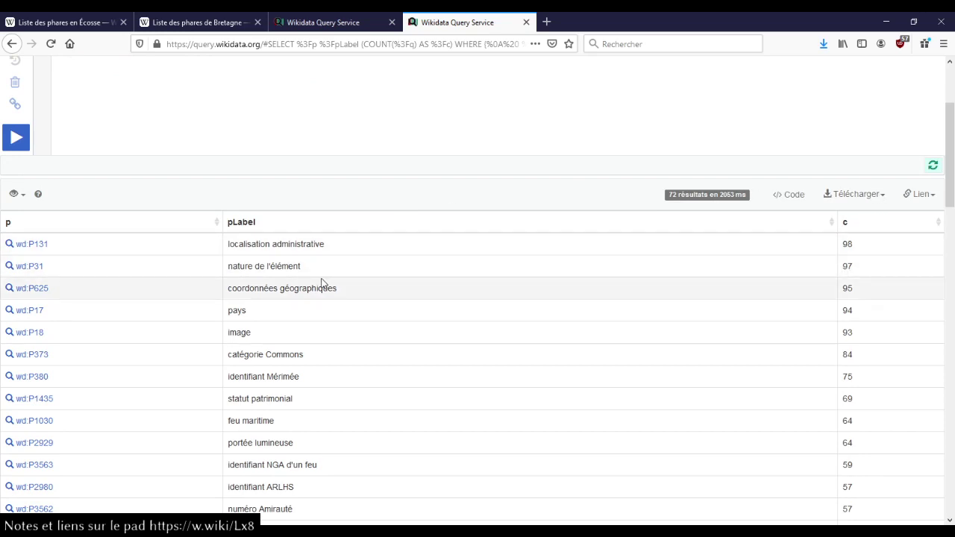
scroll(304, 351, "down", 3)
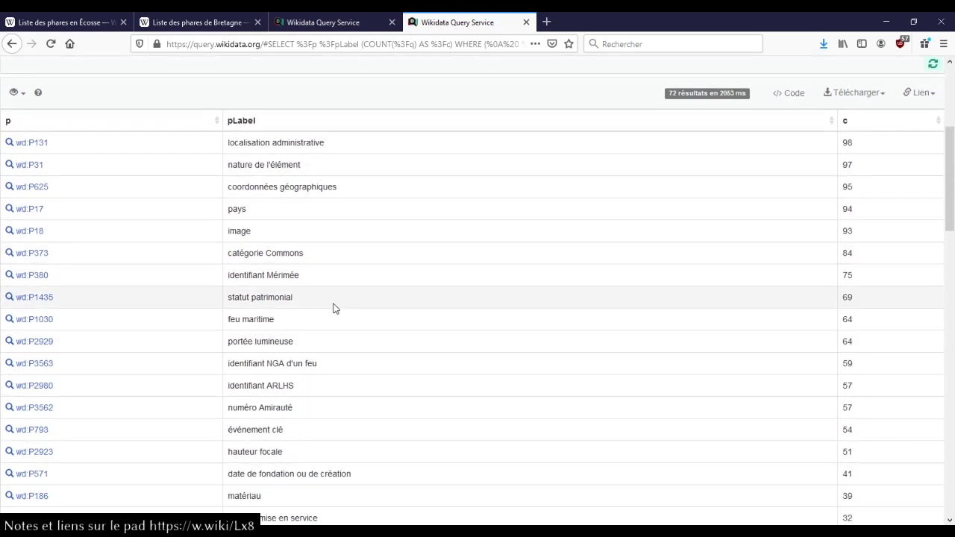
scroll(334, 317, "up", 5)
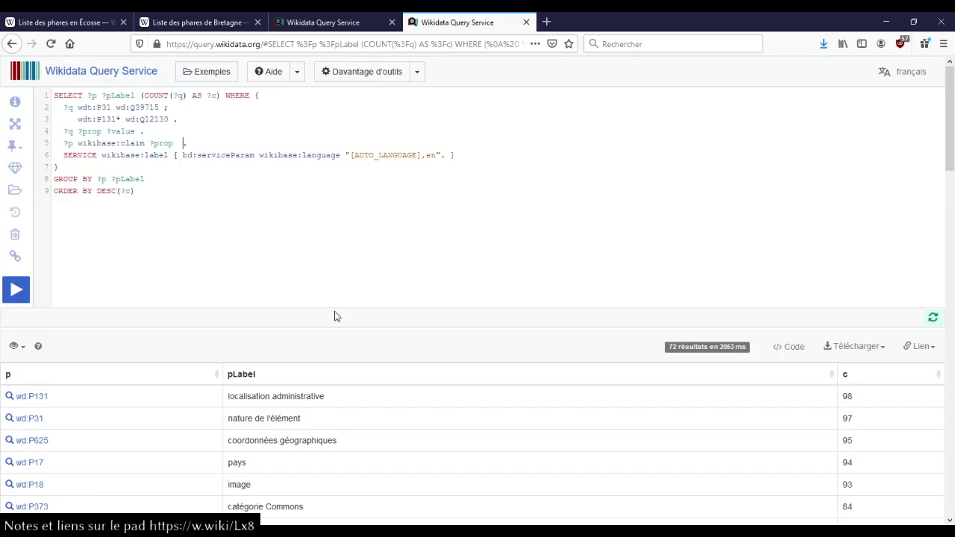
Step: Open the localisation administrative property (P131) in a new tab, search Wikidata for "projet:phare" from there and scan the results
middle_click(34, 396)
left_click(586, 16)
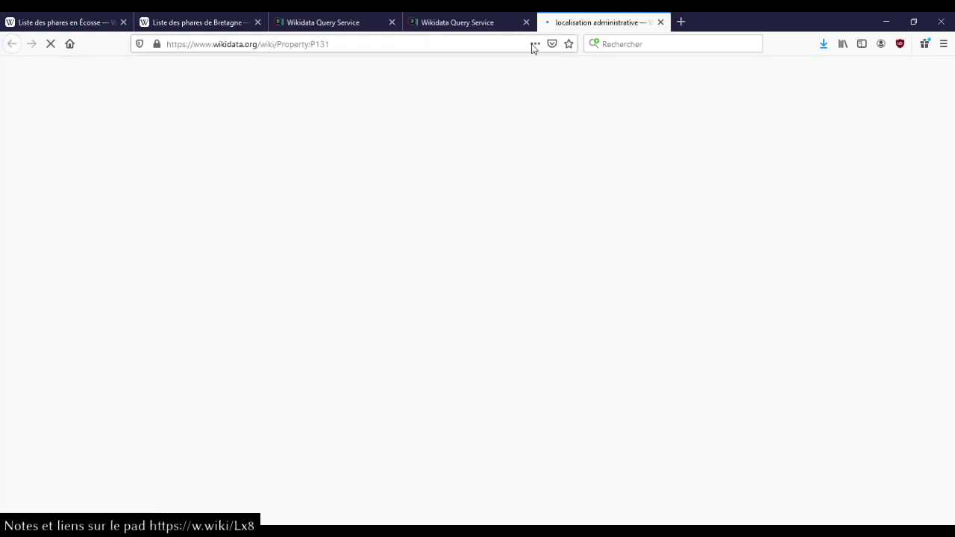
left_click(838, 91)
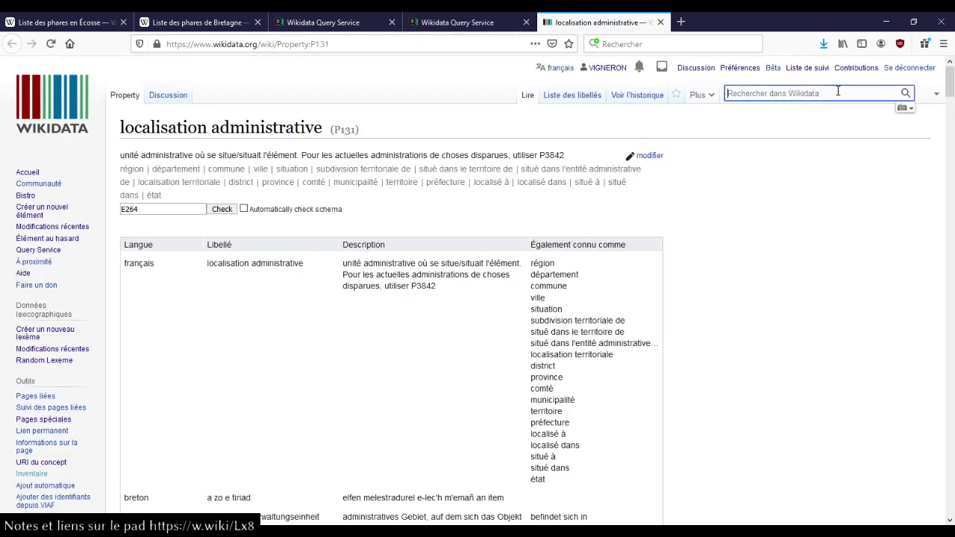
type("projet:p")
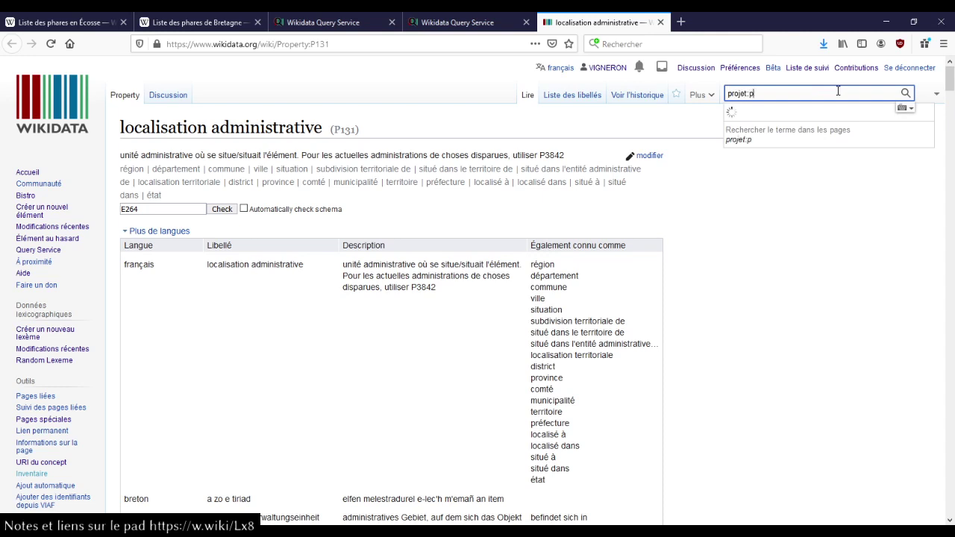
type("hare")
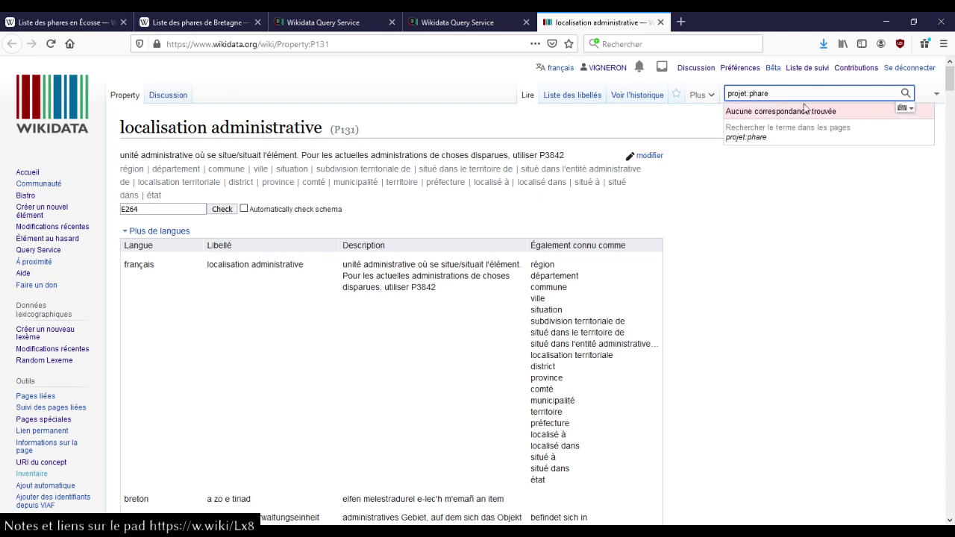
left_click(790, 135)
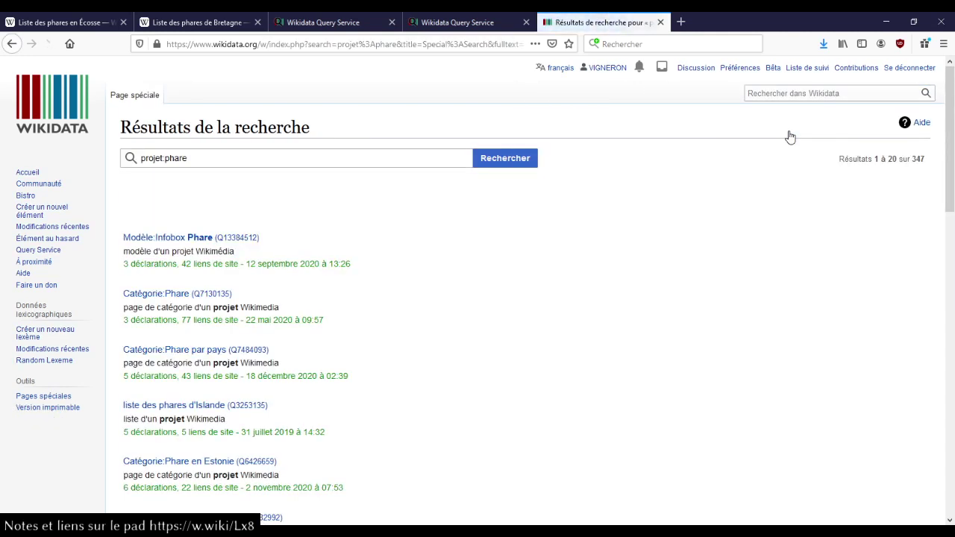
scroll(446, 294, "down", 4)
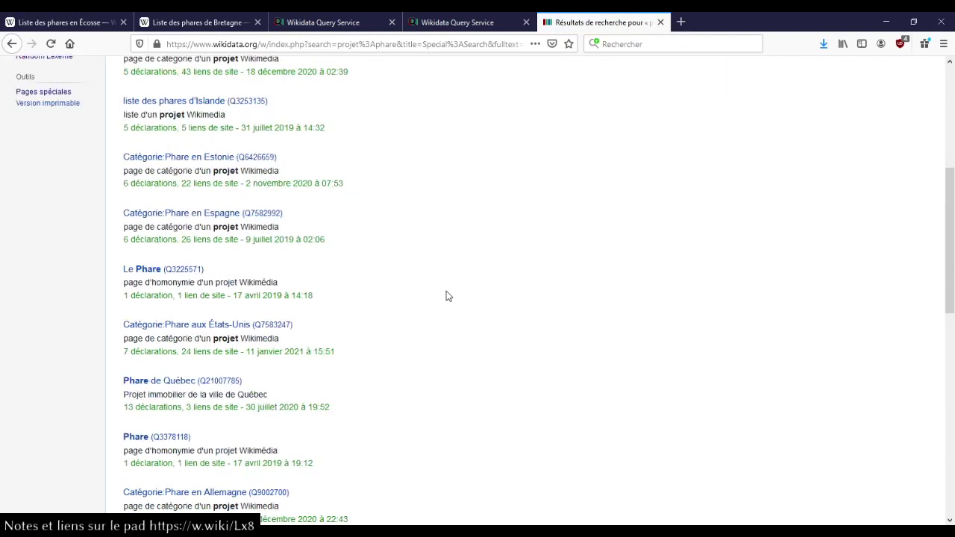
scroll(445, 295, "down", 4)
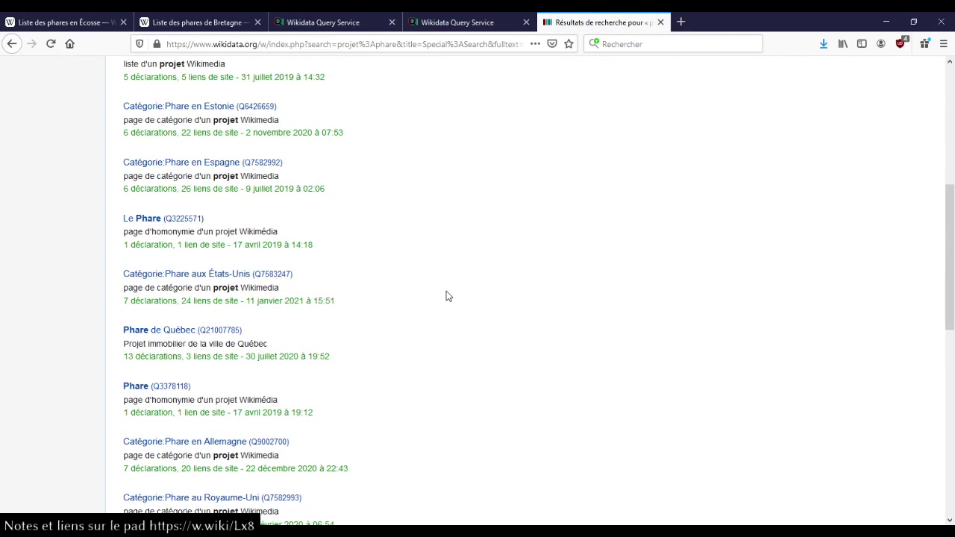
scroll(445, 297, "up", 9)
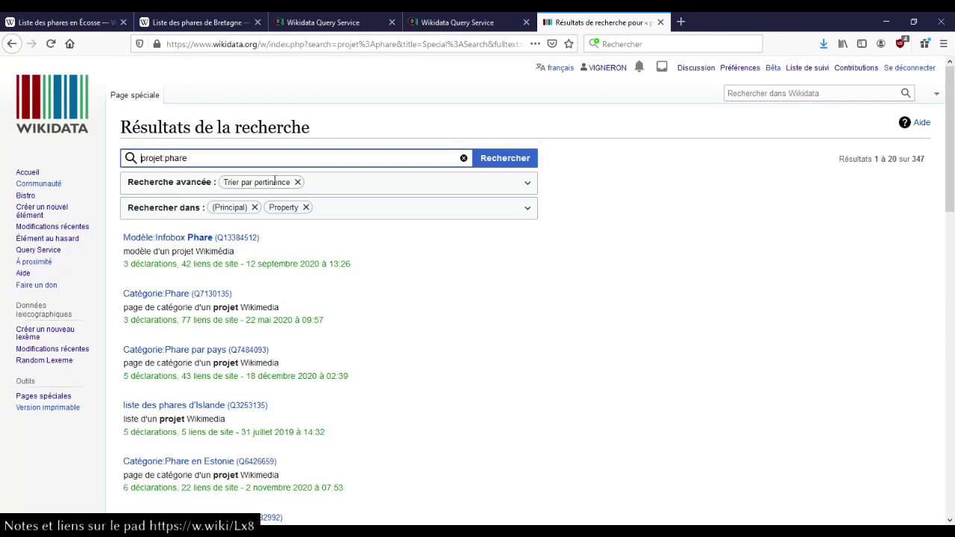
Step: Search Wikidata for "wikidata:wikiproject lighthouse", open the WikiProject Lighthouses page and skim its properties table
left_click(822, 94)
type("wi")
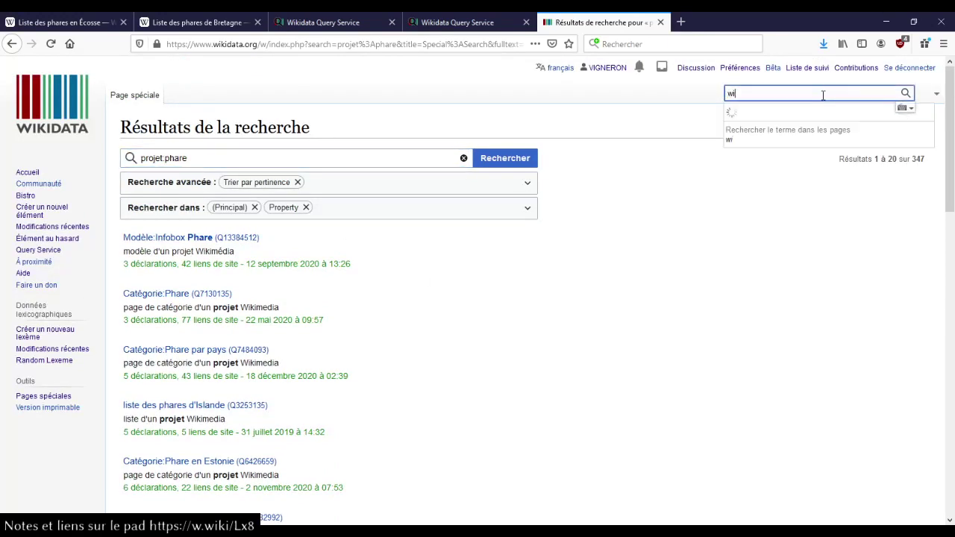
type("kidata:wikipro")
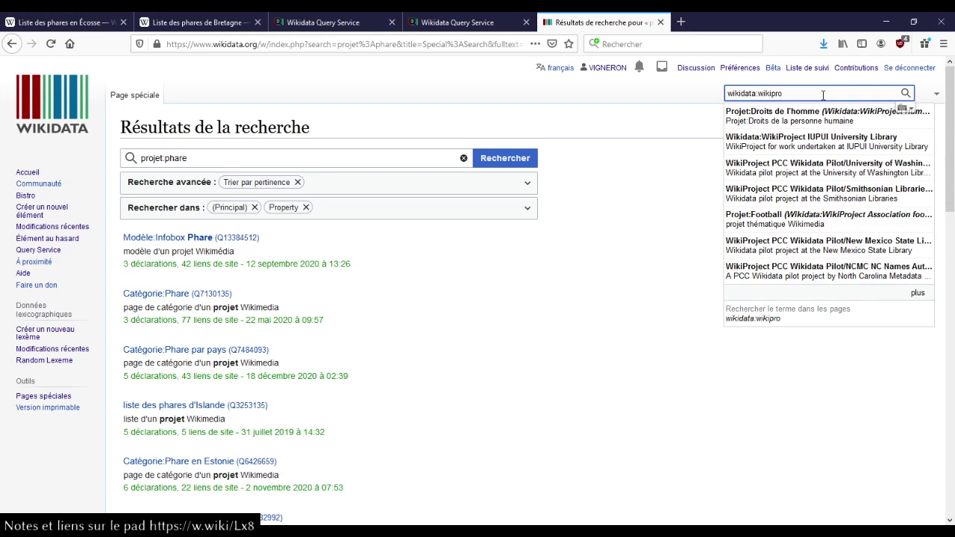
type("ject lighthouse")
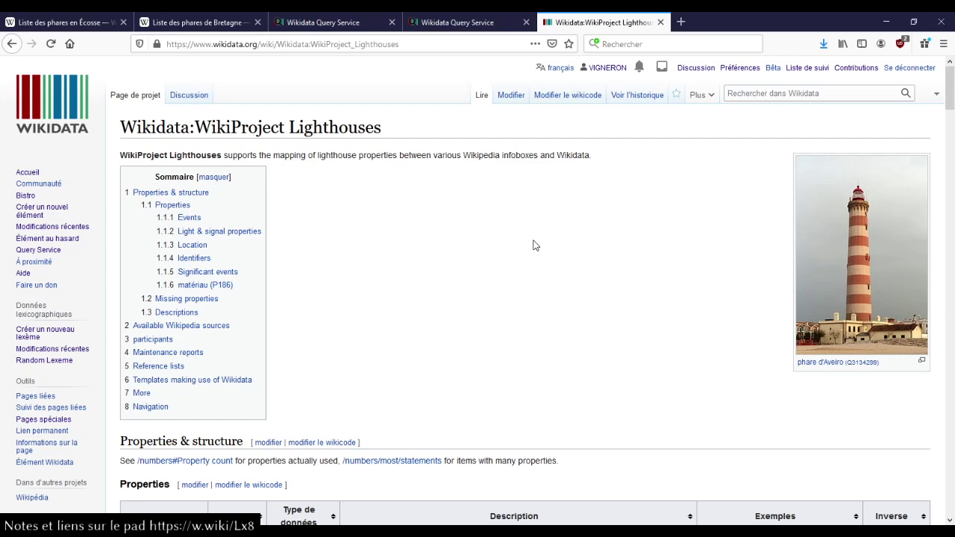
scroll(528, 246, "down", 5)
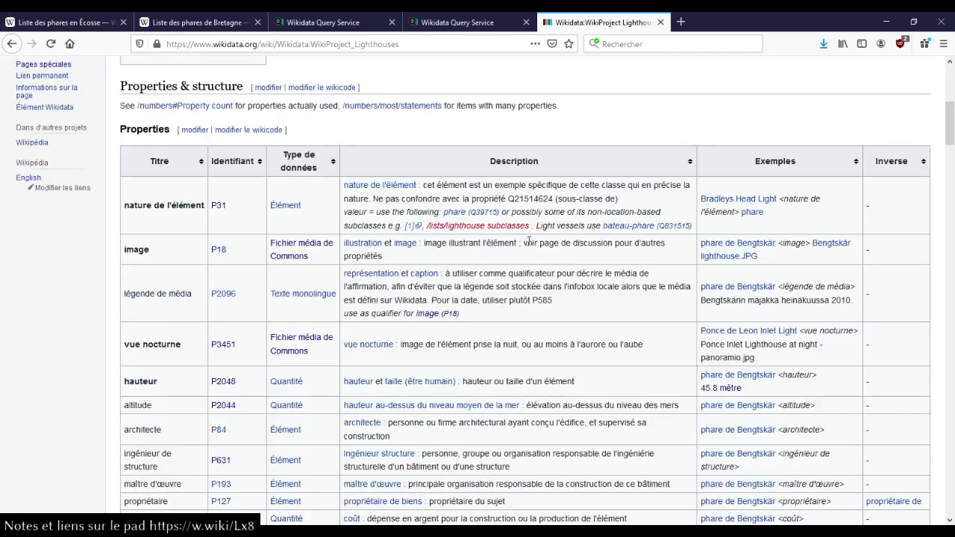
scroll(528, 244, "up", 4)
scroll(528, 245, "up", 1)
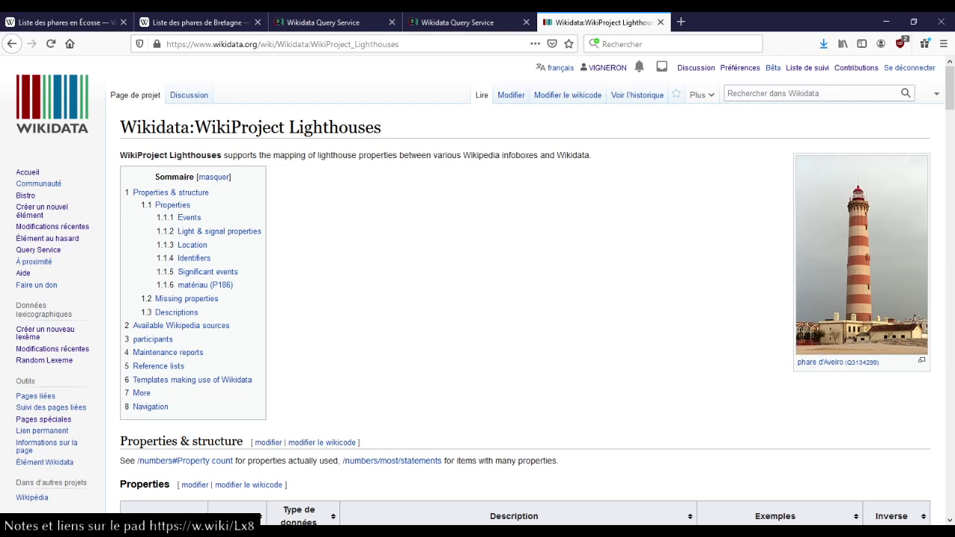
Step: Open the project page's Wikidata item in a new tab and set both its French label and alias to "Projet:Phares"
middle_click(38, 462)
left_click(761, 22)
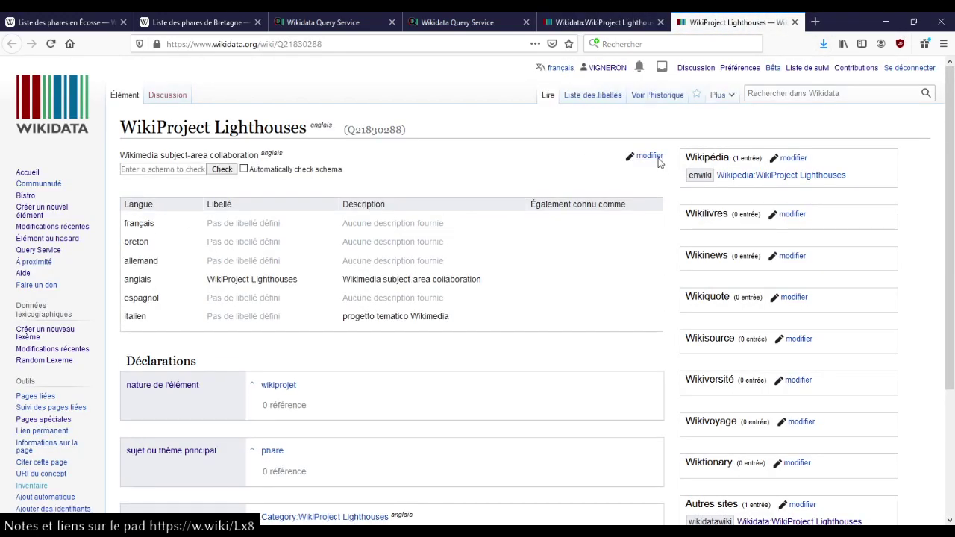
left_click(635, 156)
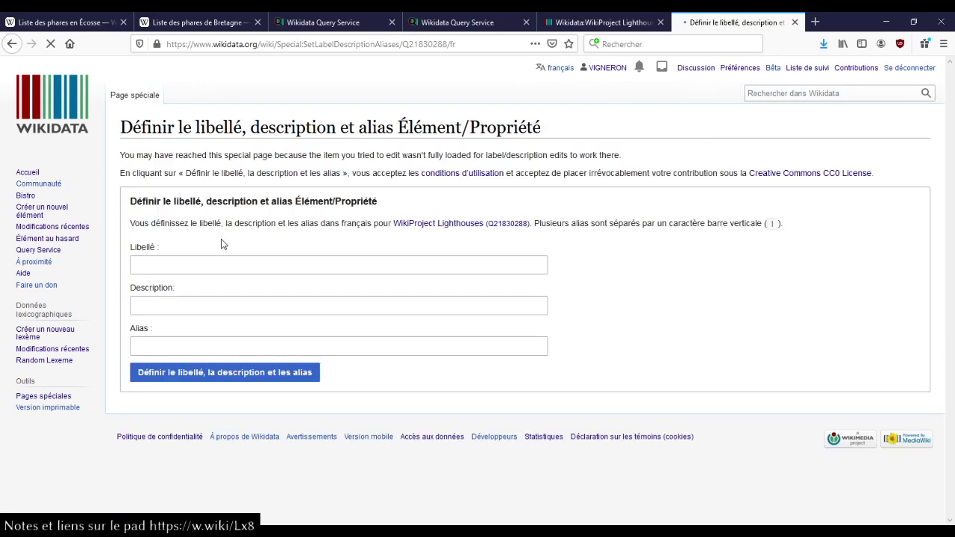
left_click(209, 267)
type("Proj")
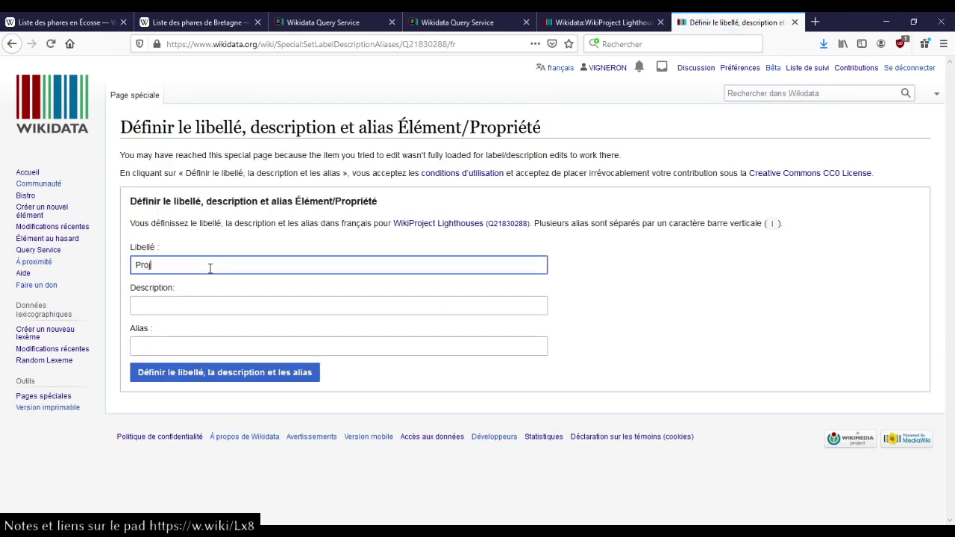
type("et:Phares")
key("ctrl+a")
key("ctrl+c")
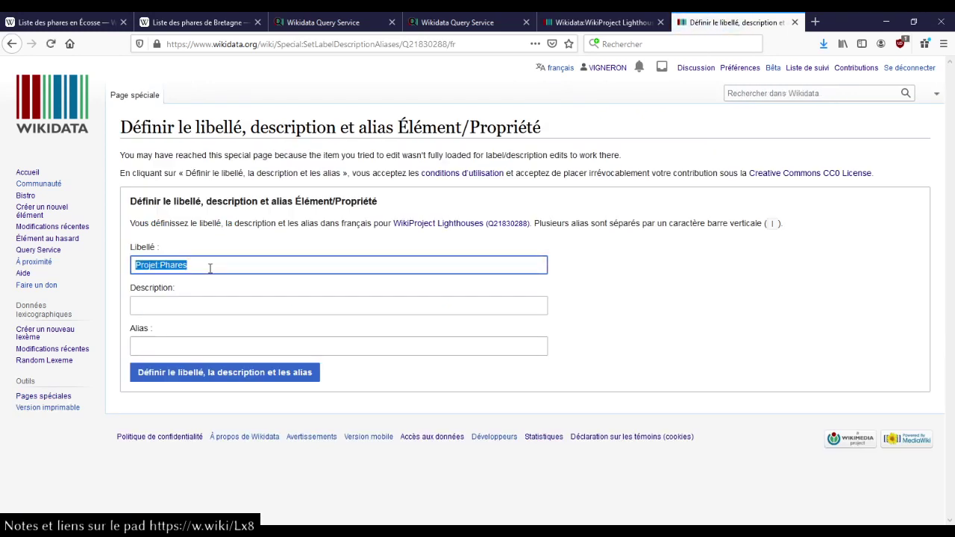
key("Tab")
key("Tab")
key("ctrl+v")
key("Return")
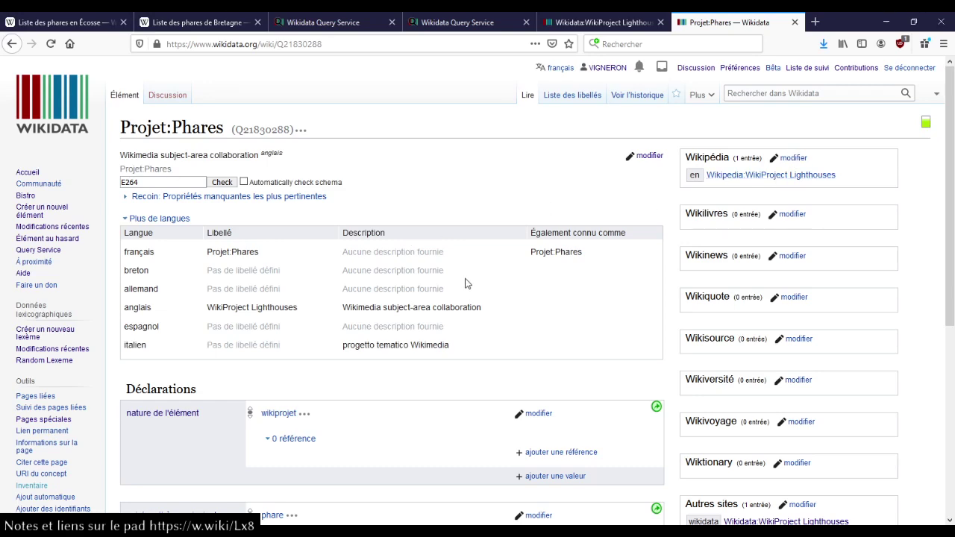
Step: Review and close the Projet:Phares item, and open the WikiProject Lighthouses discussion page in a new tab
scroll(465, 284, "down", 5)
scroll(465, 284, "up", 5)
middle_click(731, 26)
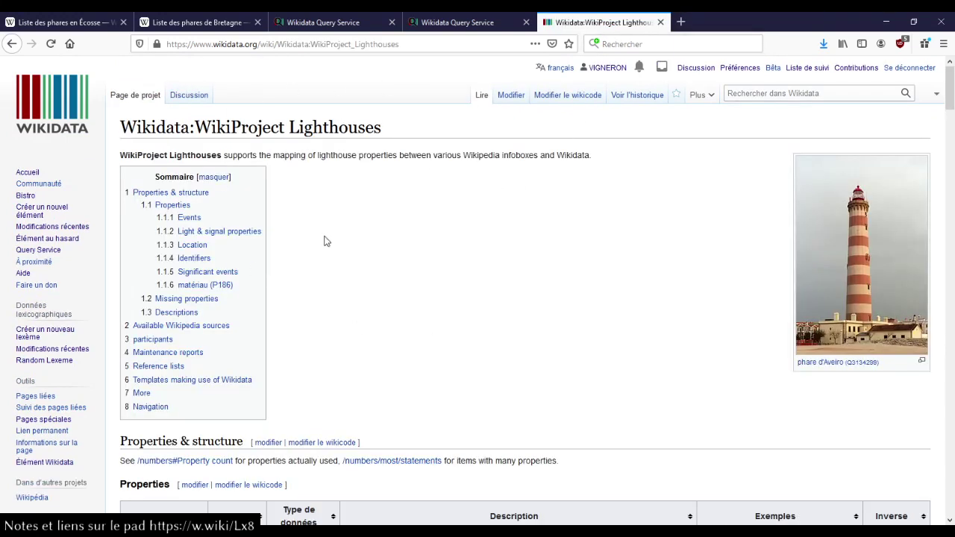
middle_click(189, 95)
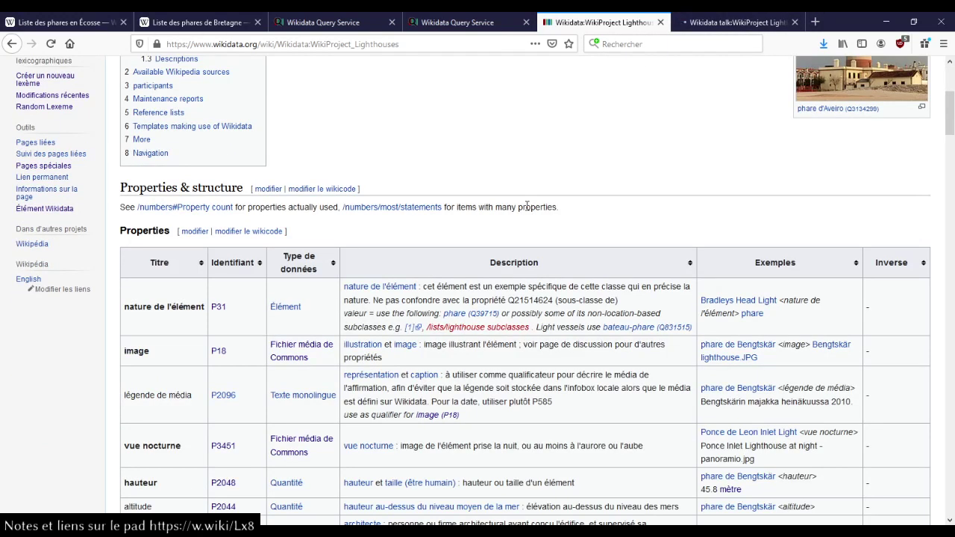
Step: Examine the project's recommended properties table, focusing on the bolded vue nocturne (P3451) and hauteur (P2048) rows
scroll(527, 210, "down", 3)
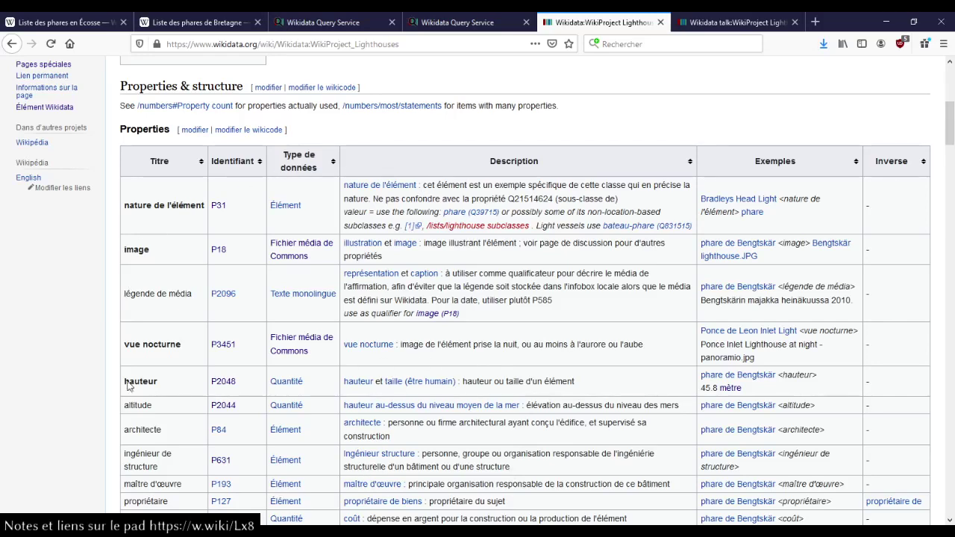
scroll(71, 313, "down", 2)
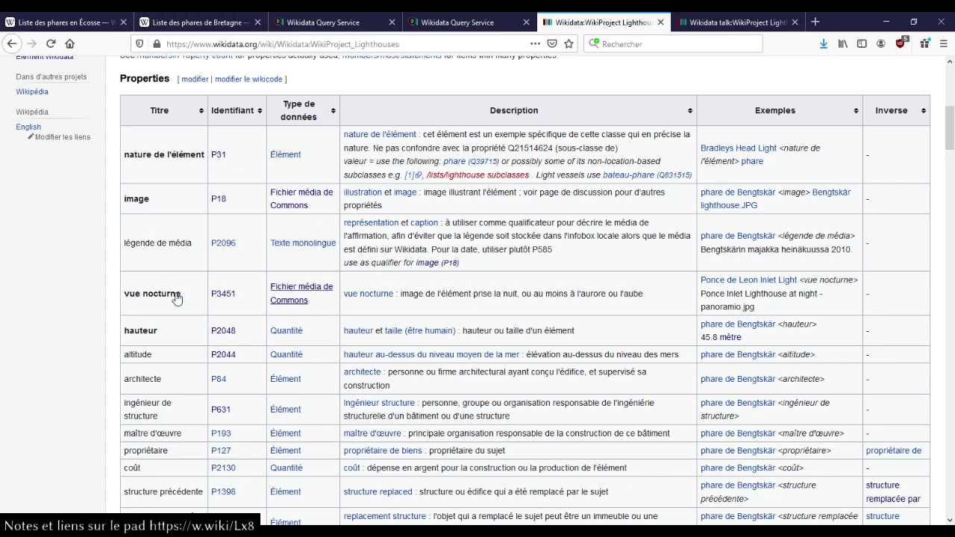
left_click_drag(124, 293, 170, 297)
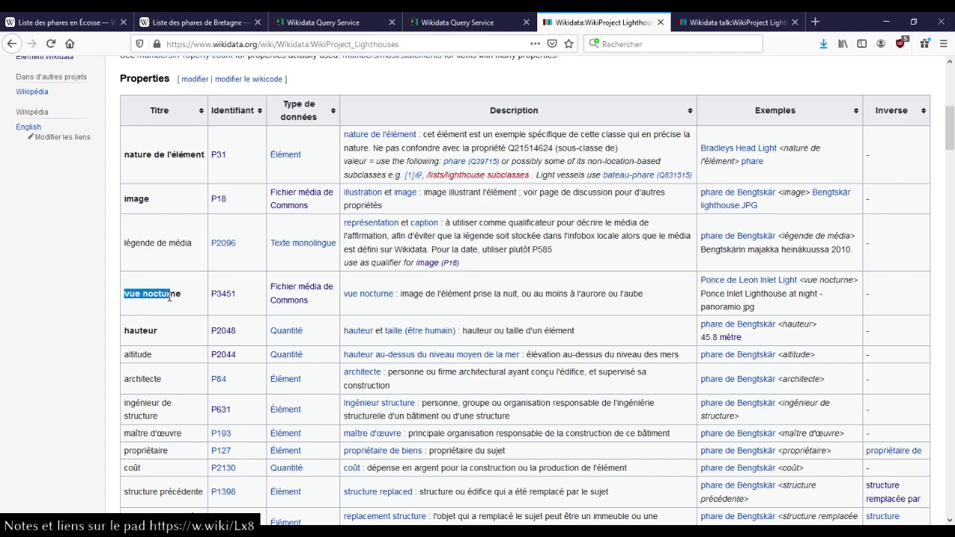
left_click(170, 296)
left_click_drag(176, 294, 122, 303)
scroll(122, 302, "down", 3)
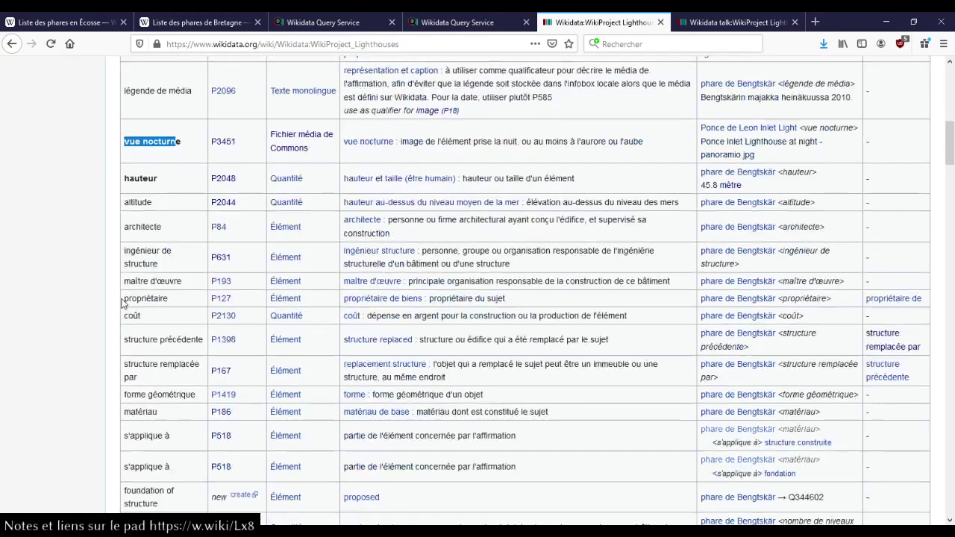
left_click(158, 186)
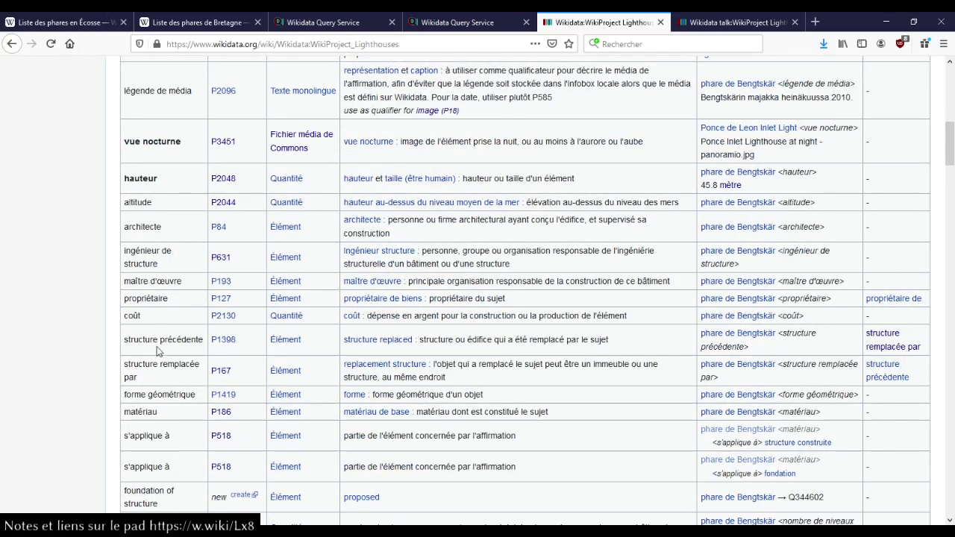
scroll(180, 313, "up", 3)
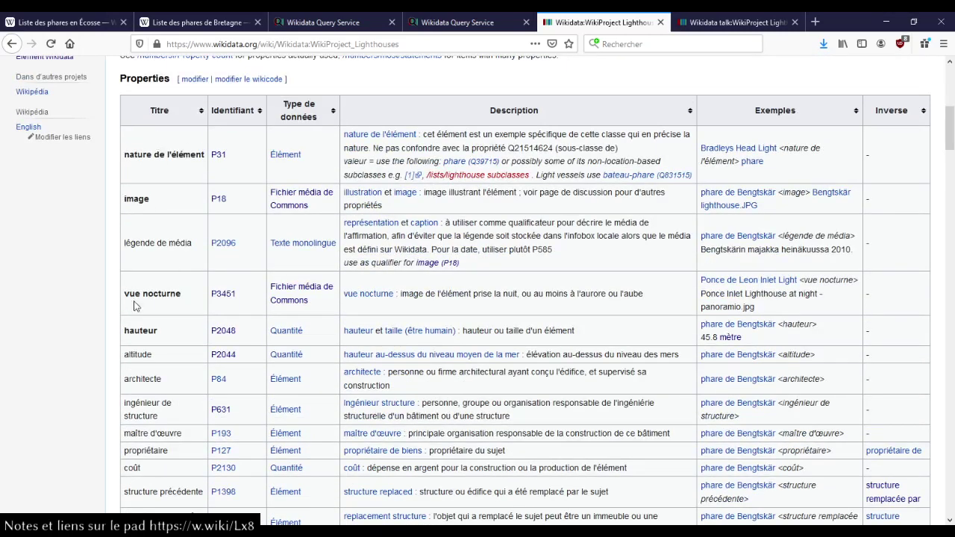
left_click_drag(130, 330, 158, 331)
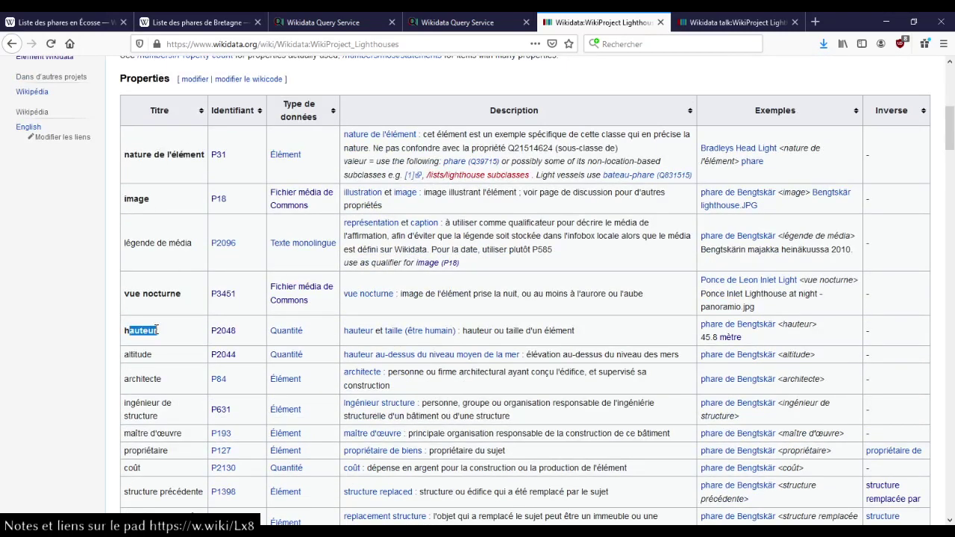
Step: Find "hauteur" in the query results counting Brittany lighthouse properties and compare its usage with the most used properties
left_click(423, 16)
scroll(431, 248, "down", 3)
scroll(431, 253, "down", 2)
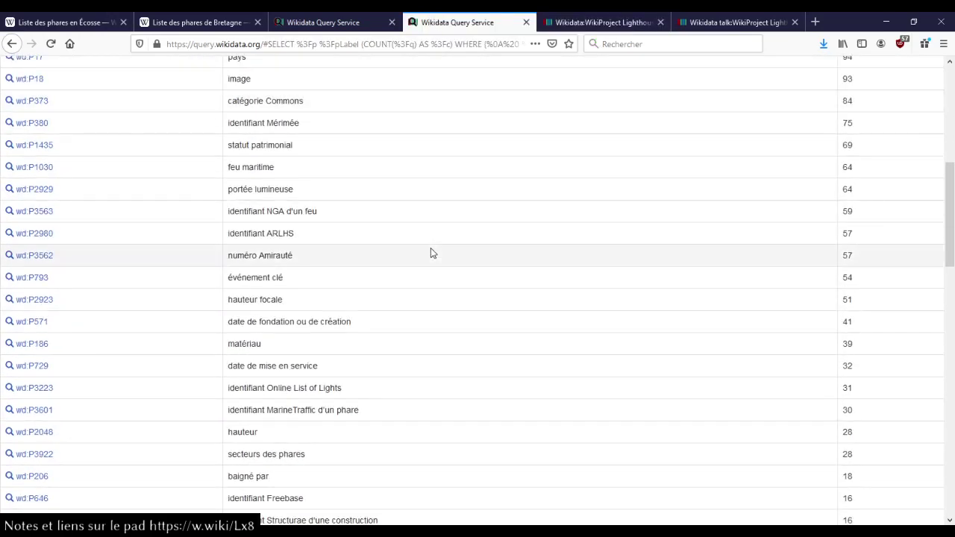
key("ctrl+f")
type("hauteur")
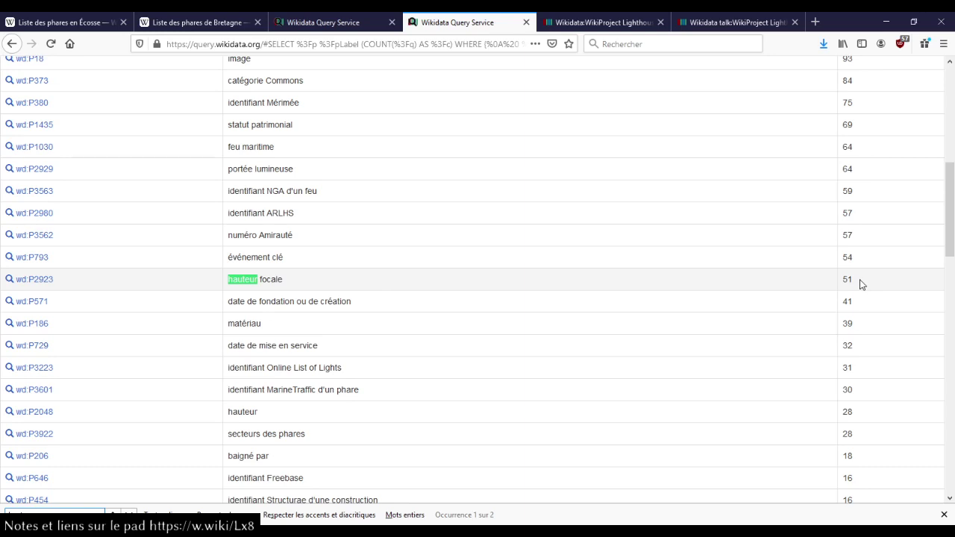
scroll(862, 284, "up", 4)
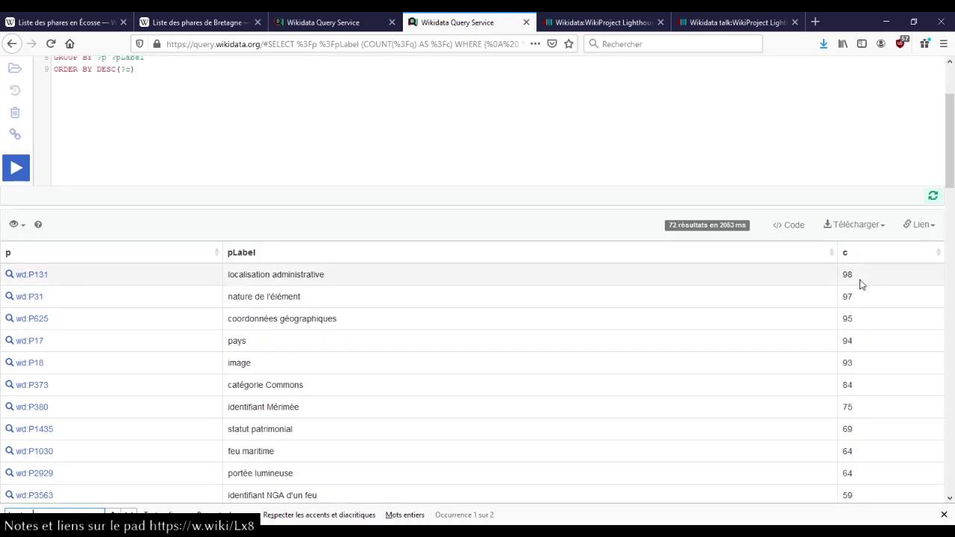
scroll(862, 284, "down", 3)
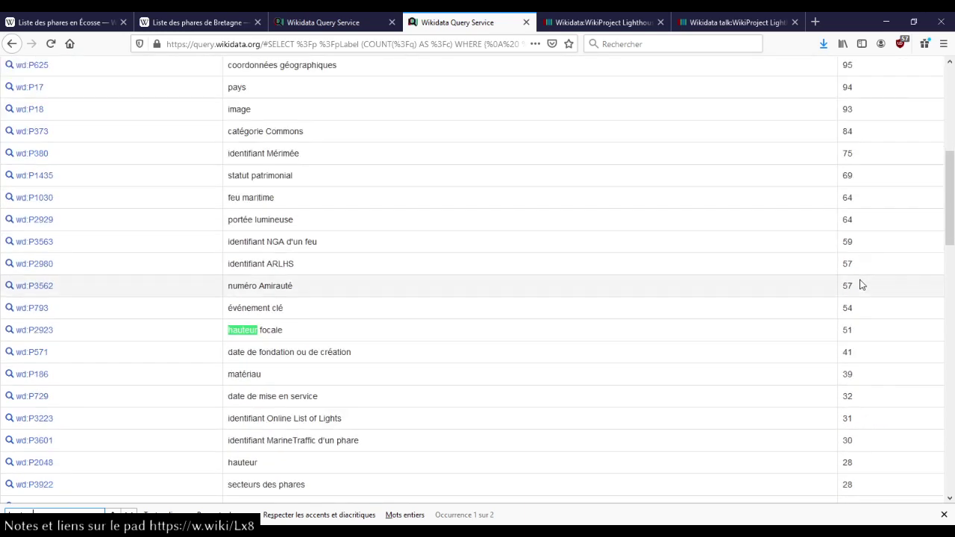
Step: Return to the WikiProject Lighthouses page and review the remaining properties from altitude down to the Events table
left_click(612, 21)
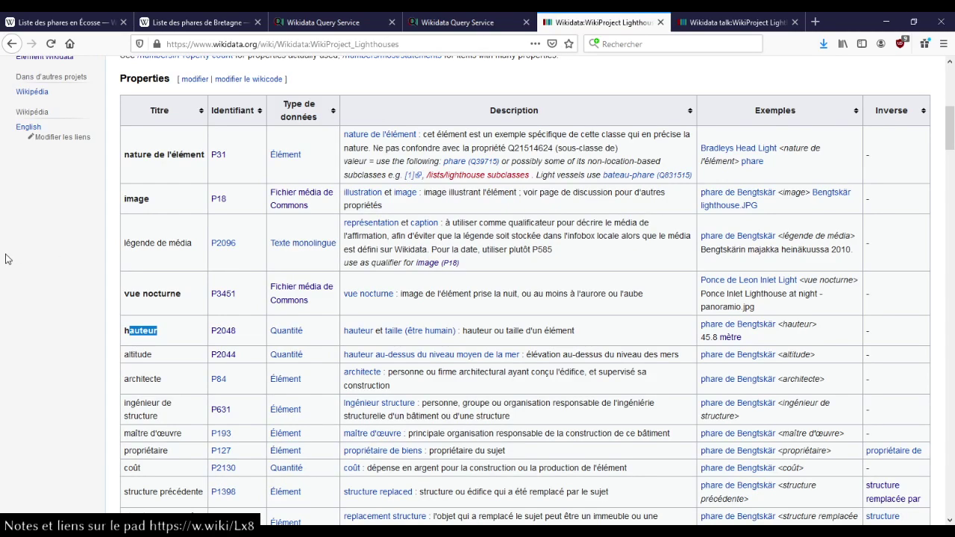
left_click_drag(147, 354, 155, 359)
scroll(154, 357, "down", 4)
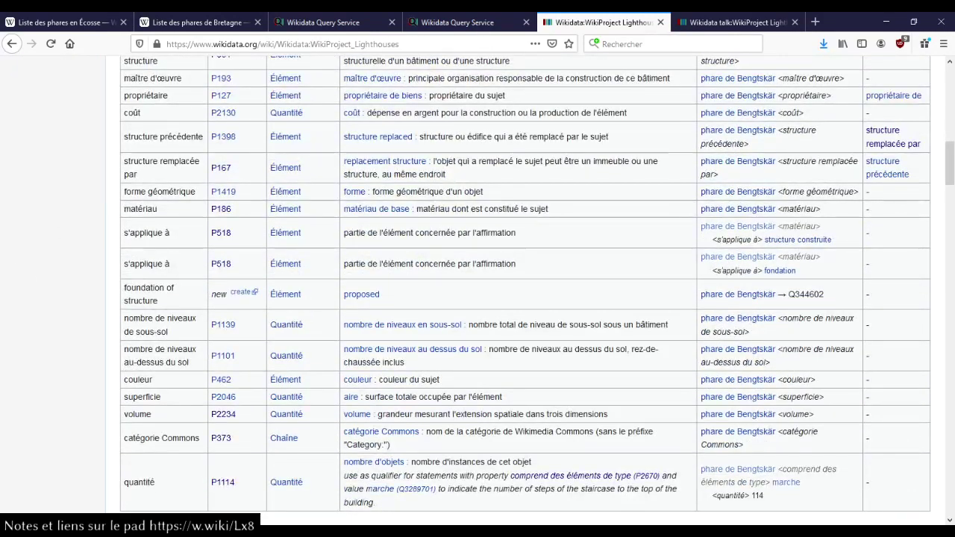
scroll(131, 501, "down", 2)
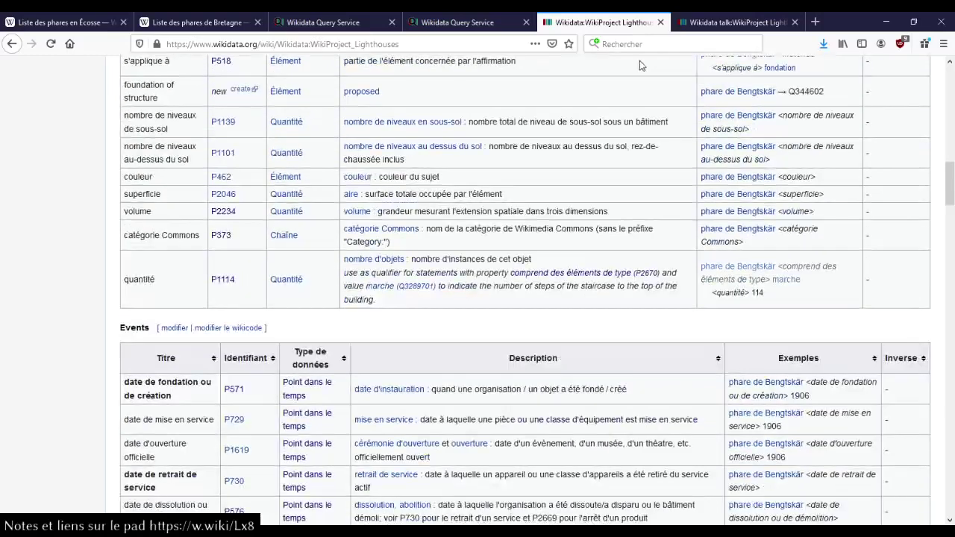
Step: Read the project's discussion page around the "How many lights in WD?" section and close the main project page
left_click(724, 22)
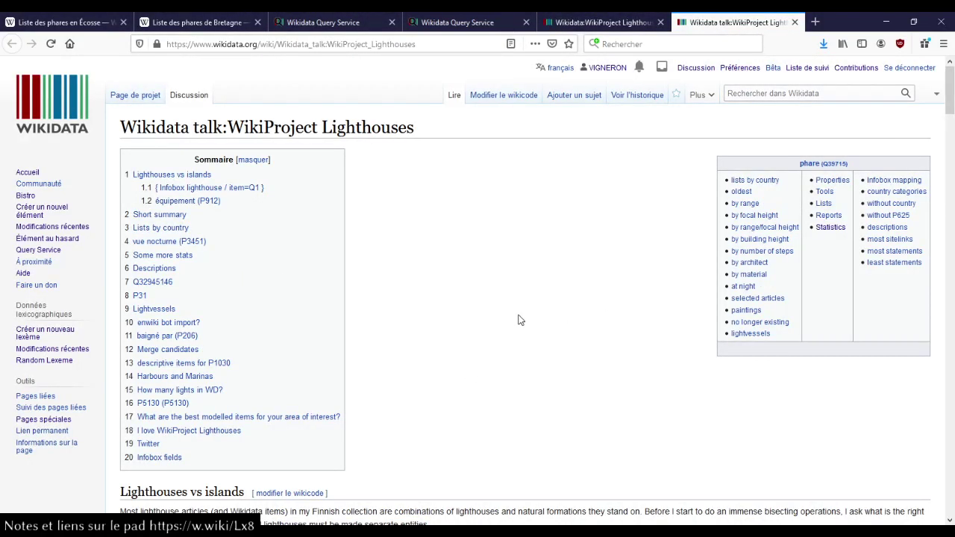
scroll(521, 319, "down", 1)
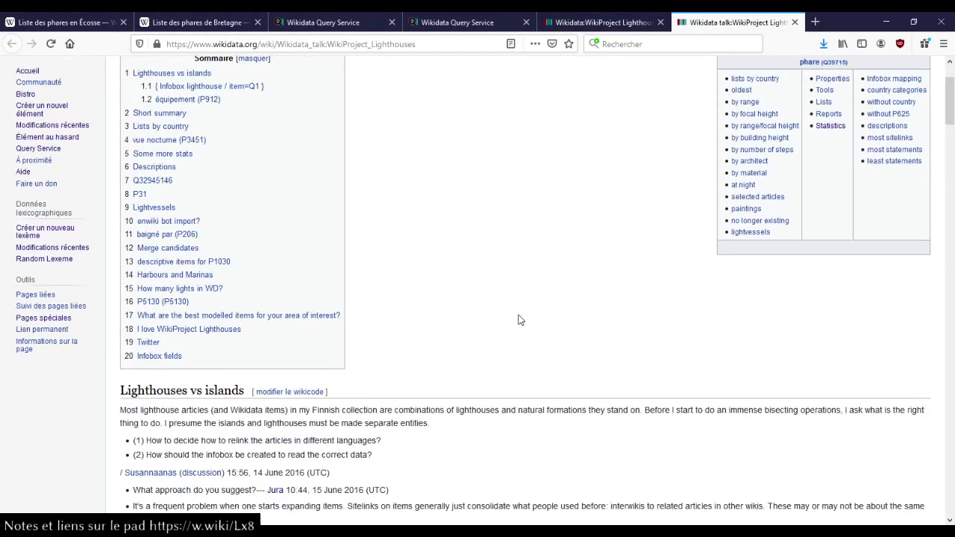
left_click(213, 296)
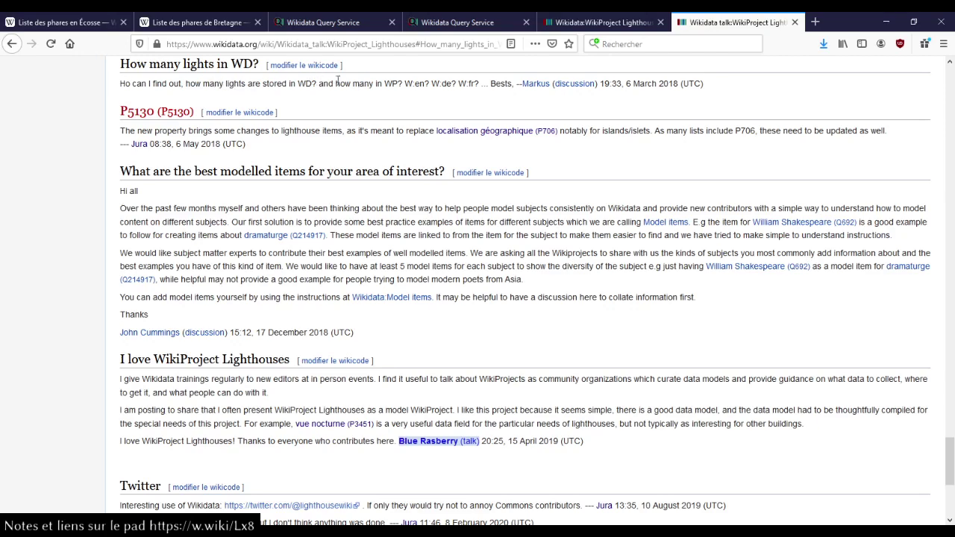
scroll(336, 334, "down", 4)
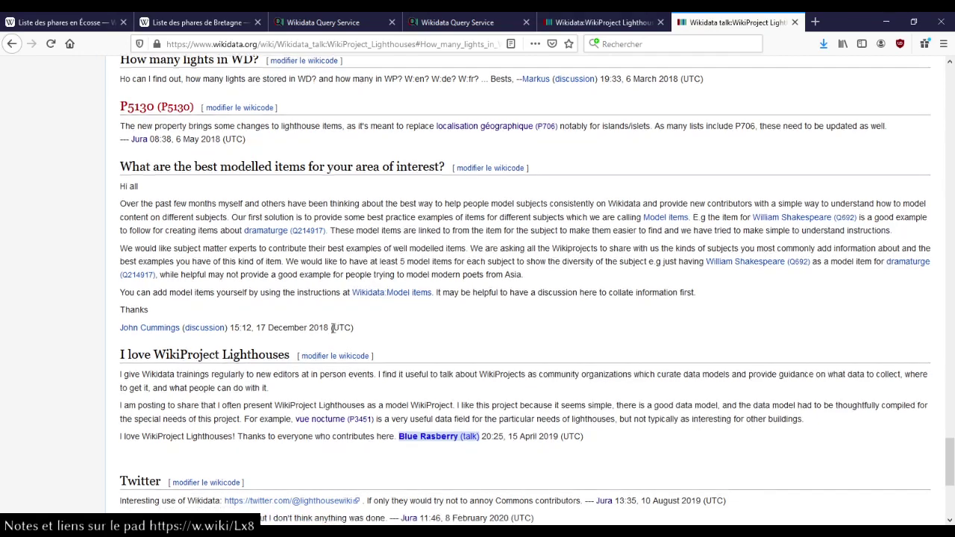
scroll(334, 334, "up", 4)
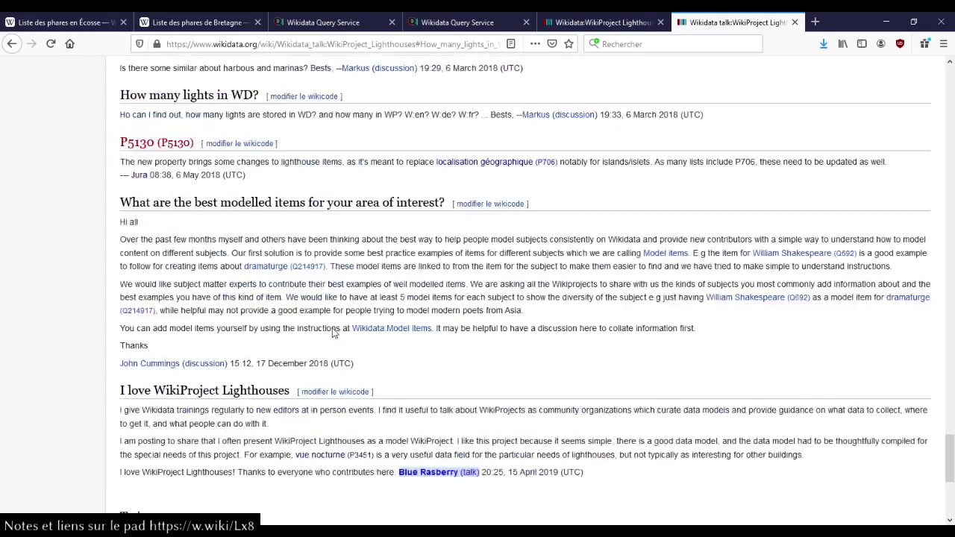
left_click(574, 21)
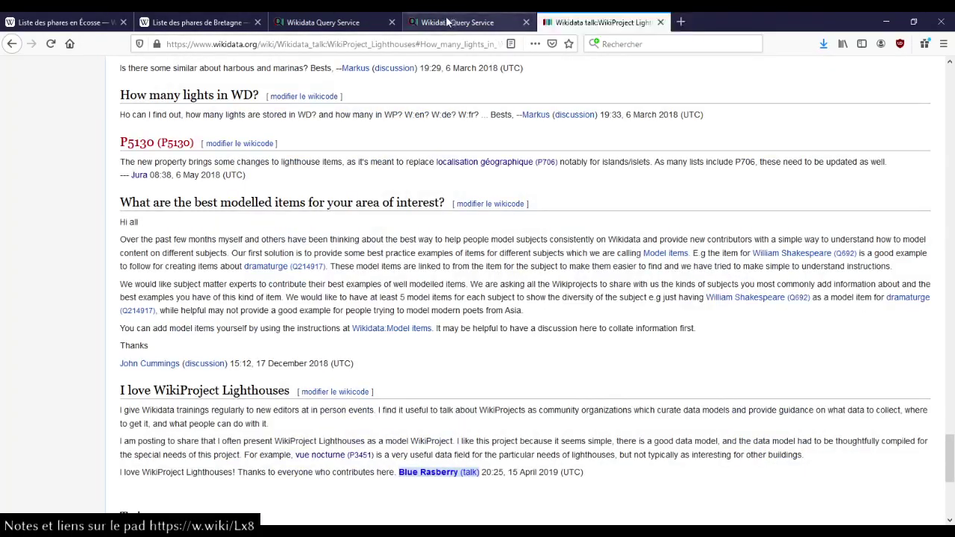